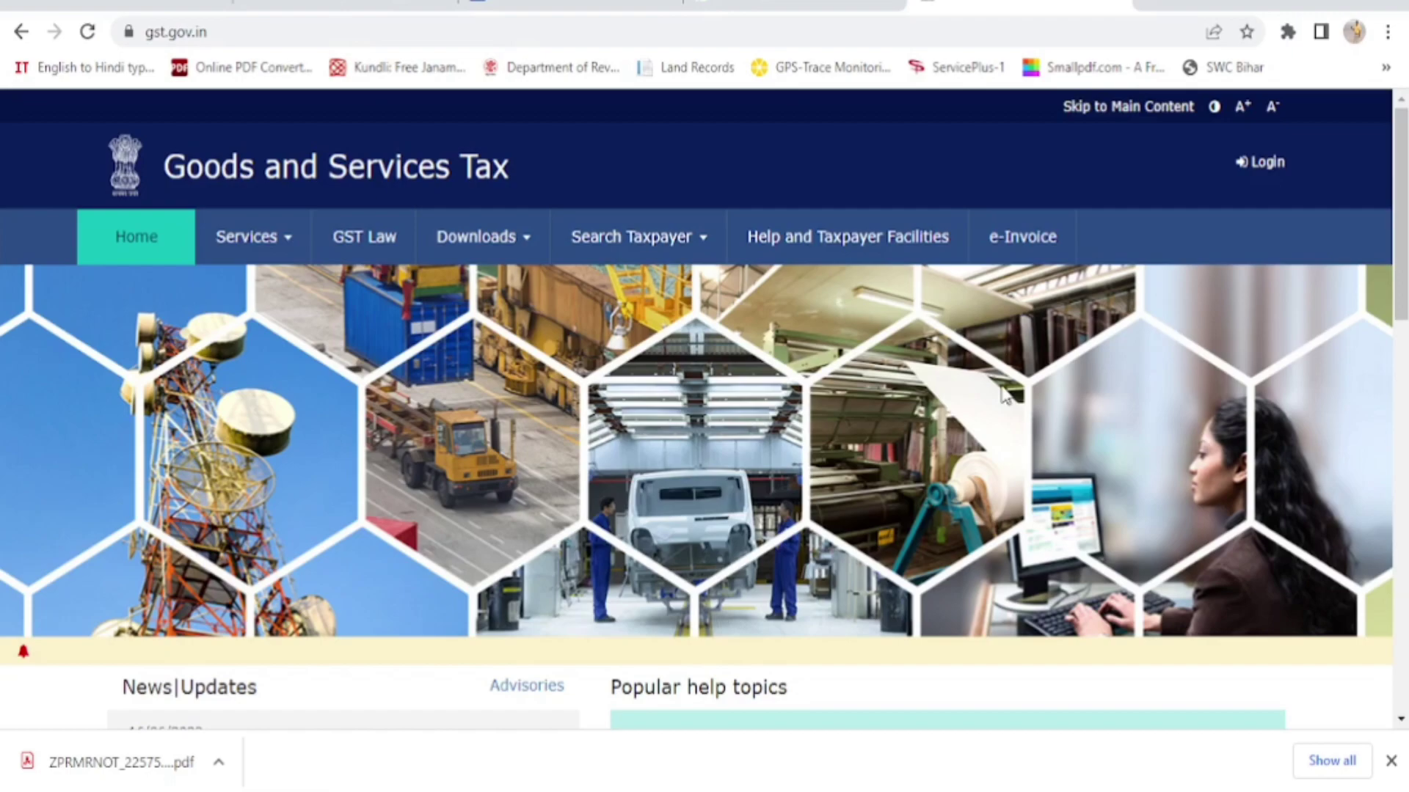
Open the New Registration form through Services > Registration
scroll(1005, 396, "down", 1)
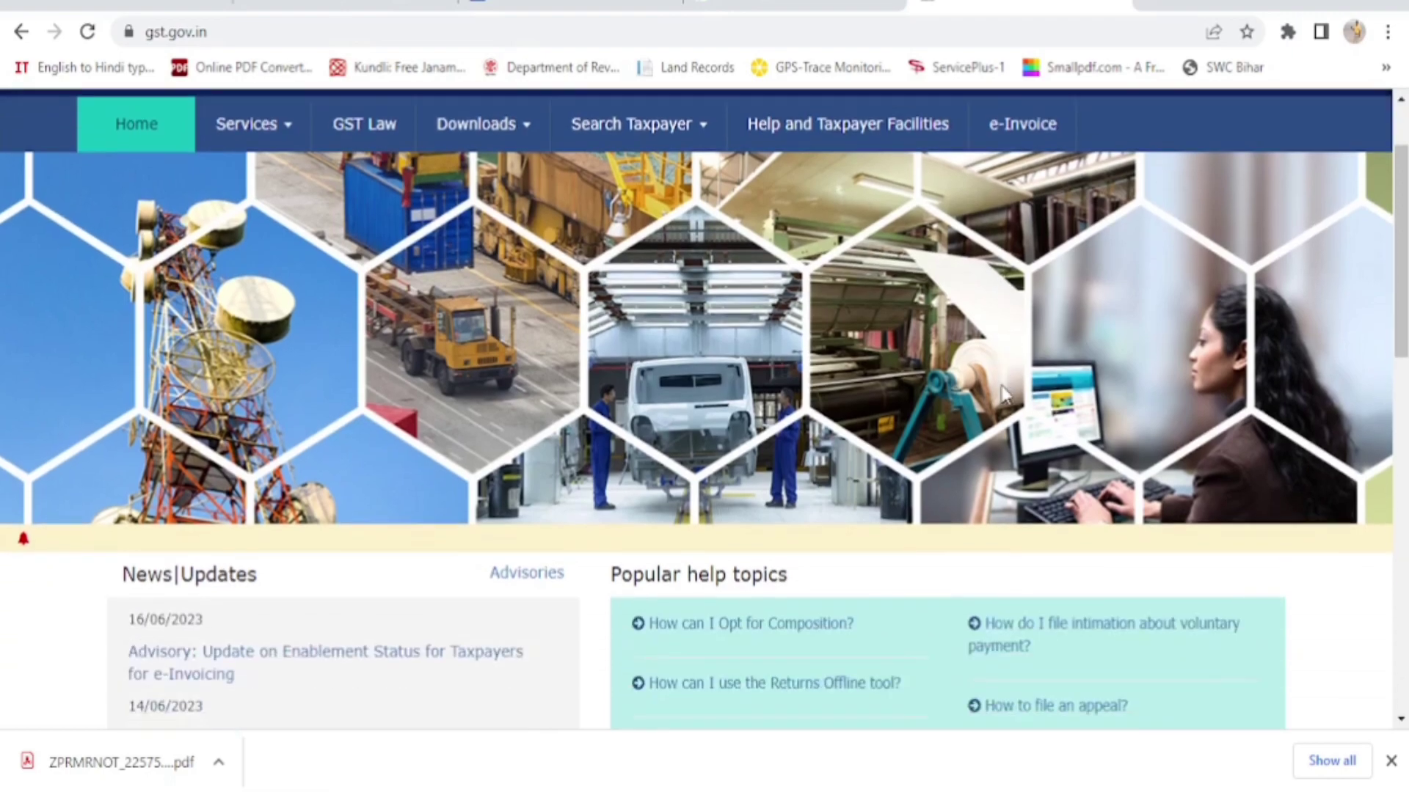
scroll(1005, 396, "up", 1)
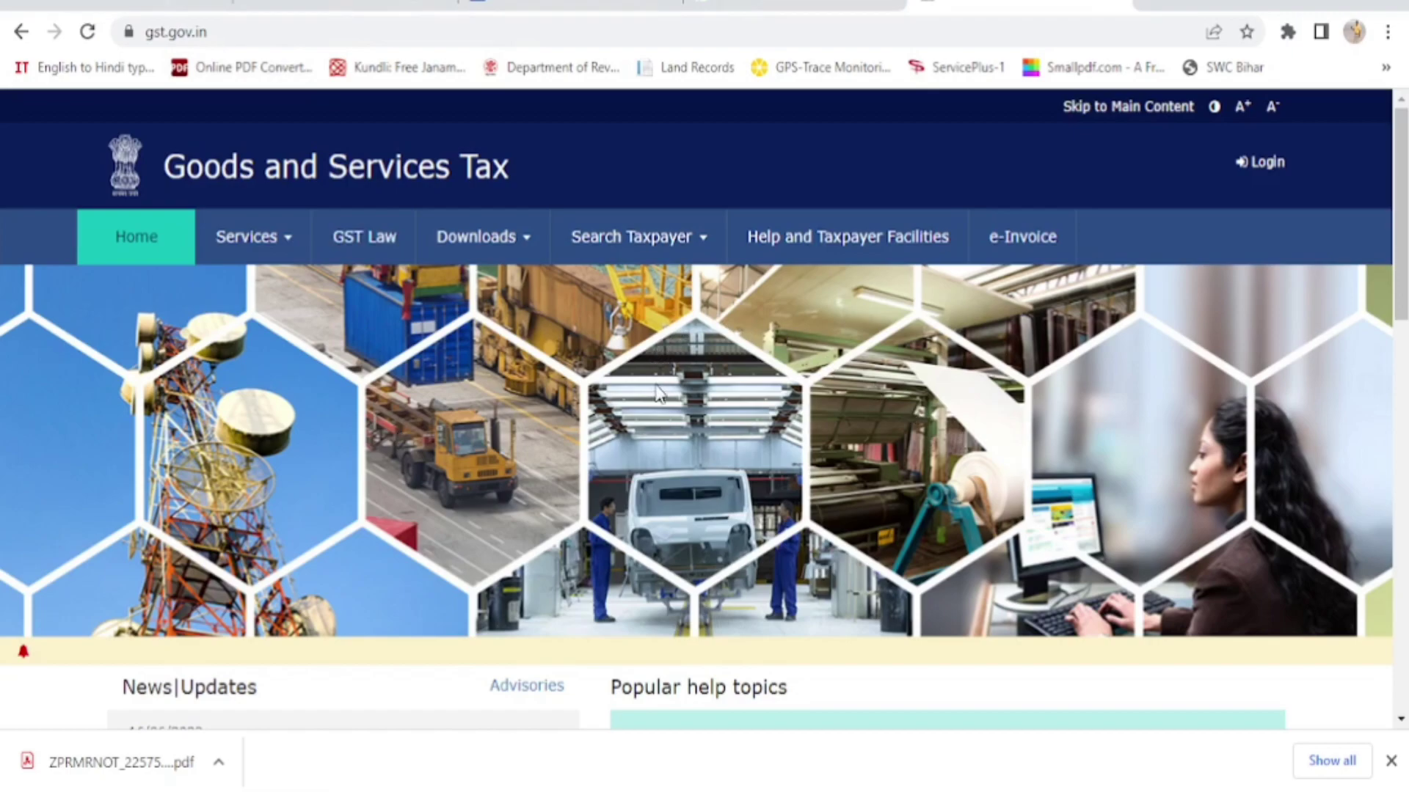
left_click(280, 249)
mouse_move(154, 300)
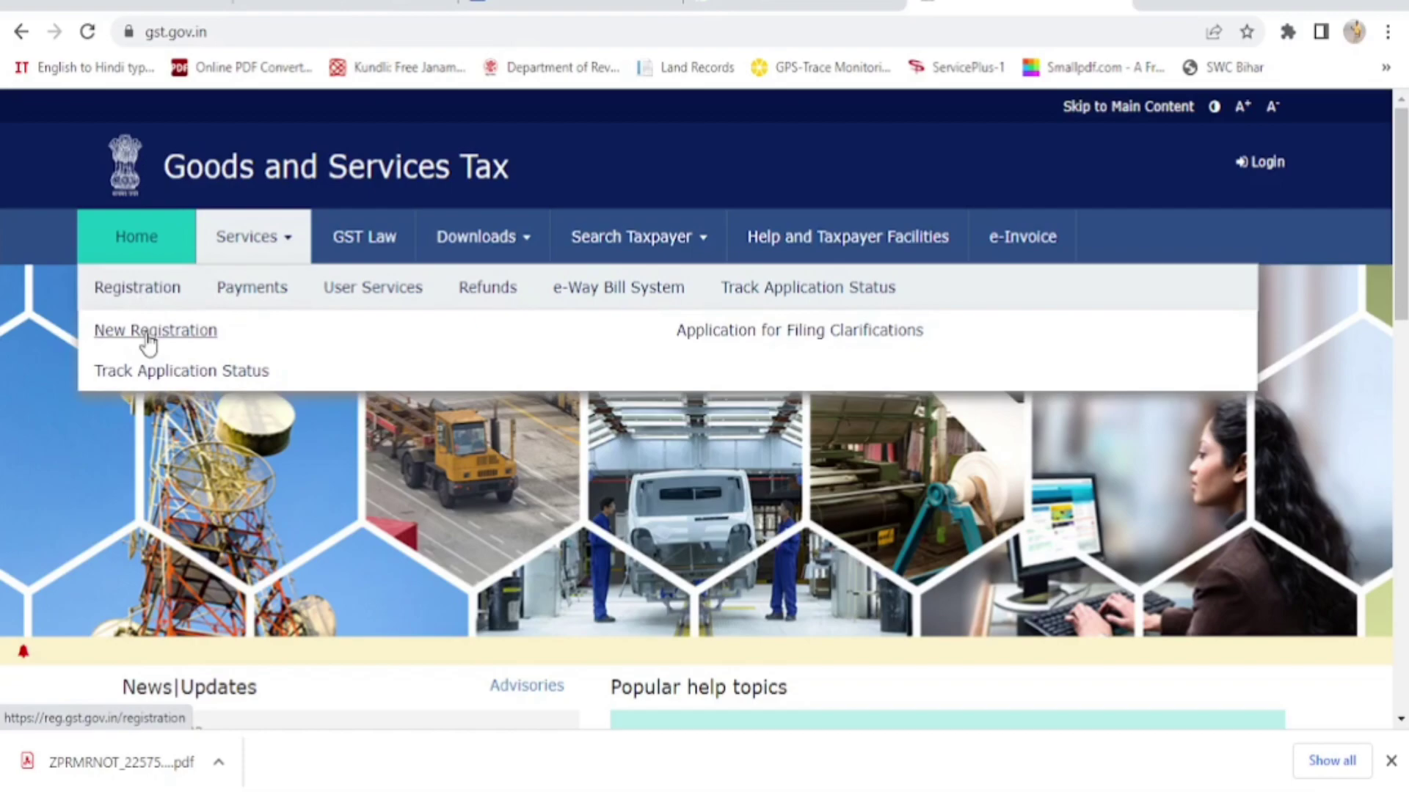
left_click(149, 342)
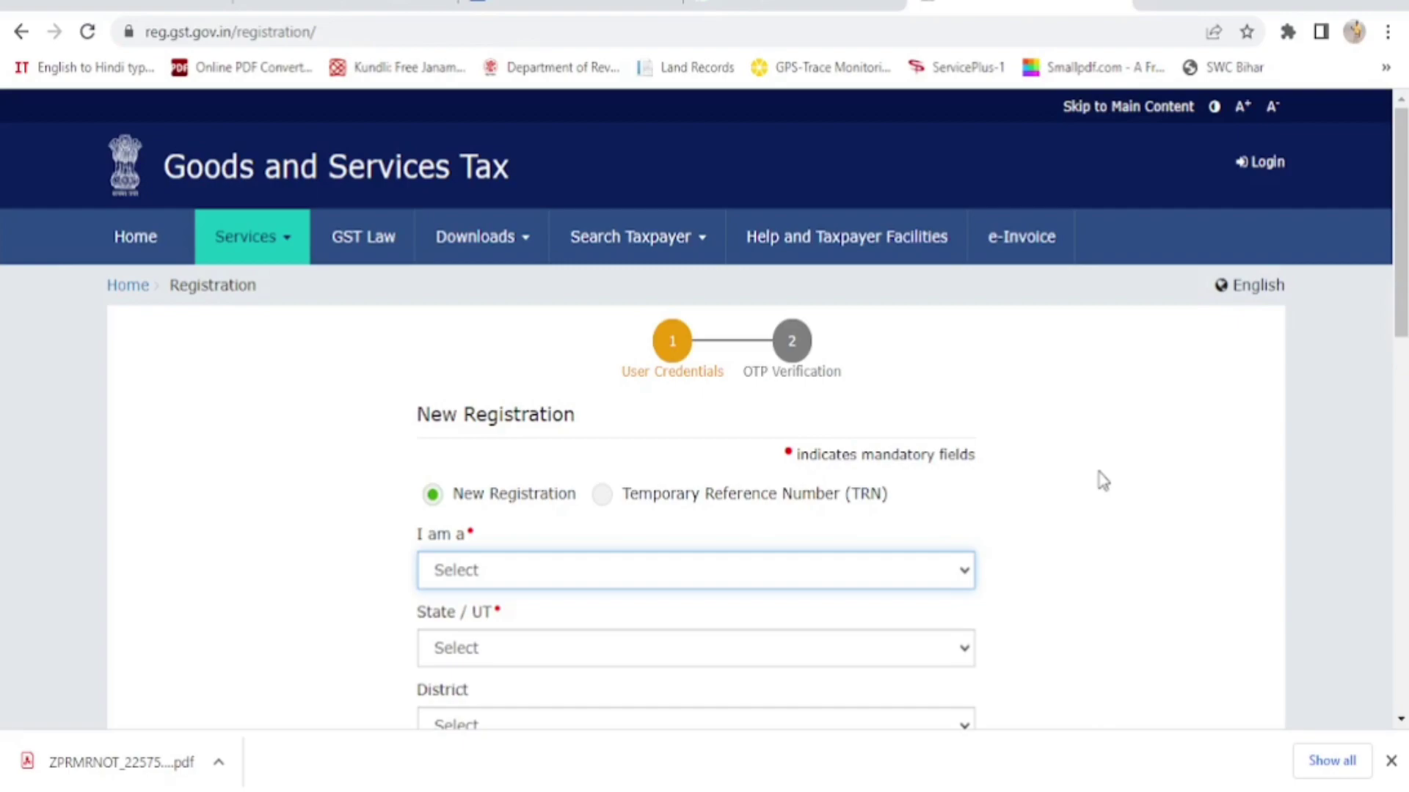
scroll(1103, 481, "down", 2)
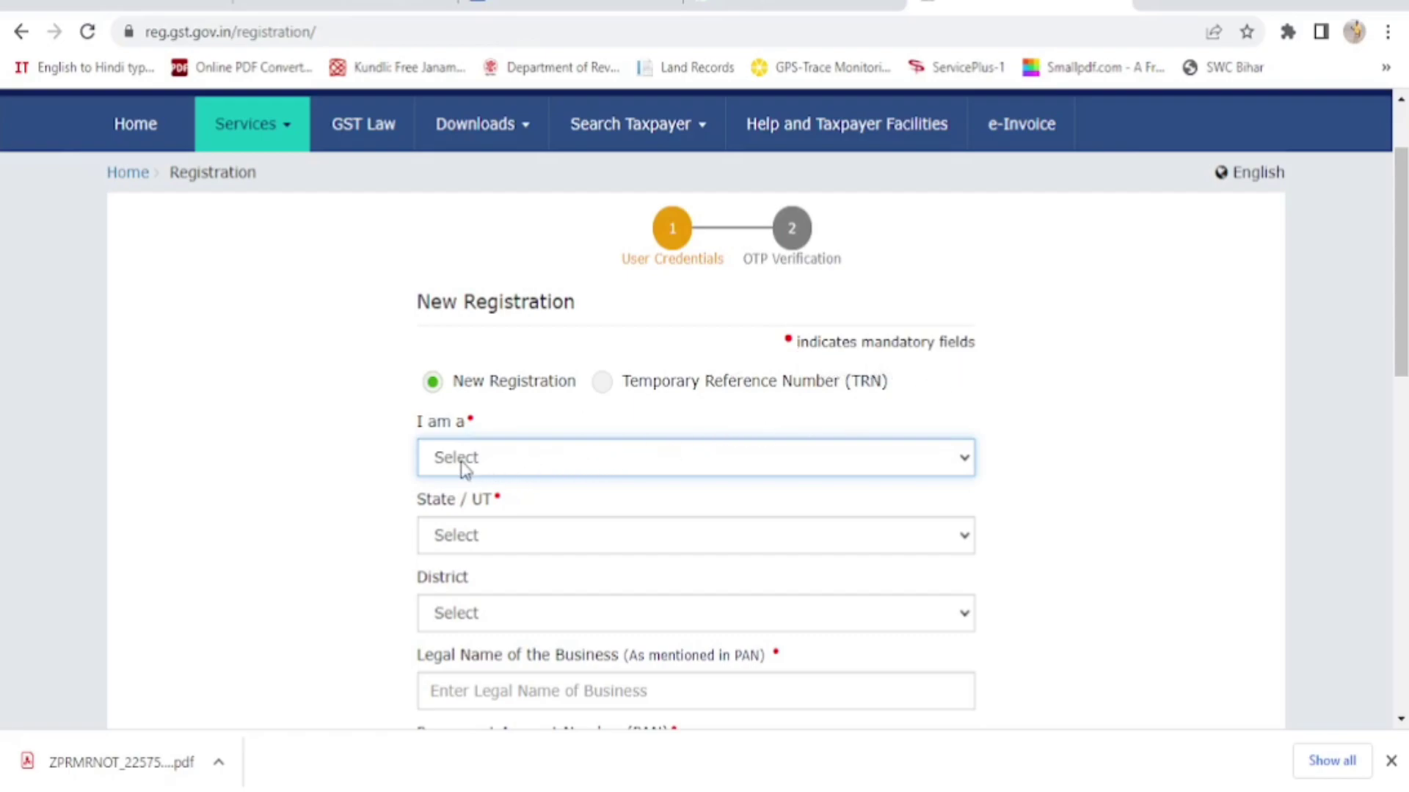
Choose Taxpayer as the applicant type, Bihar as the state and Nalanda as the district
left_click(966, 462)
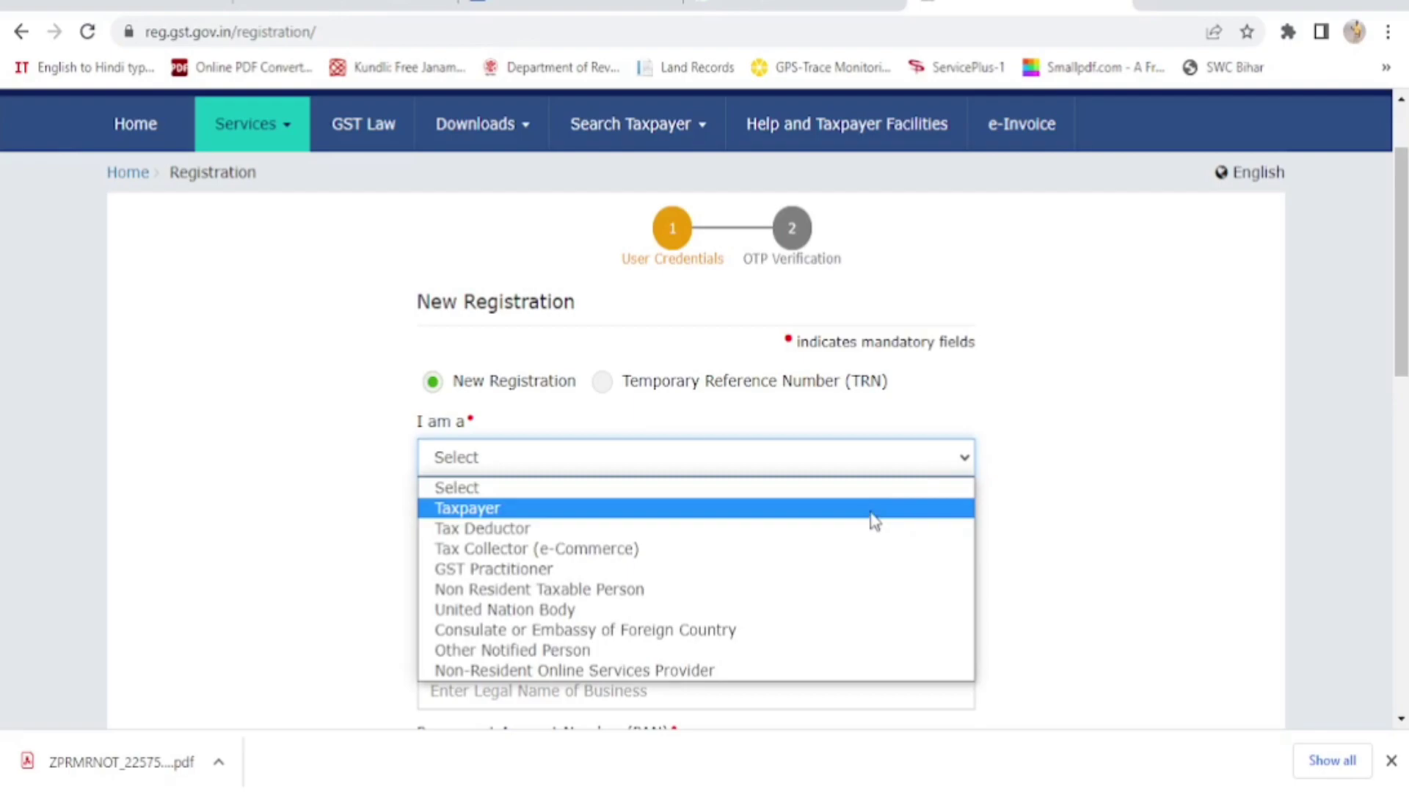
left_click(874, 520)
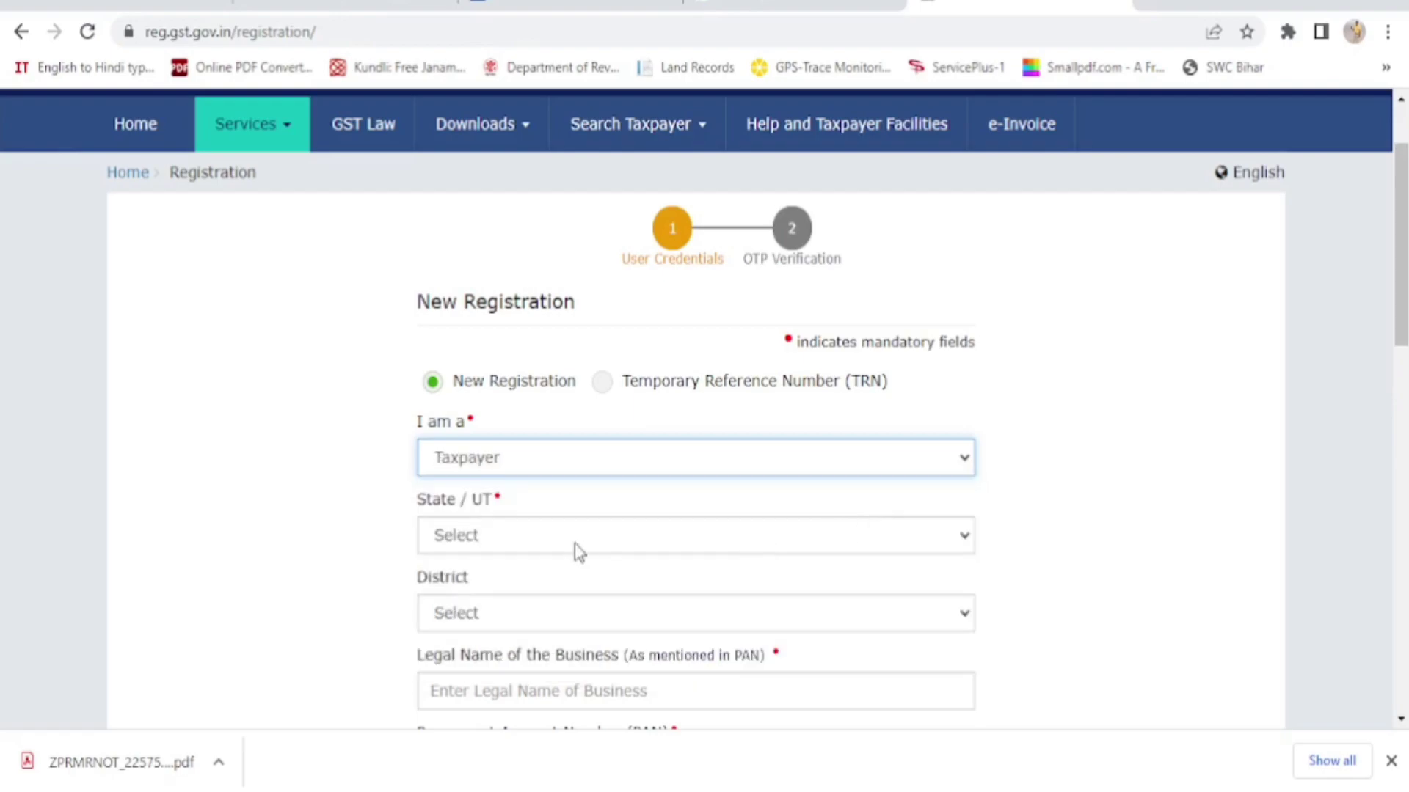
left_click(624, 546)
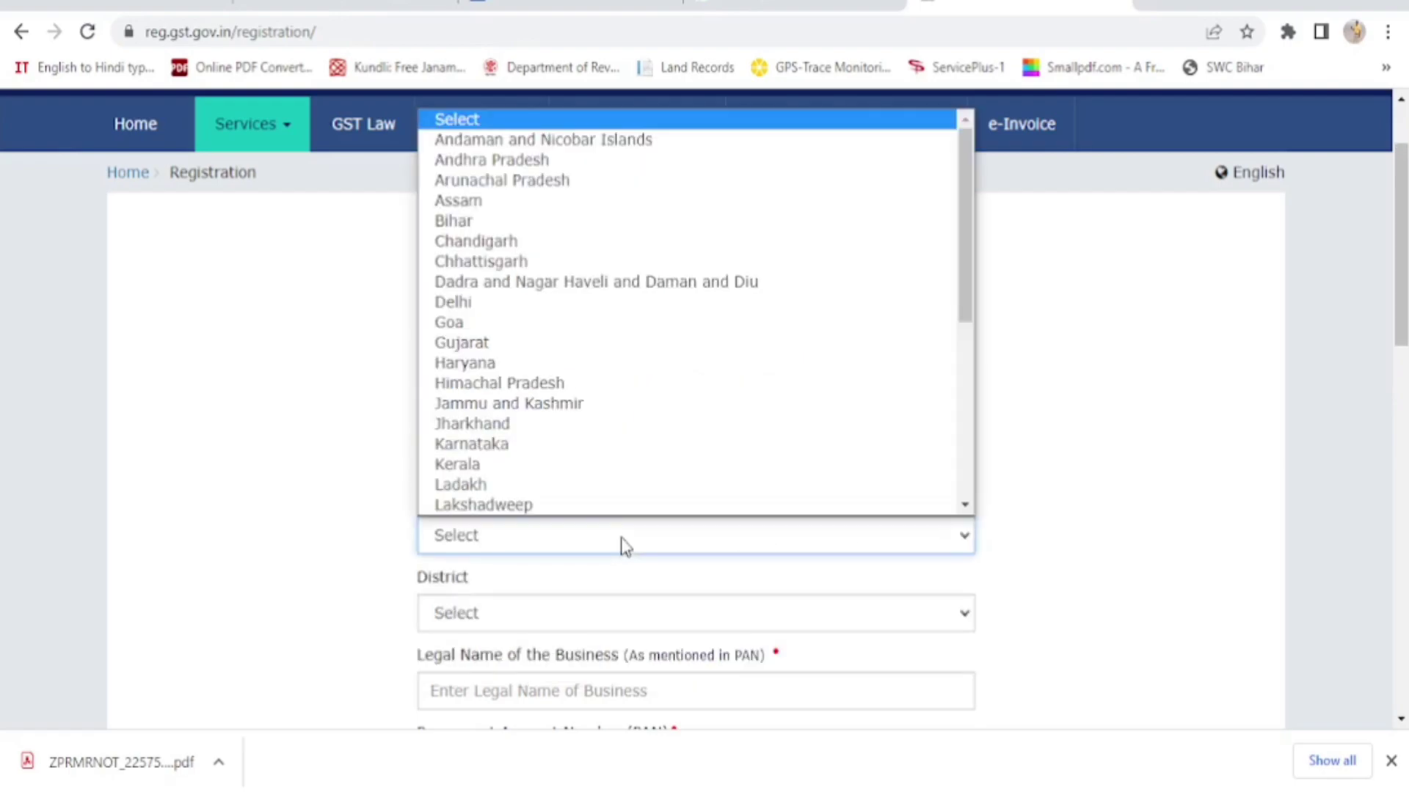
left_click(613, 233)
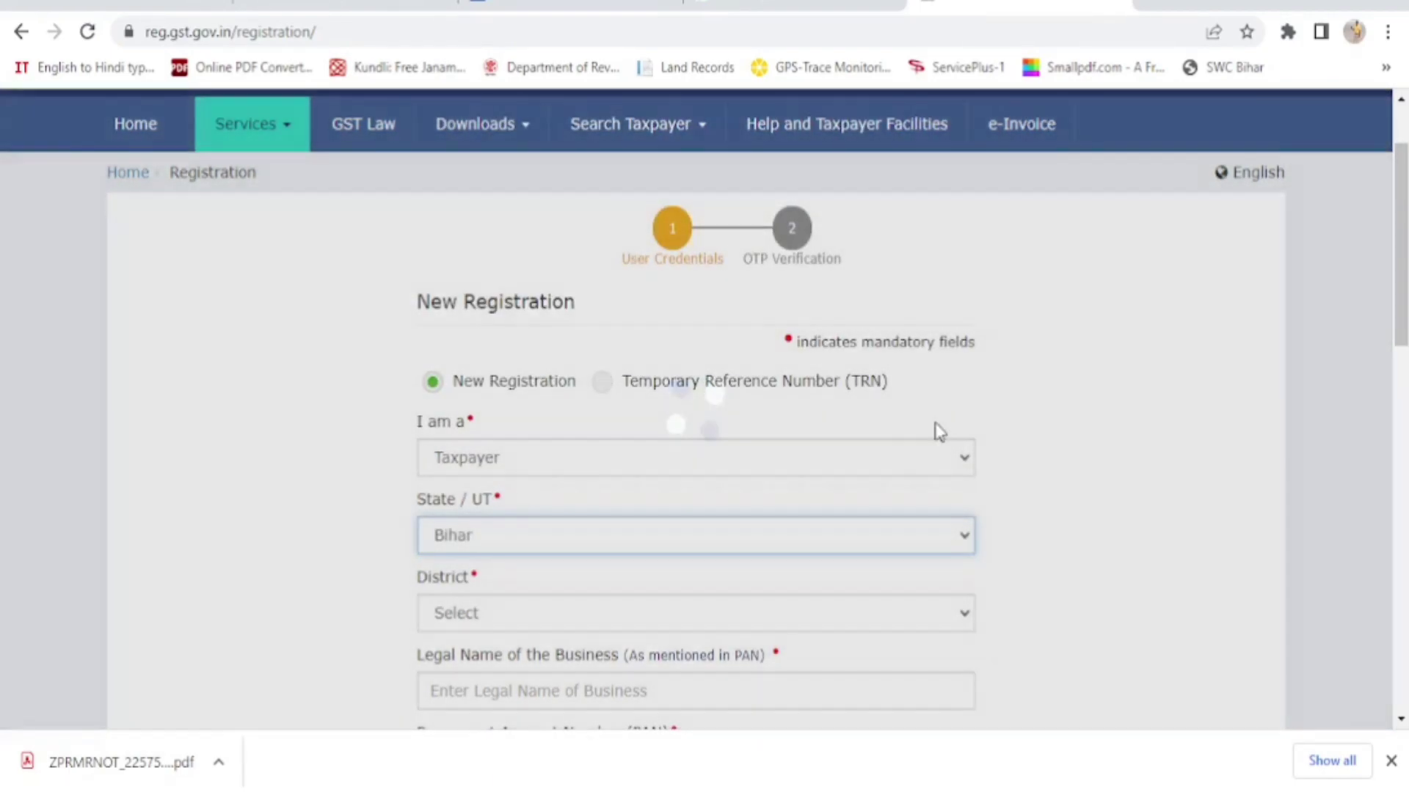
scroll(1116, 481, "down", 3)
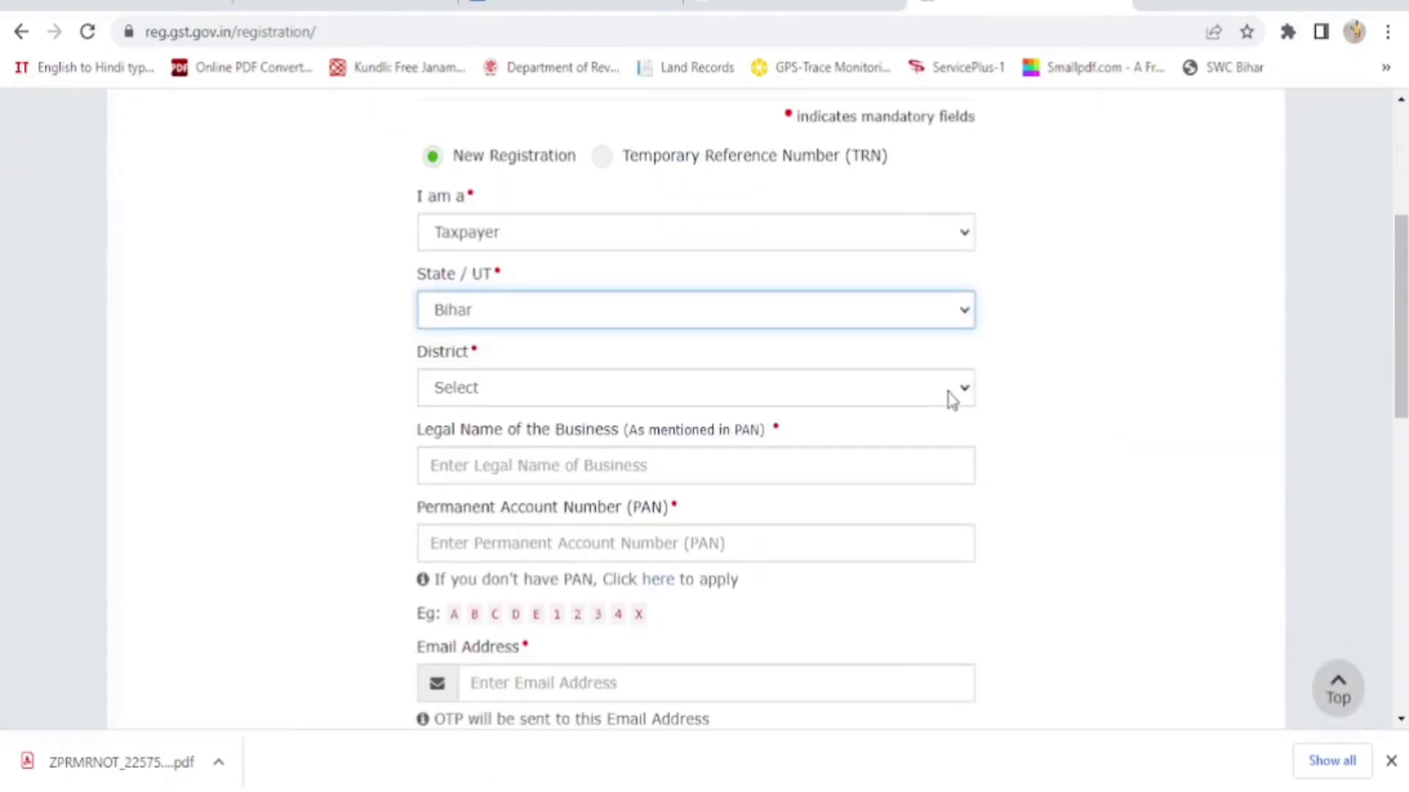
left_click(950, 396)
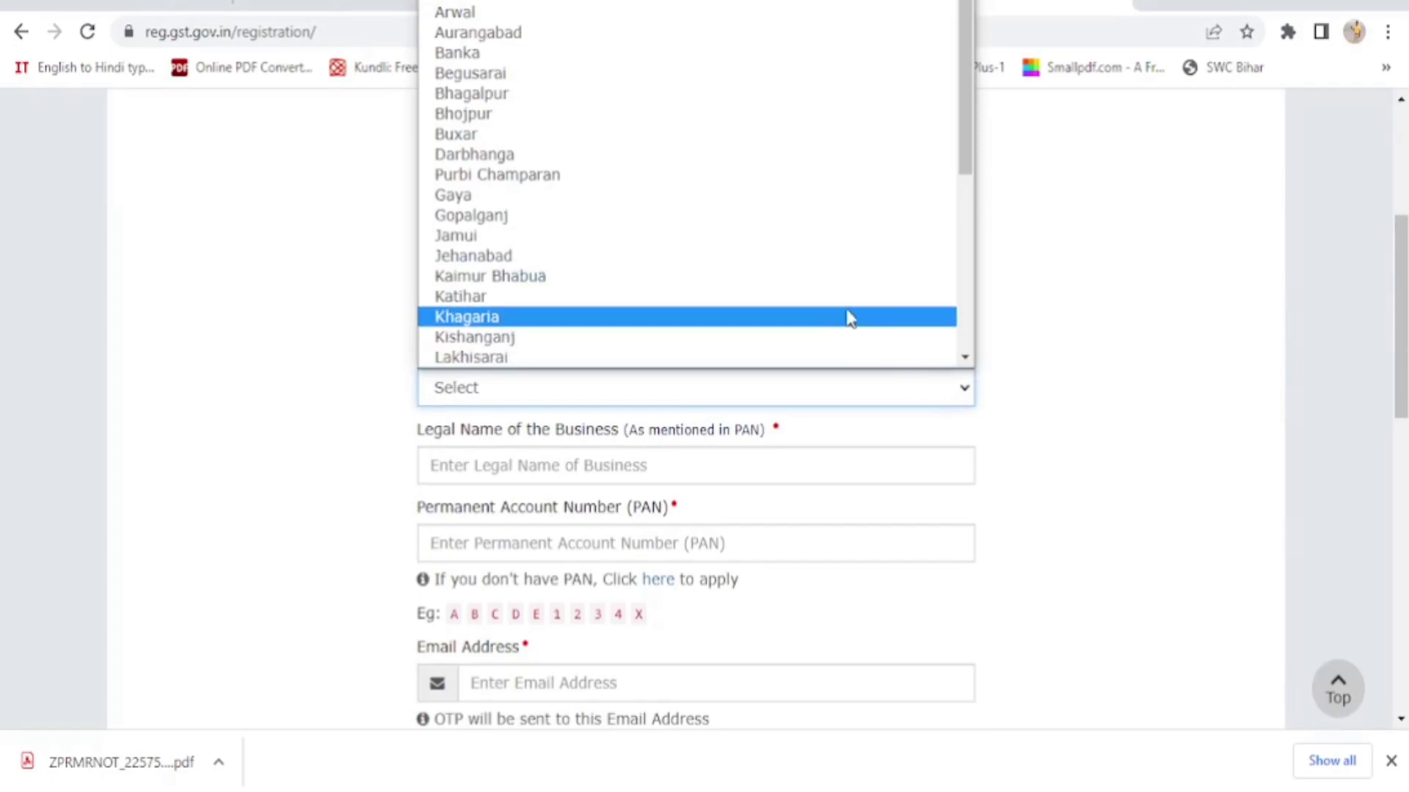
scroll(849, 195, "down", 3)
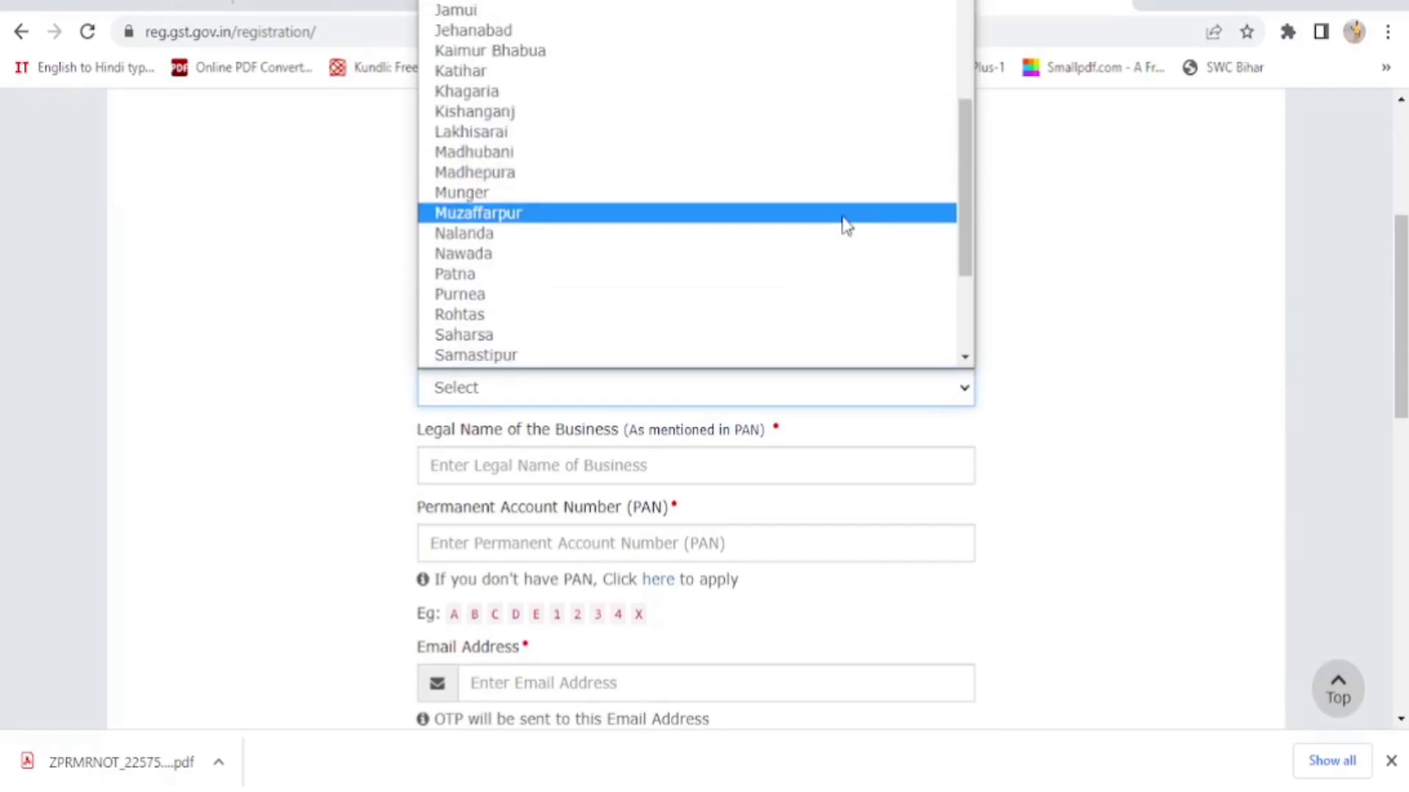
left_click(835, 245)
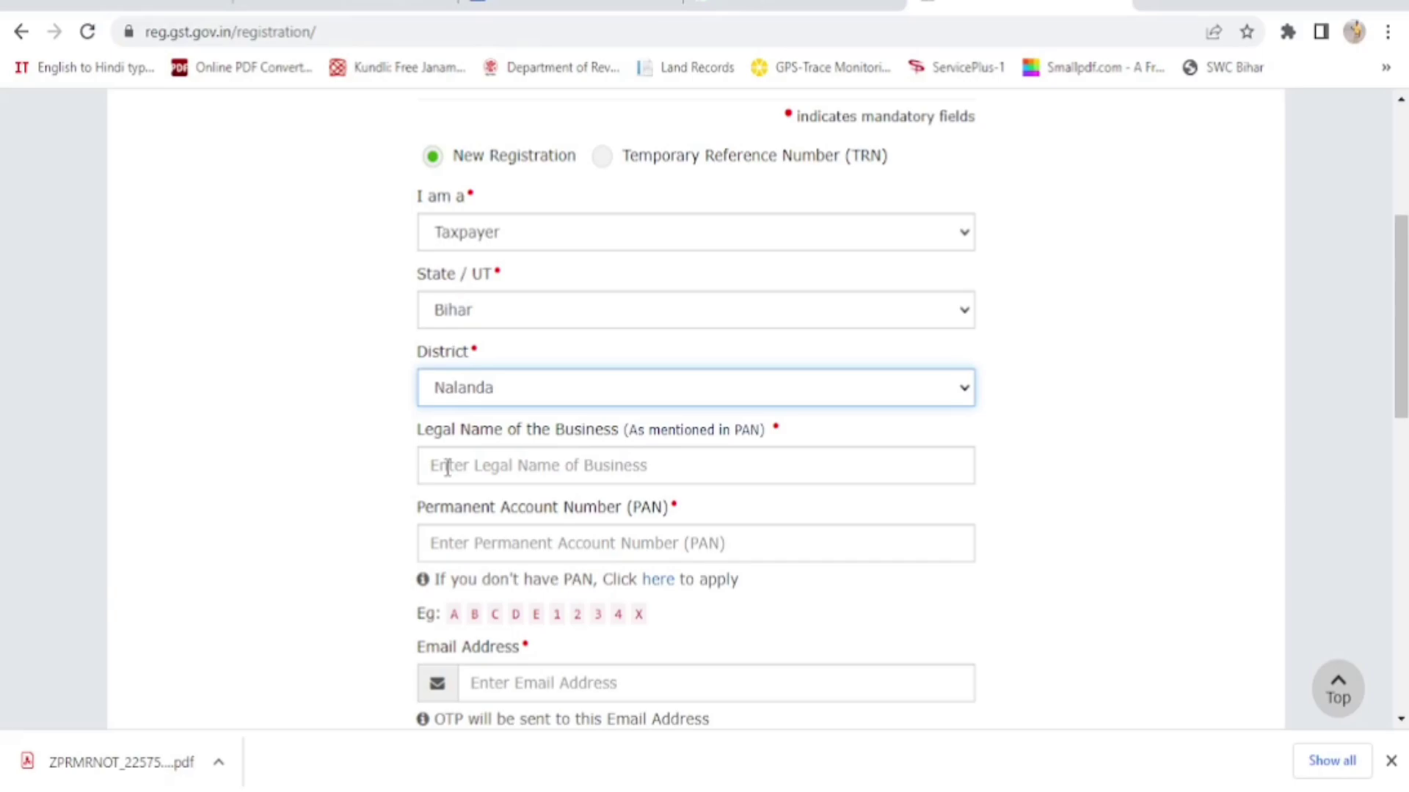
Enter the applicant's full name as the business's legal name
left_click(447, 468)
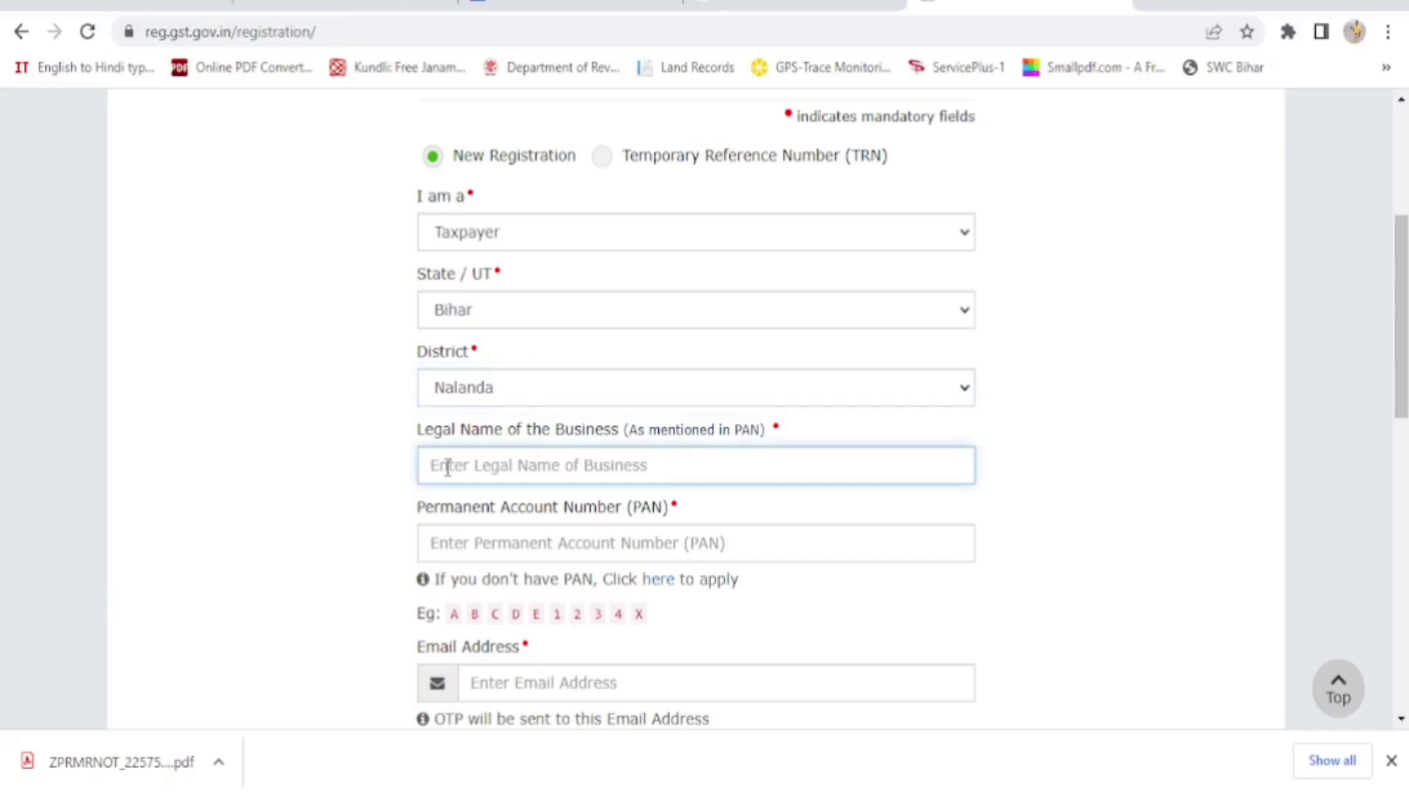
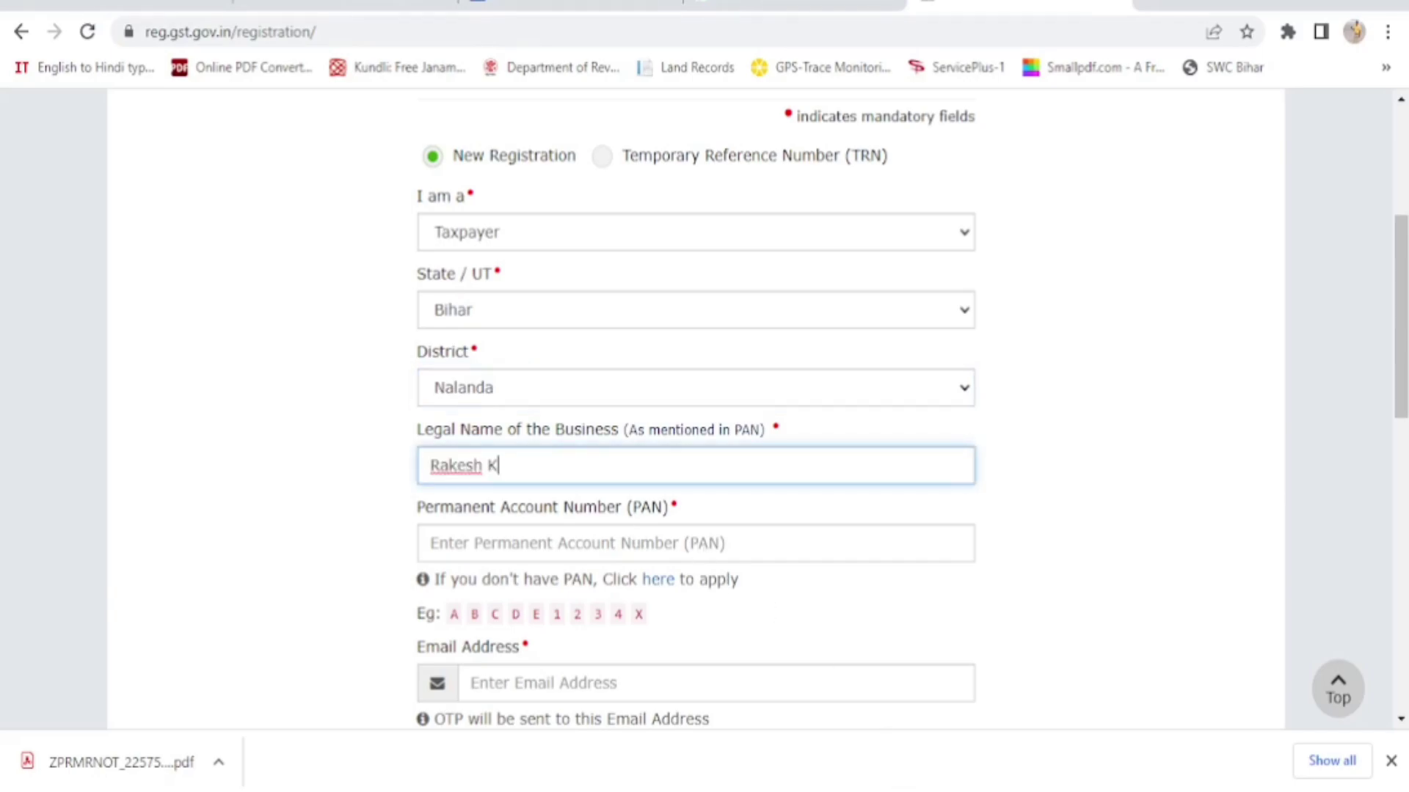
key("Tab")
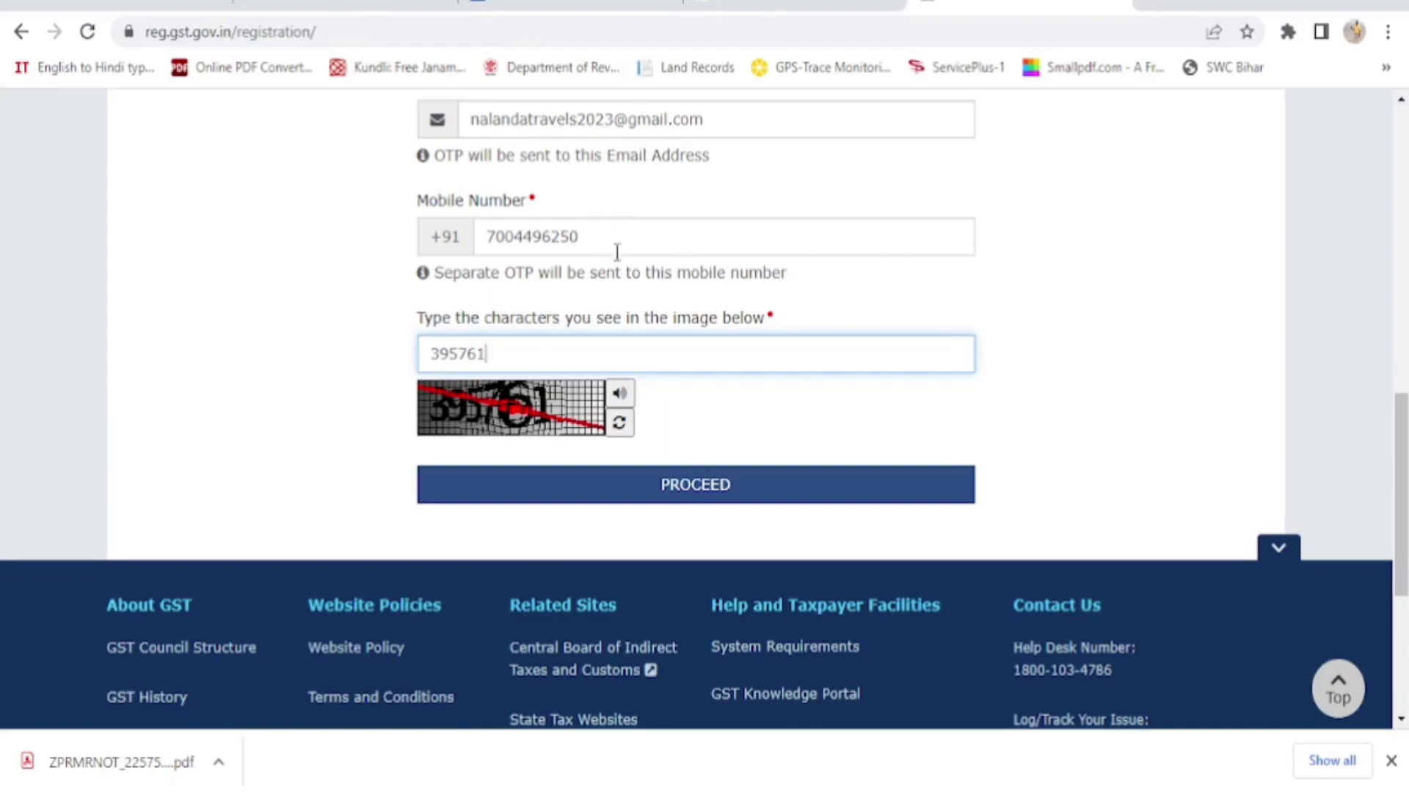
Refresh the captcha, enter the new captcha code and submit Part A for OTP verification
left_click(620, 424)
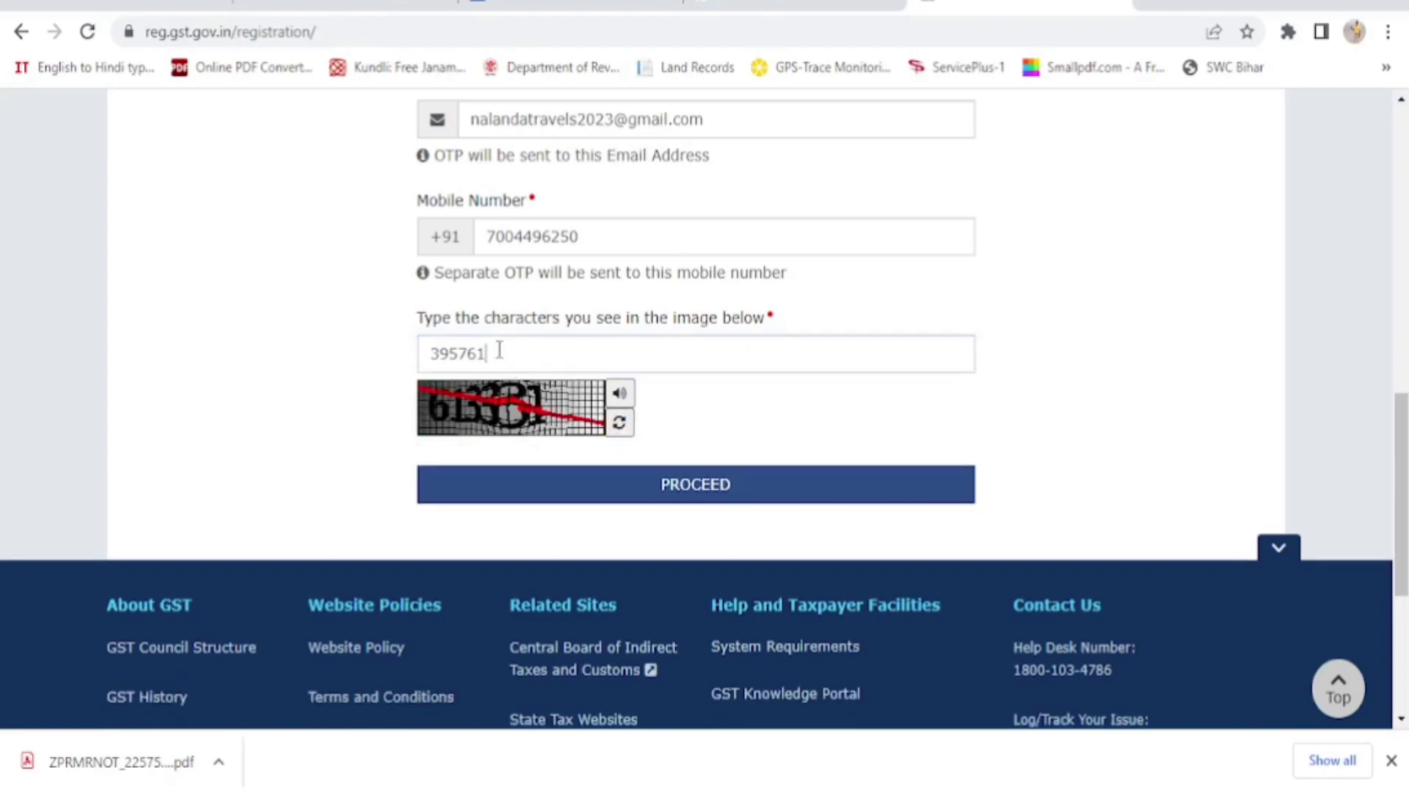
left_click_drag(487, 355, 416, 367)
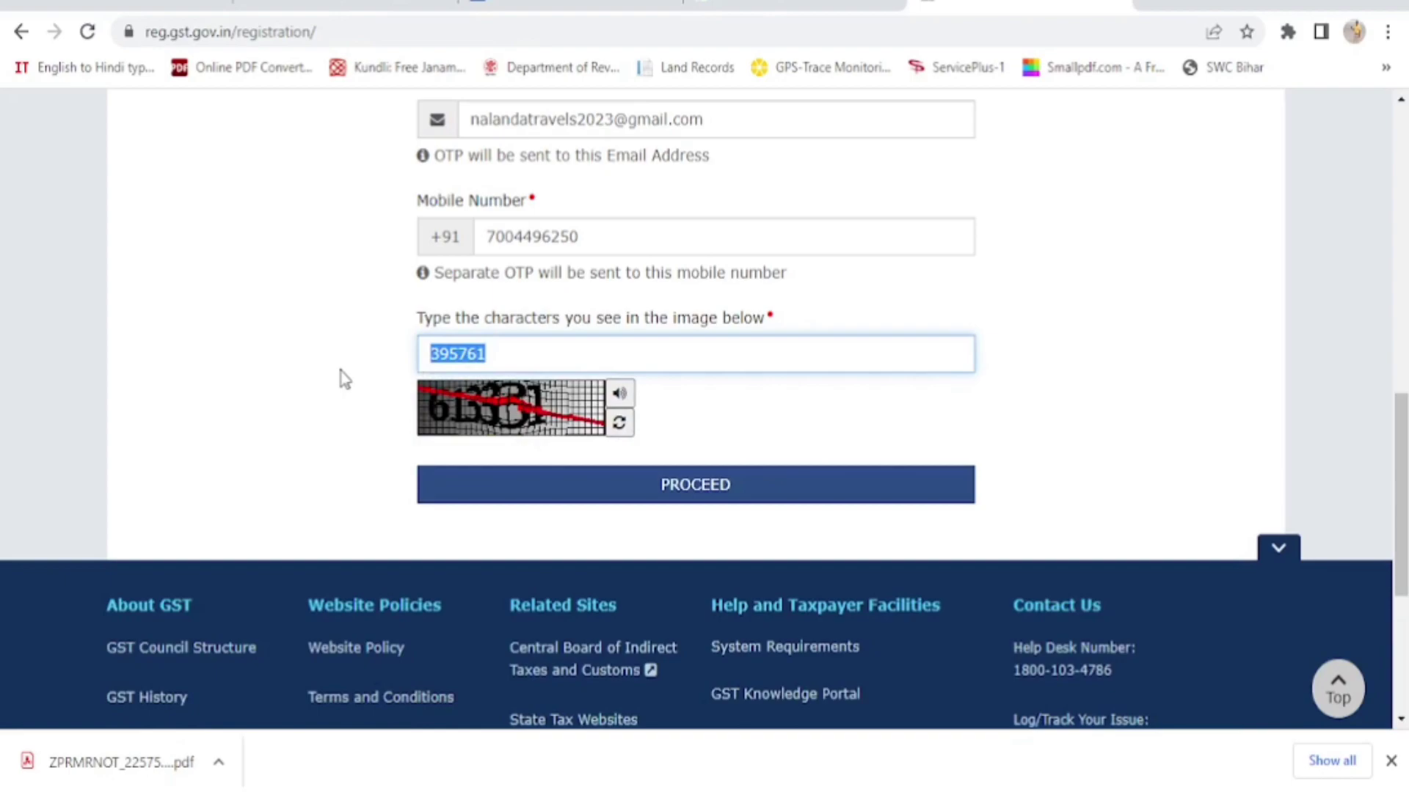
type("613331")
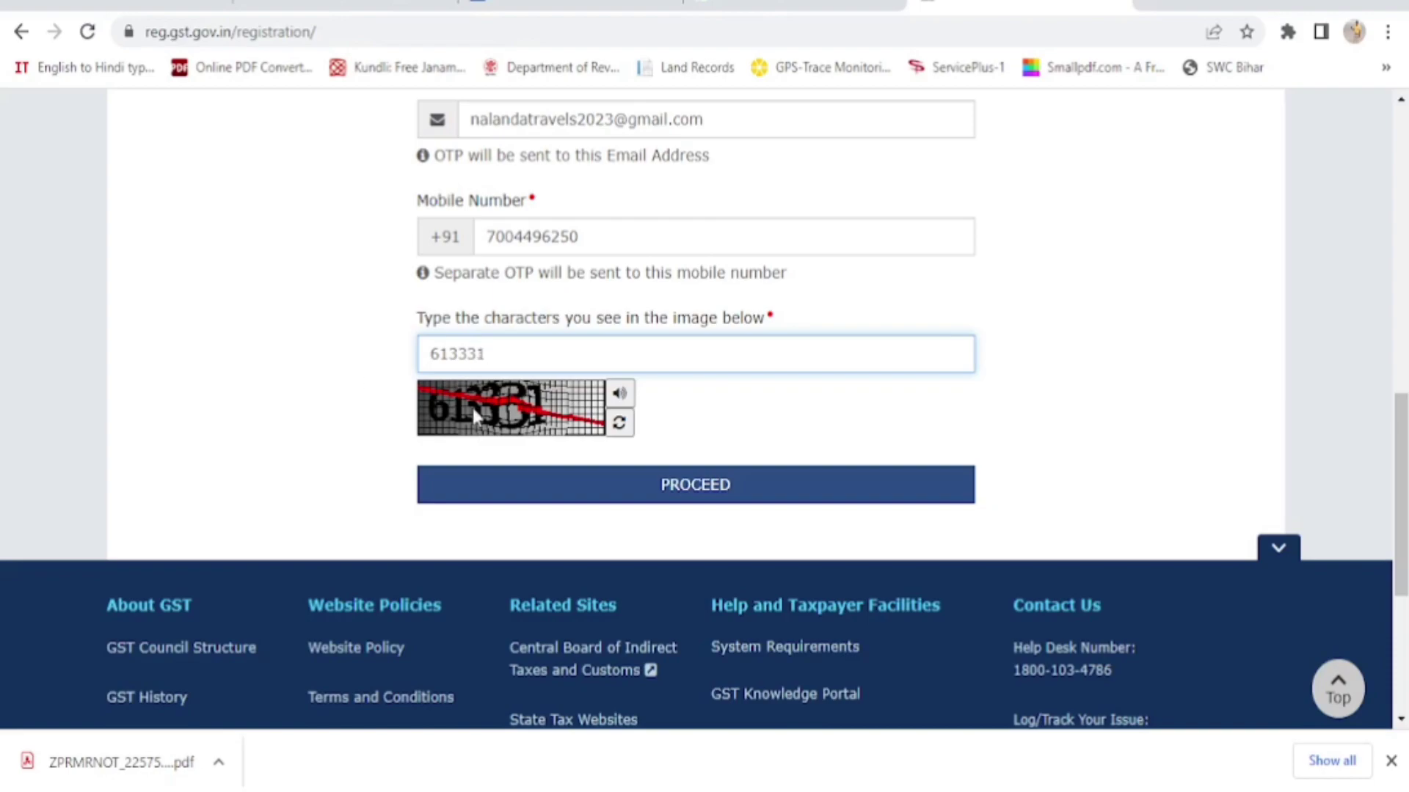
left_click(690, 490)
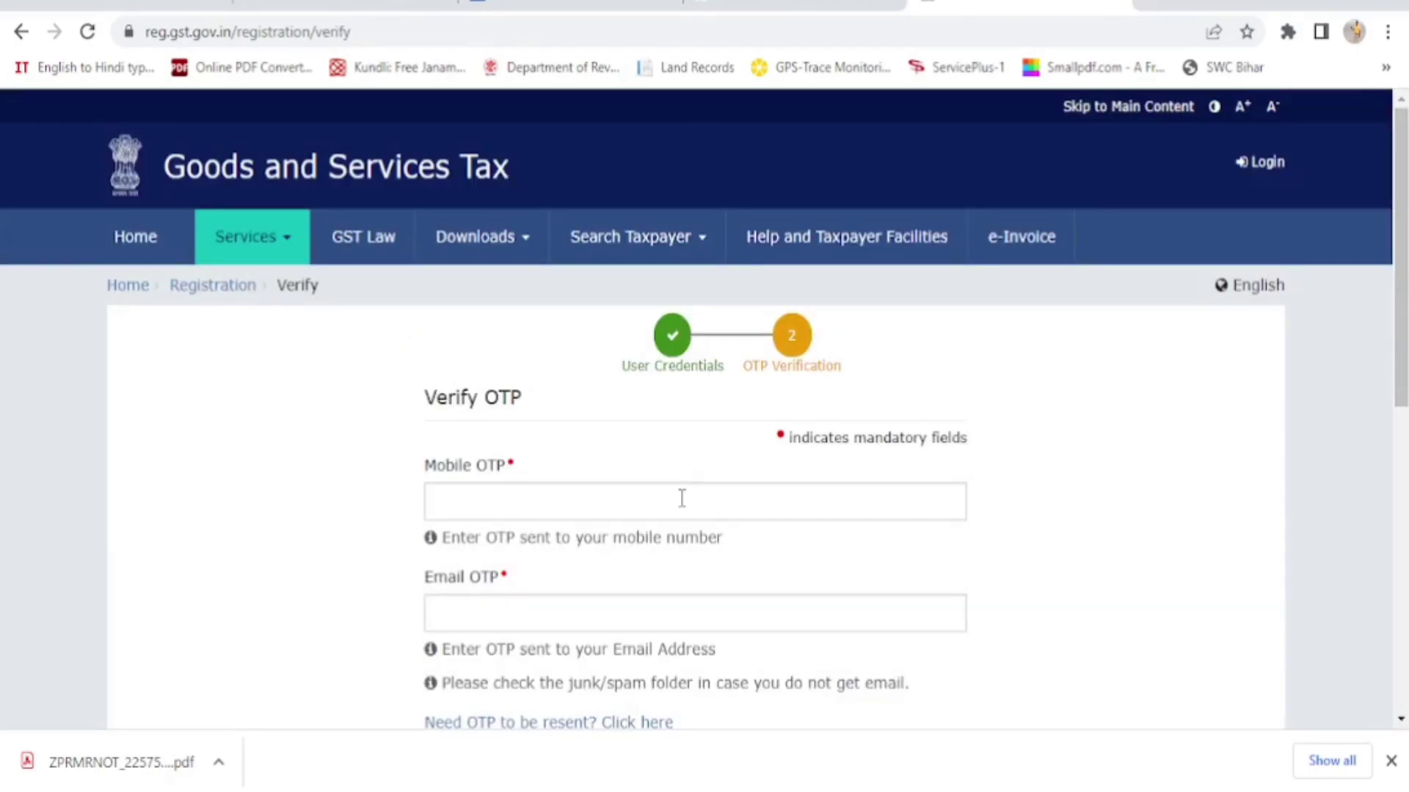
Submit the entered mobile and e-mail OTPs to complete Part A
scroll(623, 601, "down", 1)
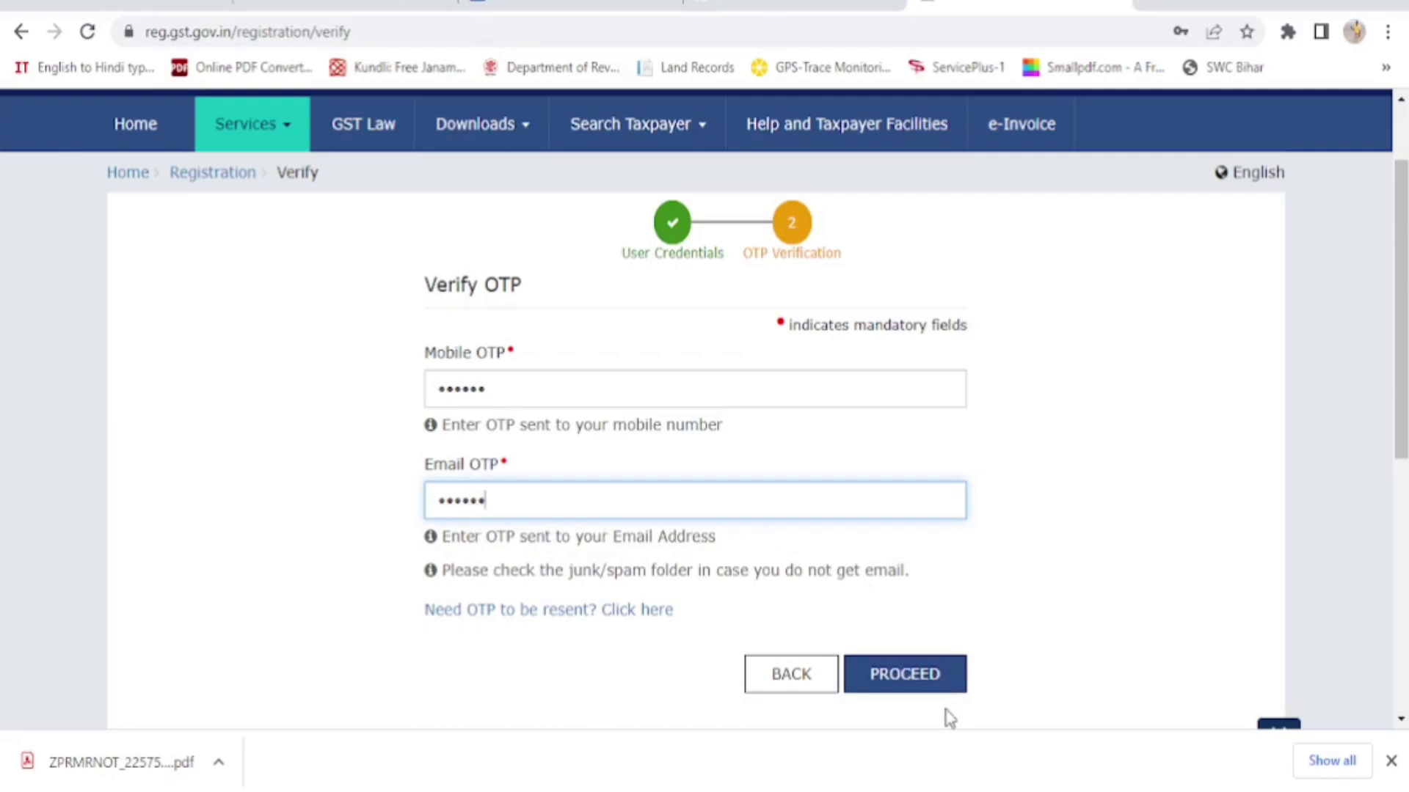
left_click(907, 690)
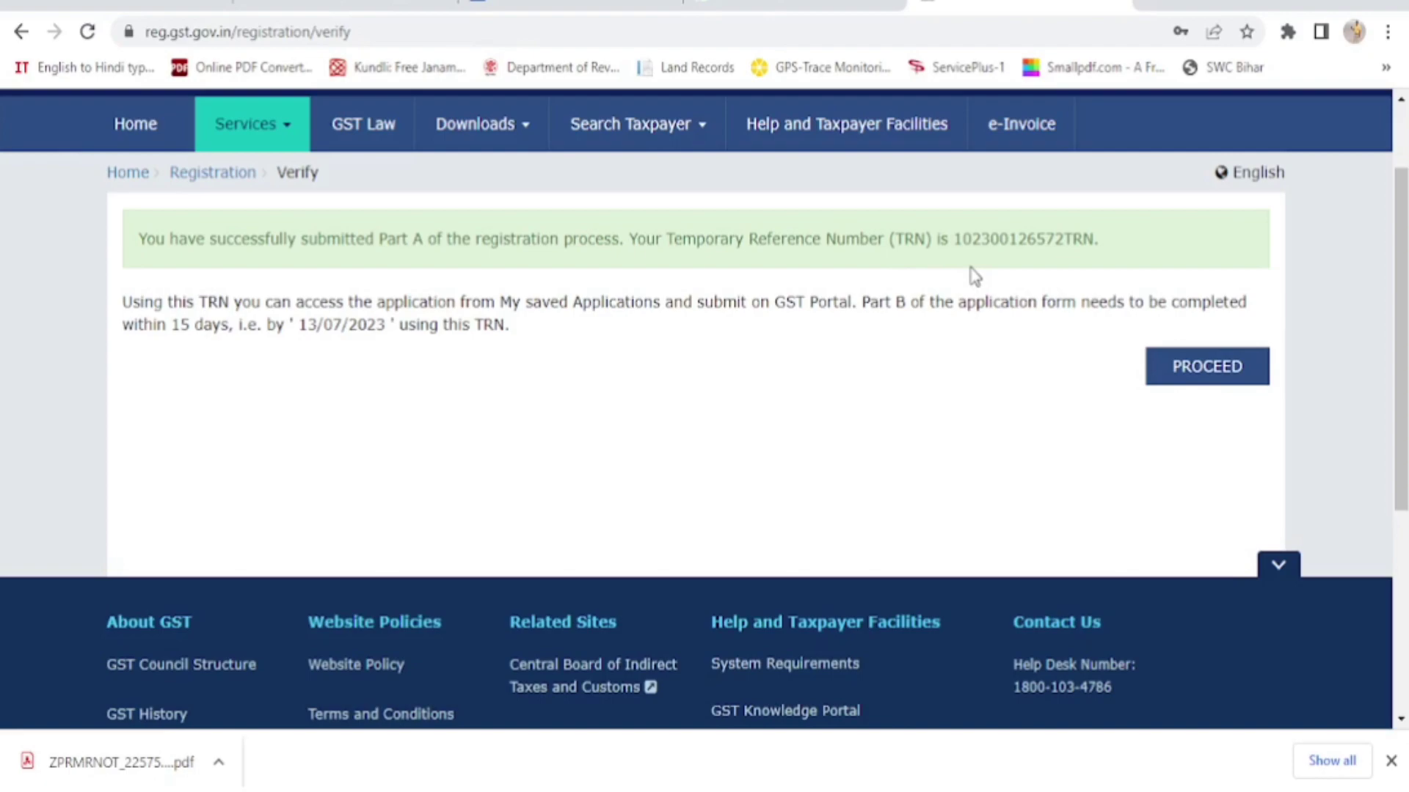
Select and copy the Temporary Reference Number from the green success message
left_click_drag(861, 301, 909, 301)
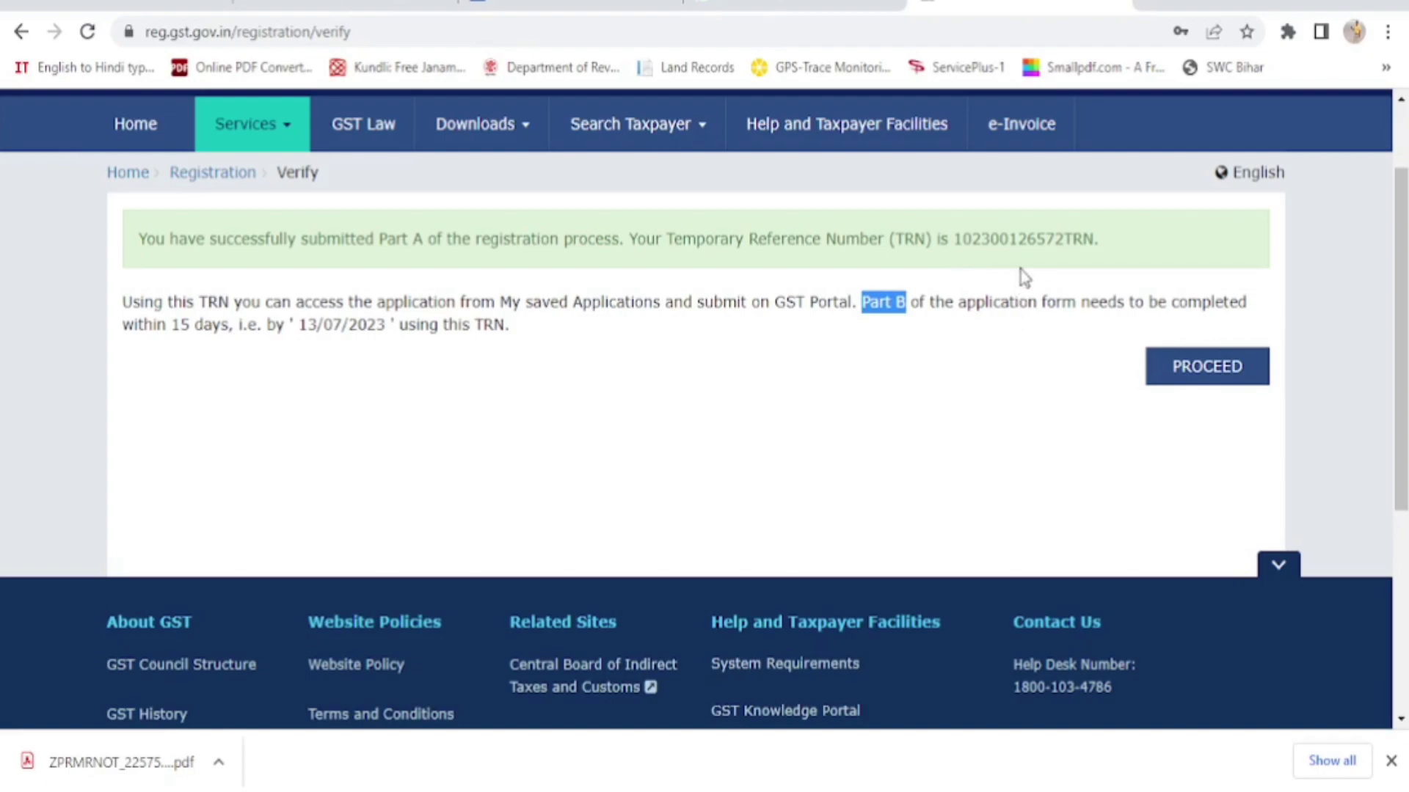
left_click(1020, 362)
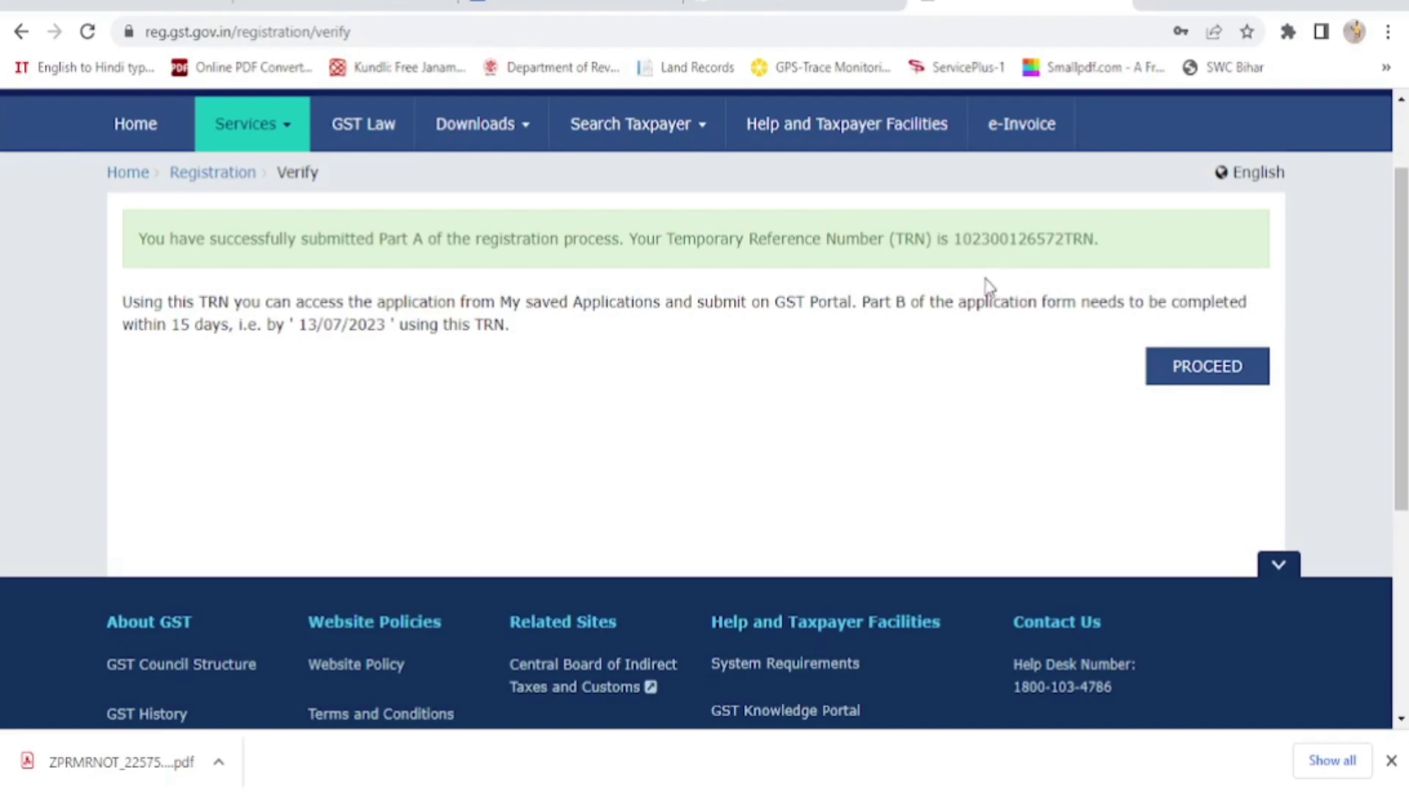
left_click_drag(954, 237, 1093, 232)
key("ctrl+c")
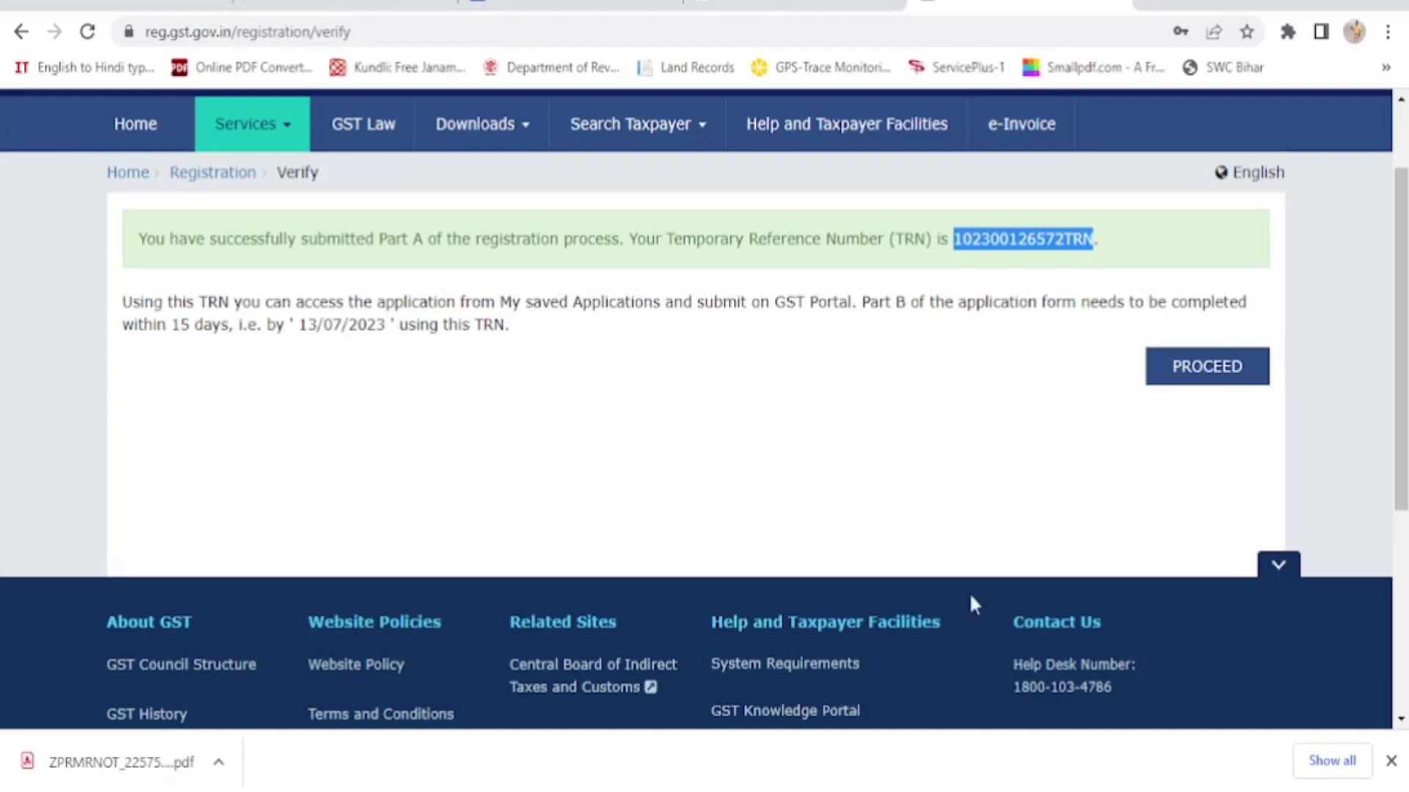
mouse_move(946, 791)
Resume the application with the pasted TRN and the captcha code to request an OTP
left_click(1215, 372)
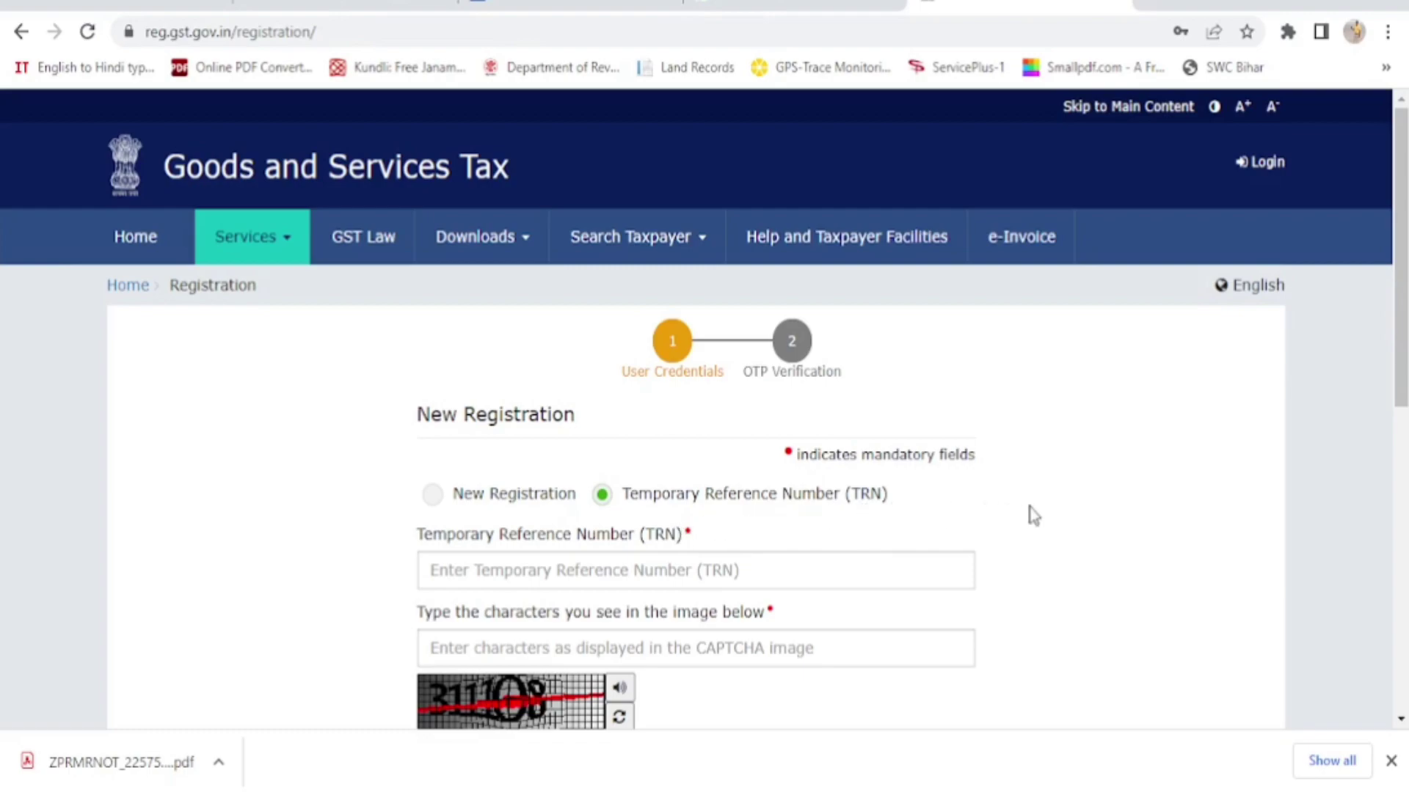
scroll(1031, 513, "down", 2)
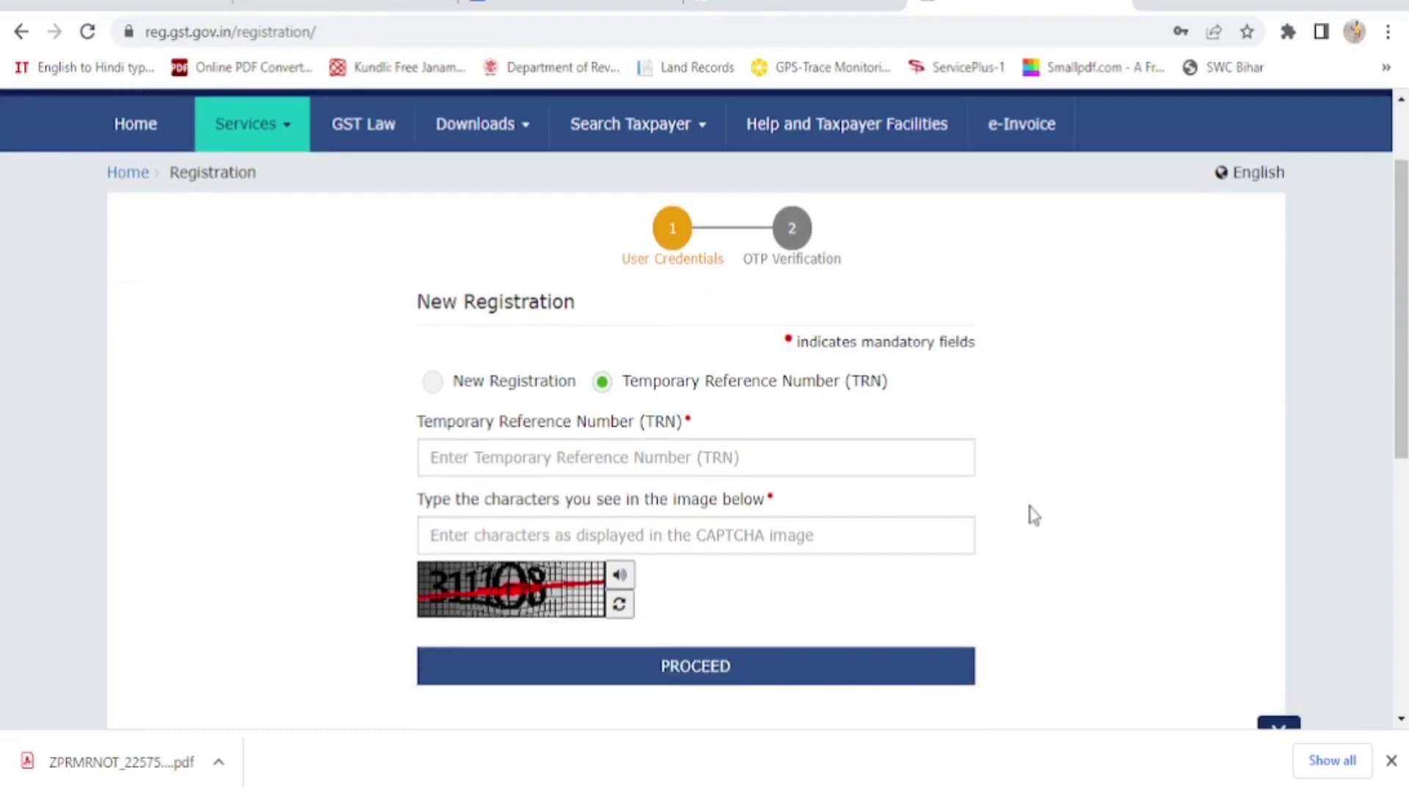
left_click(458, 458)
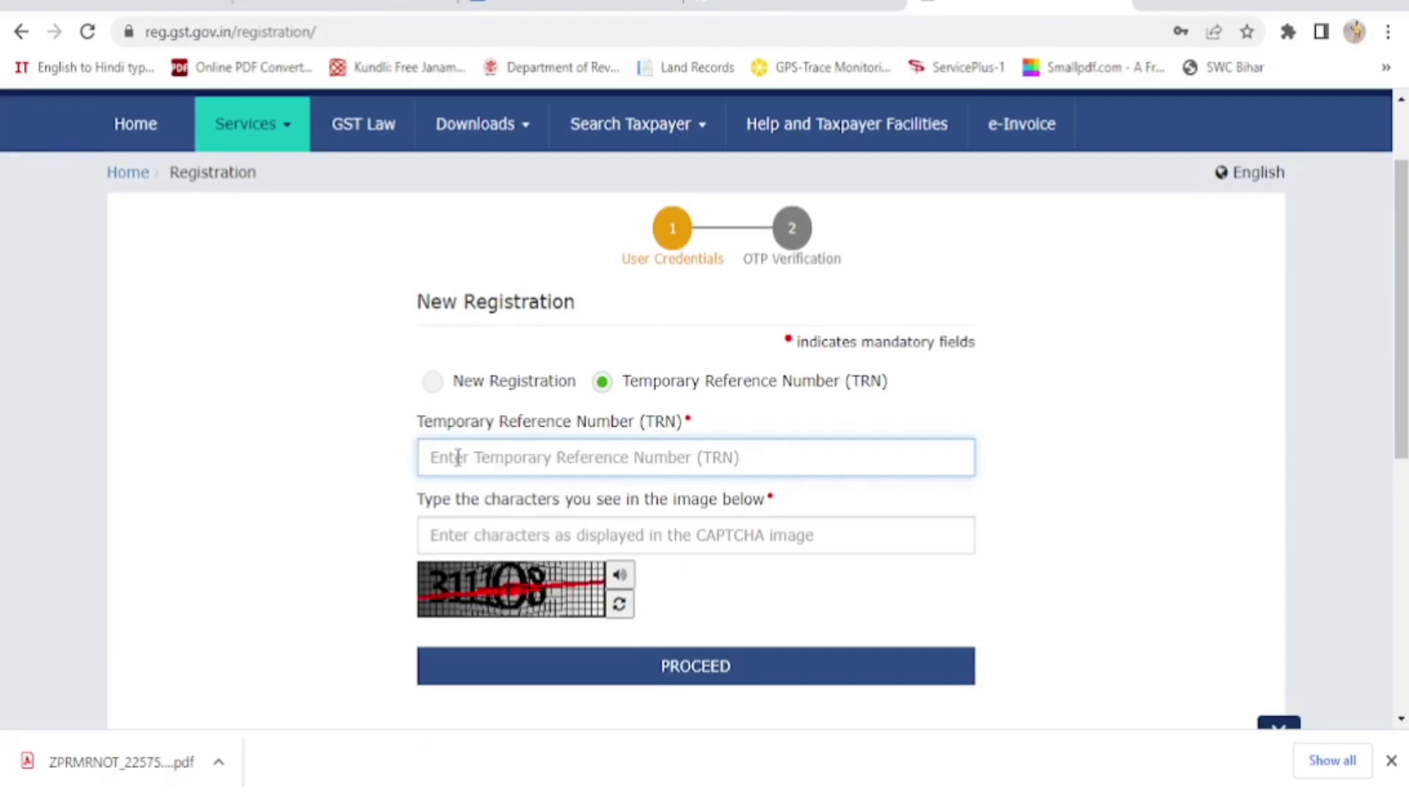
key("ctrl+v")
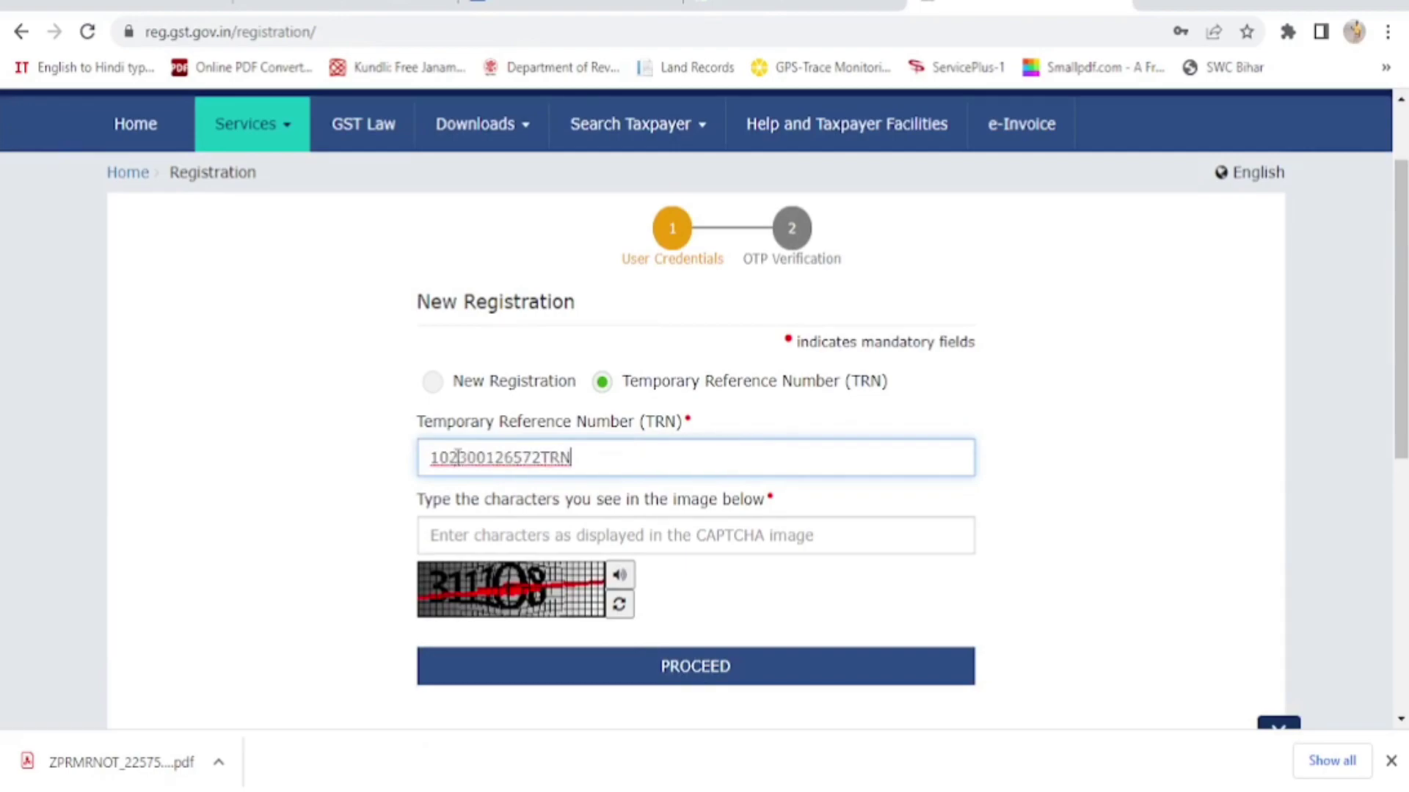
left_click(452, 536)
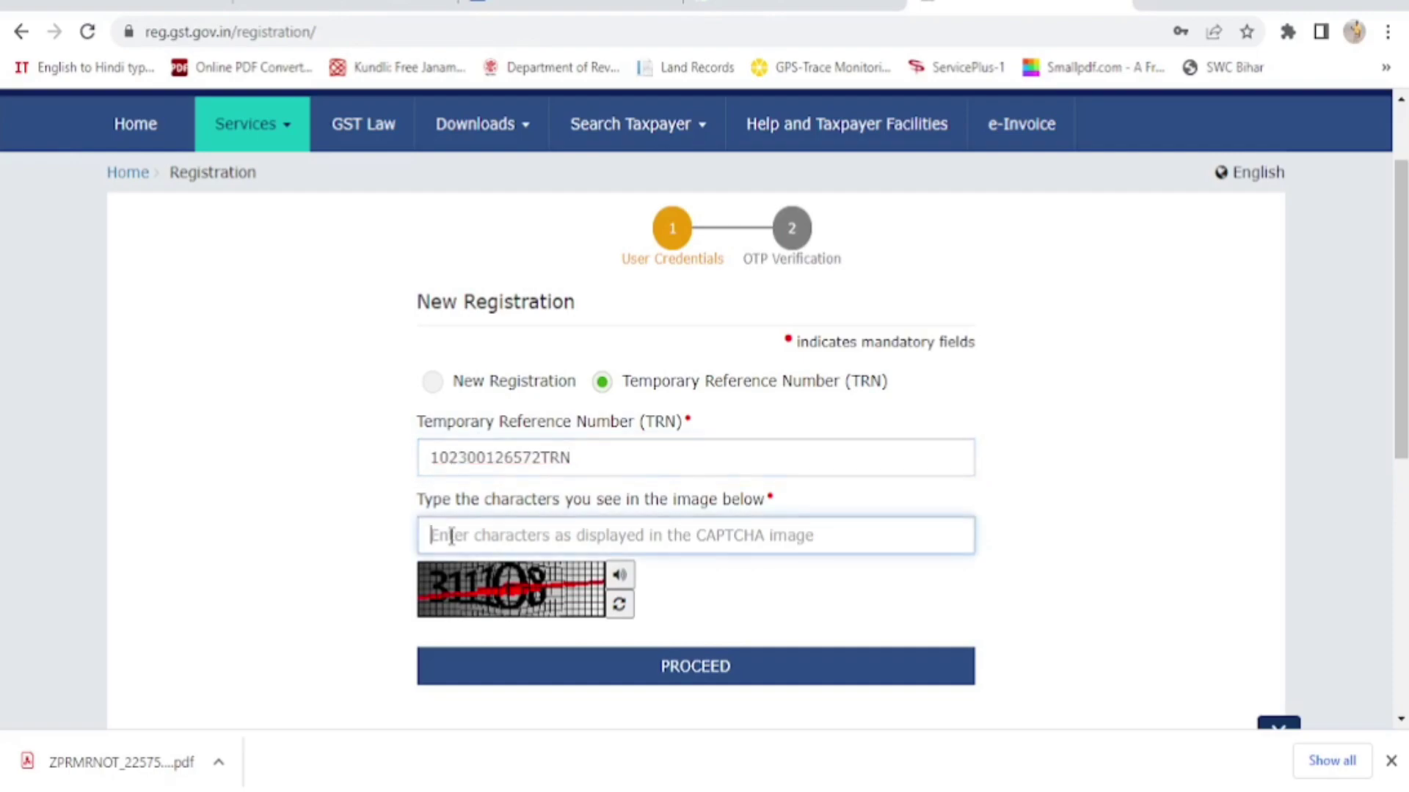
type("311")
type("10")
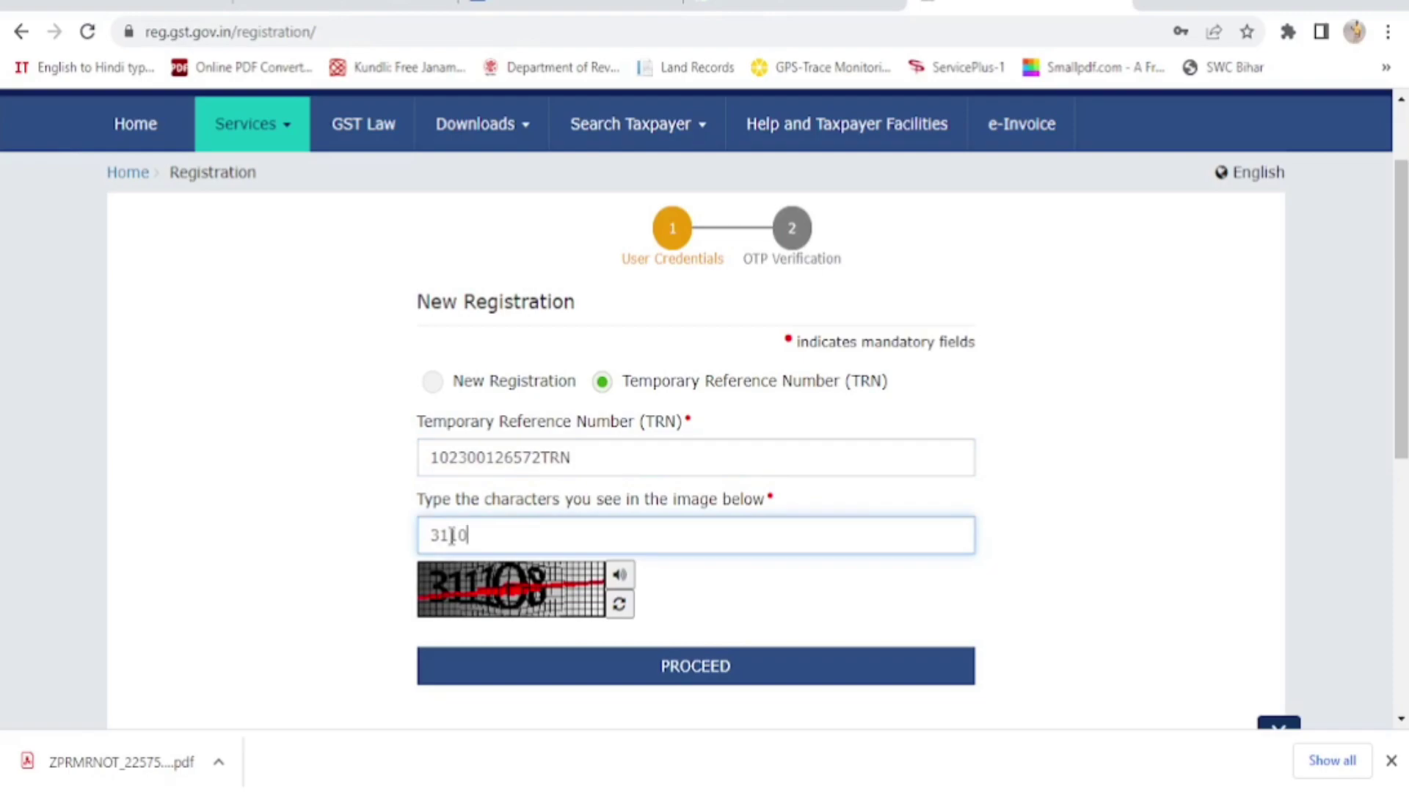
type("8")
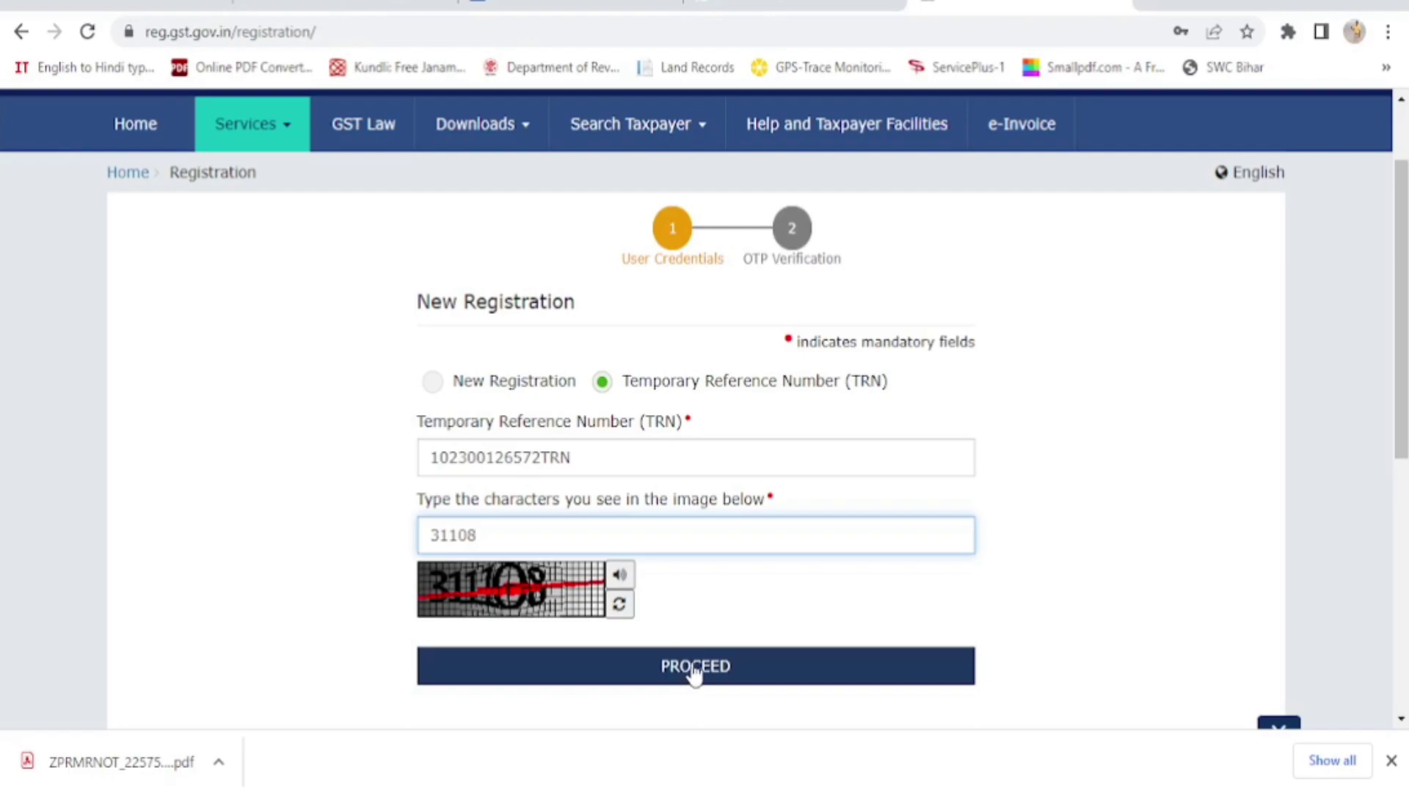
left_click(694, 673)
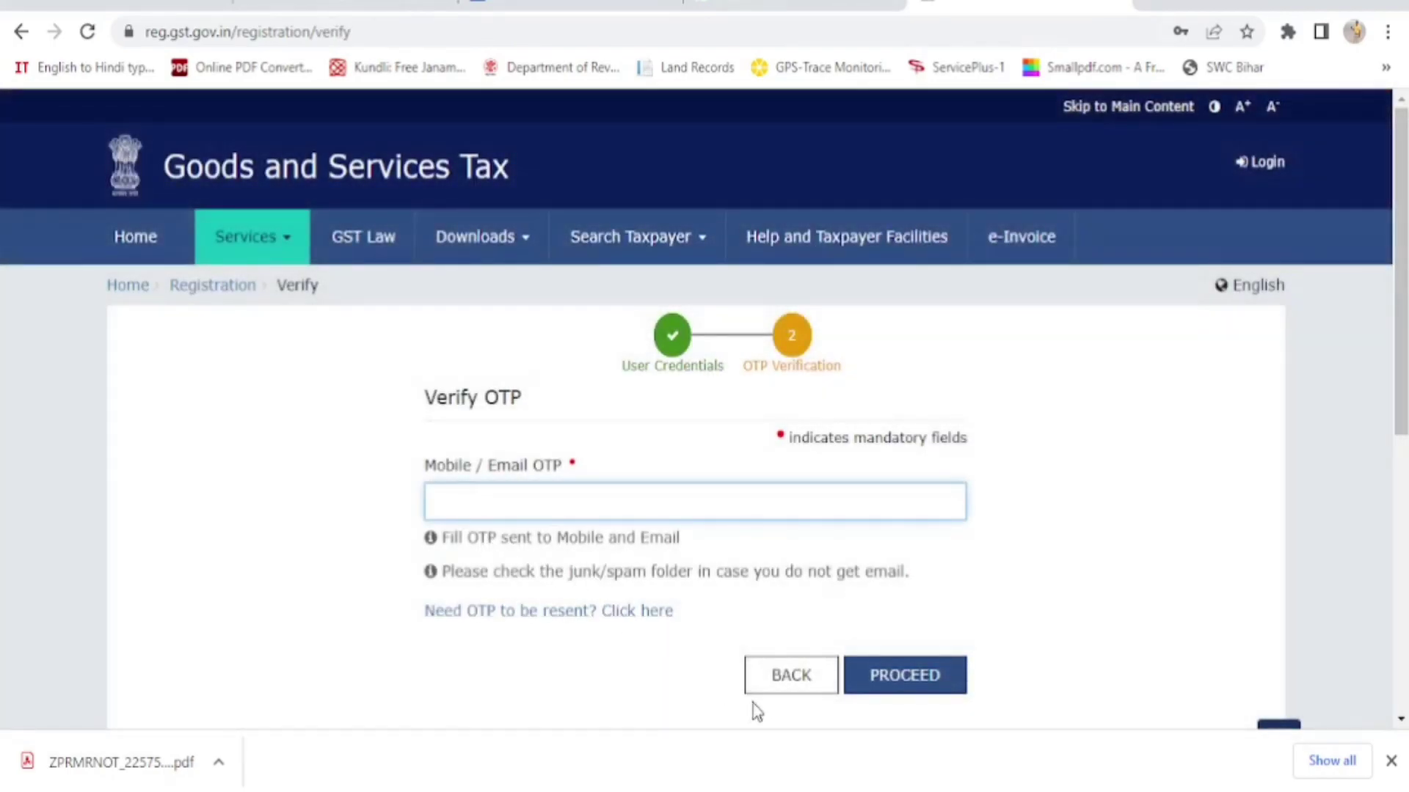
Copy the one-time password from the newest GST OTP e-mail in Gmail and return to the portal
left_click(799, 741)
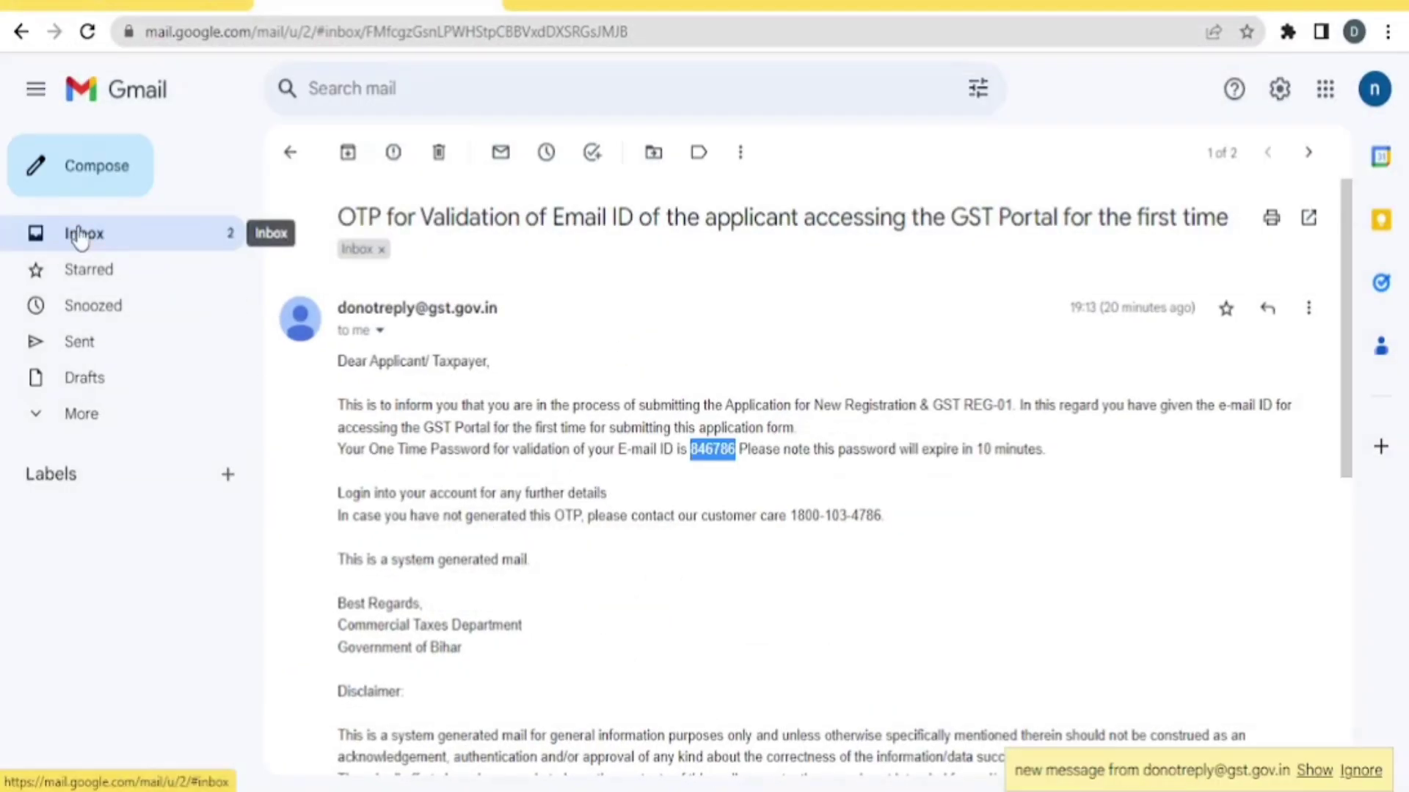
left_click(79, 235)
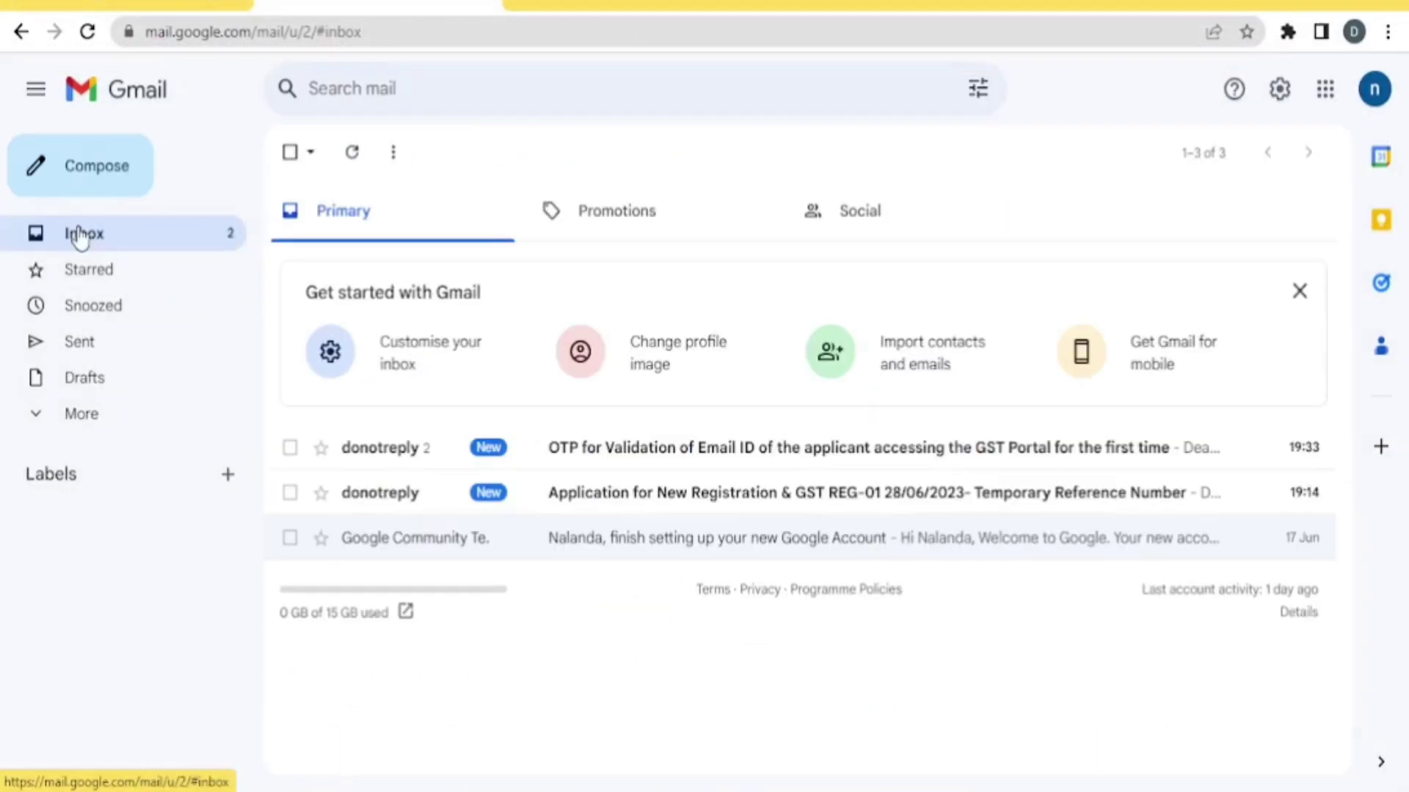
left_click(681, 463)
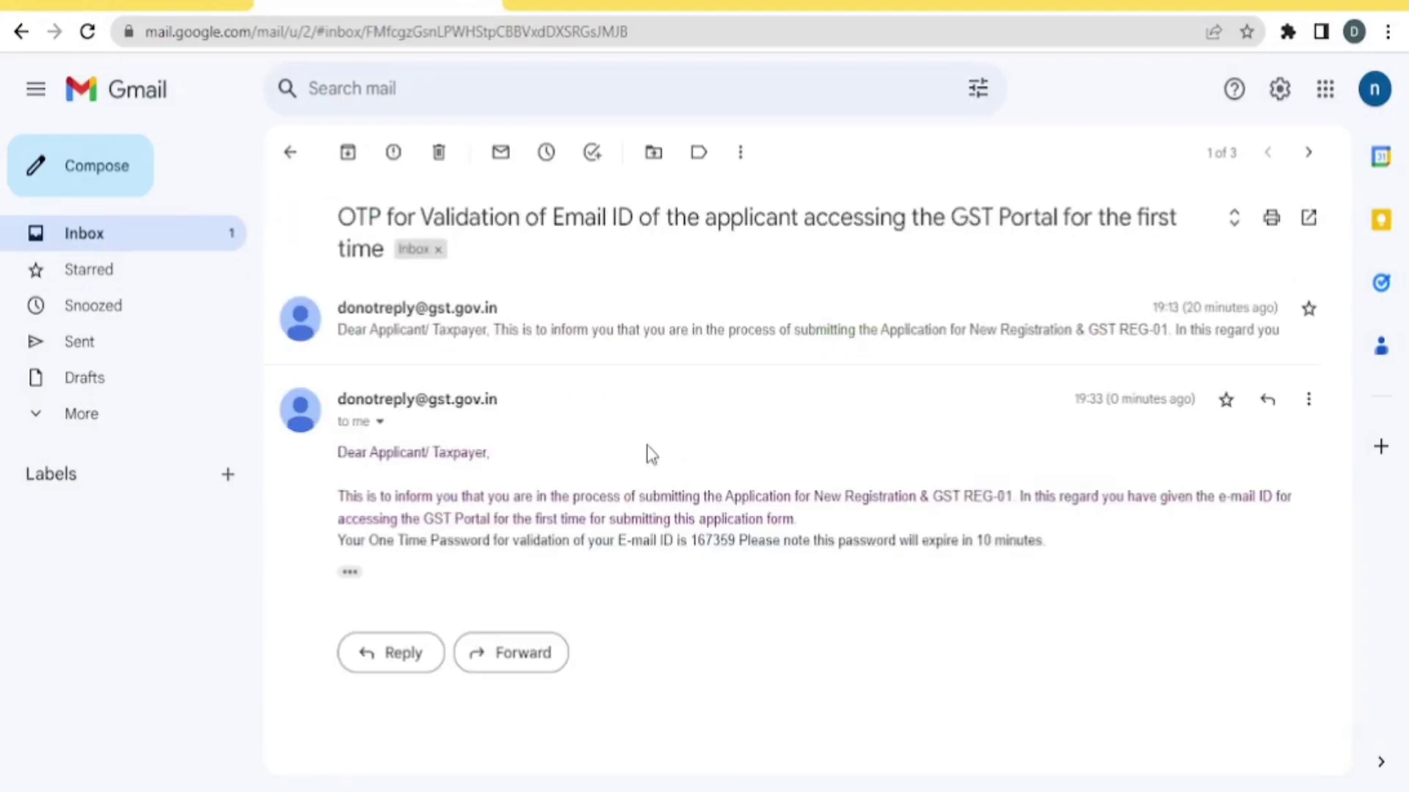
double_click(717, 540)
left_click(720, 579)
left_click_drag(693, 540, 737, 541)
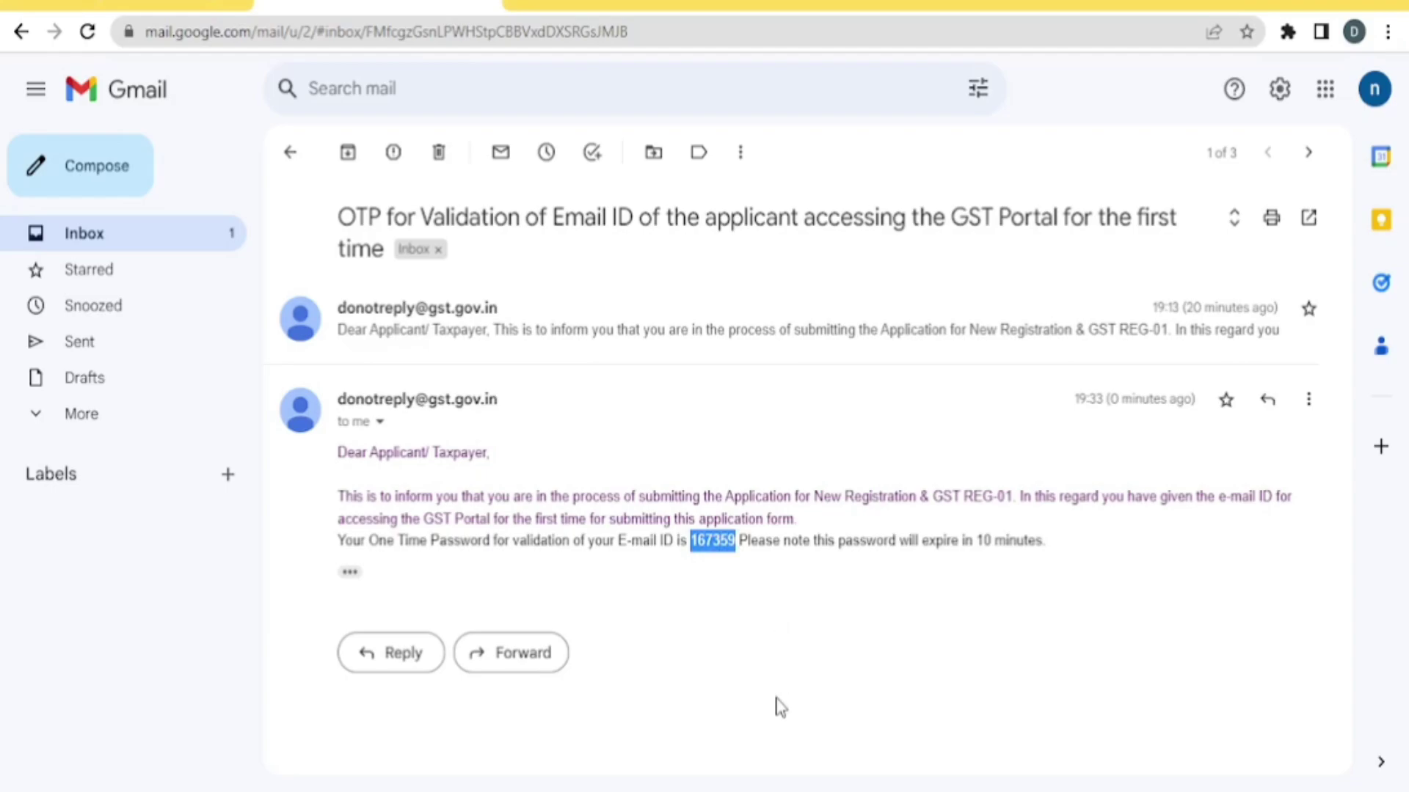
key("alt+Tab")
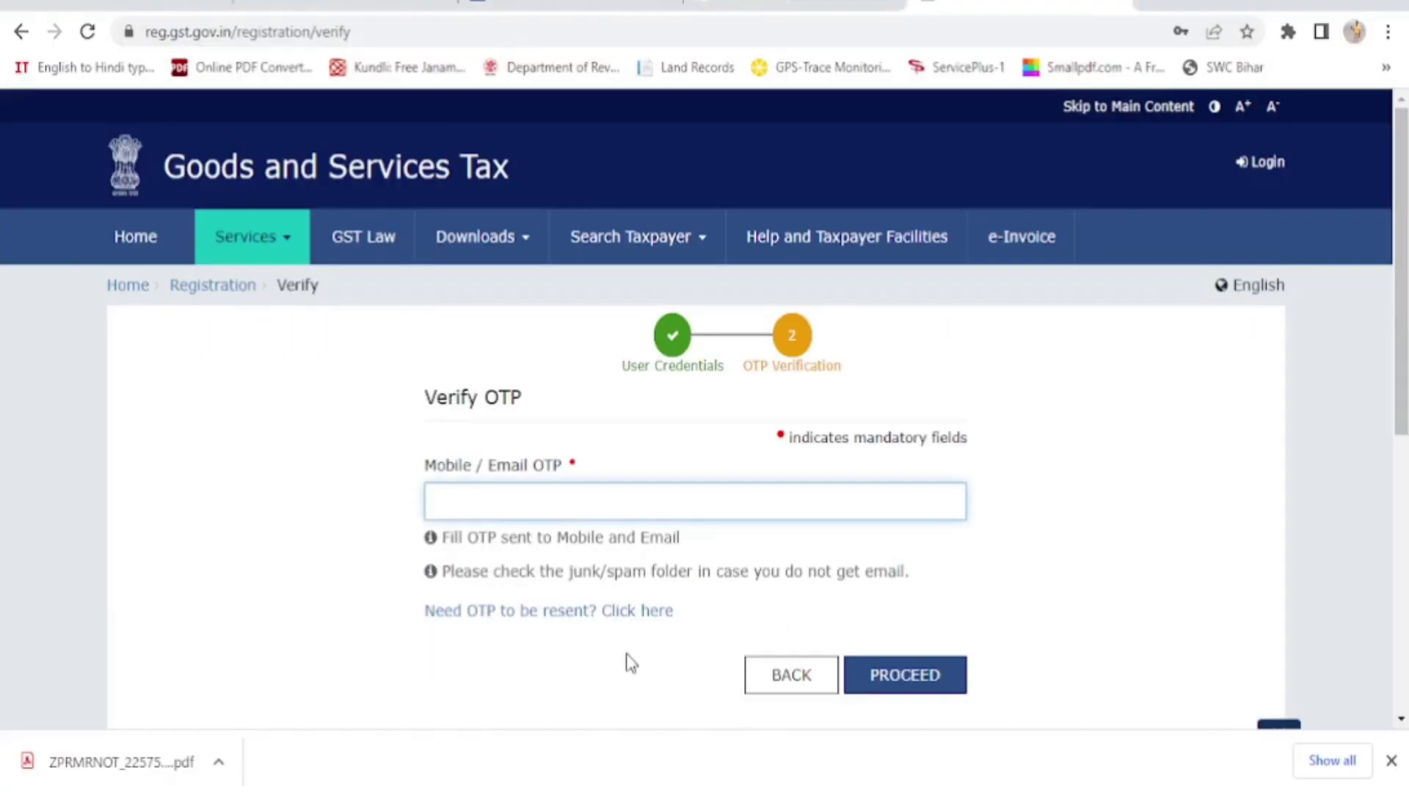
Paste the emailed OTP into the Mobile / Email OTP field and log in
key("ctrl+v")
left_click(910, 678)
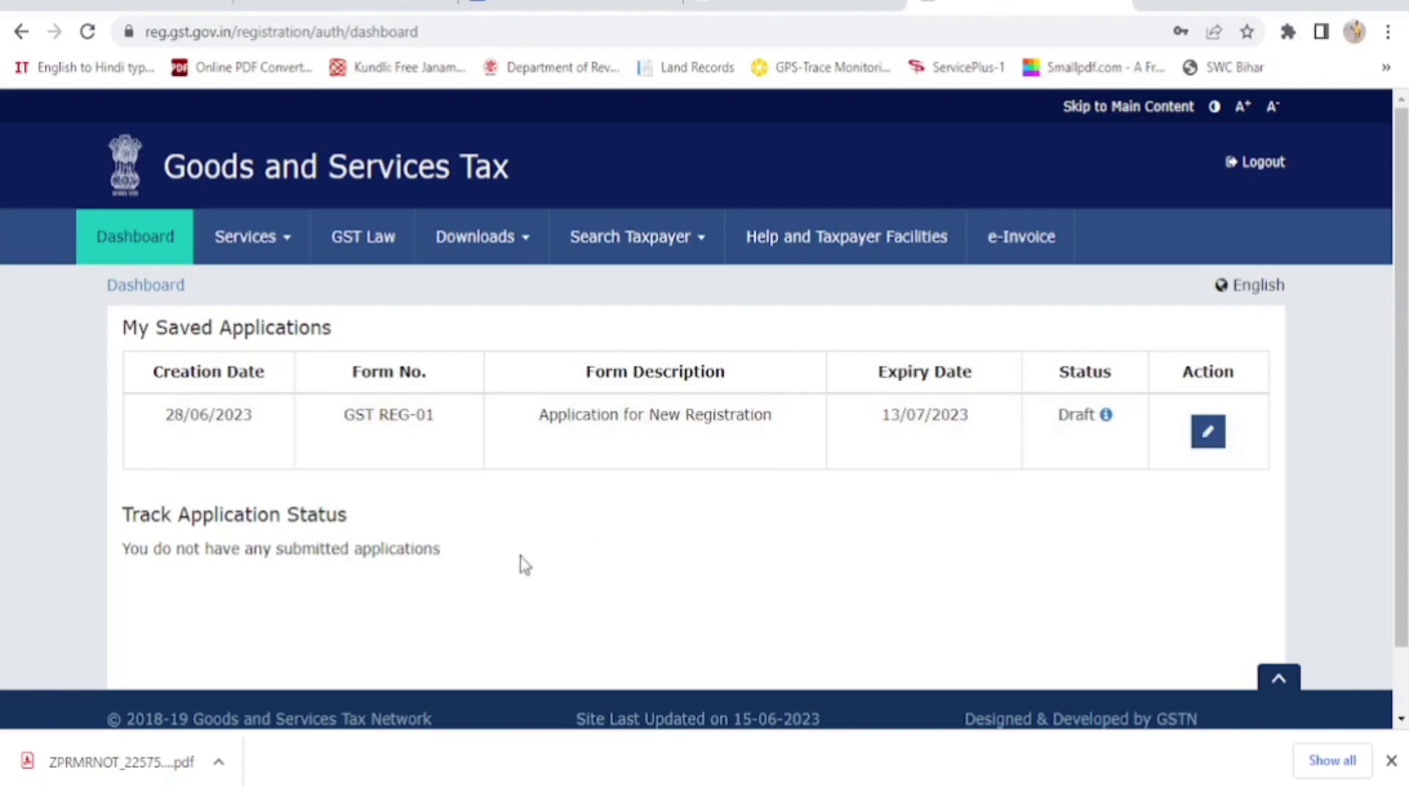
Open the saved GST REG-01 draft via its edit icon and review the Business Details form
left_click(1208, 438)
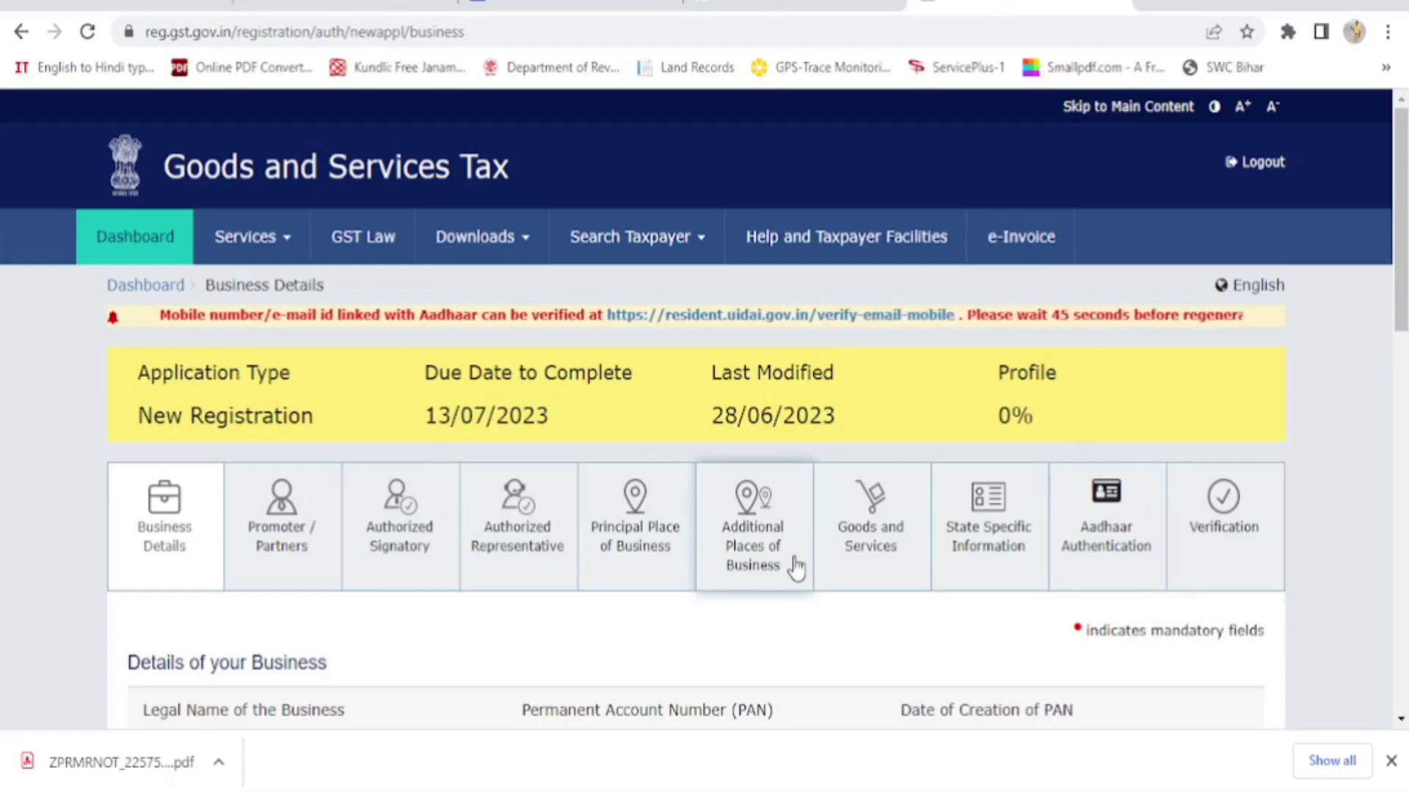
scroll(795, 569, "down", 1)
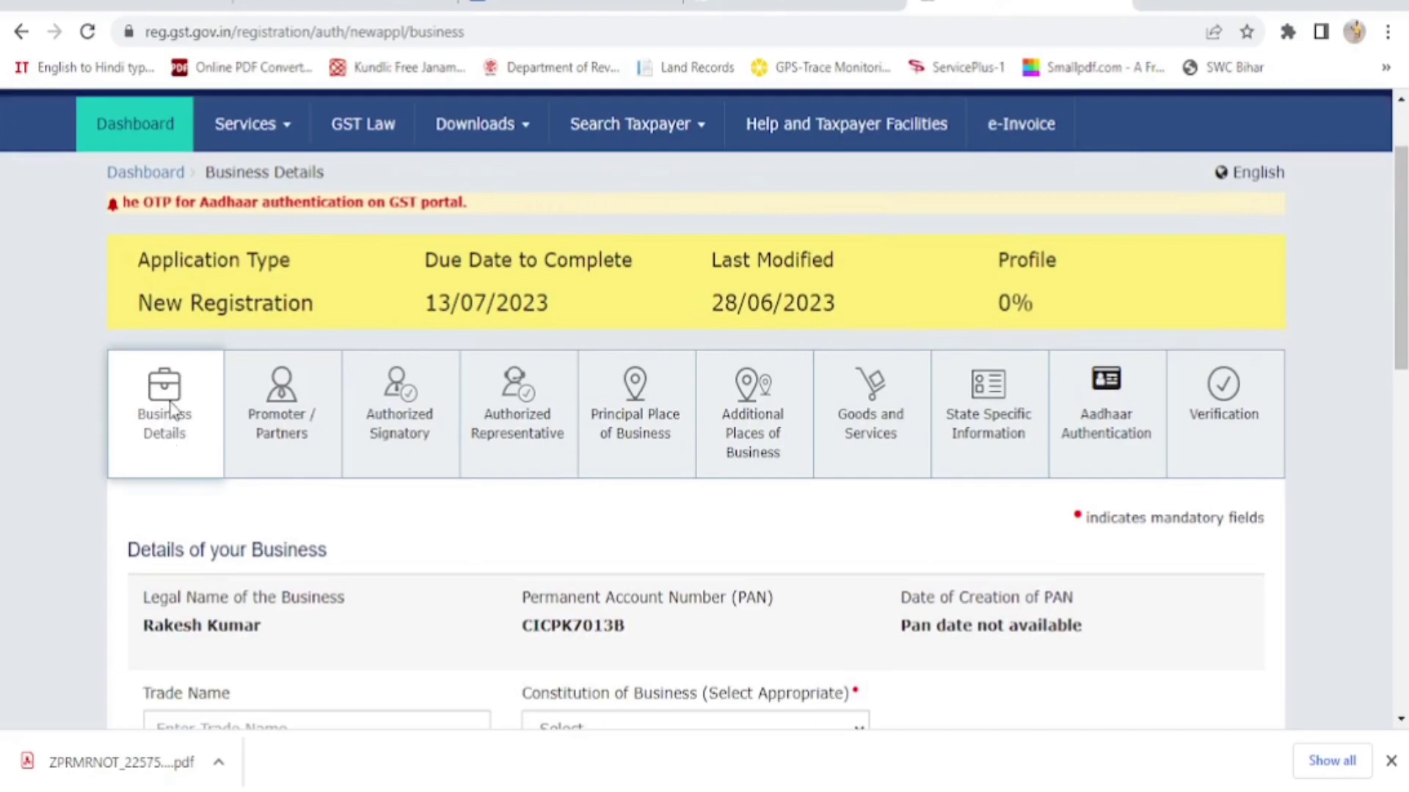
scroll(167, 418, "down", 1)
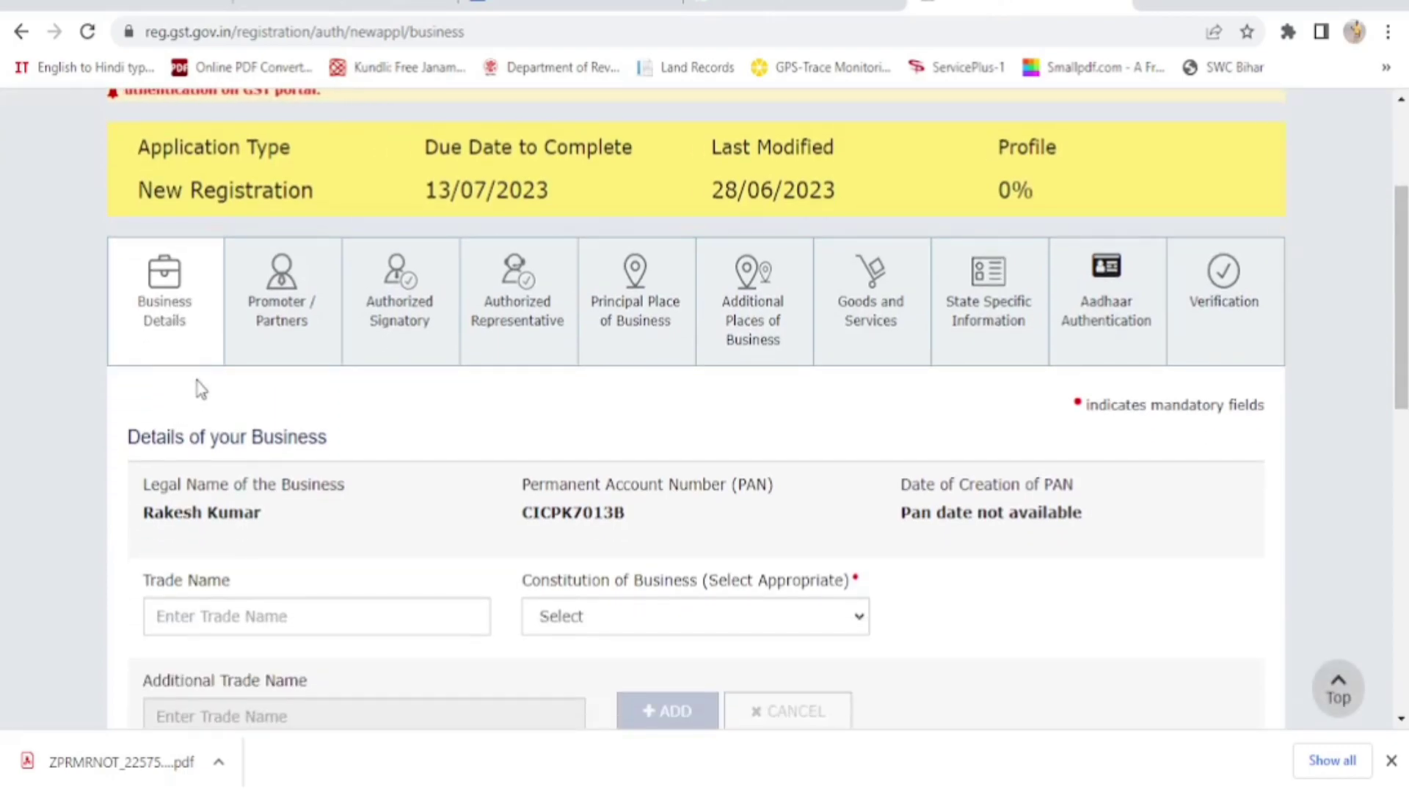
scroll(430, 421, "down", 1)
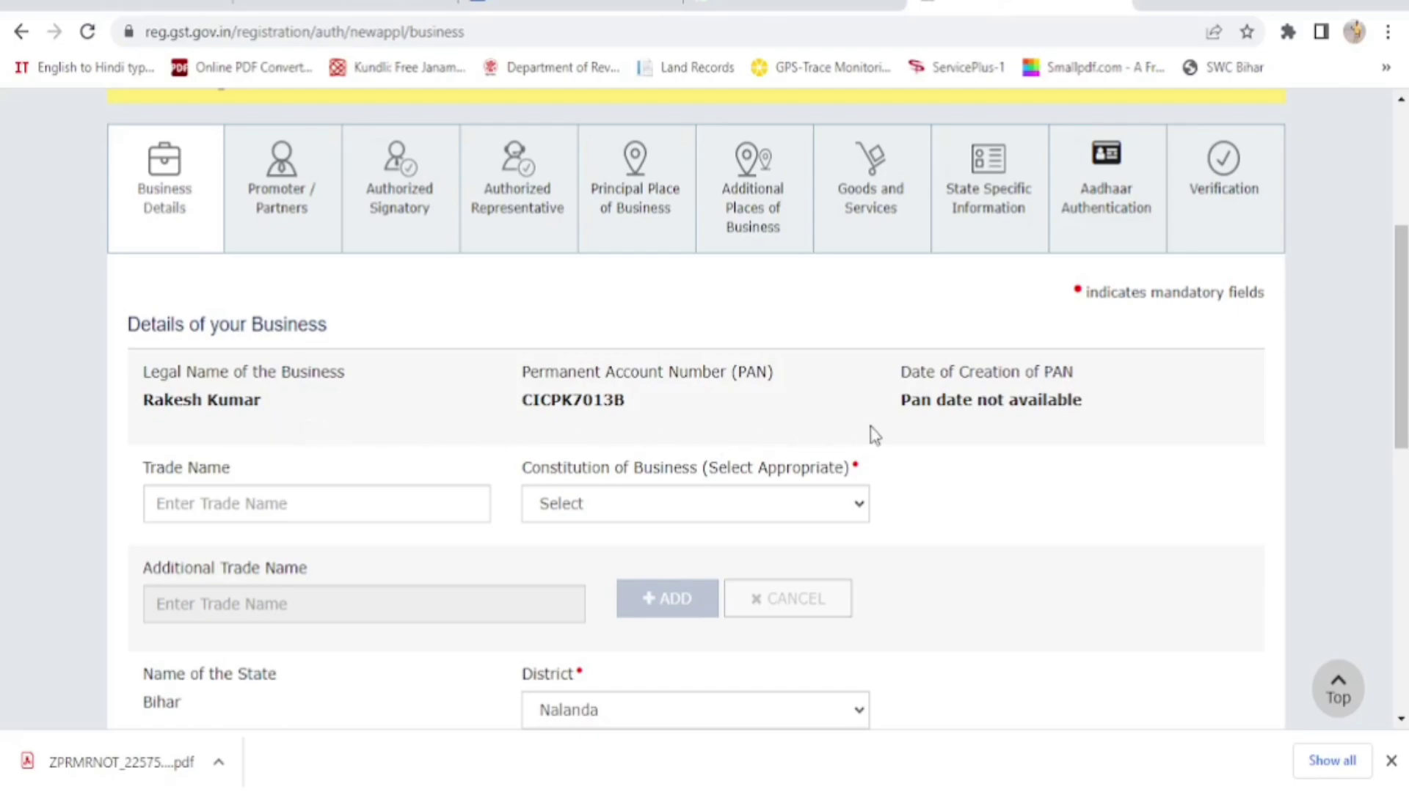
scroll(902, 440, "down", 2)
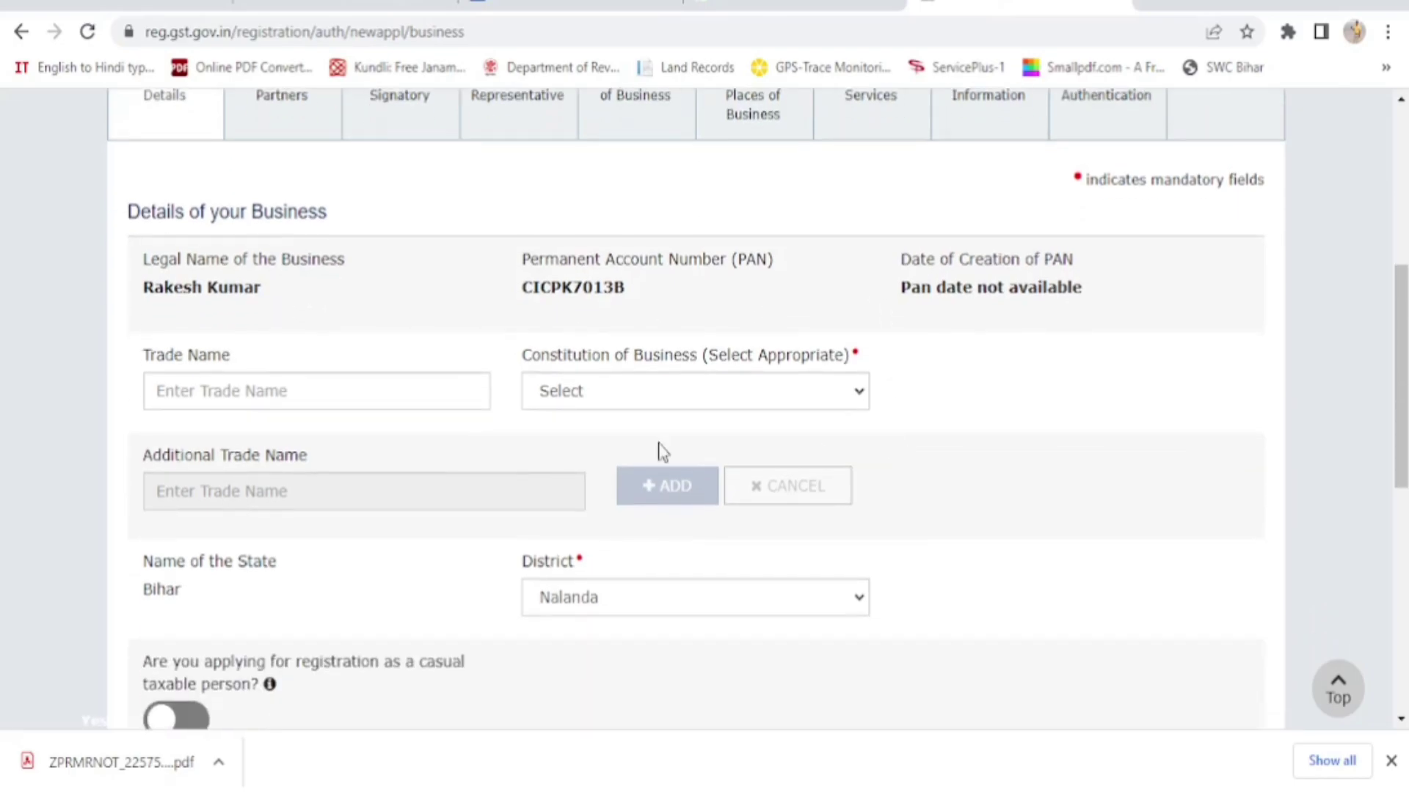
Enter trade name 'Nagraj Tour and Travels' and choose Proprietorship as the constitution of business
left_click(160, 396)
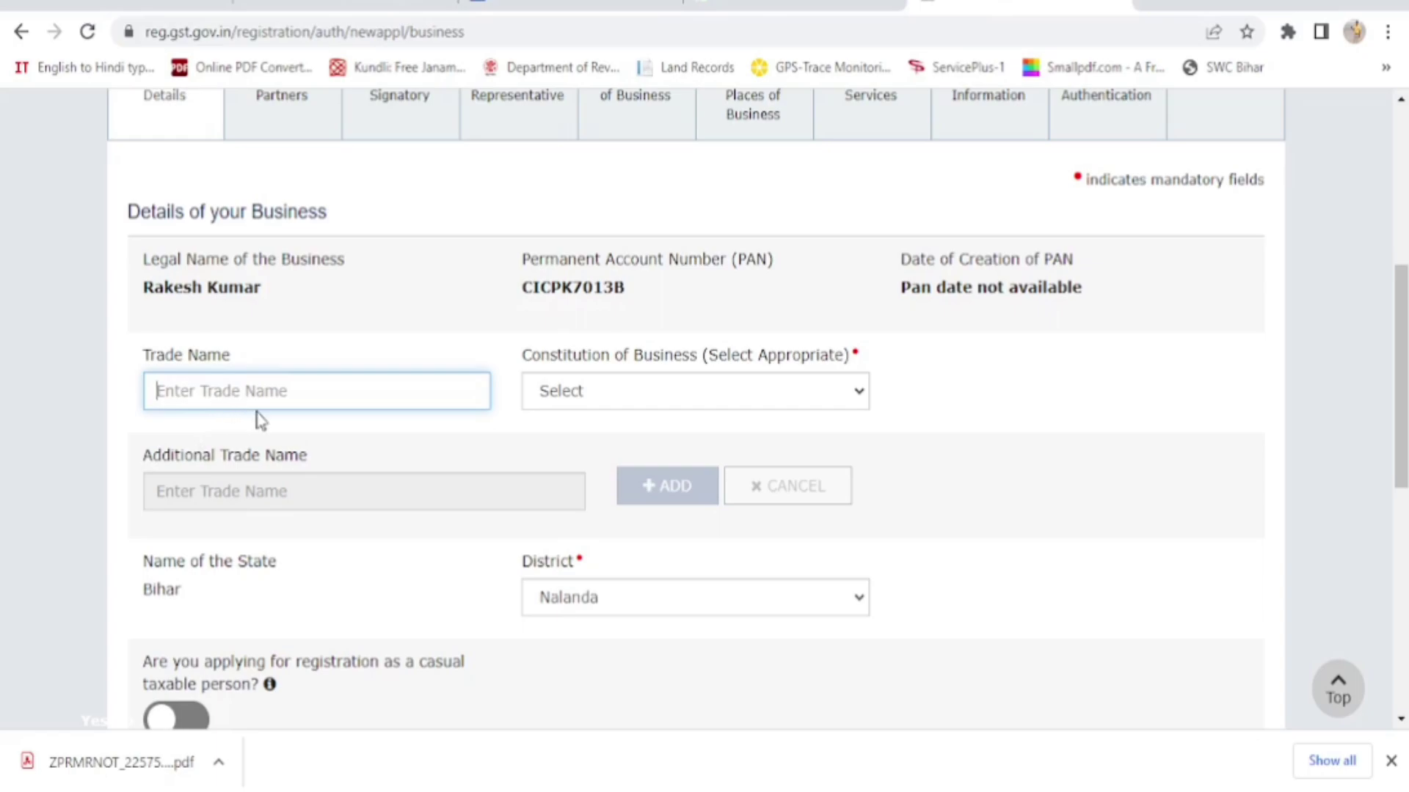
type("Nagraj Tour and Travels")
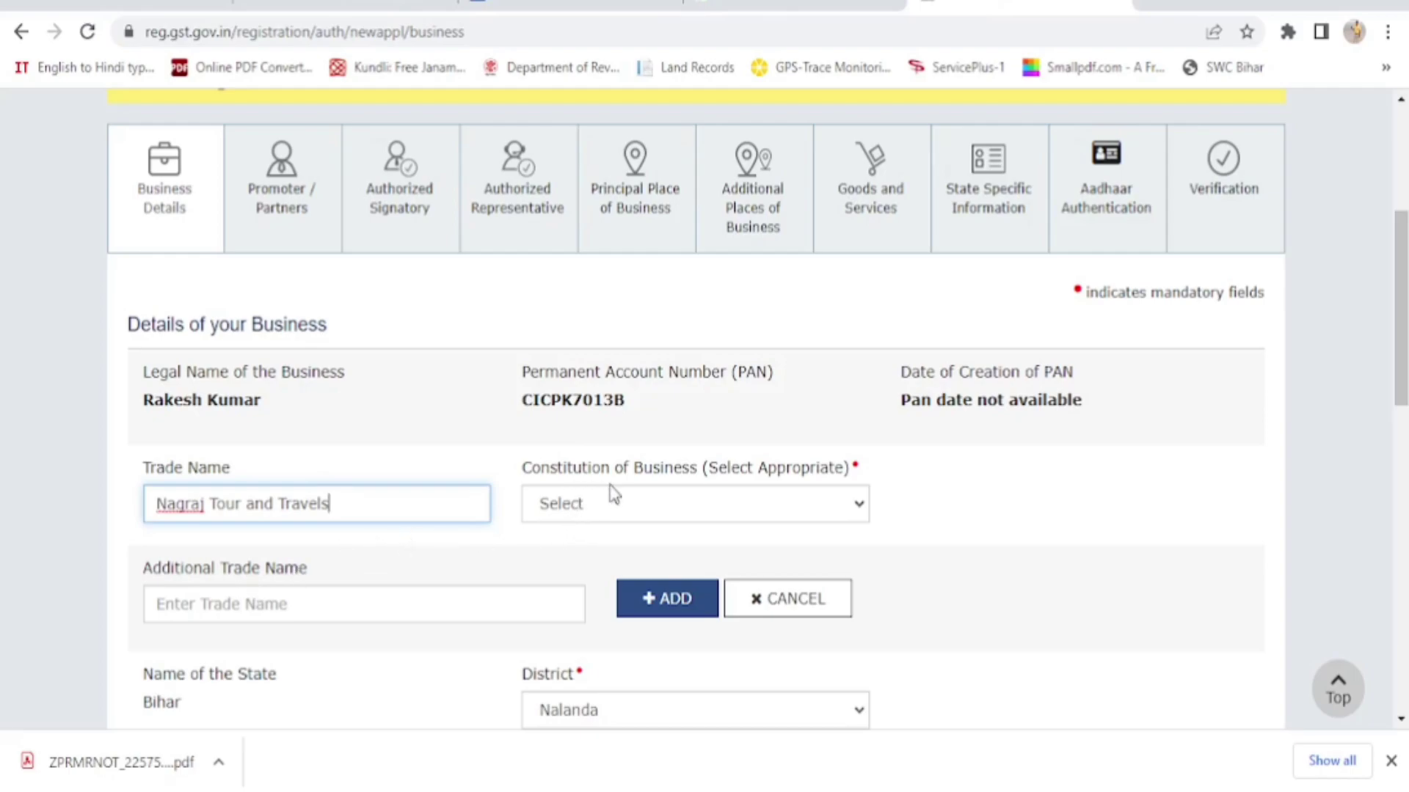
left_click(840, 519)
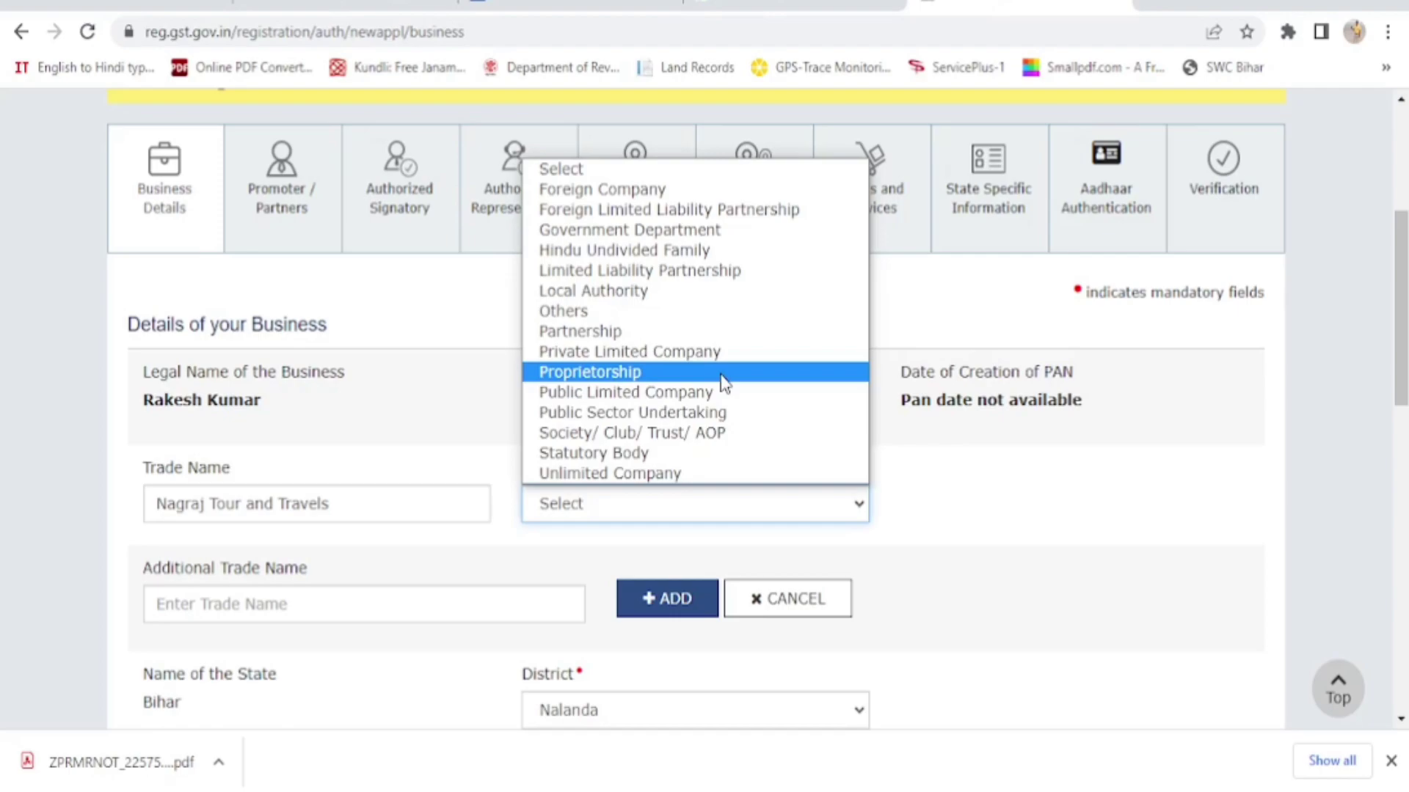
left_click(724, 382)
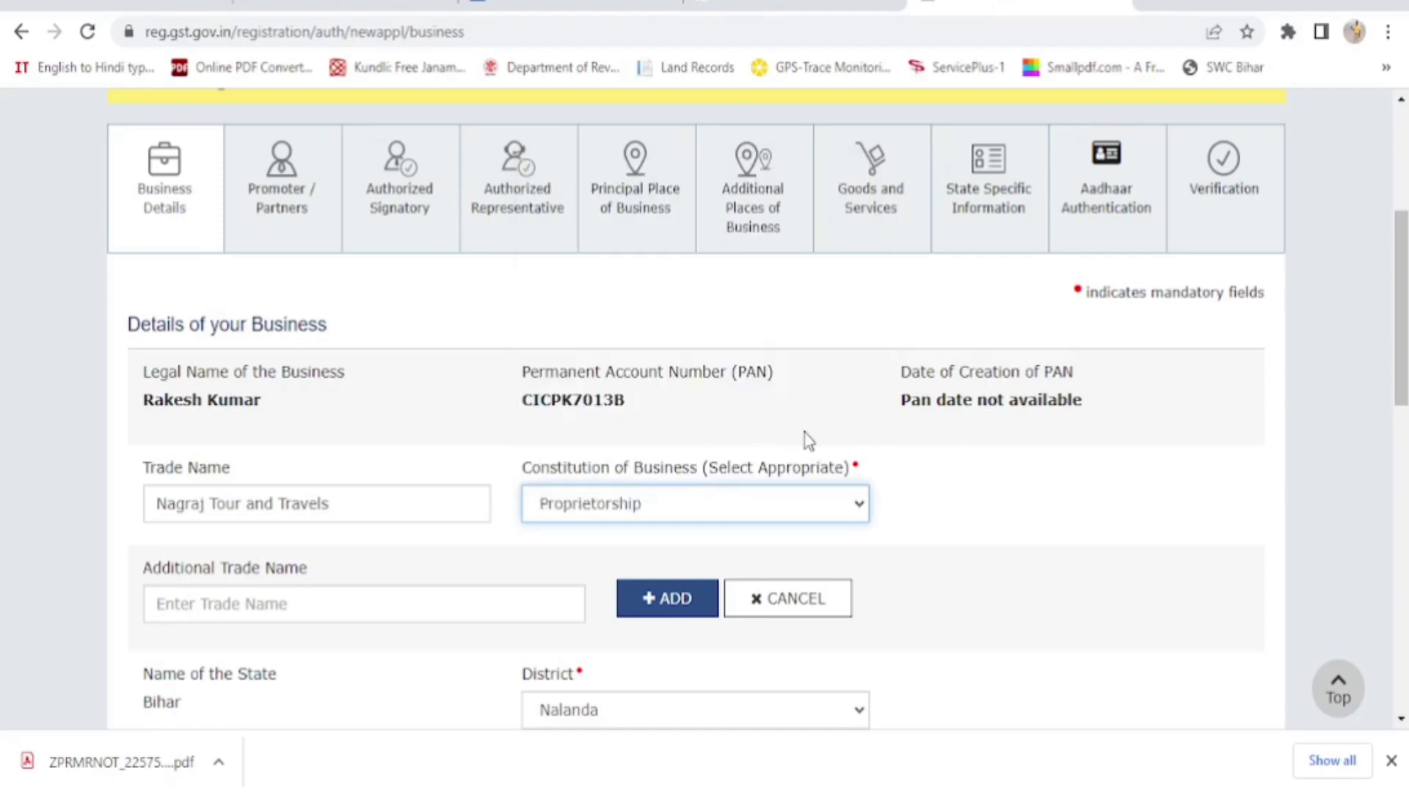
scroll(803, 437, "down", 3)
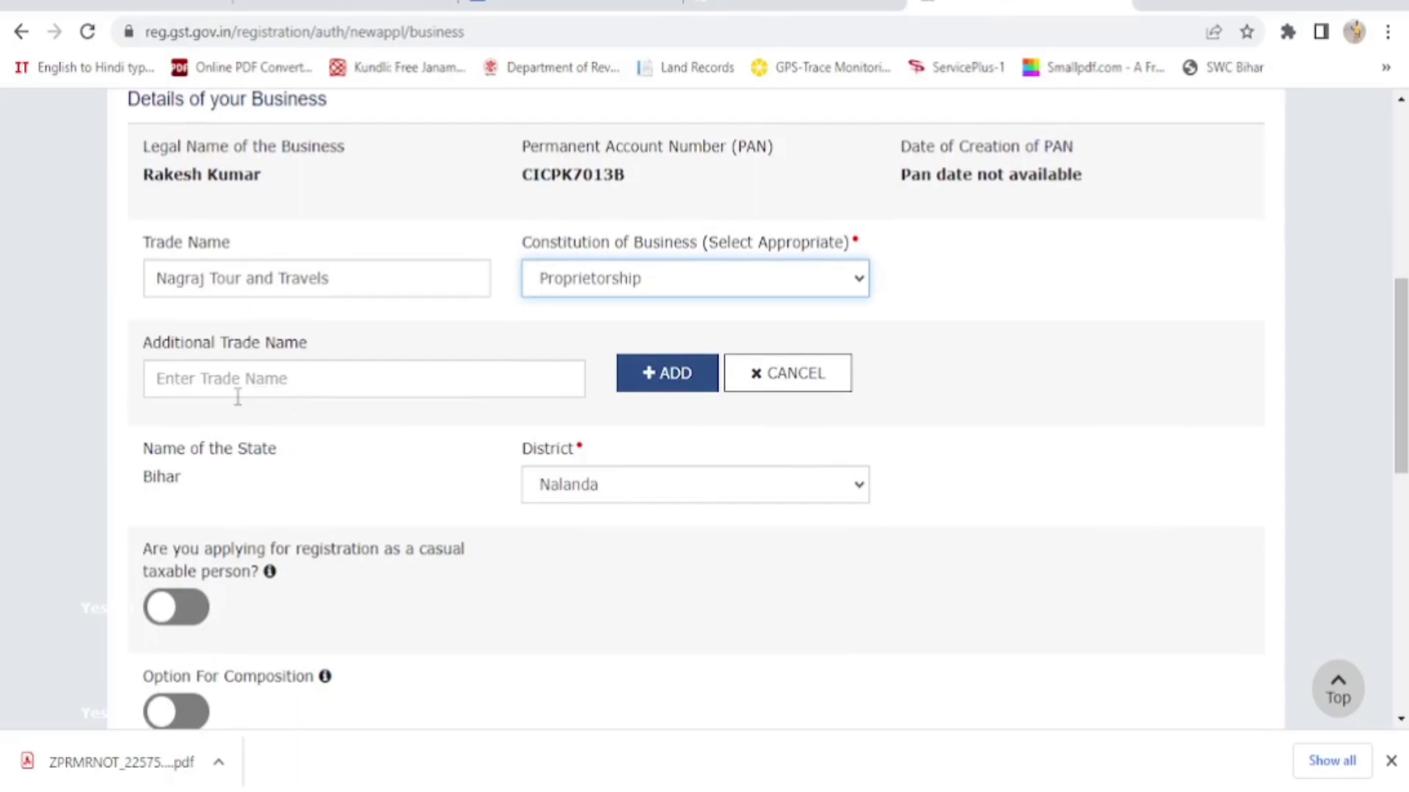
scroll(405, 396, "down", 2)
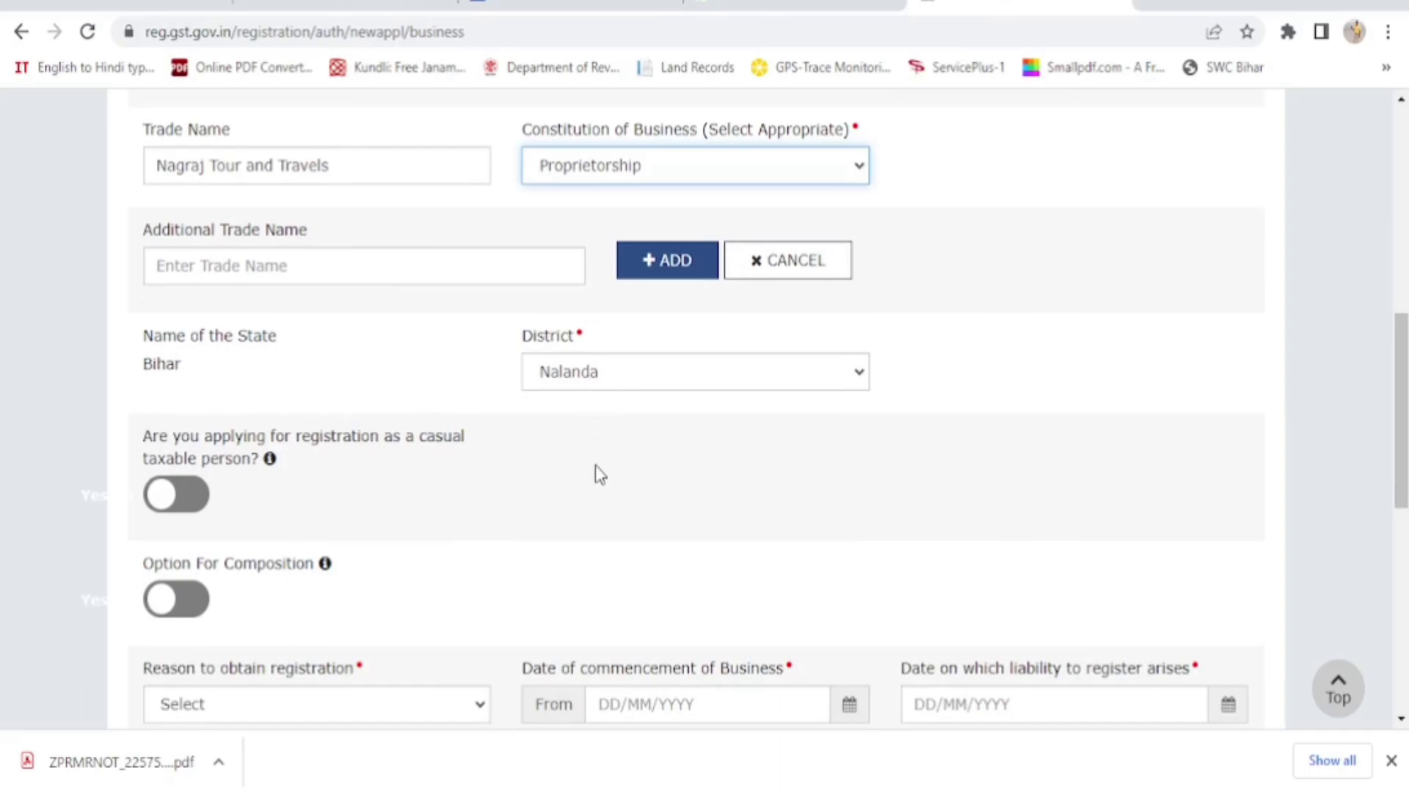
scroll(595, 465, "down", 4)
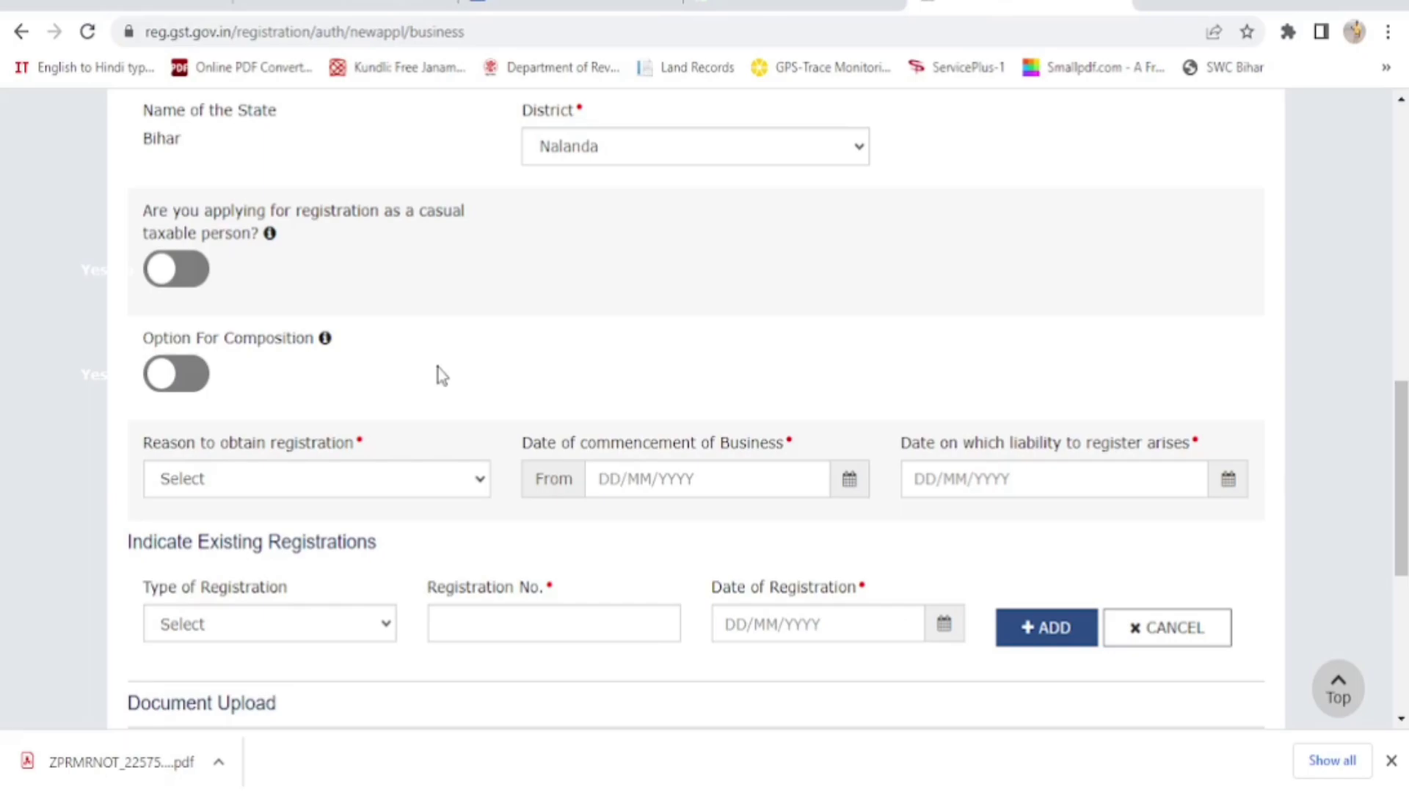
Choose Voluntary Basis as the reason to obtain registration
scroll(440, 375, "down", 1)
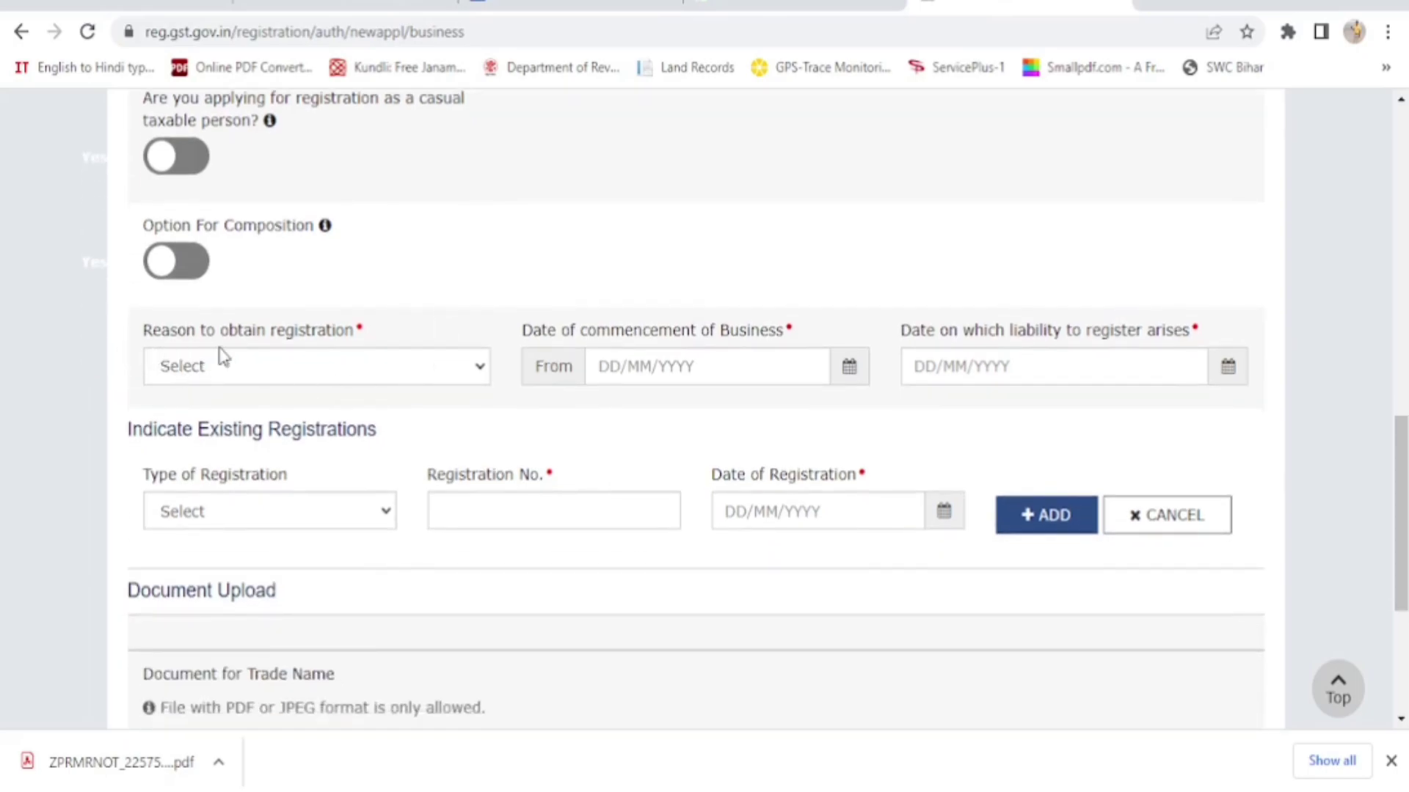
left_click(483, 370)
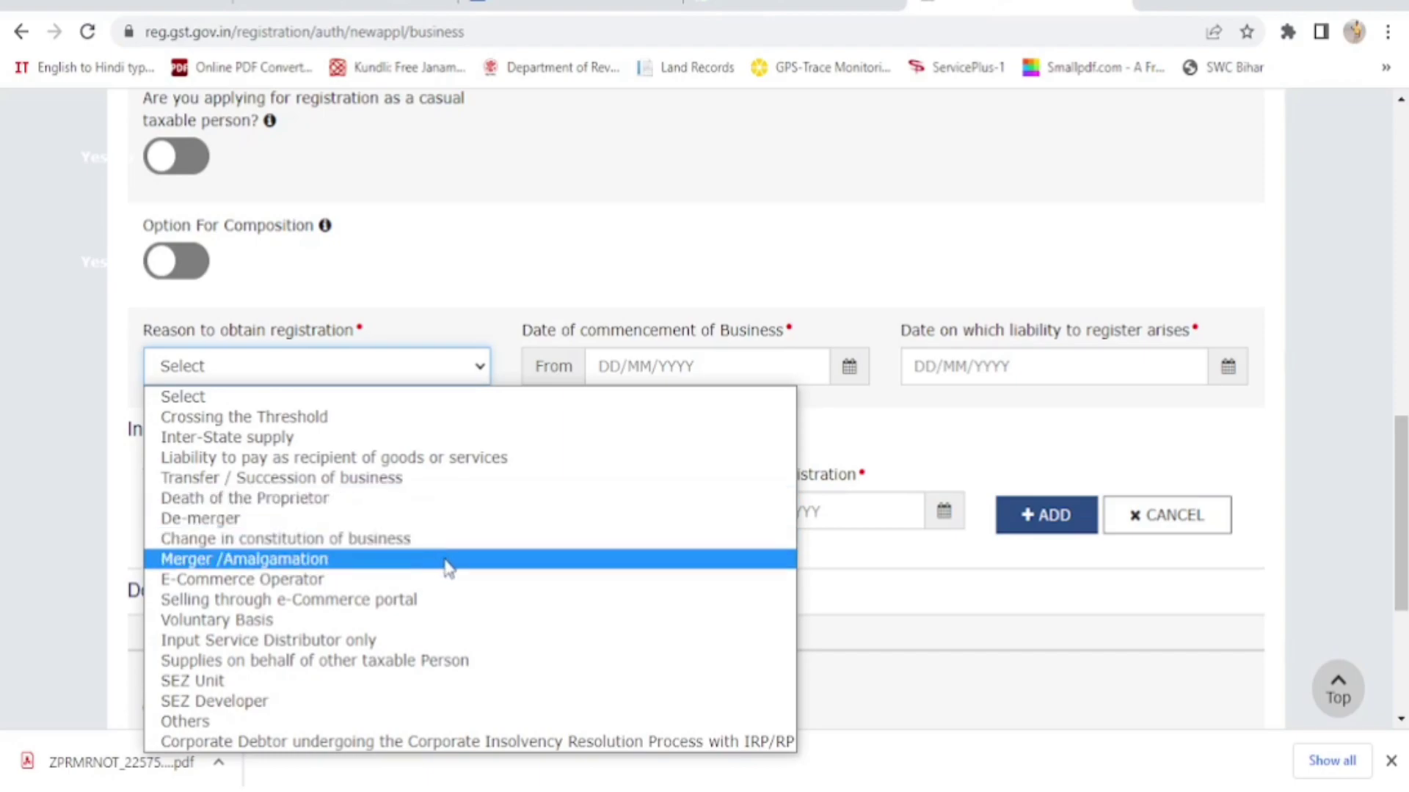
left_click(406, 630)
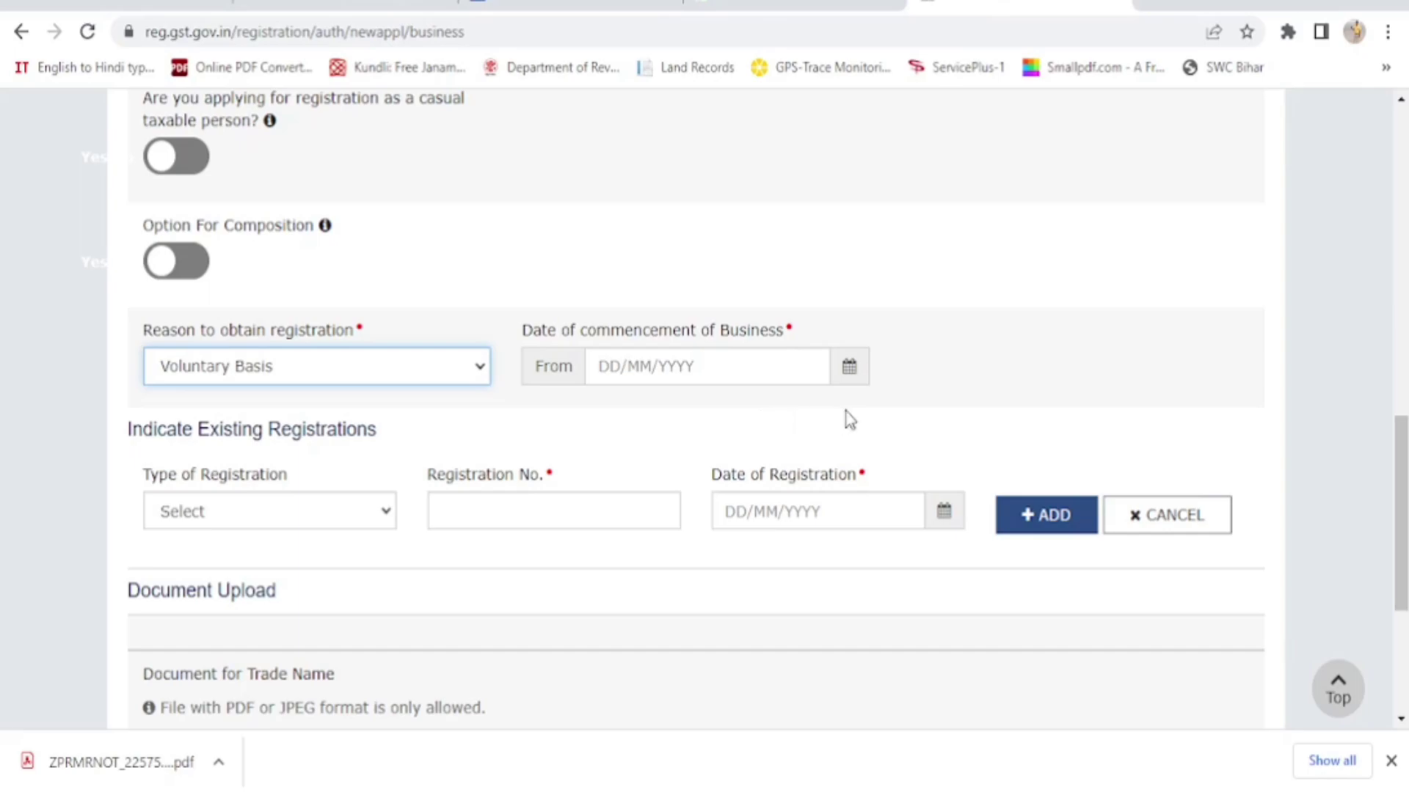
Set the business commencement date to 28/06/2023
left_click(849, 370)
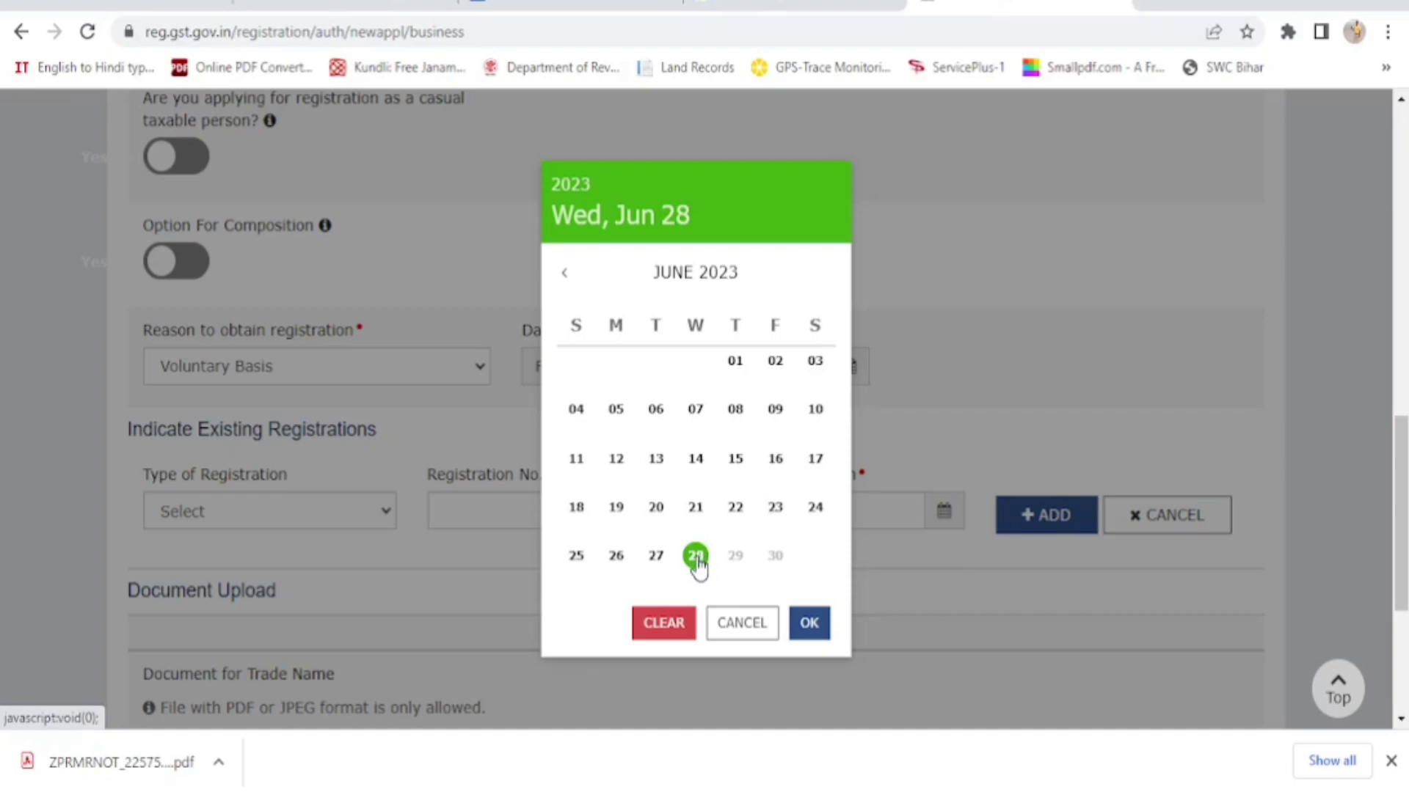
left_click(695, 558)
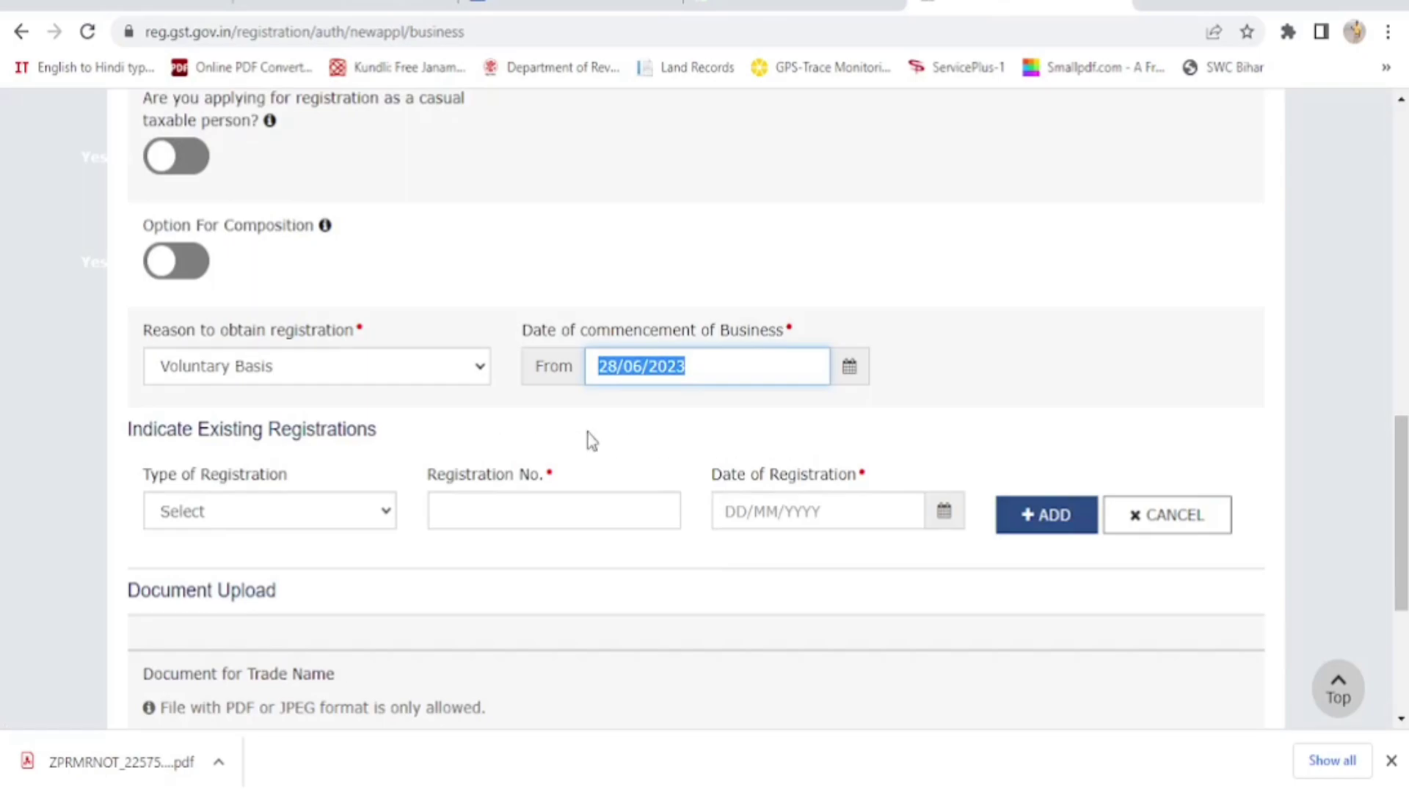
left_click(629, 434)
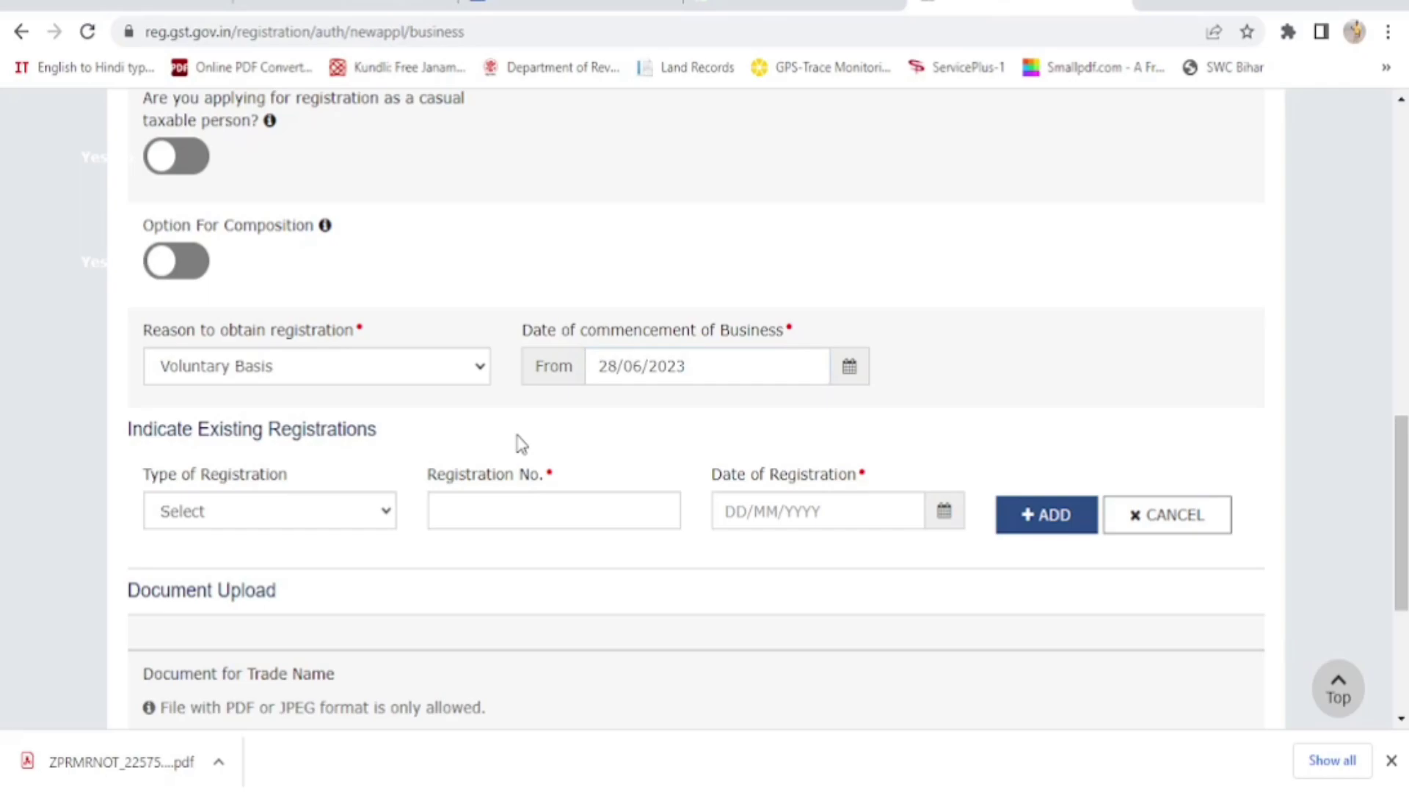
scroll(521, 444, "down", 5)
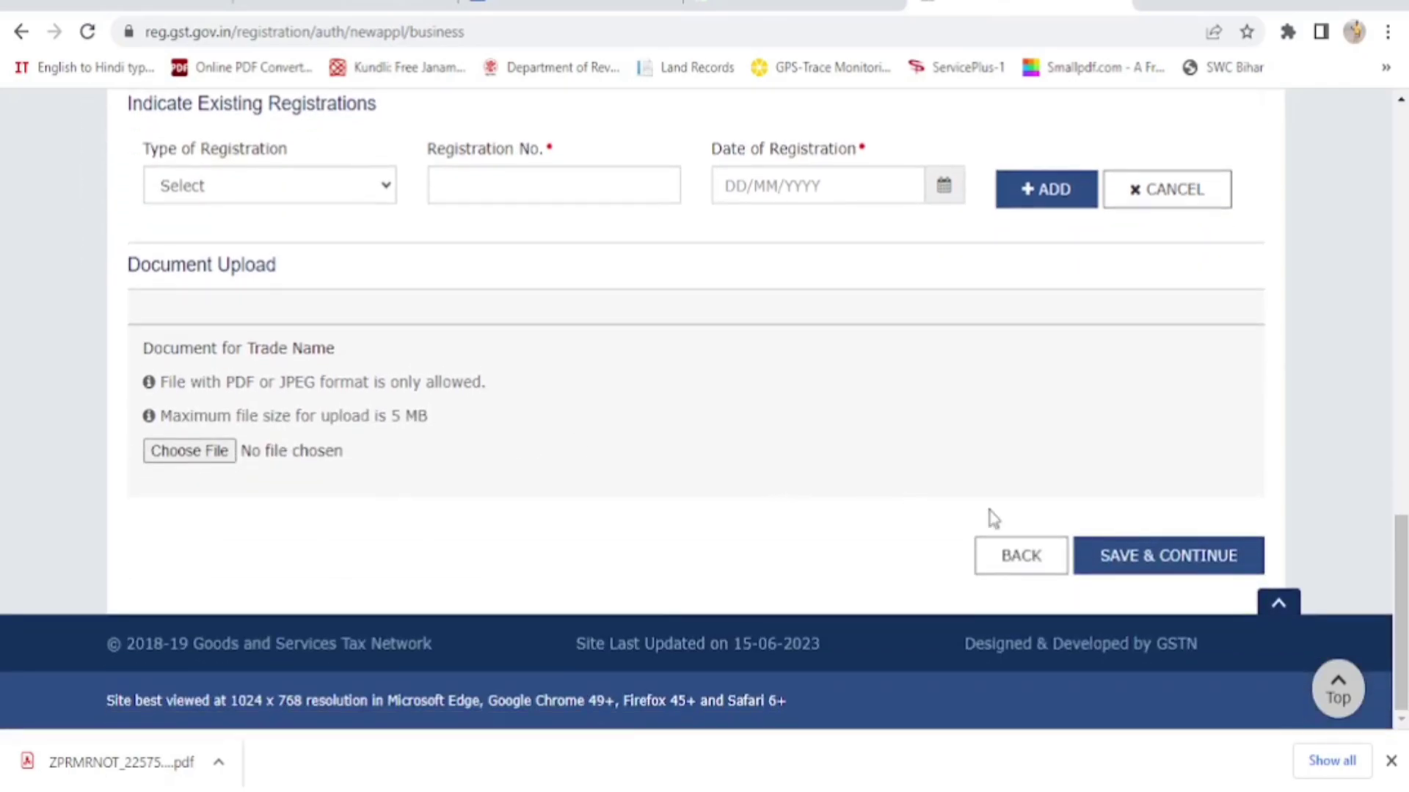
Save the business details and continue to the Promoter / Partners page
left_click(1178, 562)
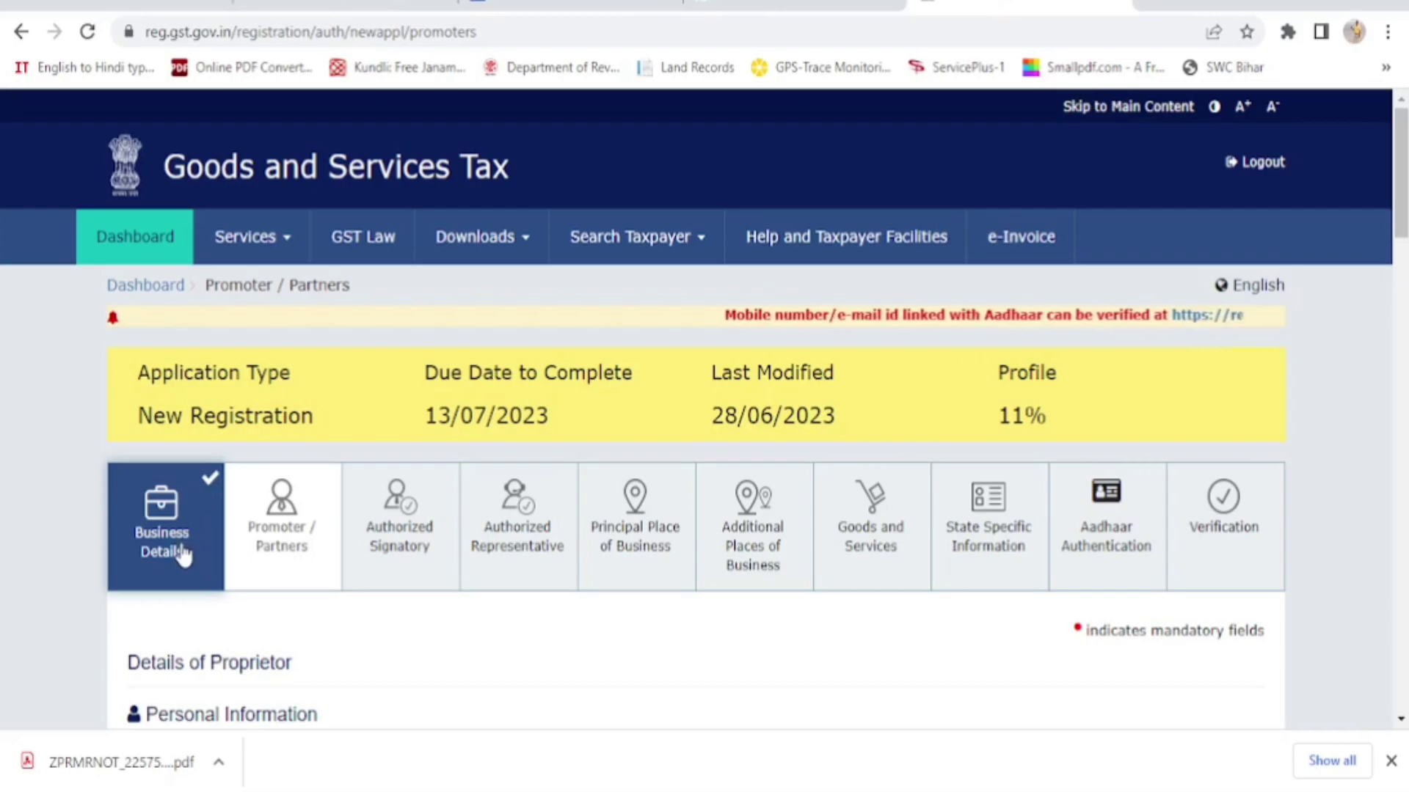
scroll(183, 556, "down", 2)
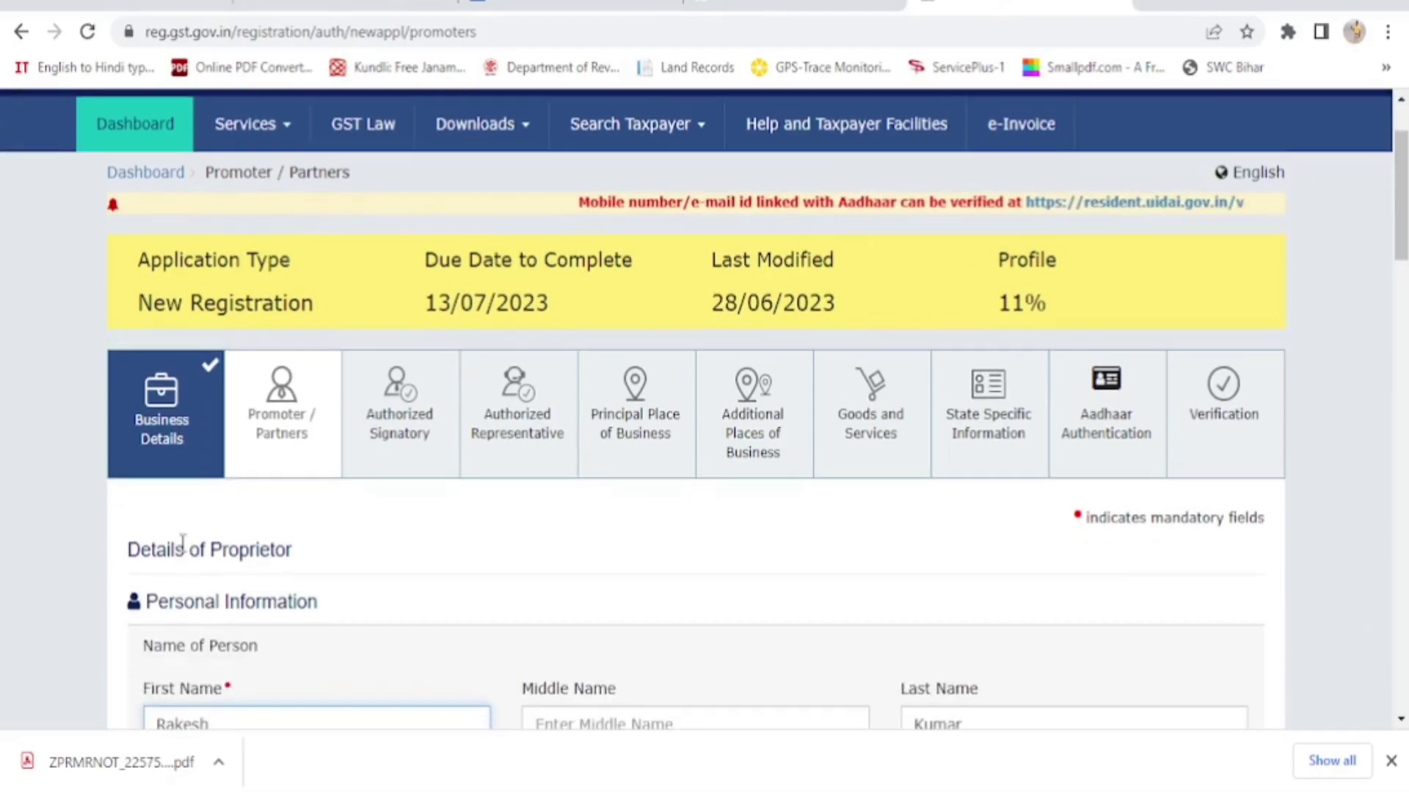
scroll(183, 540, "down", 3)
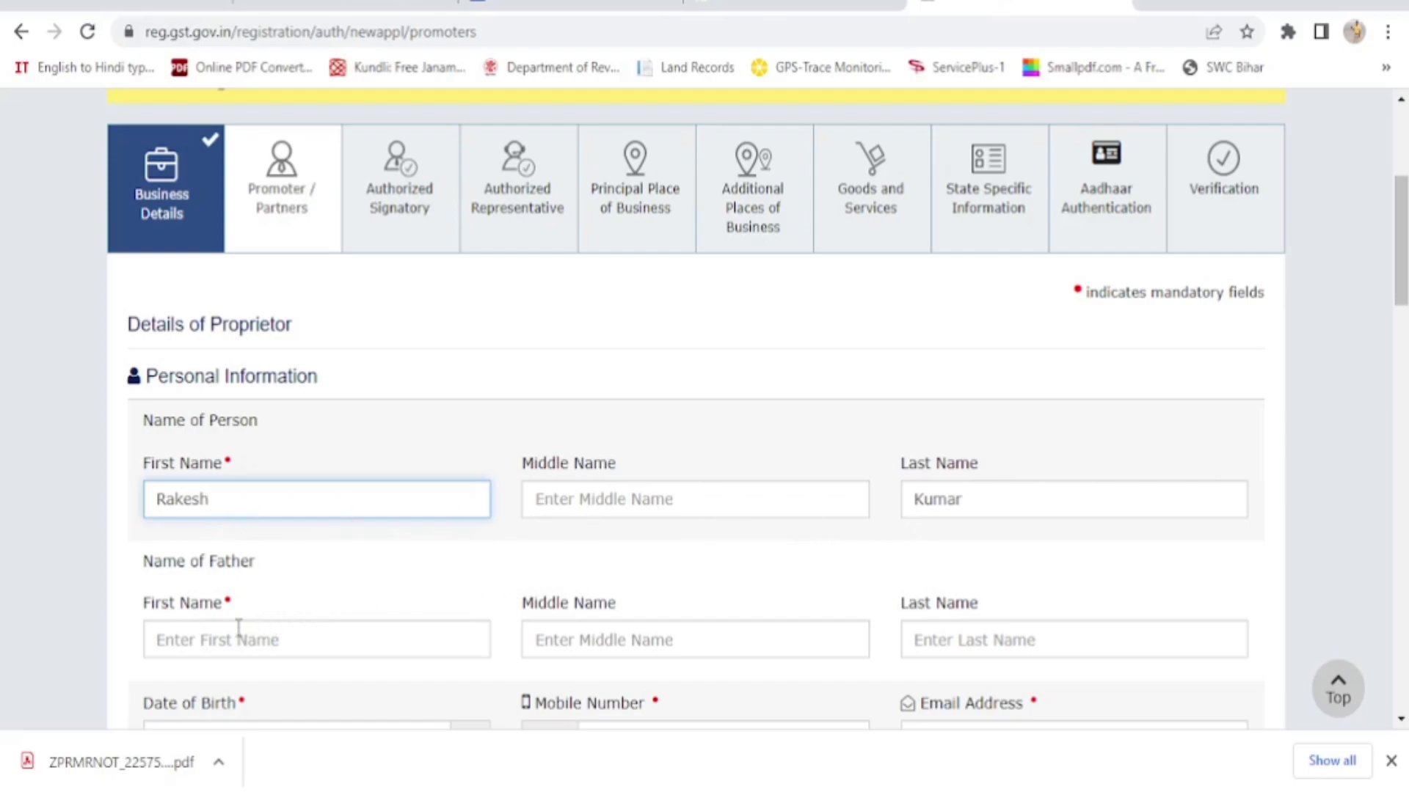
Enter the father's first and last name, dismissing autofill and leaving Date of Birth unset
left_click(179, 644)
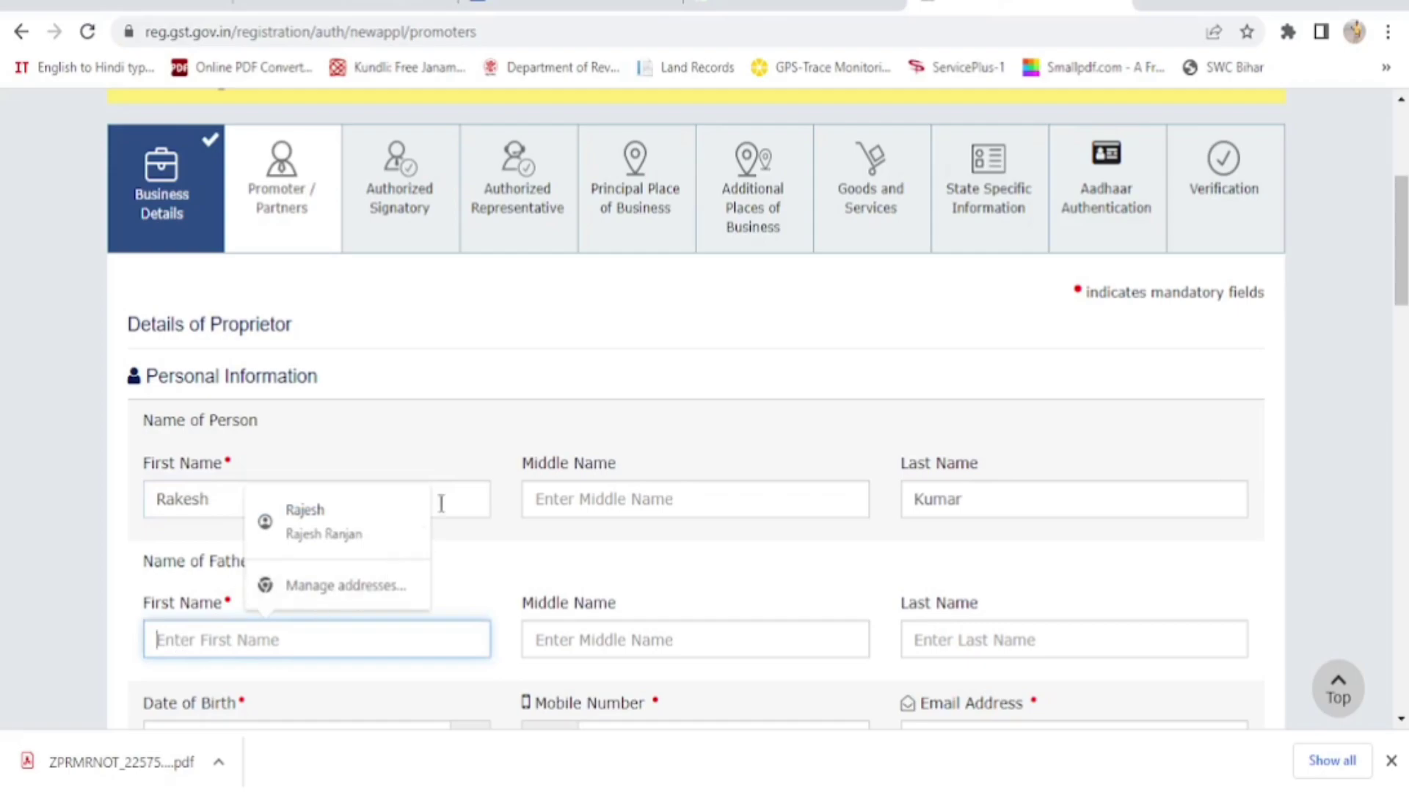
left_click(494, 380)
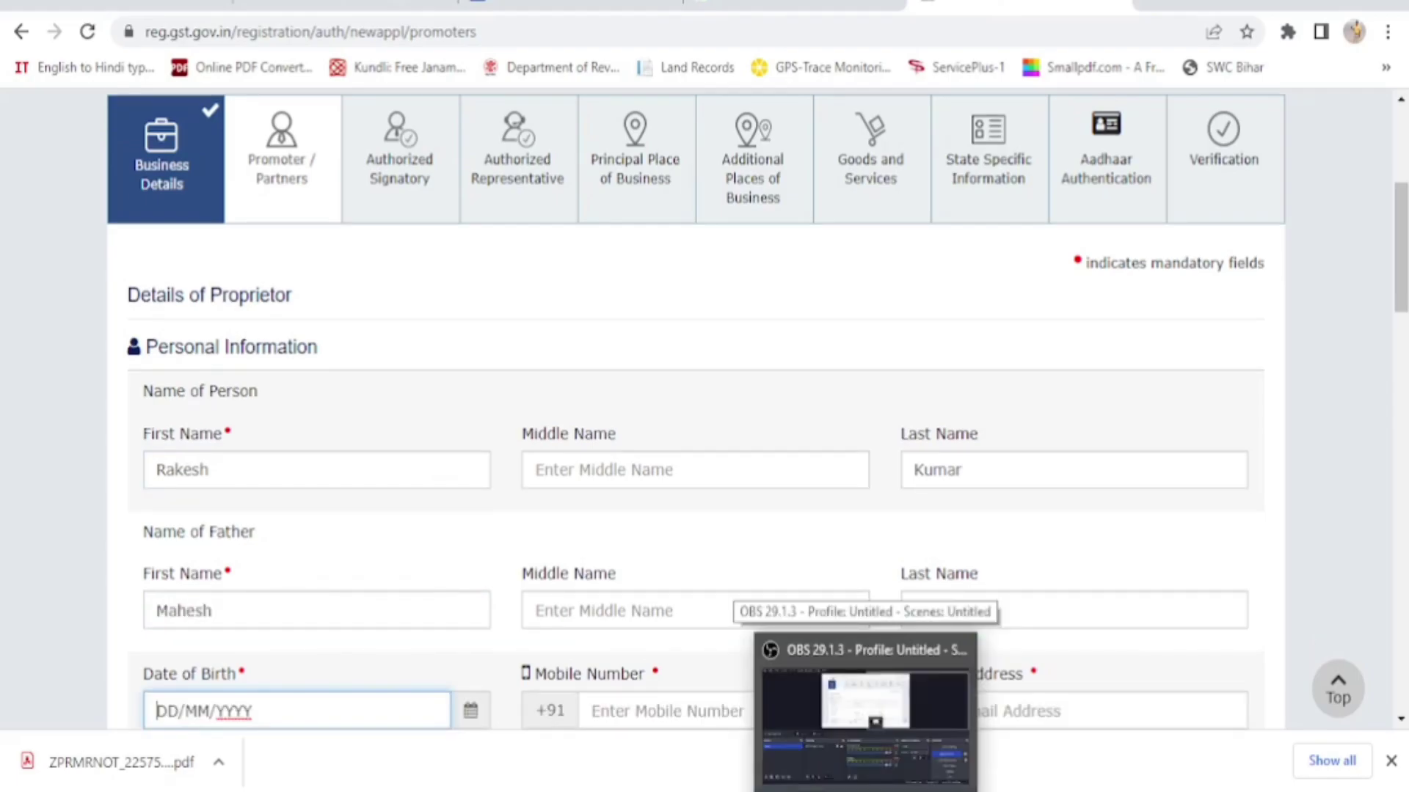
left_click(472, 712)
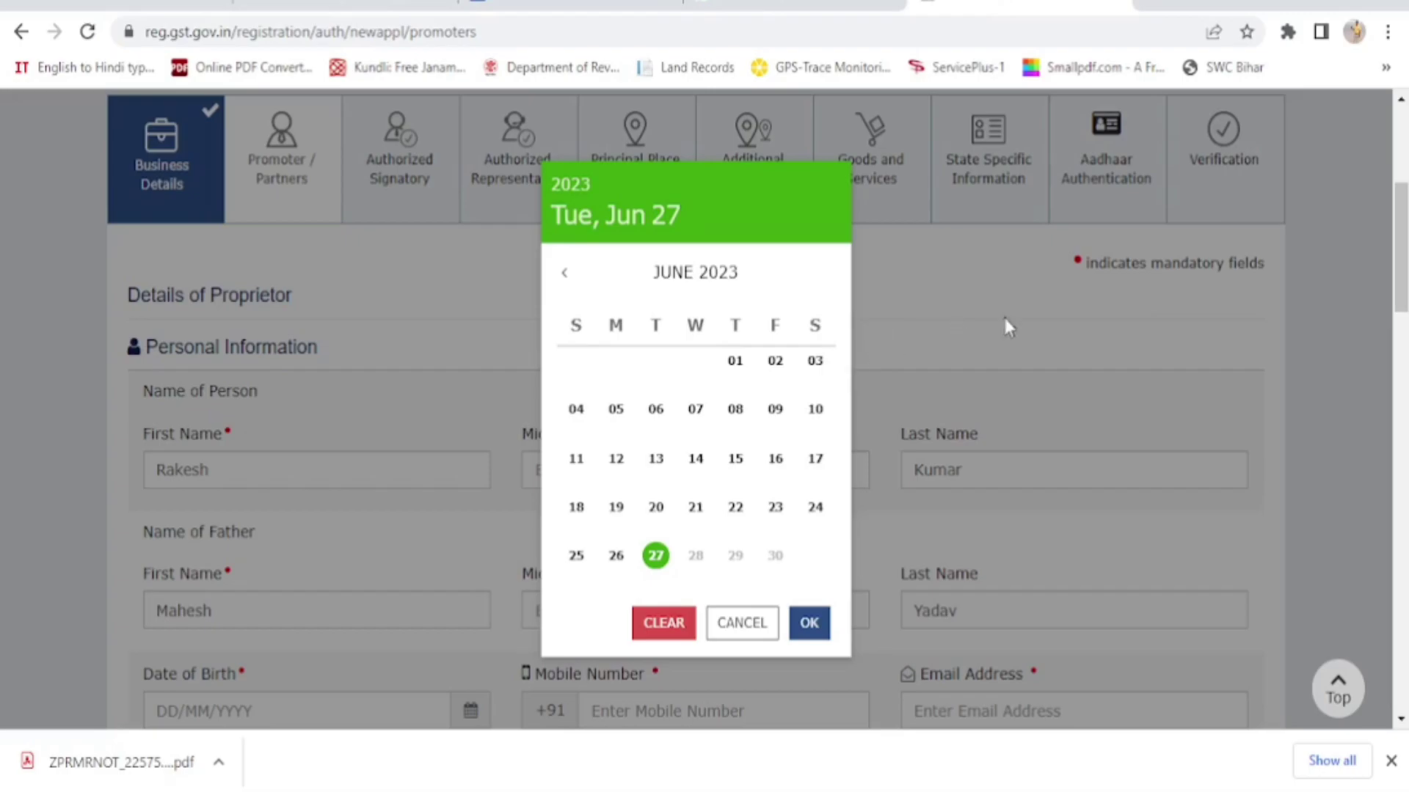
left_click(1002, 315)
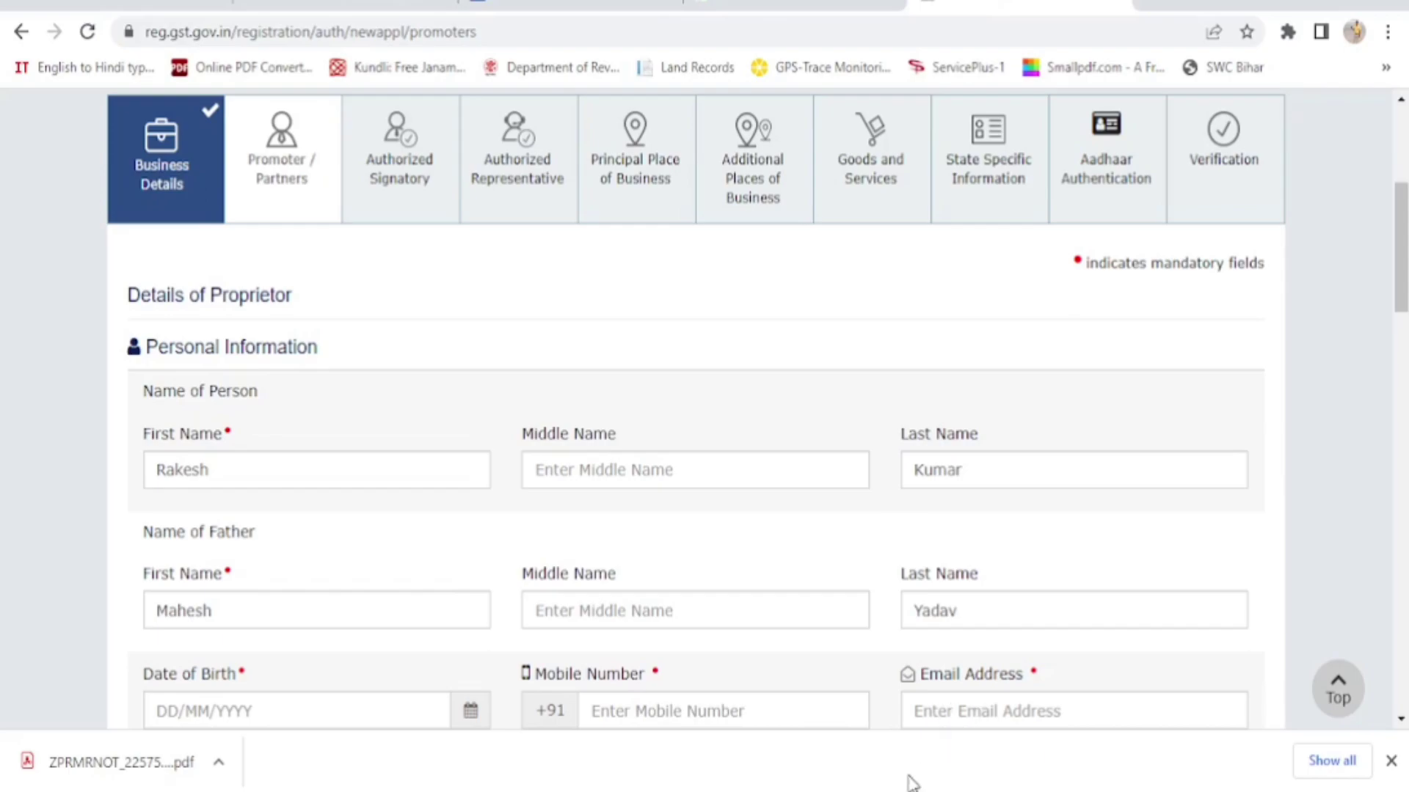
Select Male as gender and enter PROPRIETOR as the Designation / Status
scroll(912, 776, "down", 6)
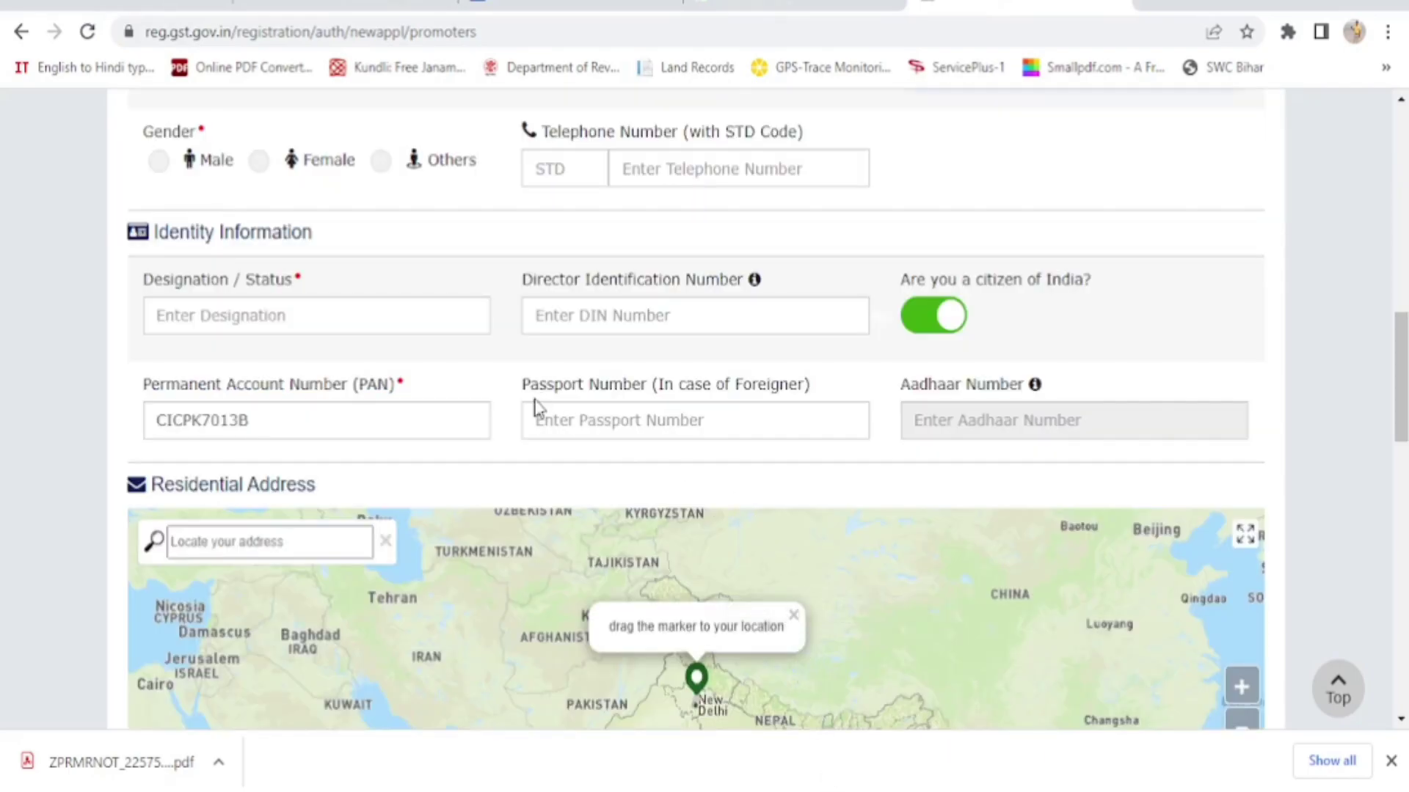
left_click(159, 162)
left_click(198, 318)
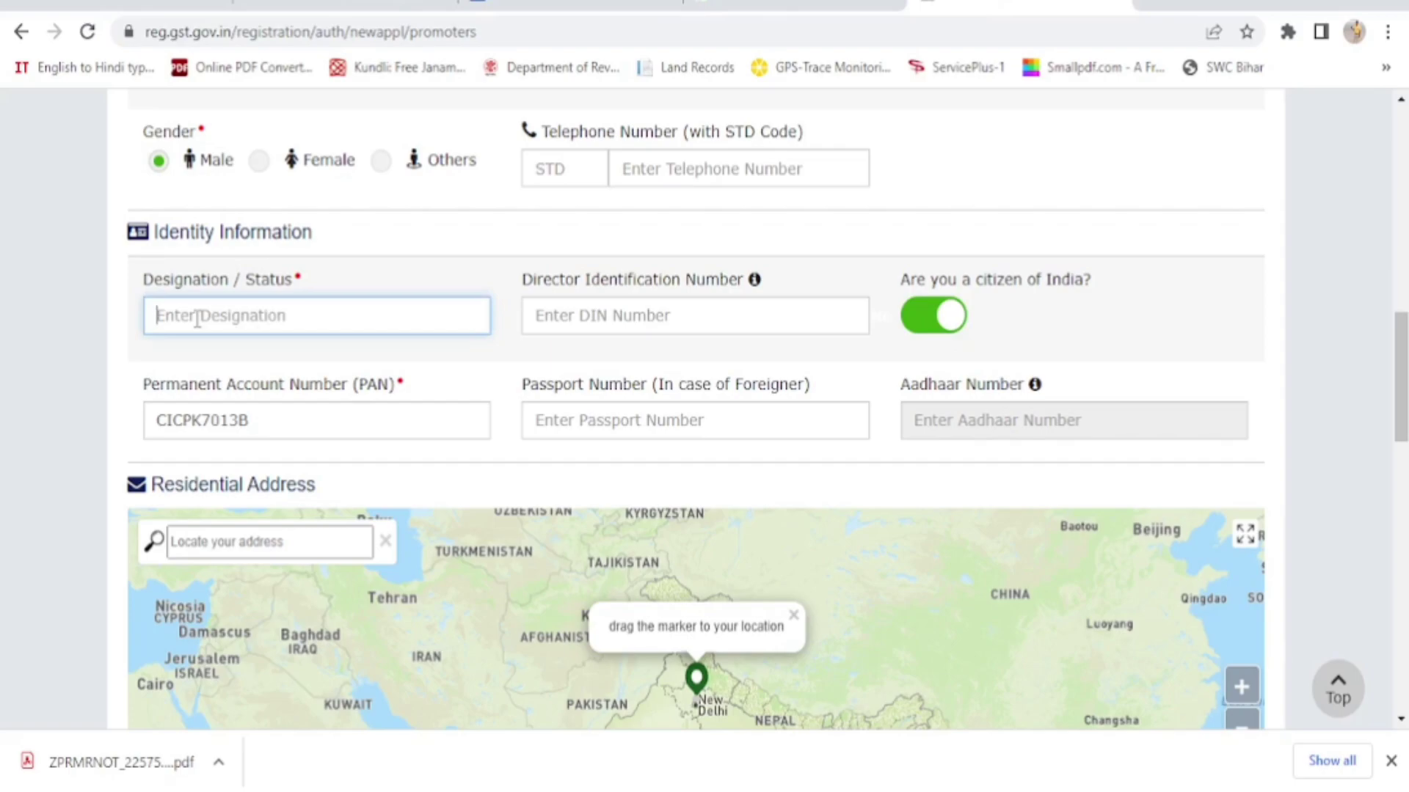
type("P")
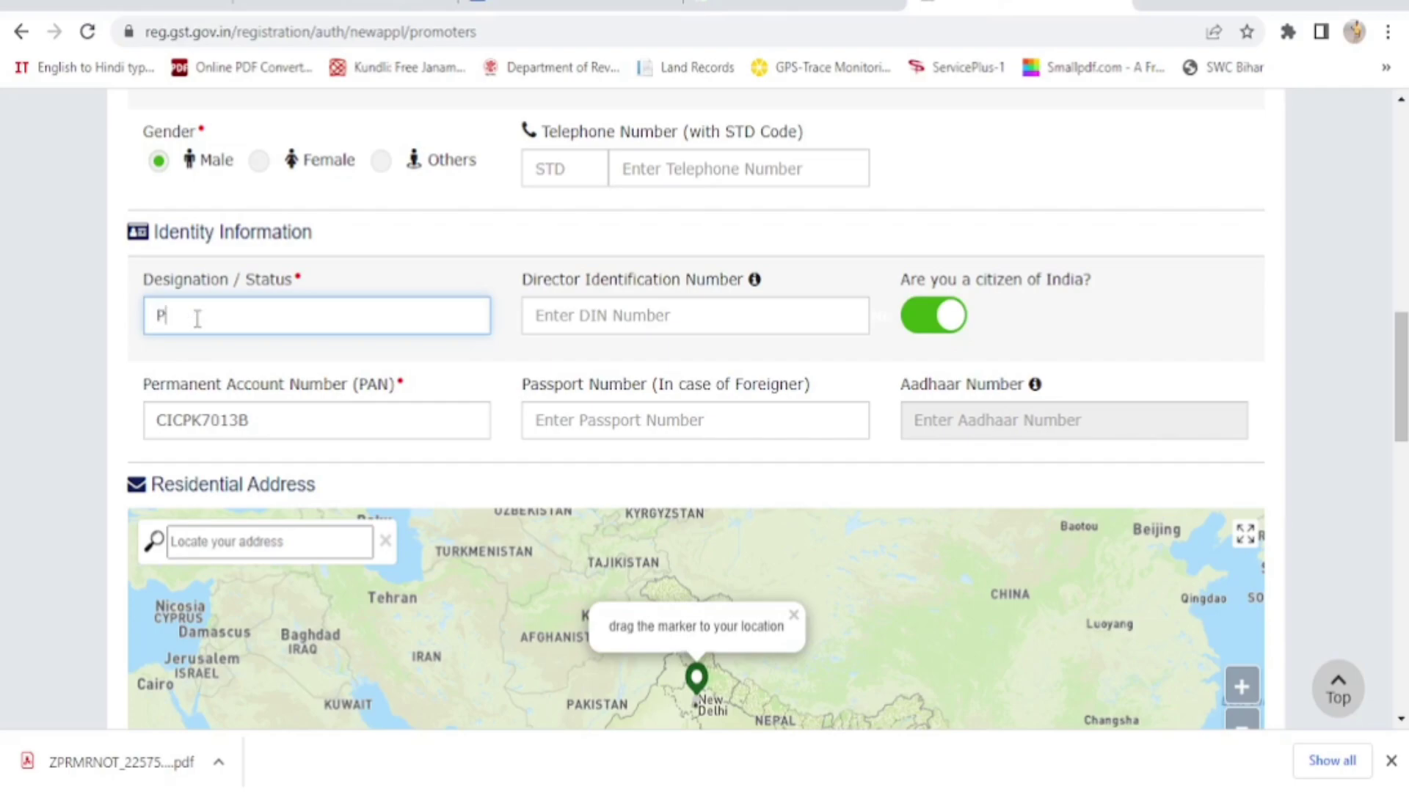
type("ROPRIETOR")
key("Tab")
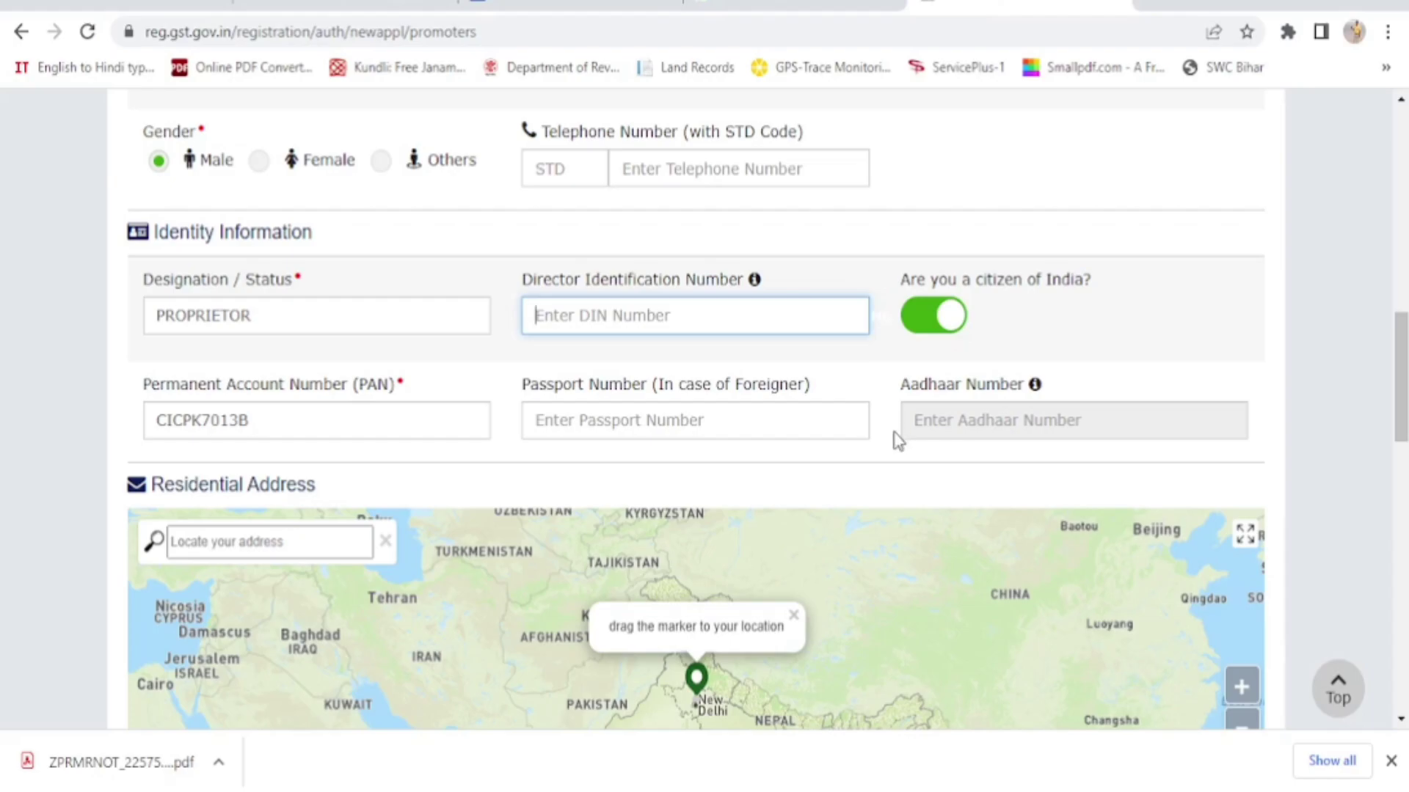
scroll(1313, 467, "down", 5)
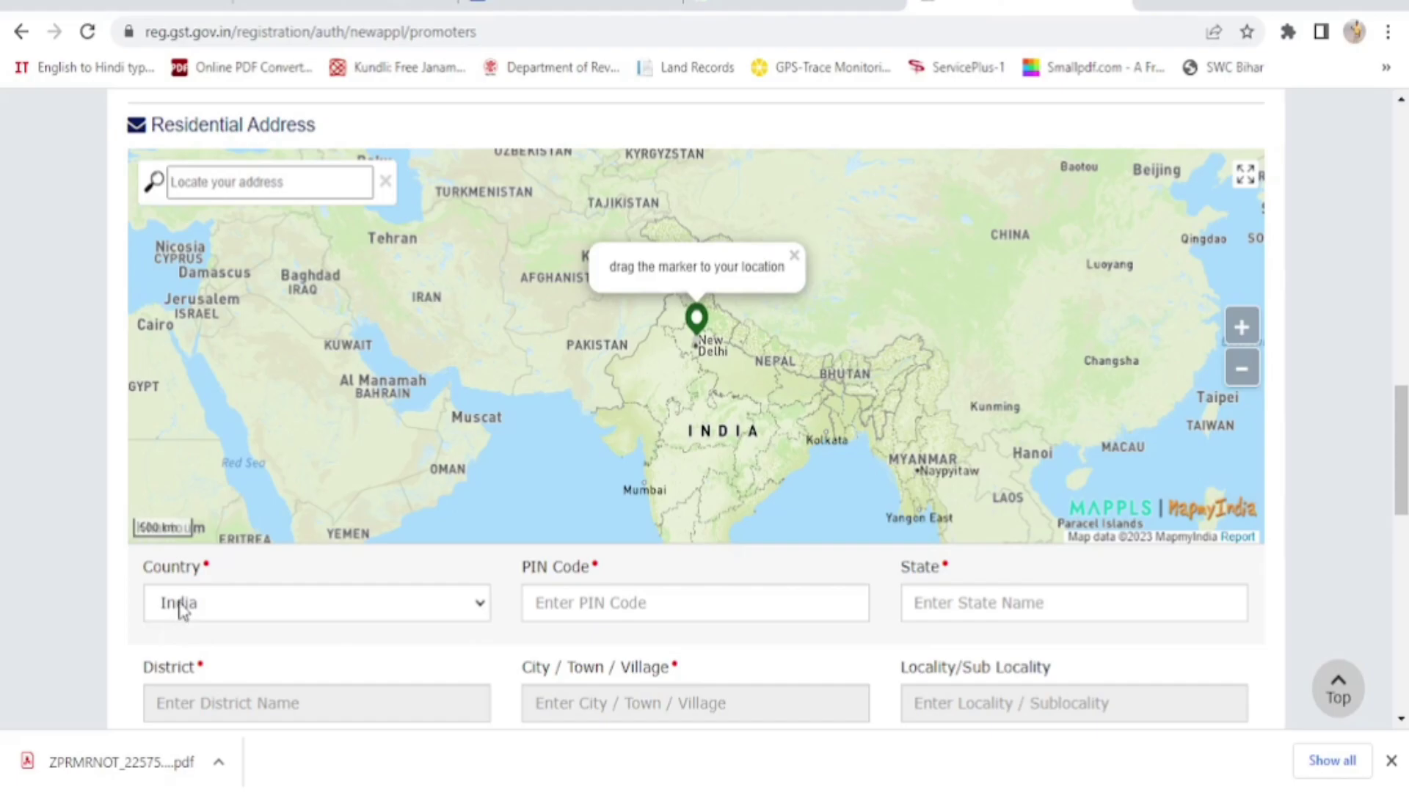
Enter 803116 as the residential PIN code
left_click(557, 605)
type("803116")
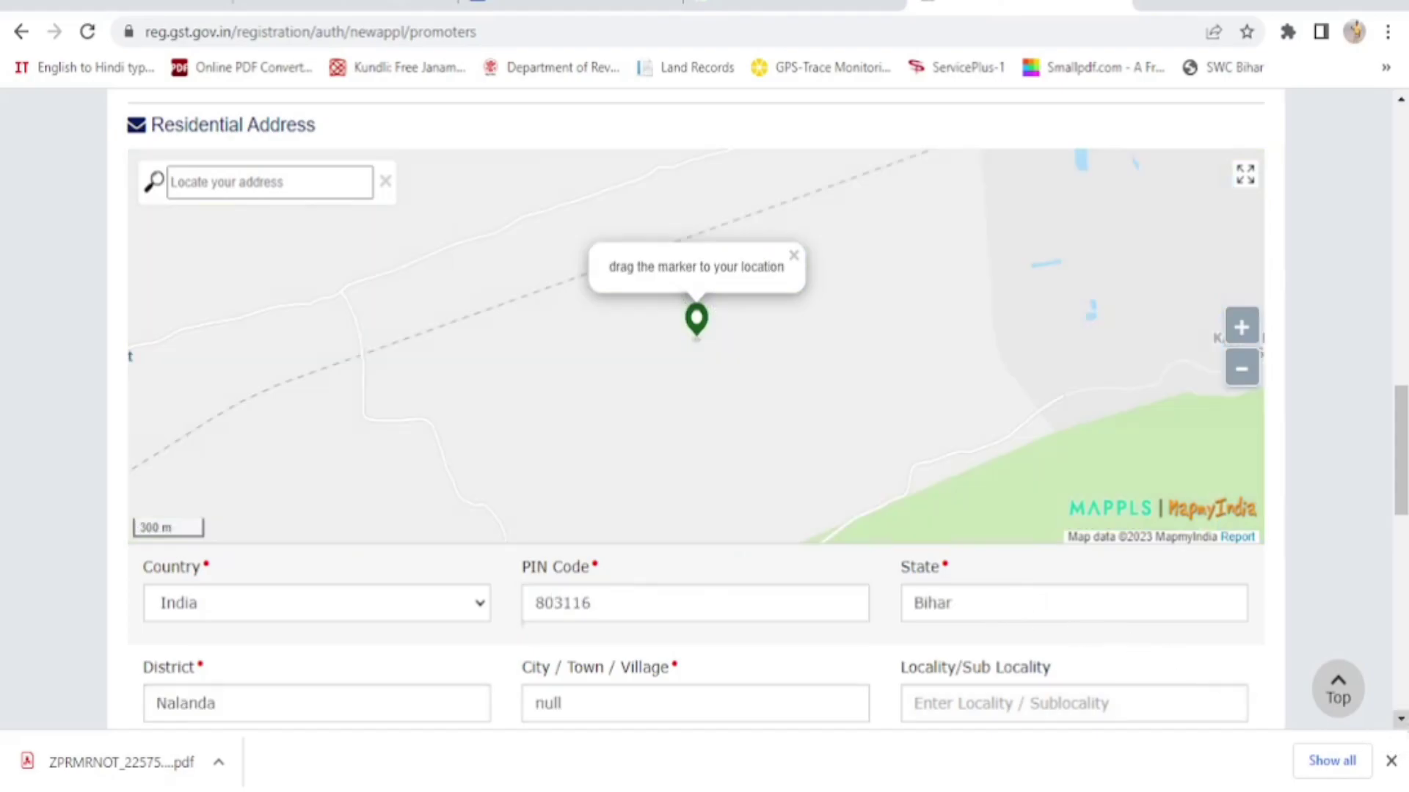
left_click(1402, 720)
scroll(1402, 727, "down", 3)
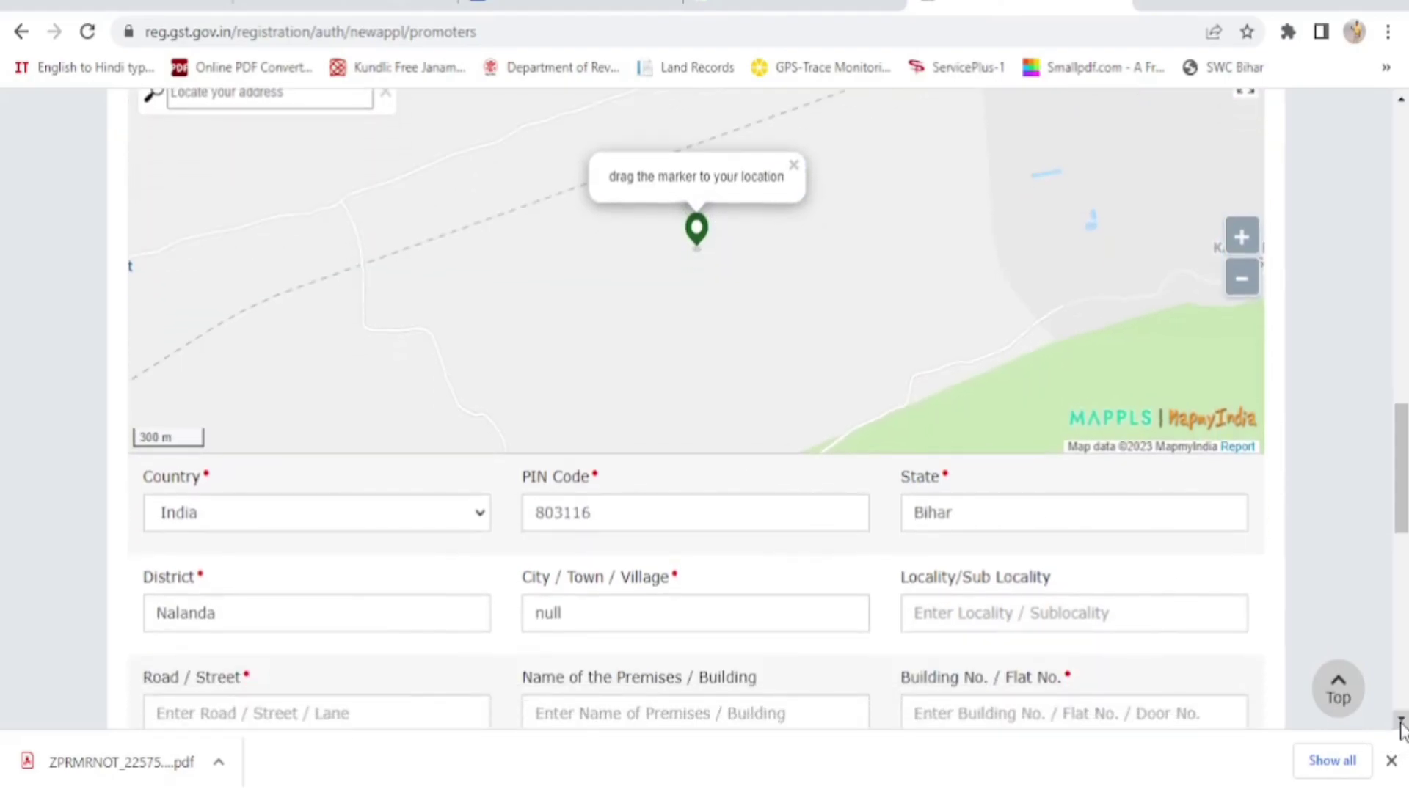
left_click(1402, 723)
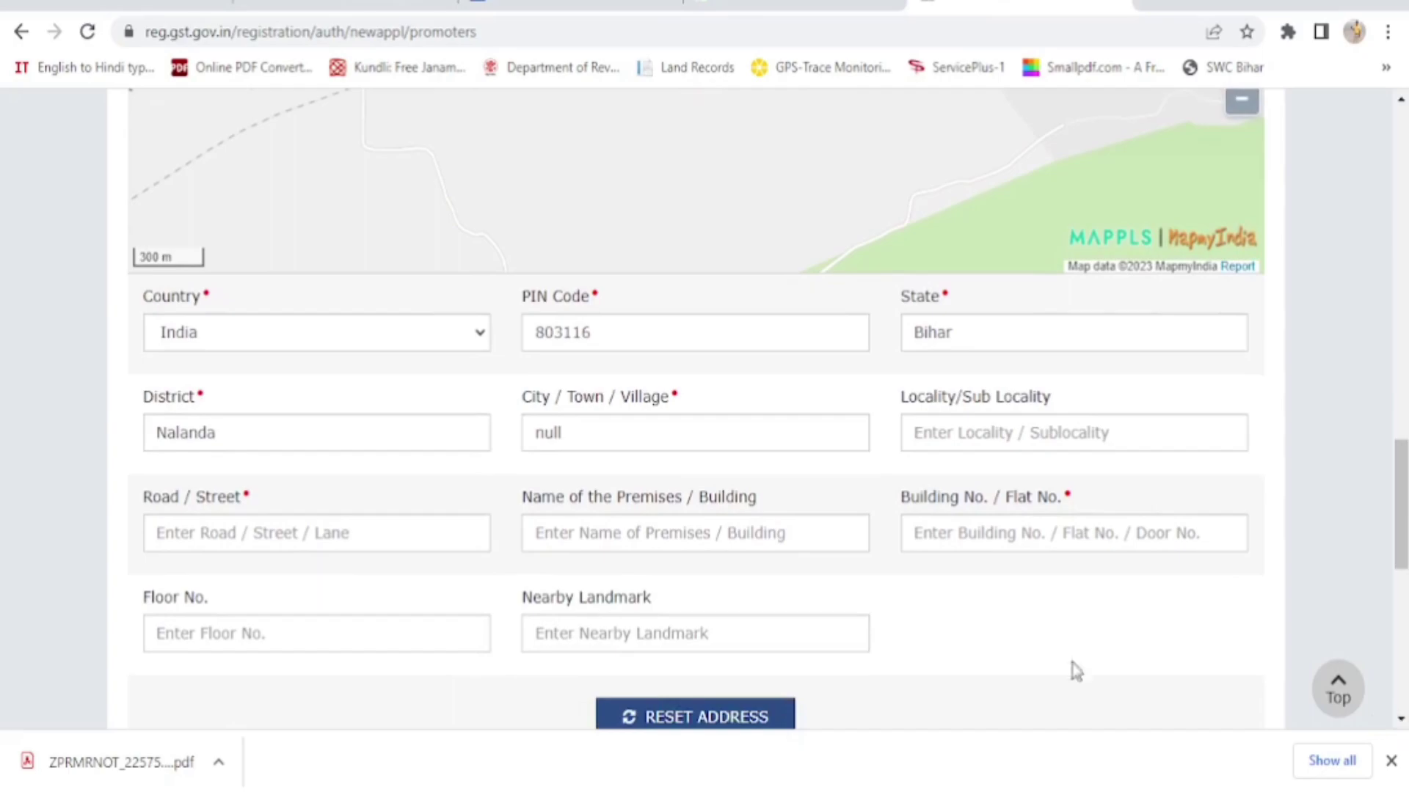
Replace the 'null' city value with Rajgir
left_click(588, 440)
key("BackSpace")
key("BackSpace")
key("BackSpace")
key("BackSpace")
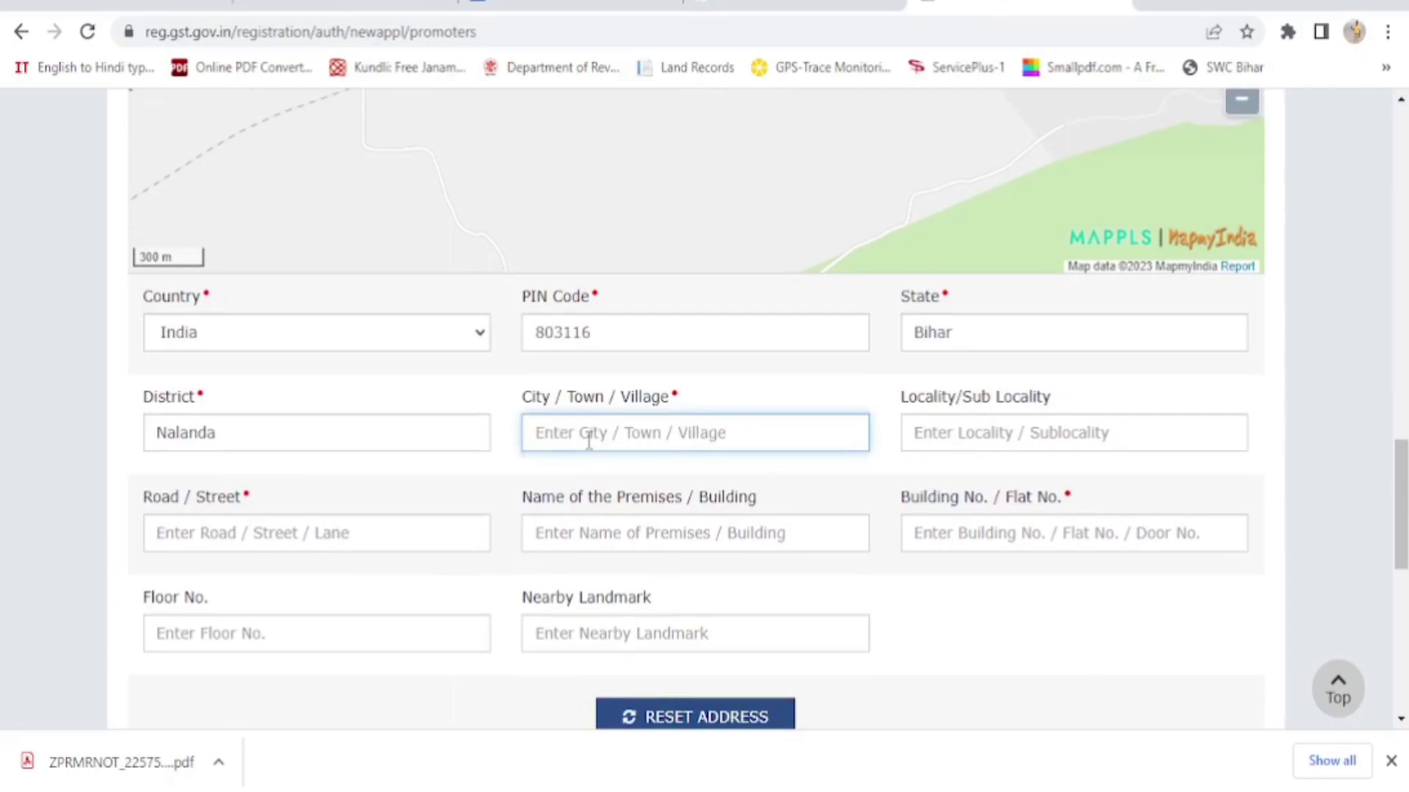
type("Rajgir")
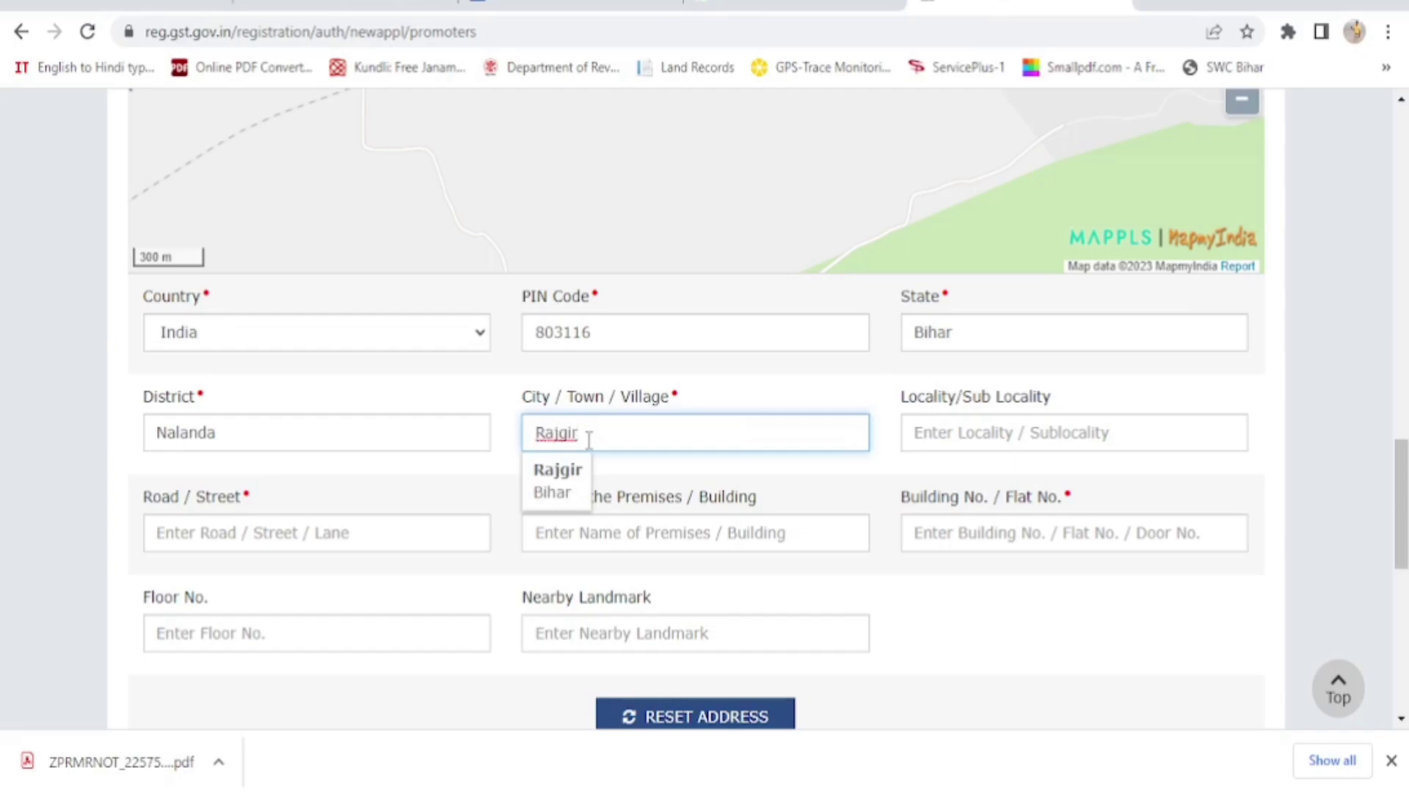
key("Tab")
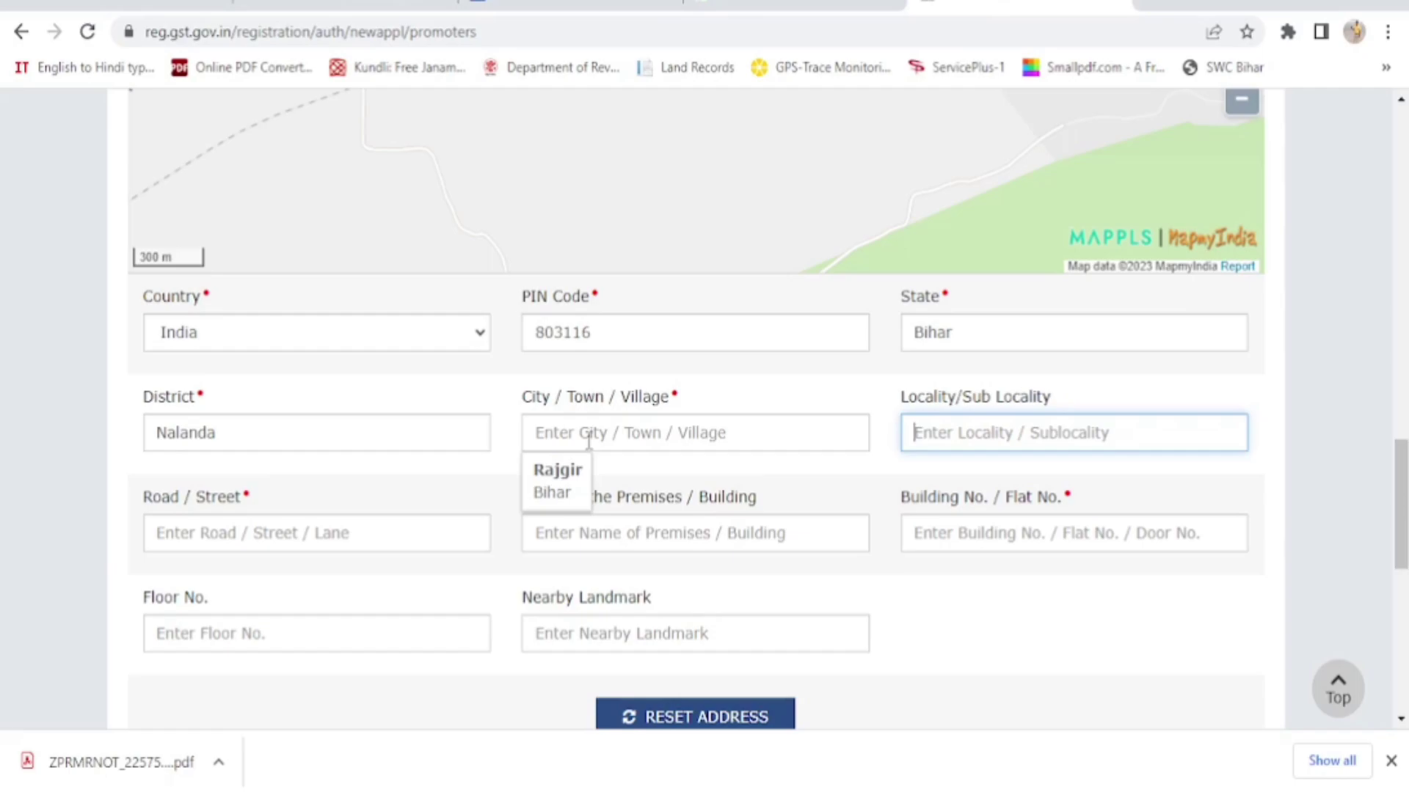
Pick the suggested locality to fill locality and road, and enter building number xxx
type("Ra")
left_click(959, 529)
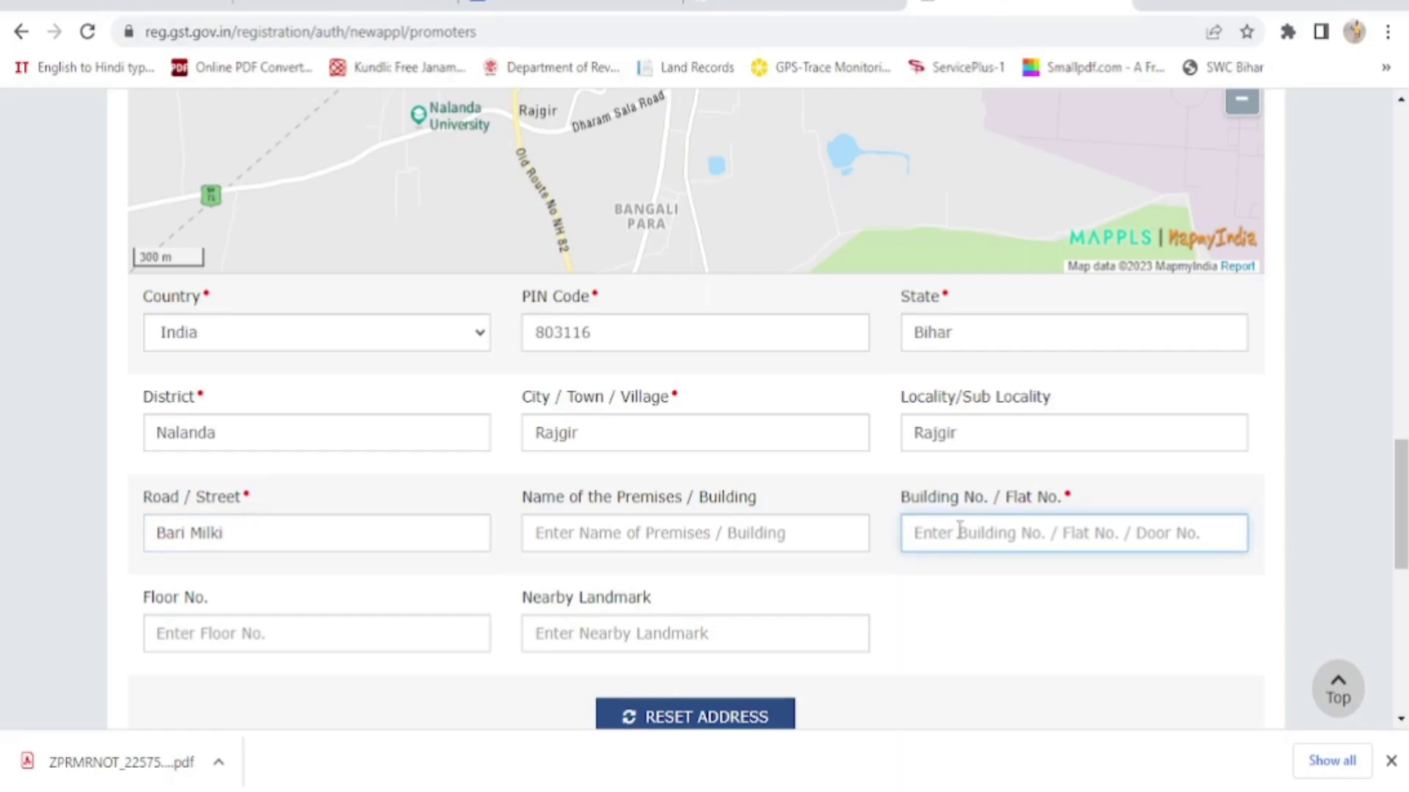
type("xxx")
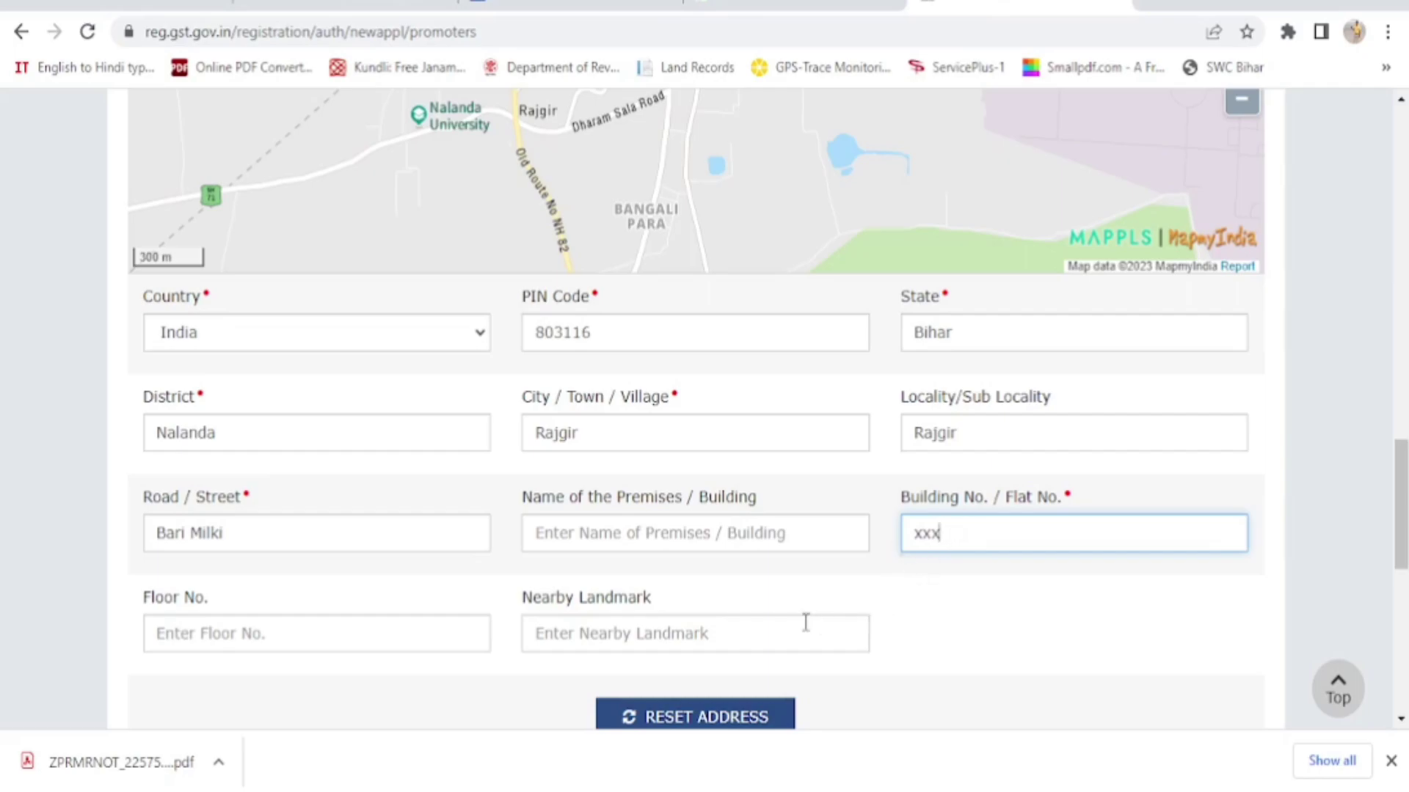
scroll(805, 622, "down", 2)
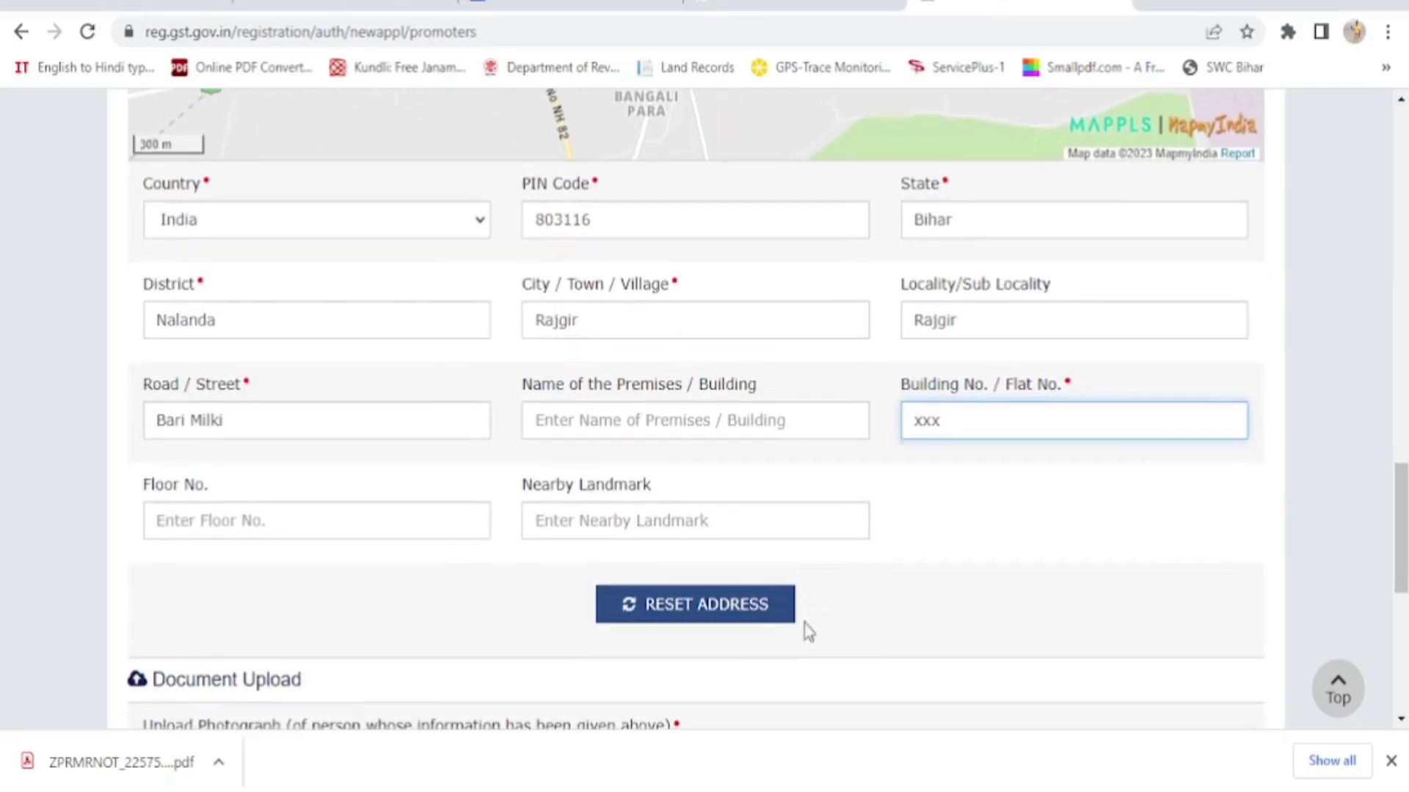
scroll(804, 620, "up", 3)
scroll(808, 631, "up", 2)
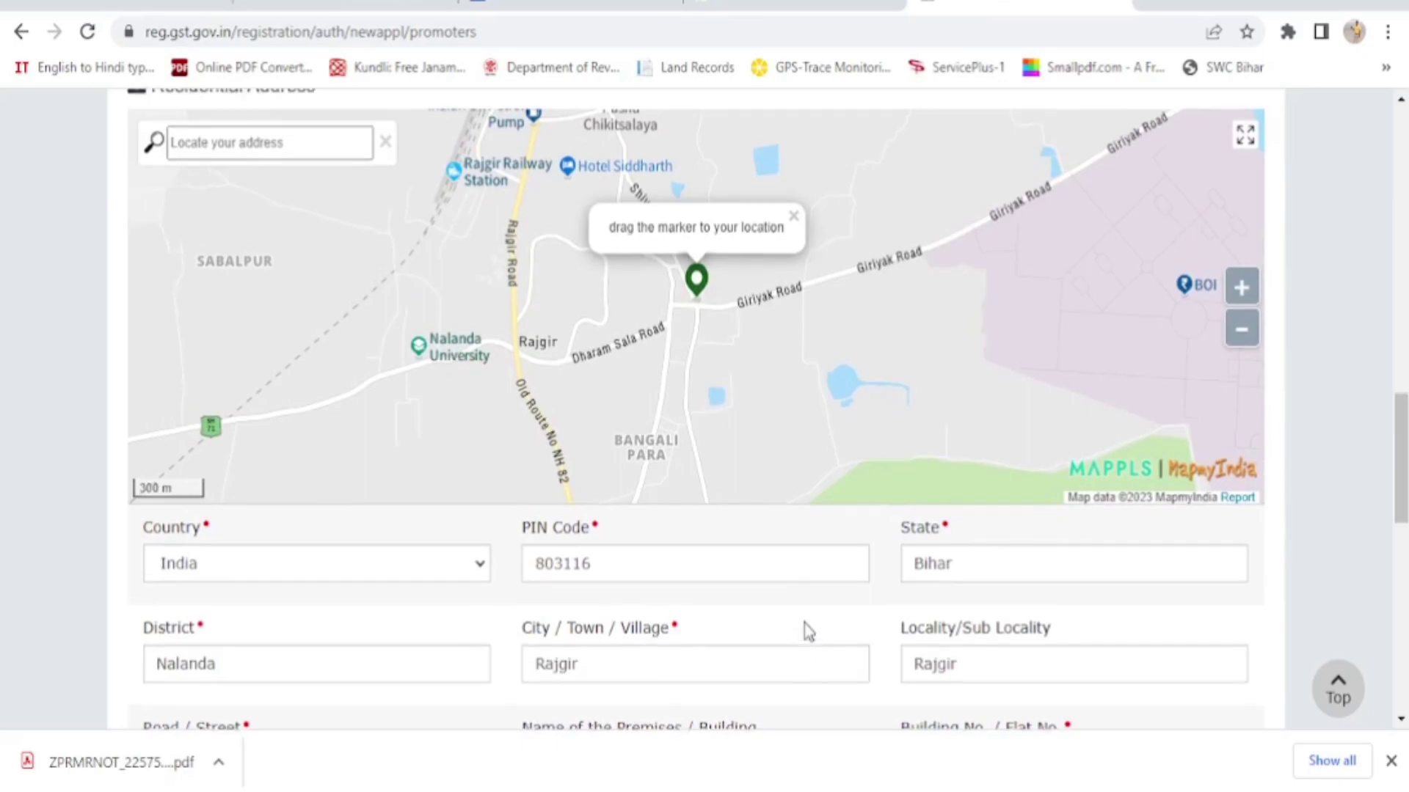
scroll(808, 631, "up", 2)
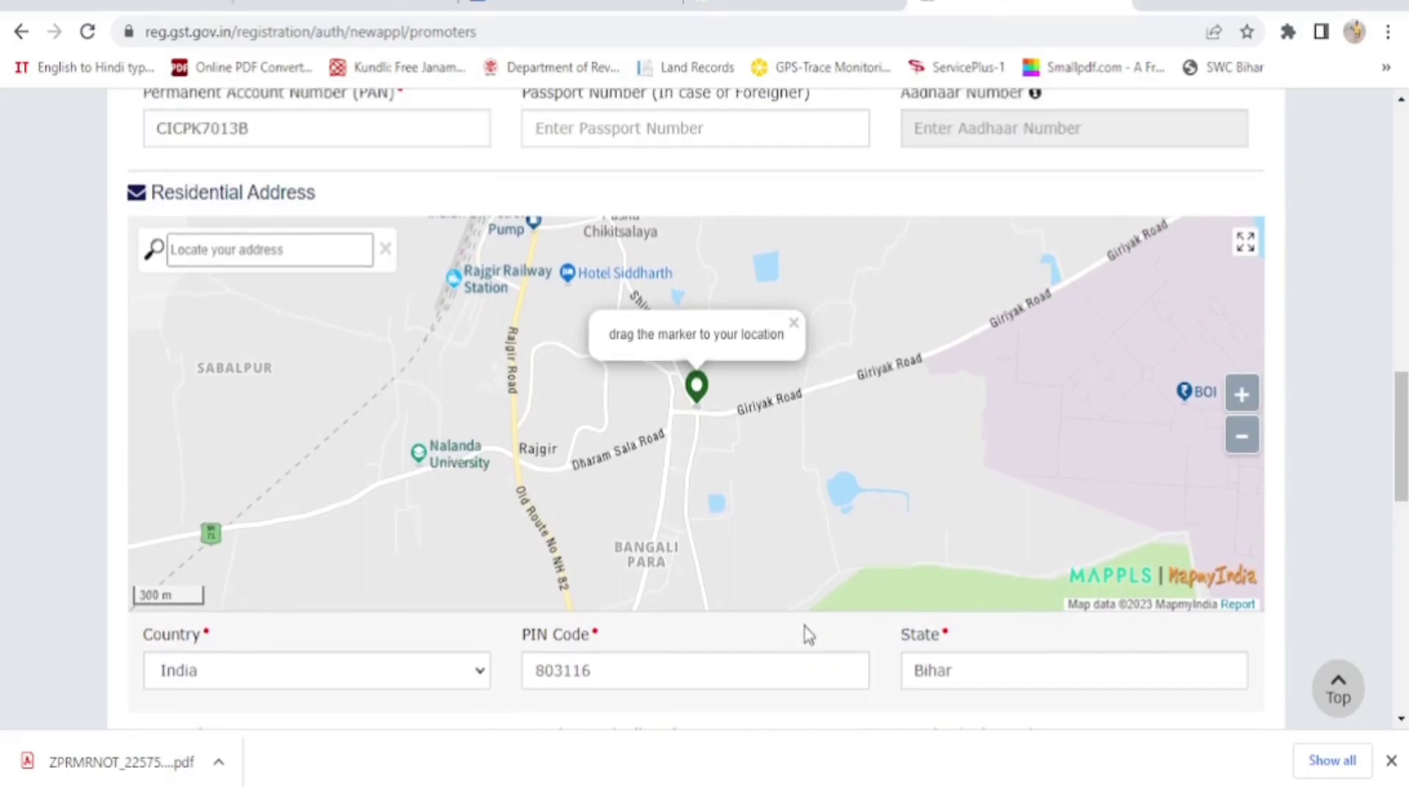
scroll(808, 631, "down", 4)
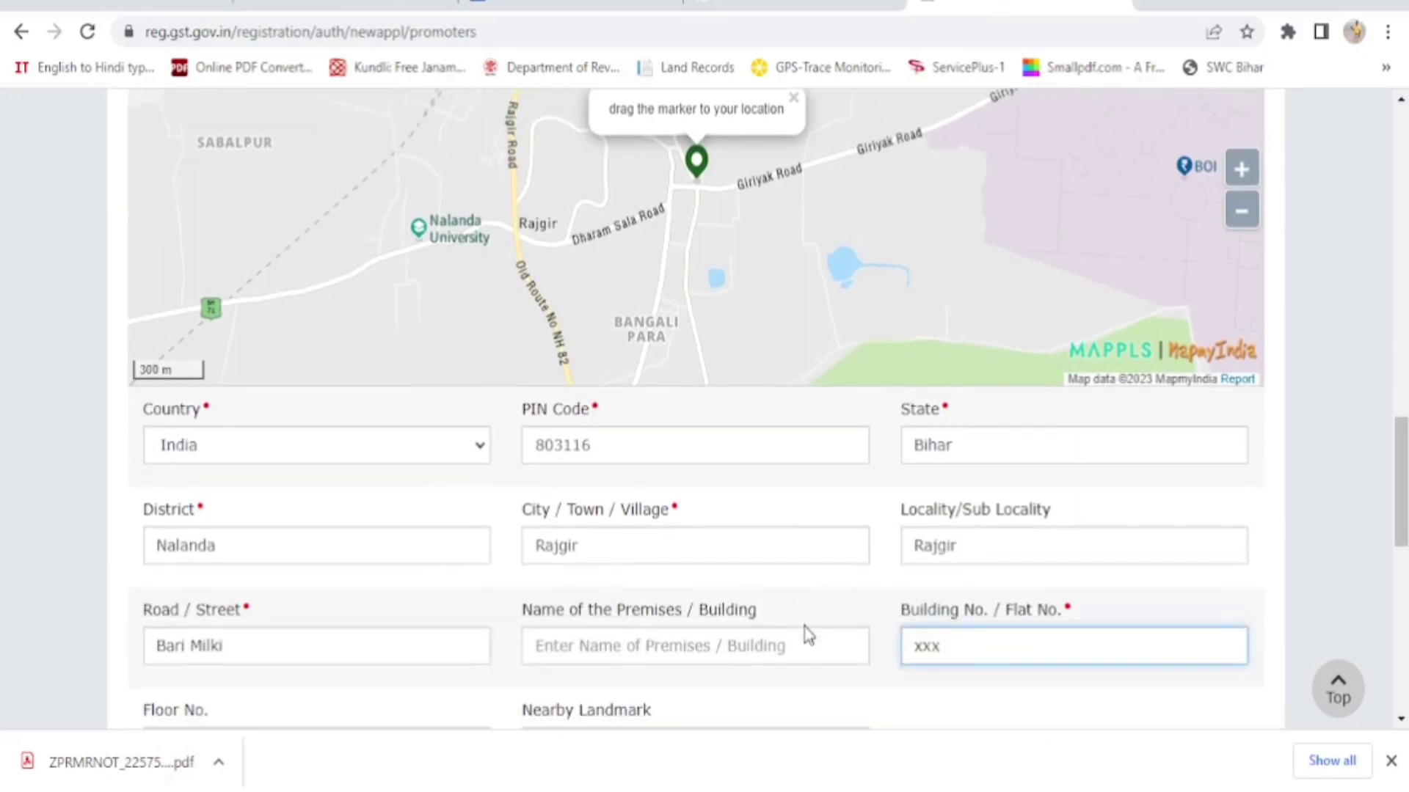
scroll(807, 634, "down", 6)
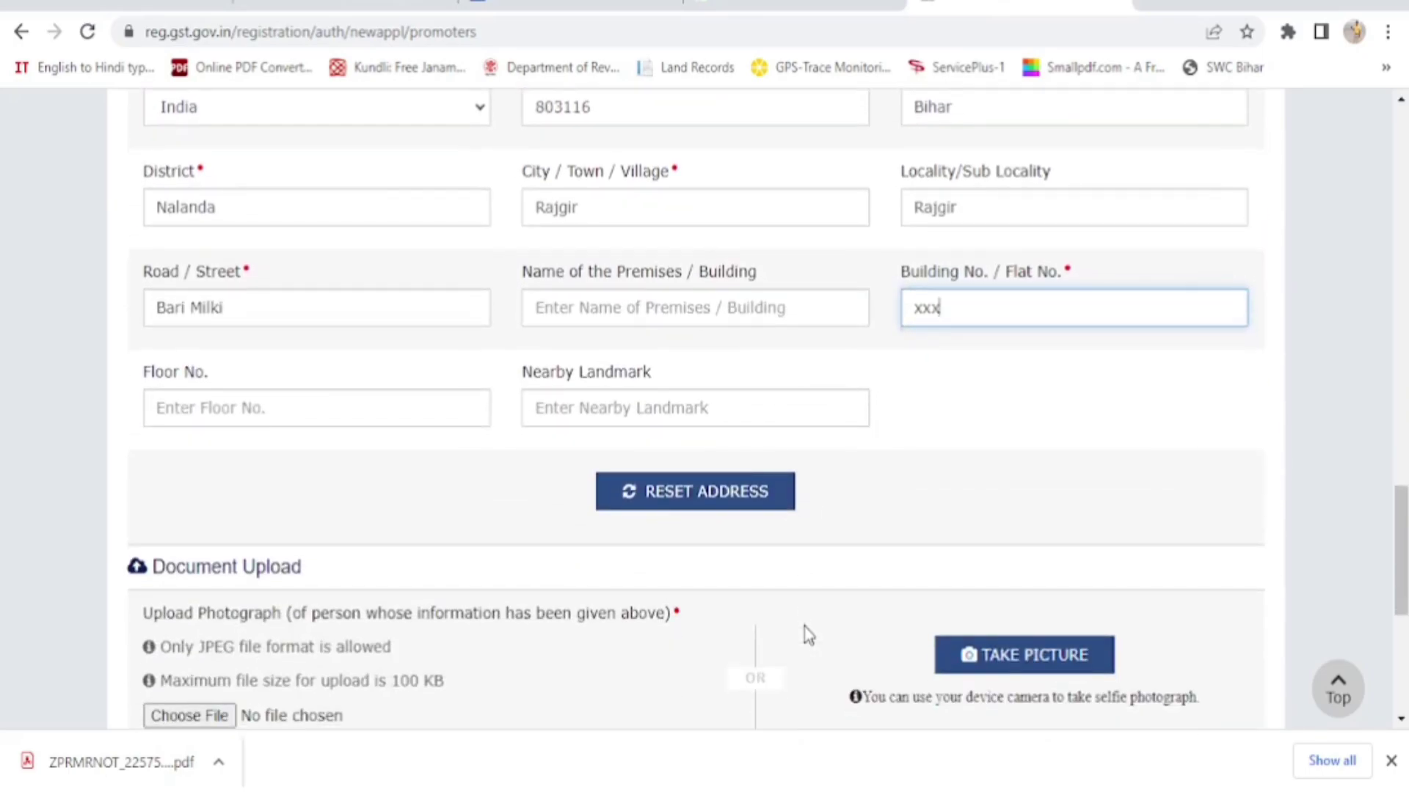
scroll(808, 635, "down", 2)
scroll(807, 635, "up", 2)
scroll(808, 635, "up", 2)
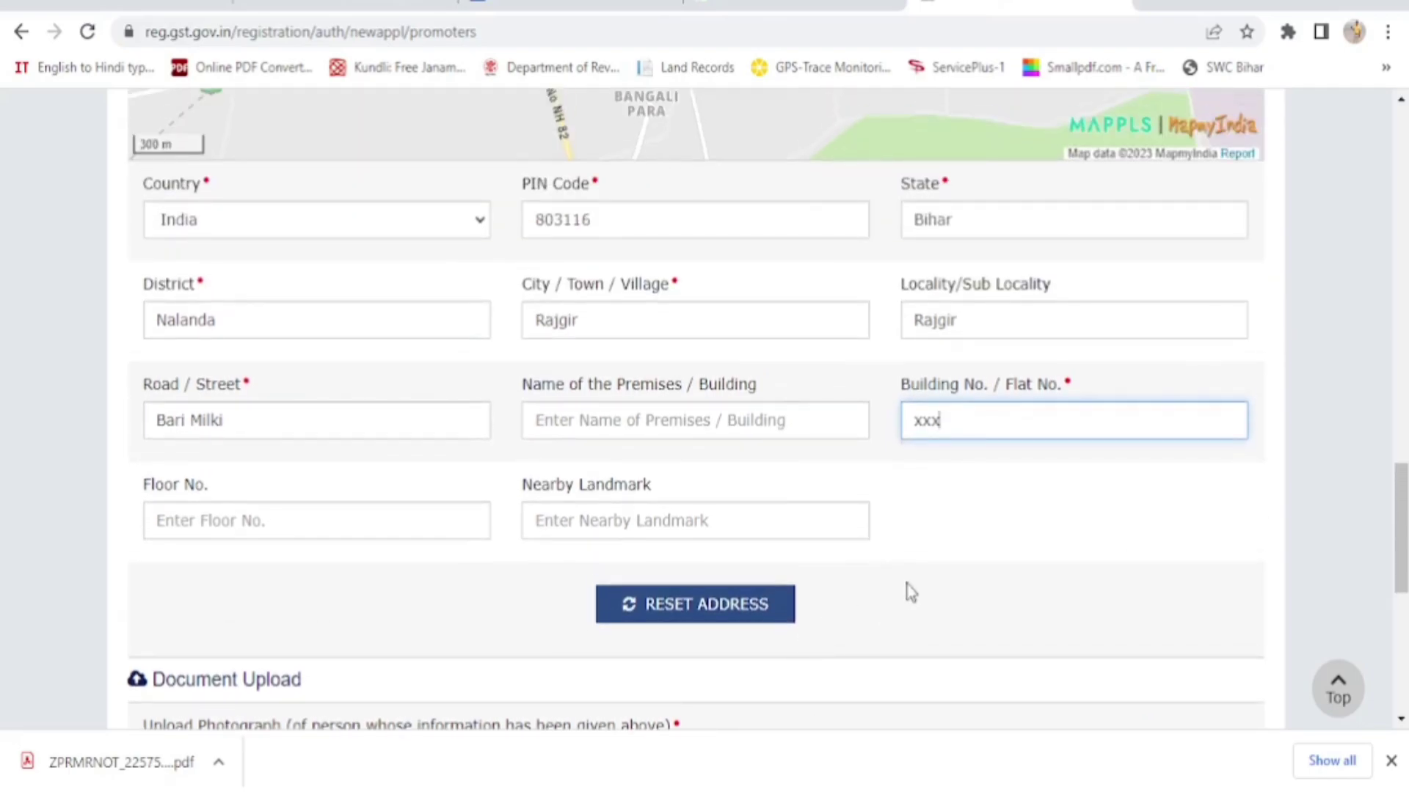
scroll(910, 593, "up", 6)
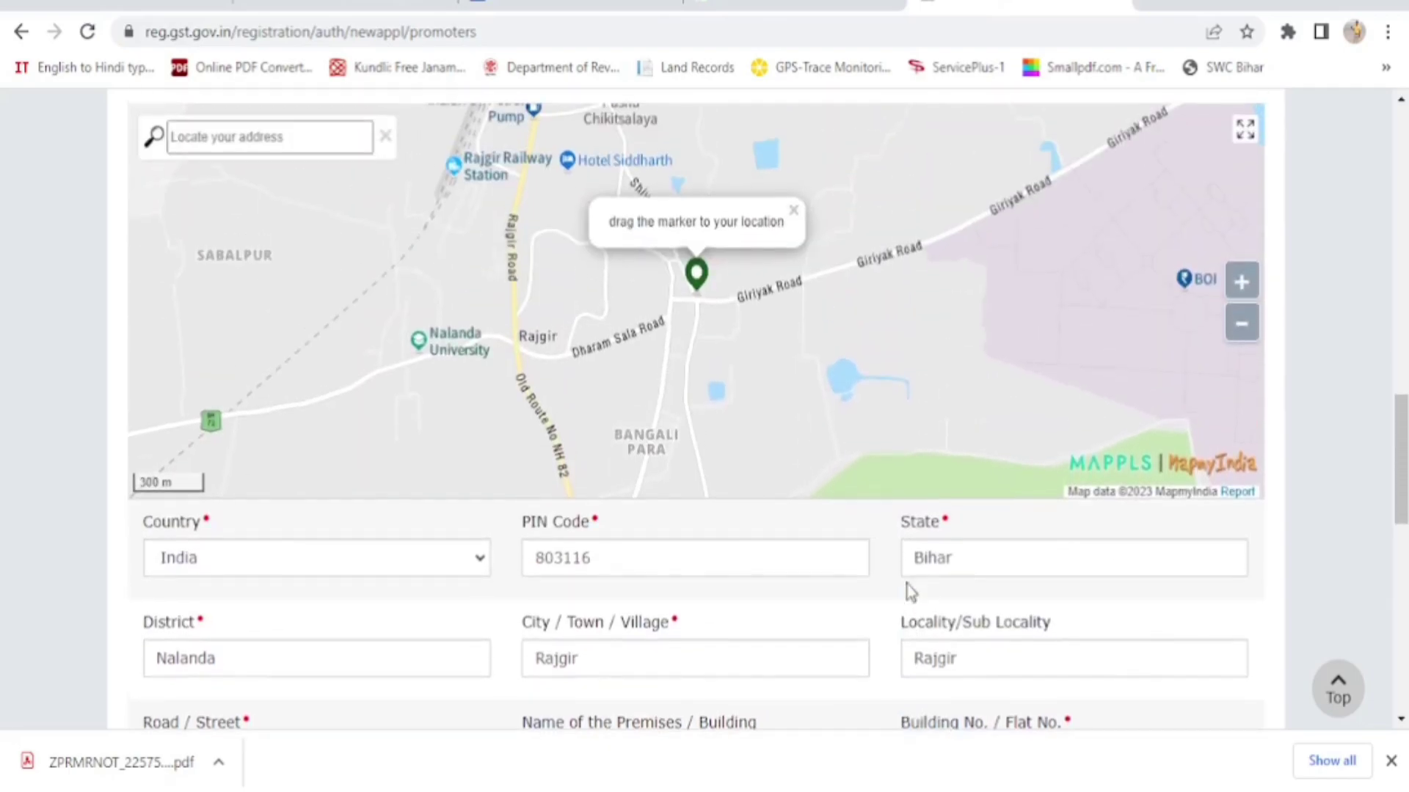
scroll(910, 593, "up", 2)
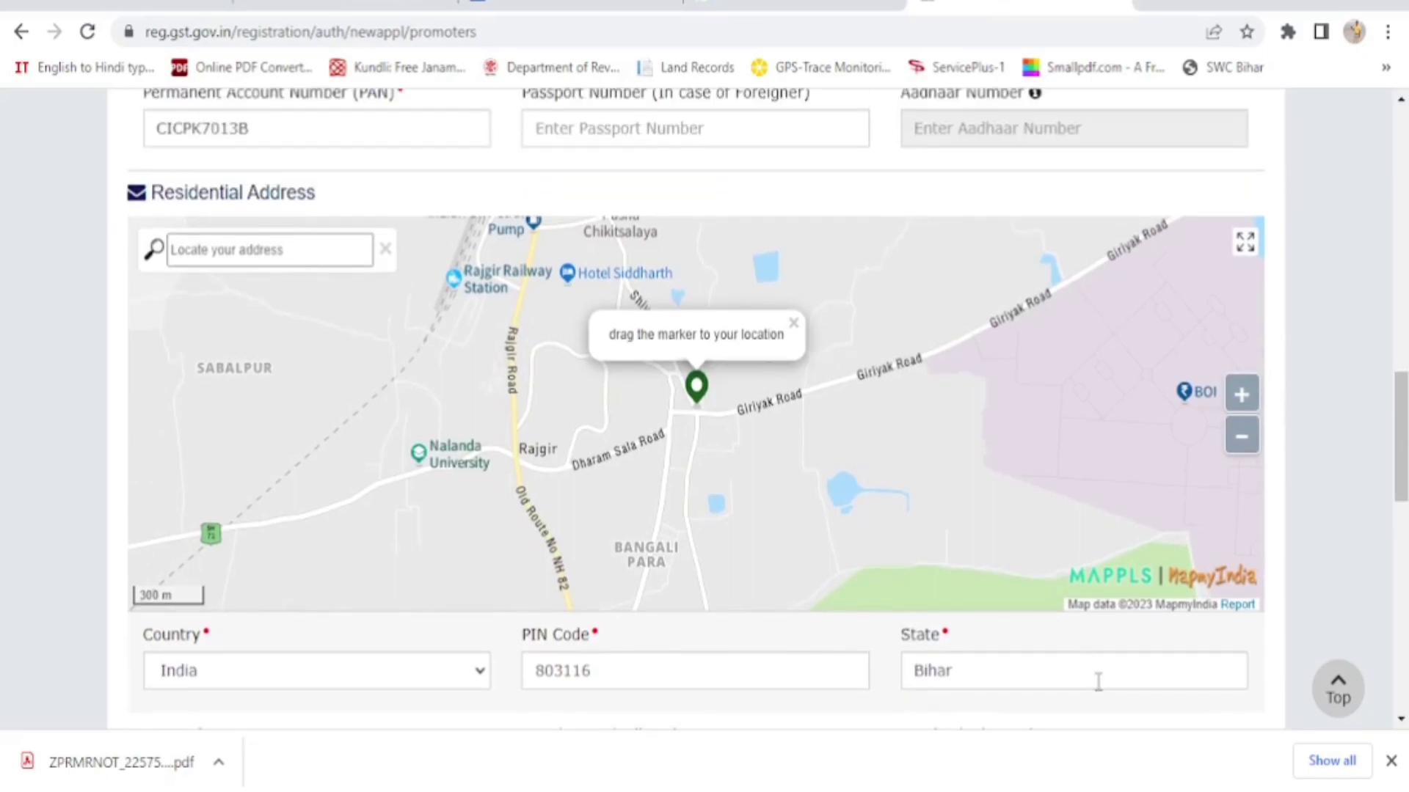
scroll(1099, 682, "down", 6)
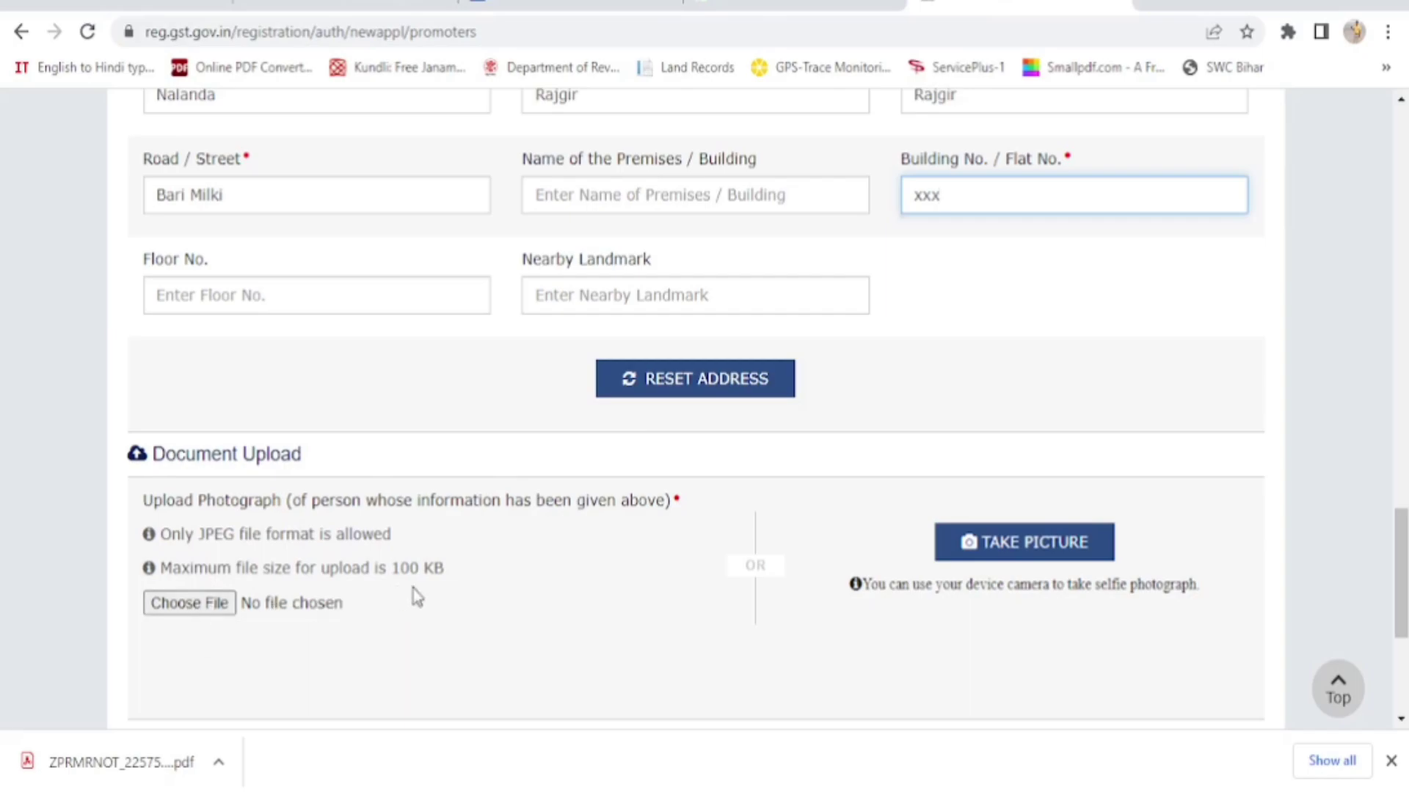
Upload photo.jpeg as the proprietor's photograph under Document Upload
left_click(185, 613)
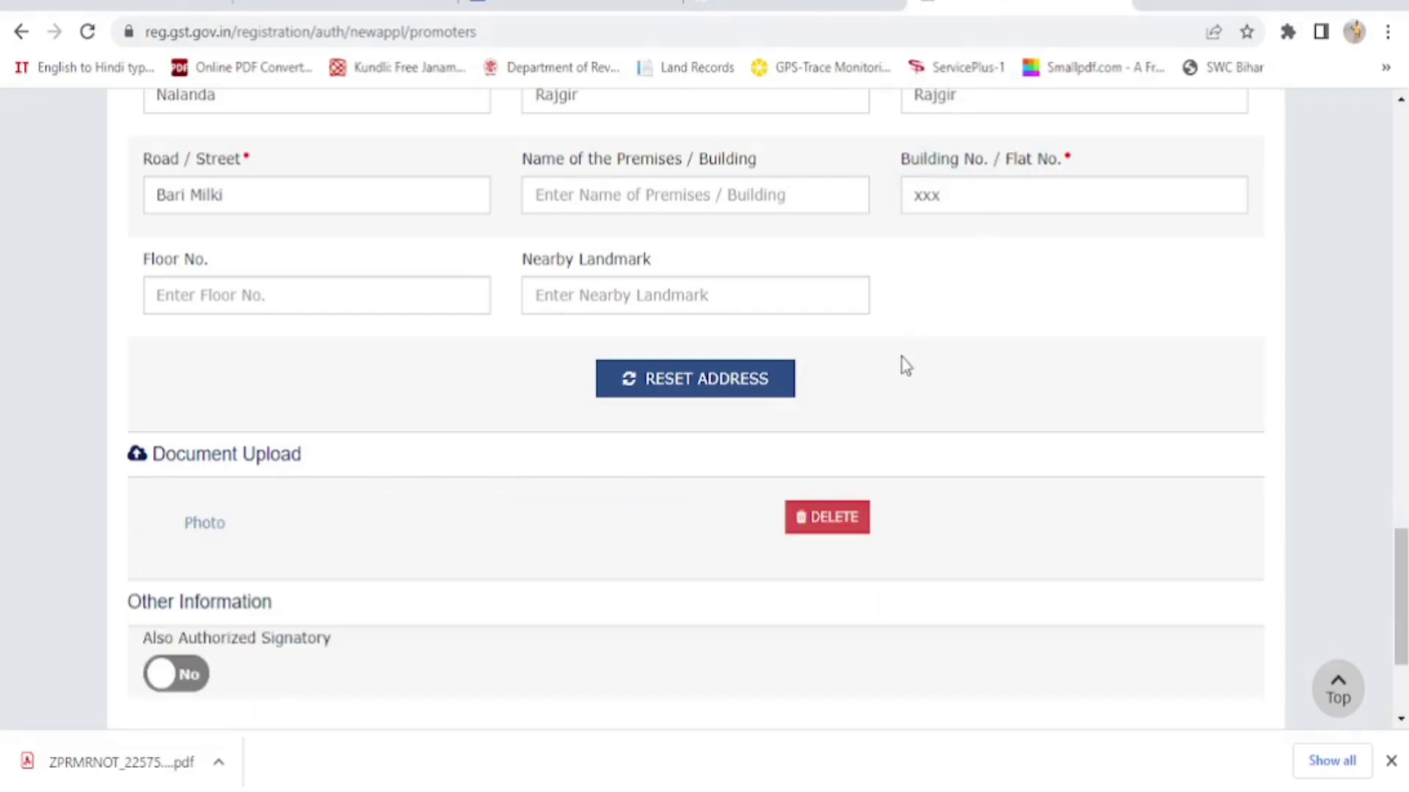
scroll(1062, 425, "down", 3)
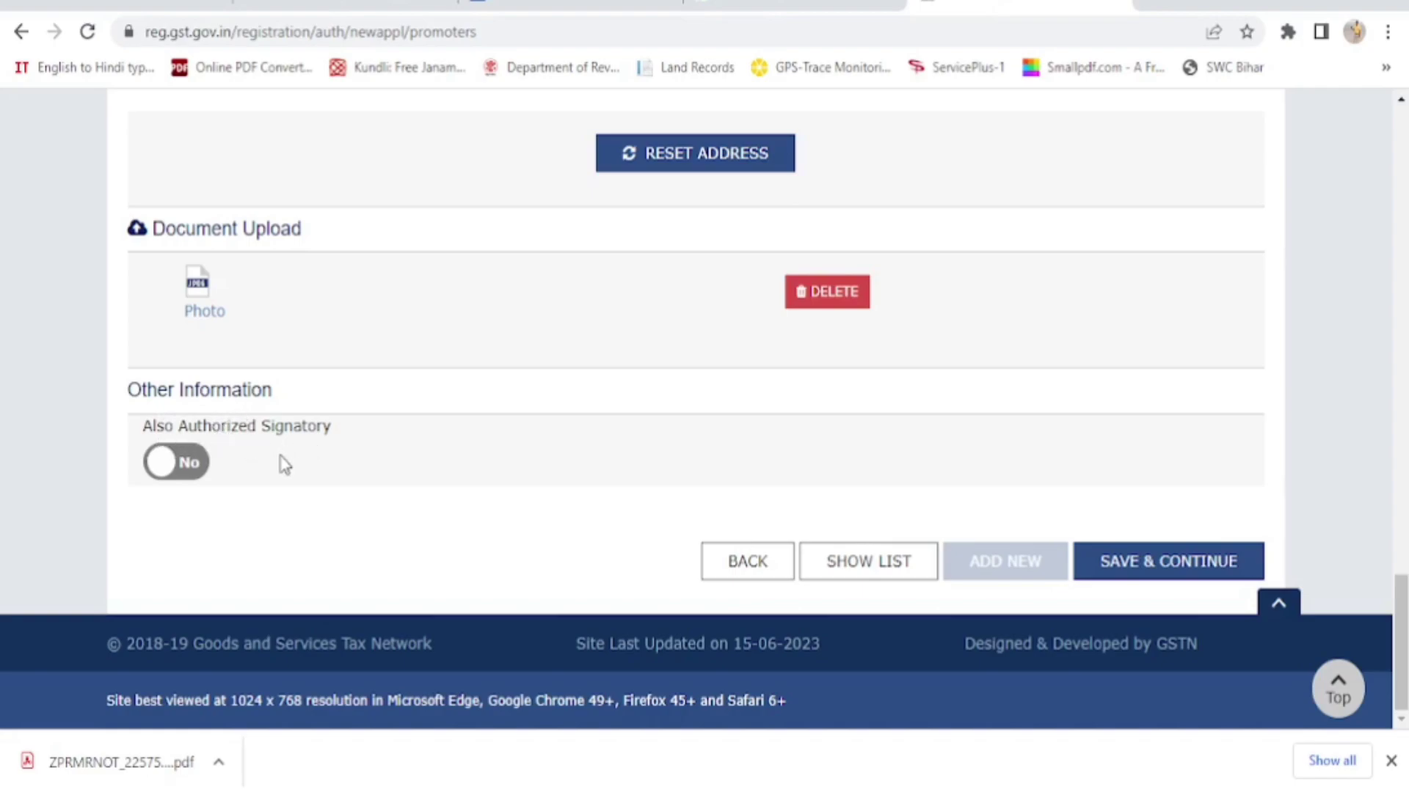
Set Also Authorized Signatory to Yes, save, and accept the locality mismatch warning
left_click(193, 469)
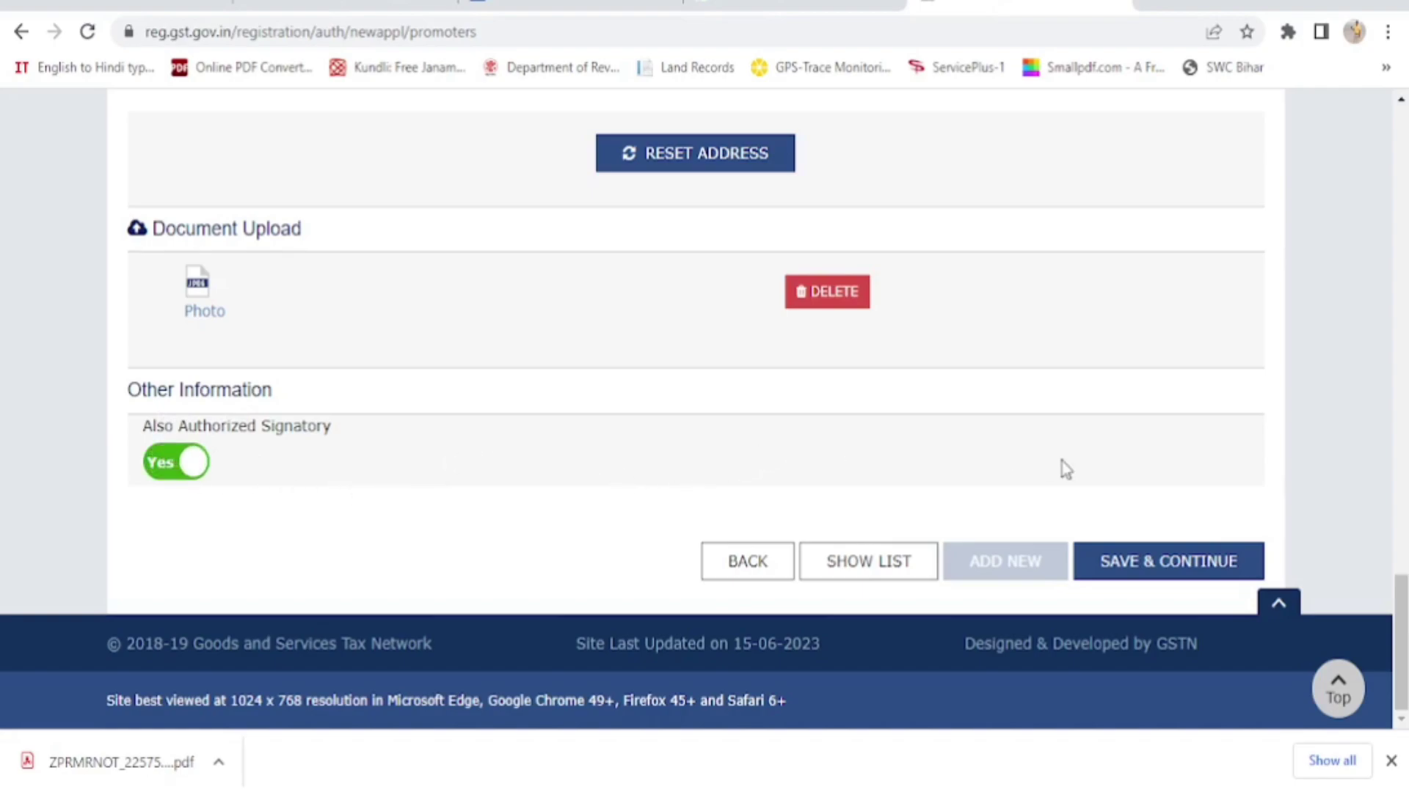
left_click(1168, 571)
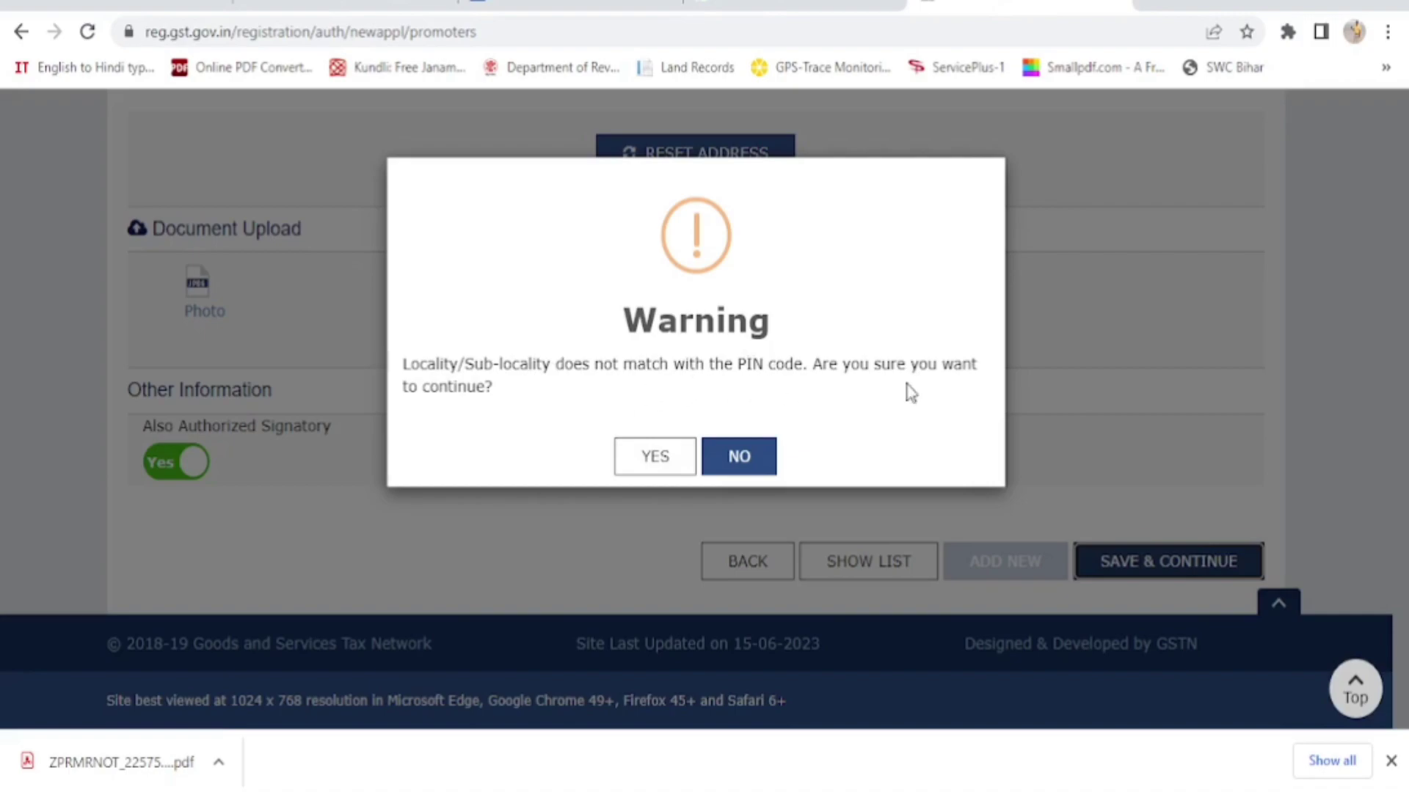
left_click(655, 459)
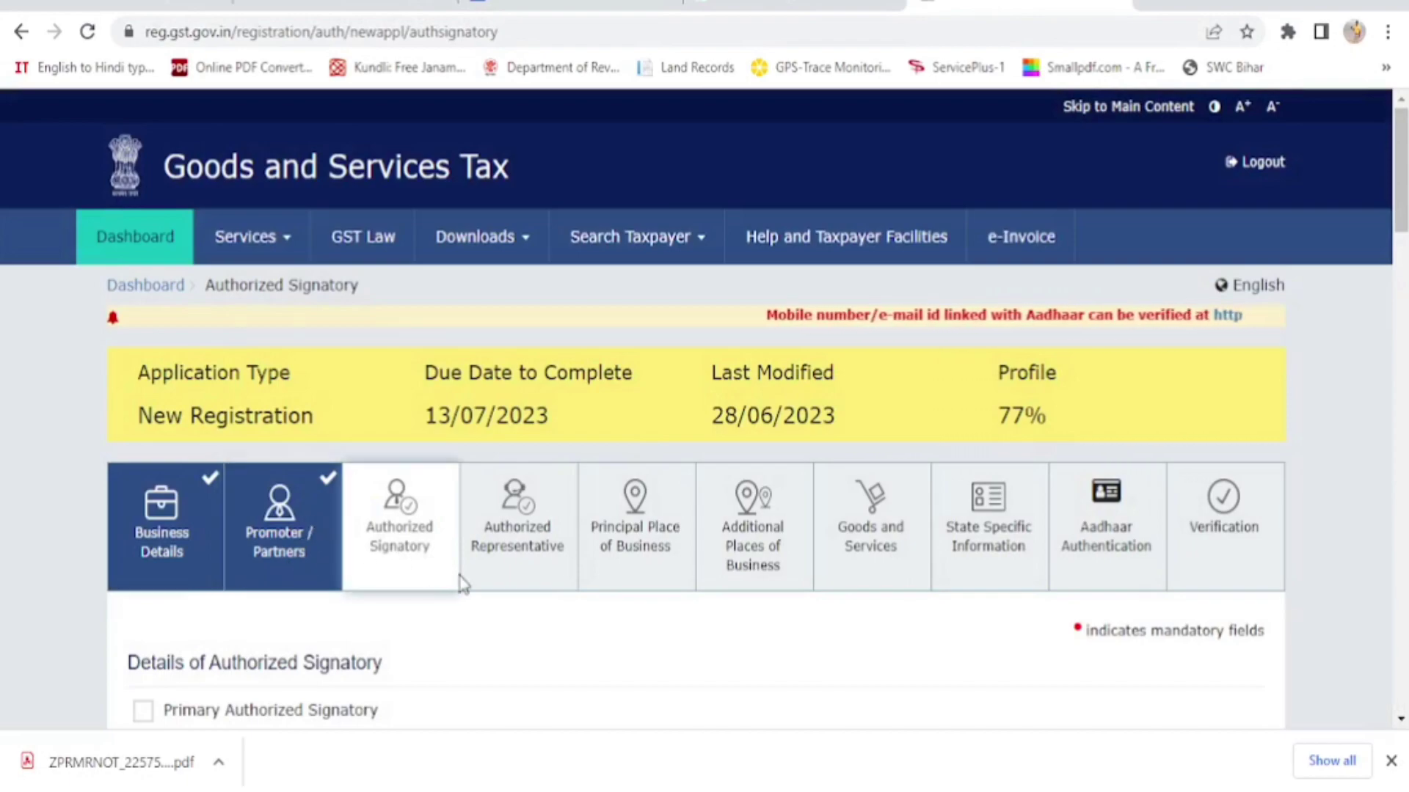
Tick Primary Authorized Signatory and save the signatory details
scroll(437, 585, "down", 3)
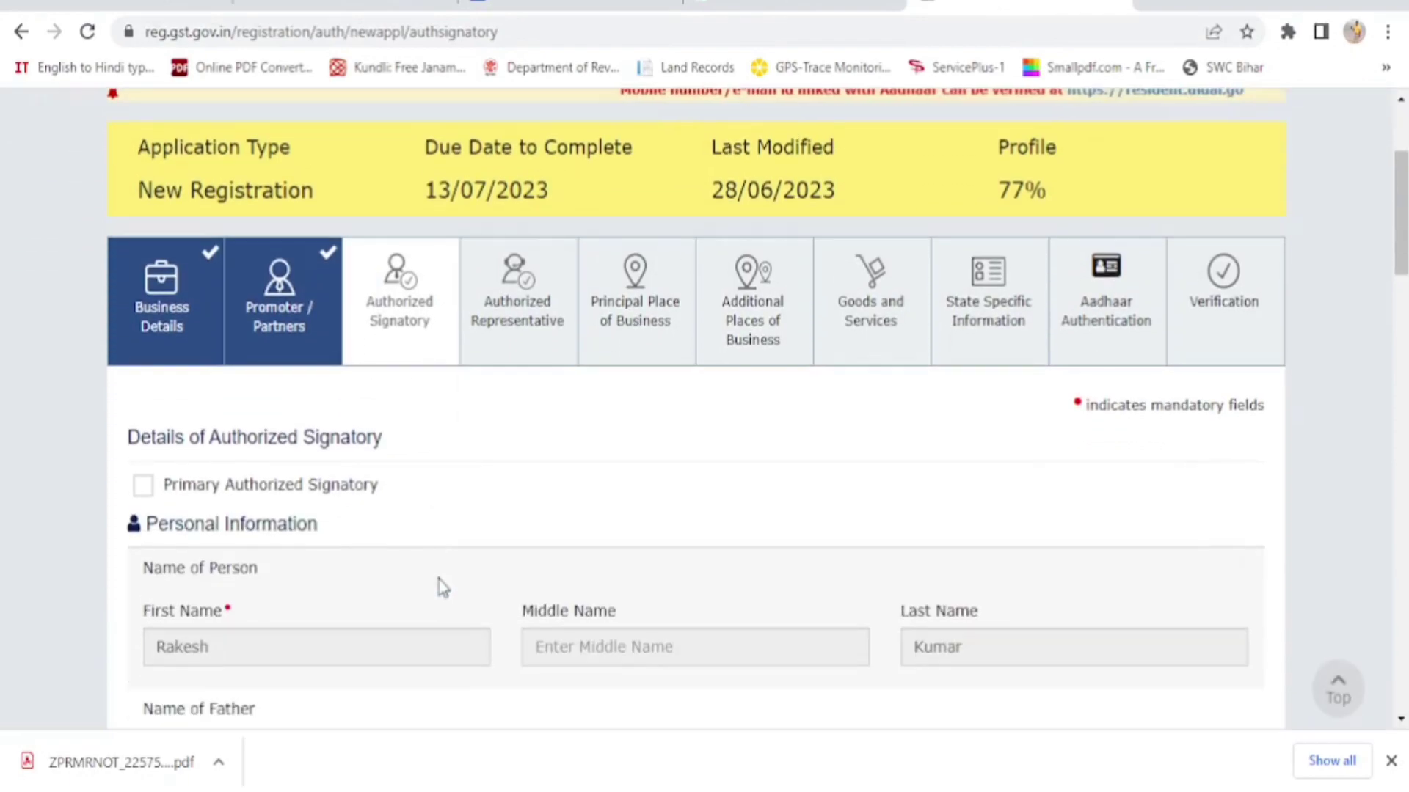
scroll(437, 585, "down", 3)
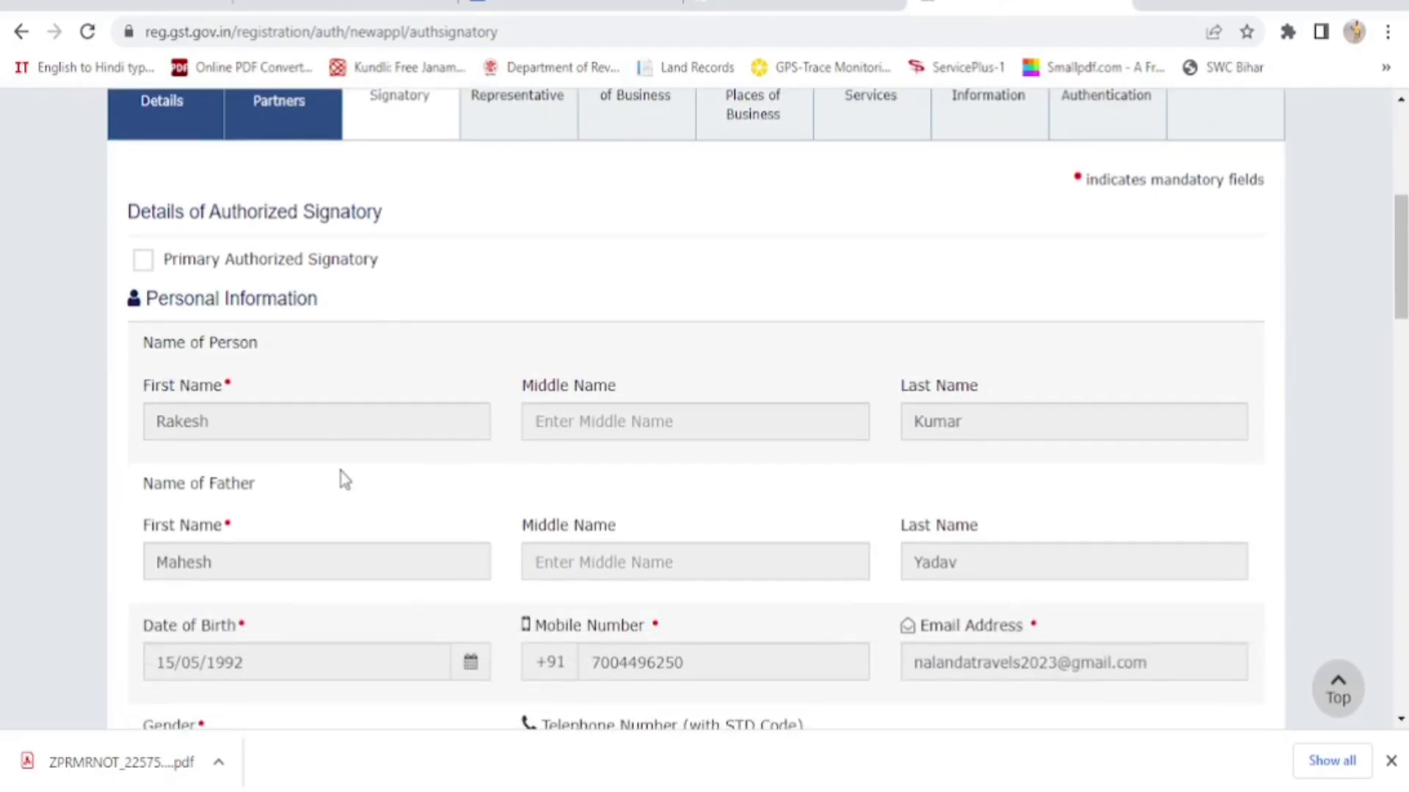
left_click(144, 263)
scroll(354, 396, "down", 2)
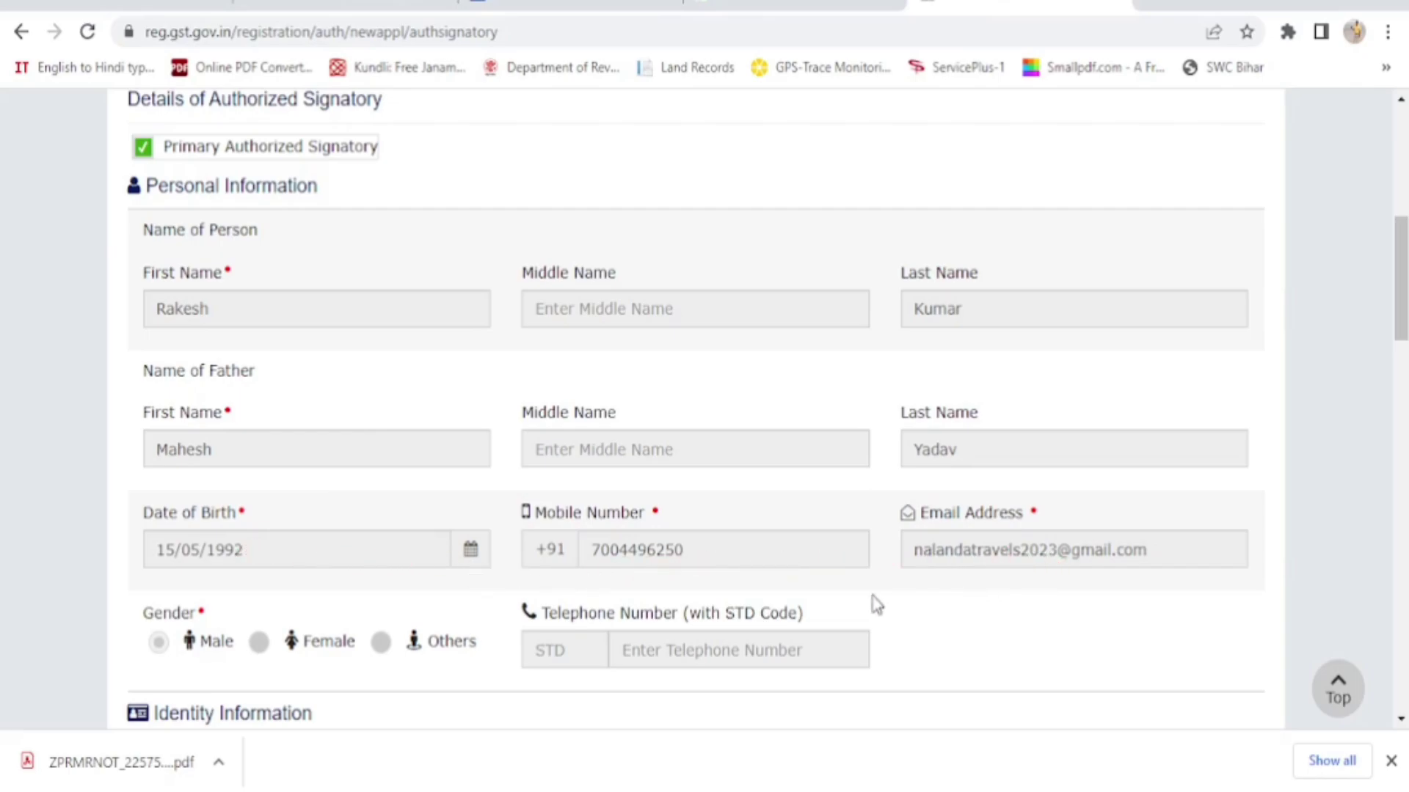
scroll(876, 603, "down", 15)
scroll(1028, 405, "up", 4)
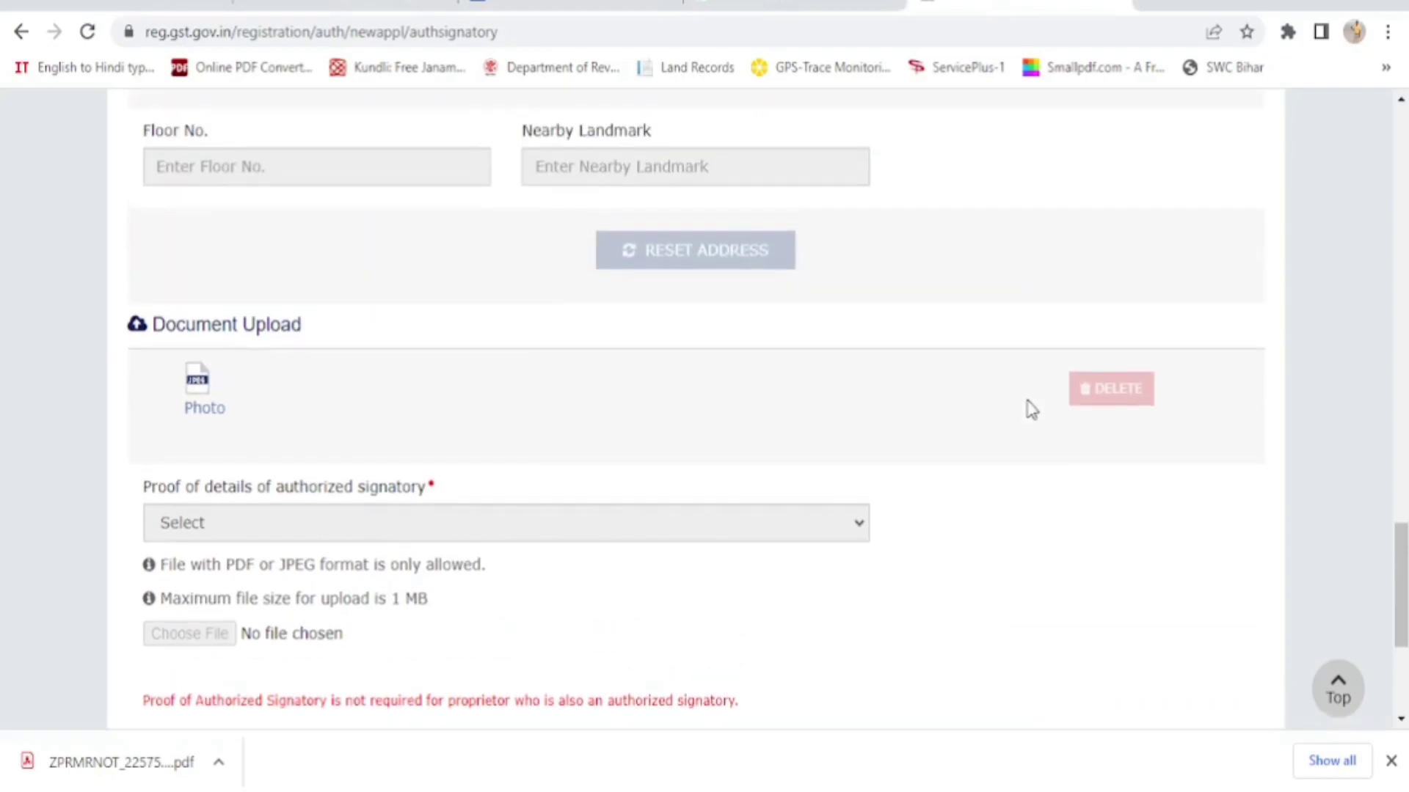
scroll(1028, 409, "up", 1)
scroll(1028, 409, "down", 2)
scroll(1030, 441, "down", 3)
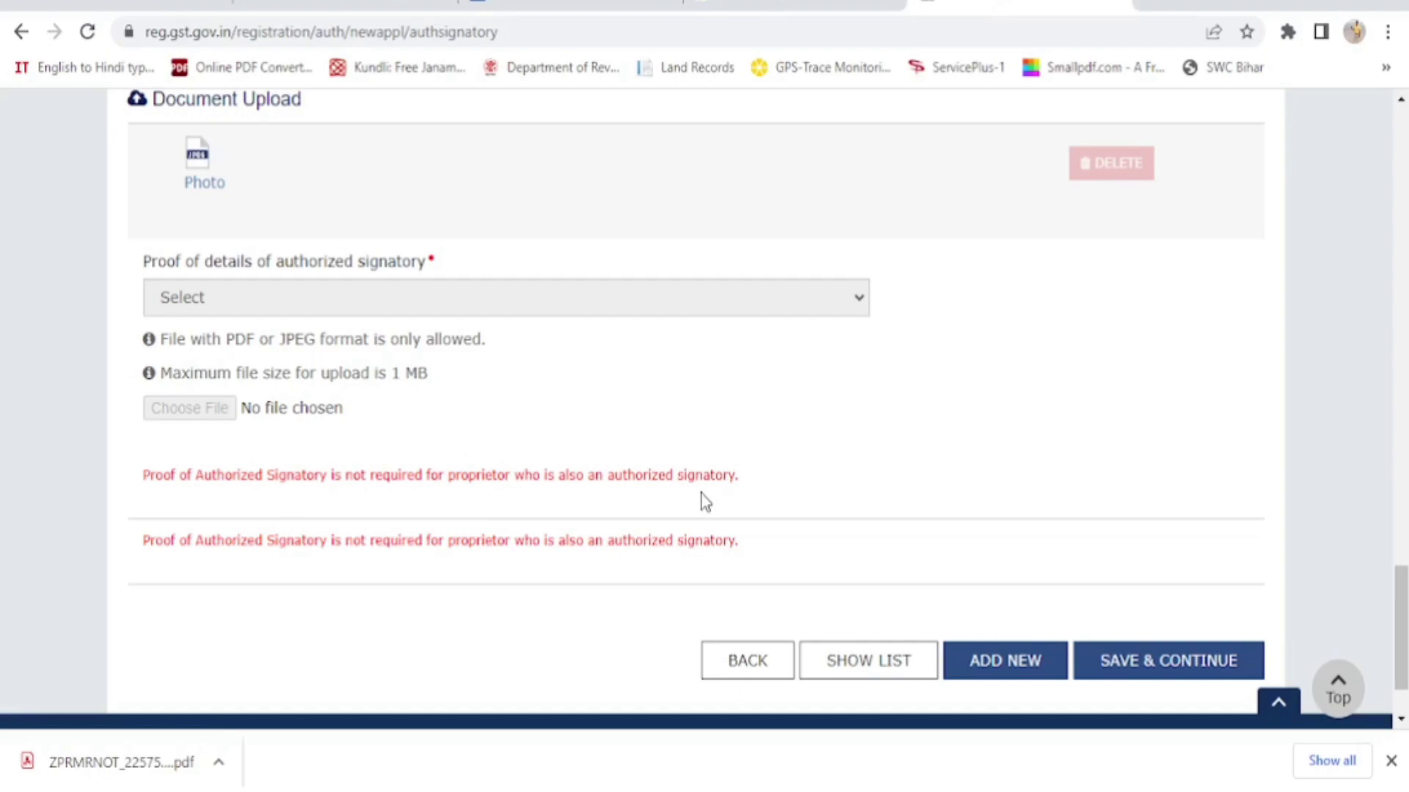
left_click(1179, 670)
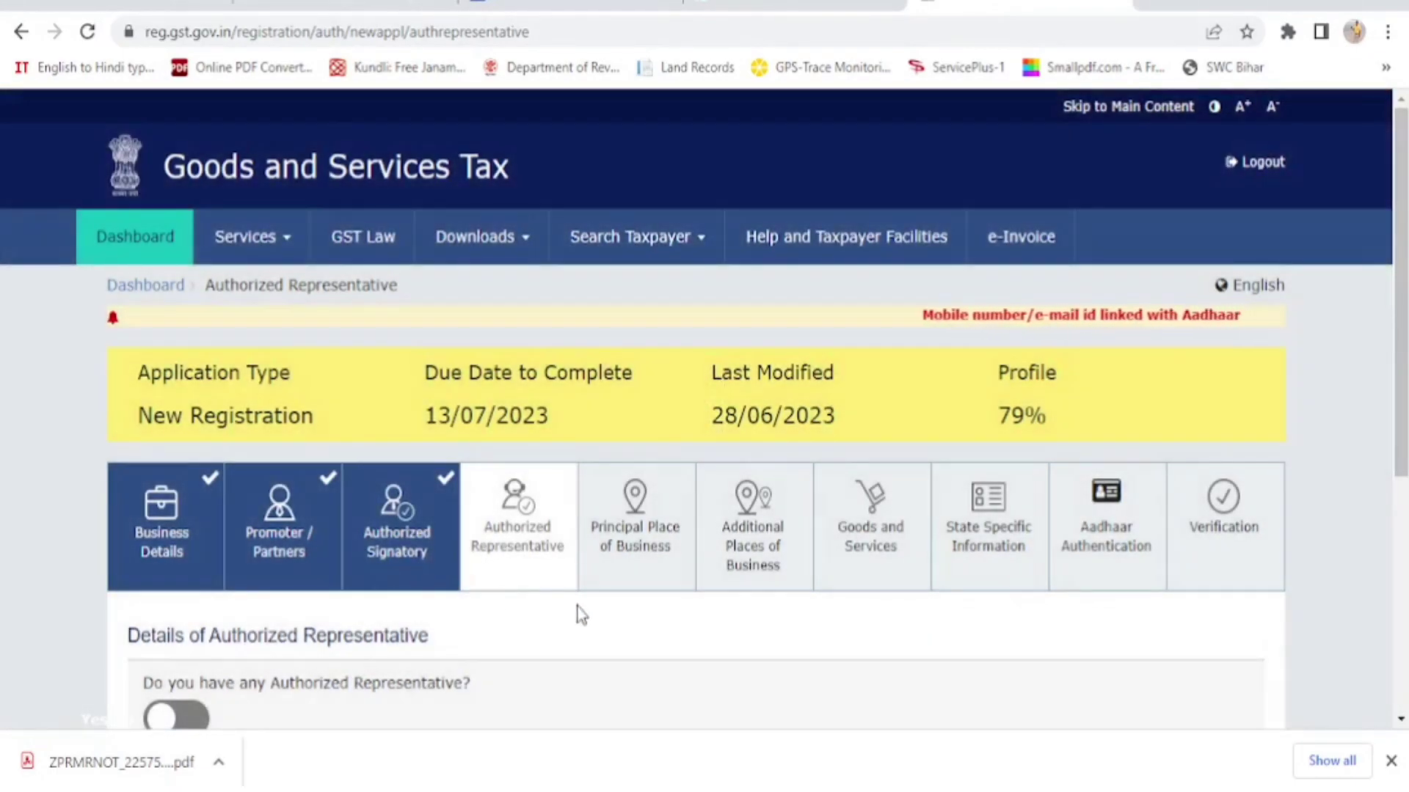
Leave the Authorized Representative switch off and save to reach Principal Place of Business
scroll(576, 614, "down", 3)
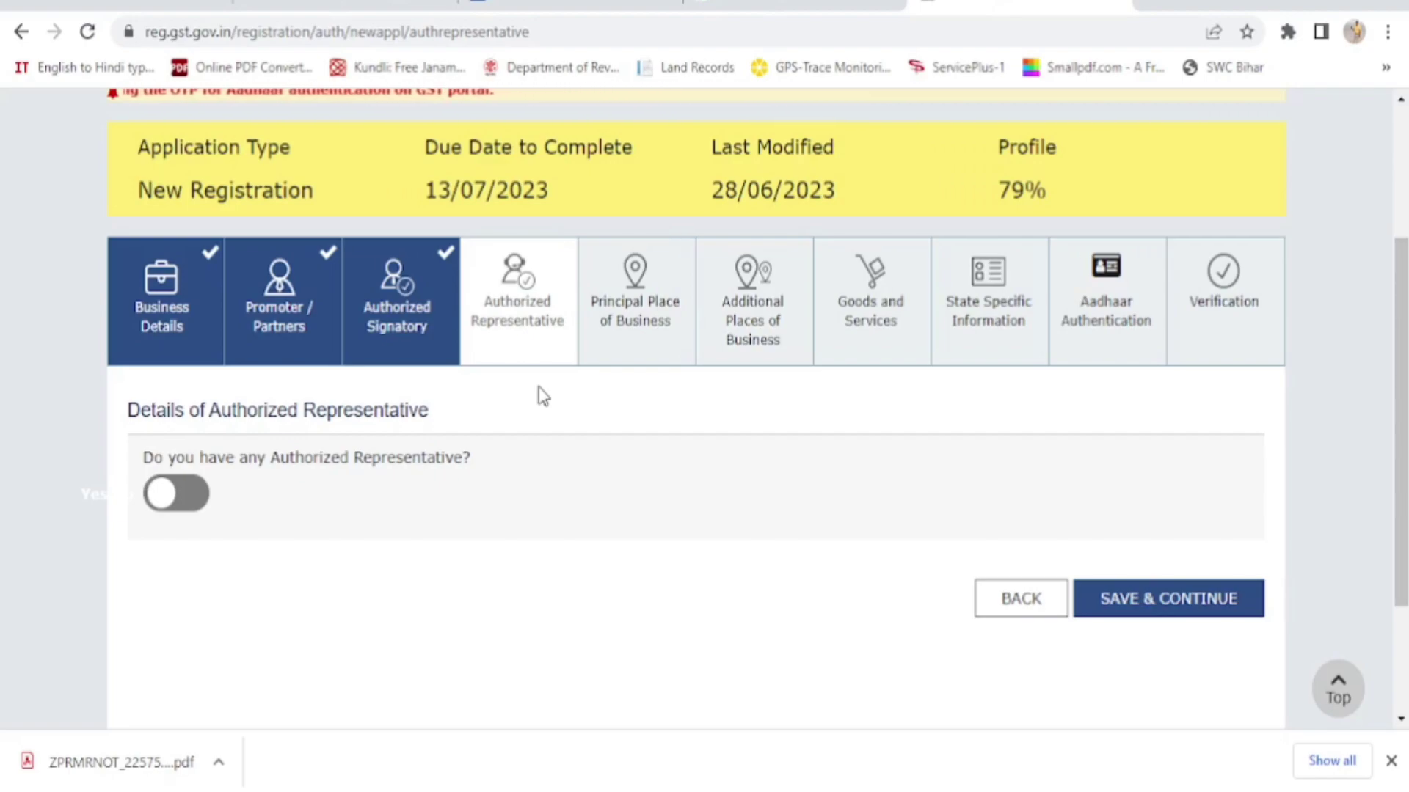
left_click(196, 499)
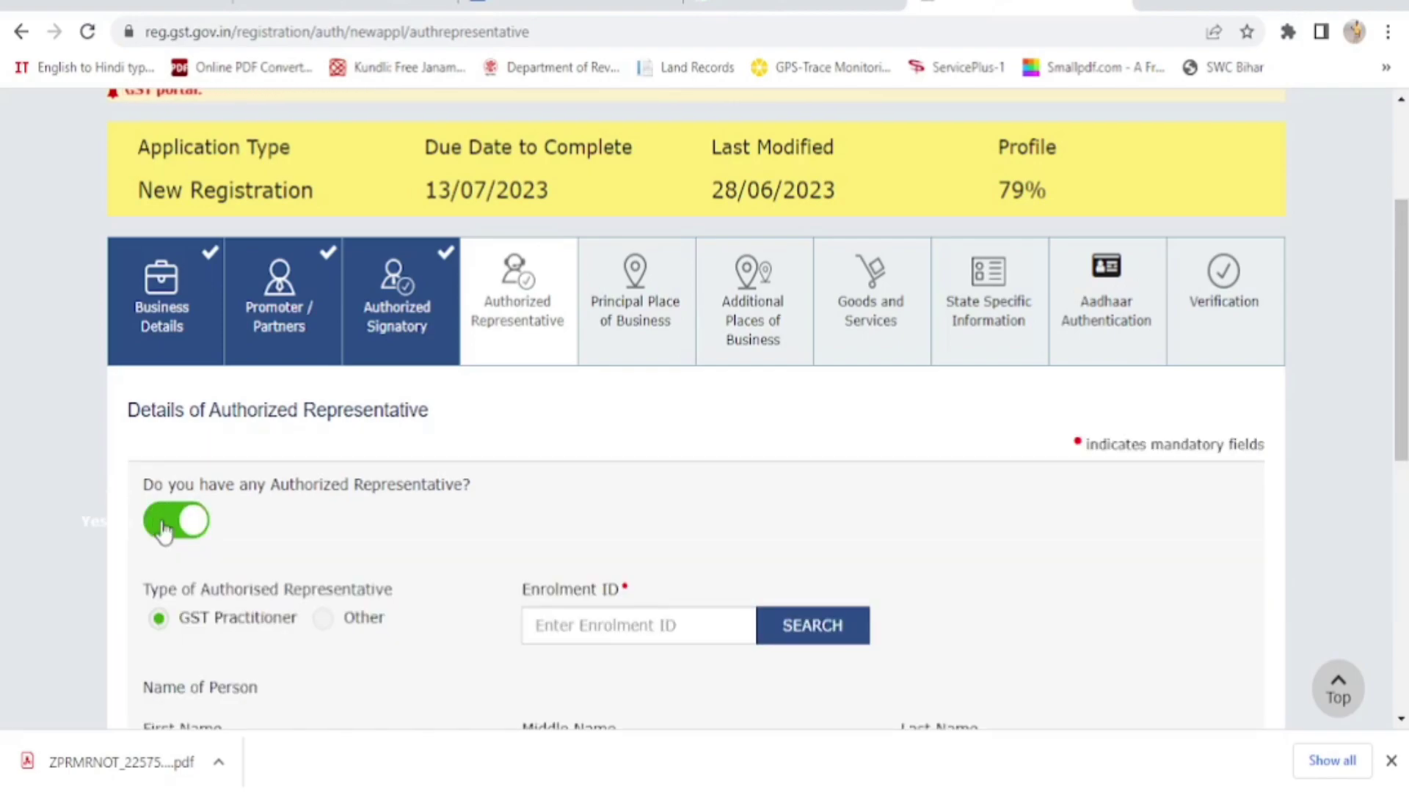
left_click(179, 520)
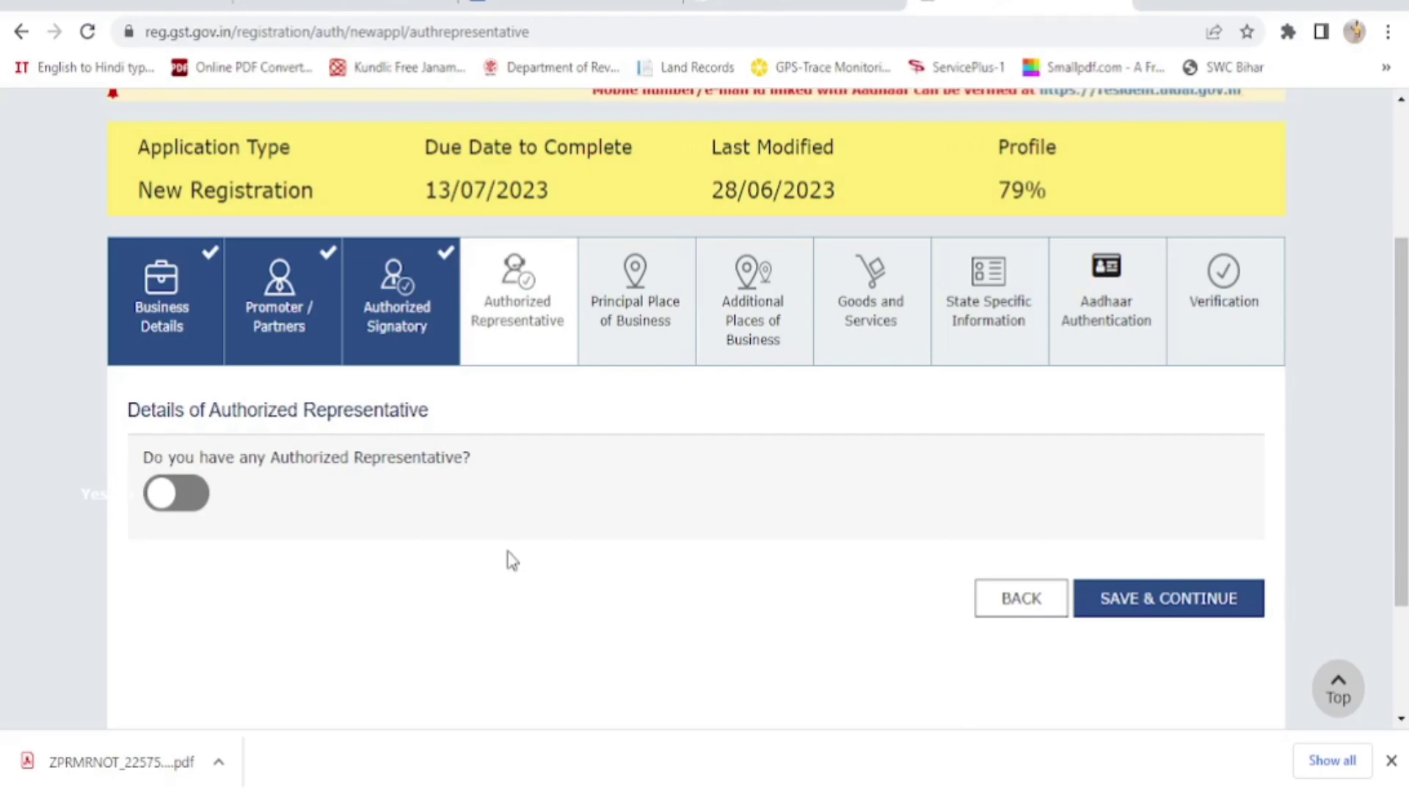
left_click(1179, 608)
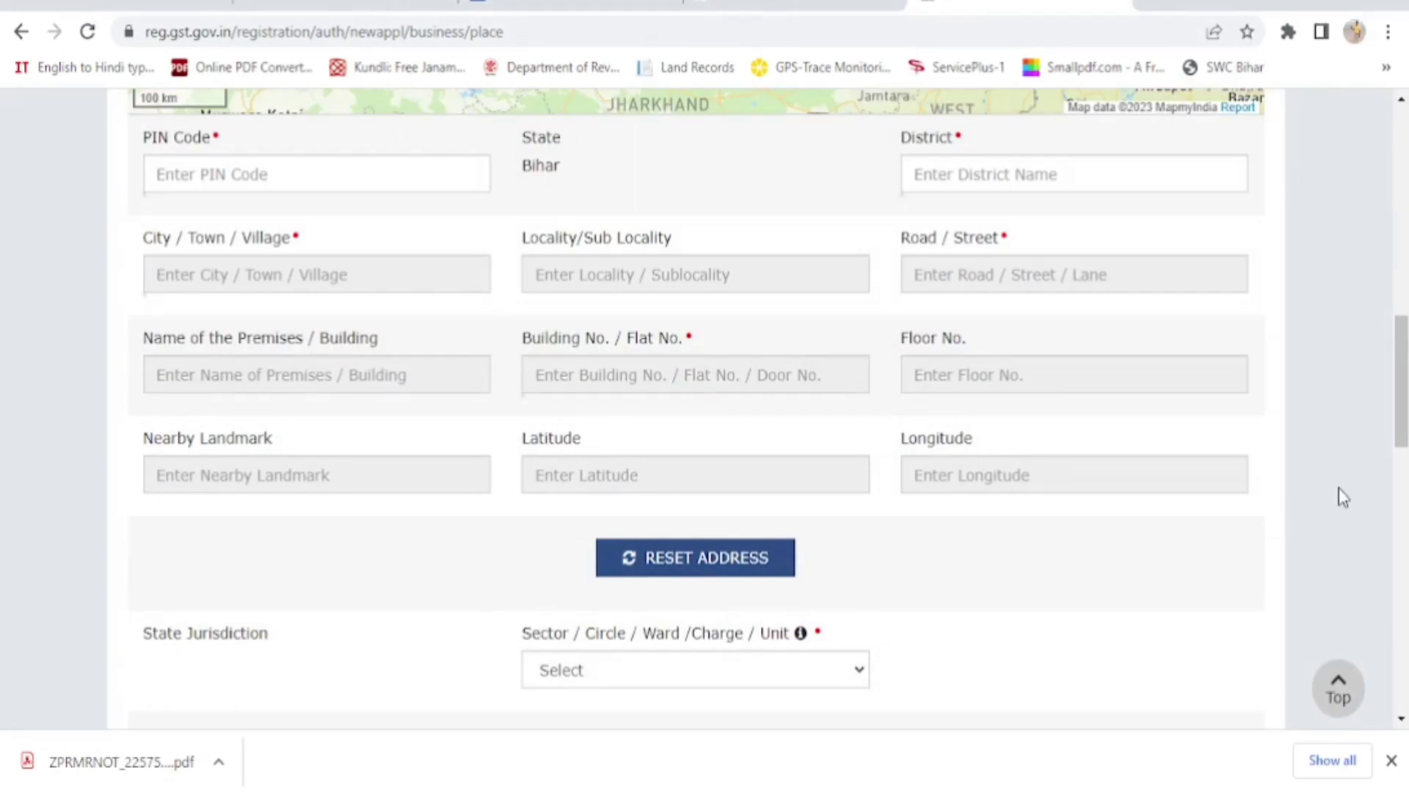
Enter the business PIN code, beginning 80, to fill the principal place address
scroll(1343, 498, "up", 8)
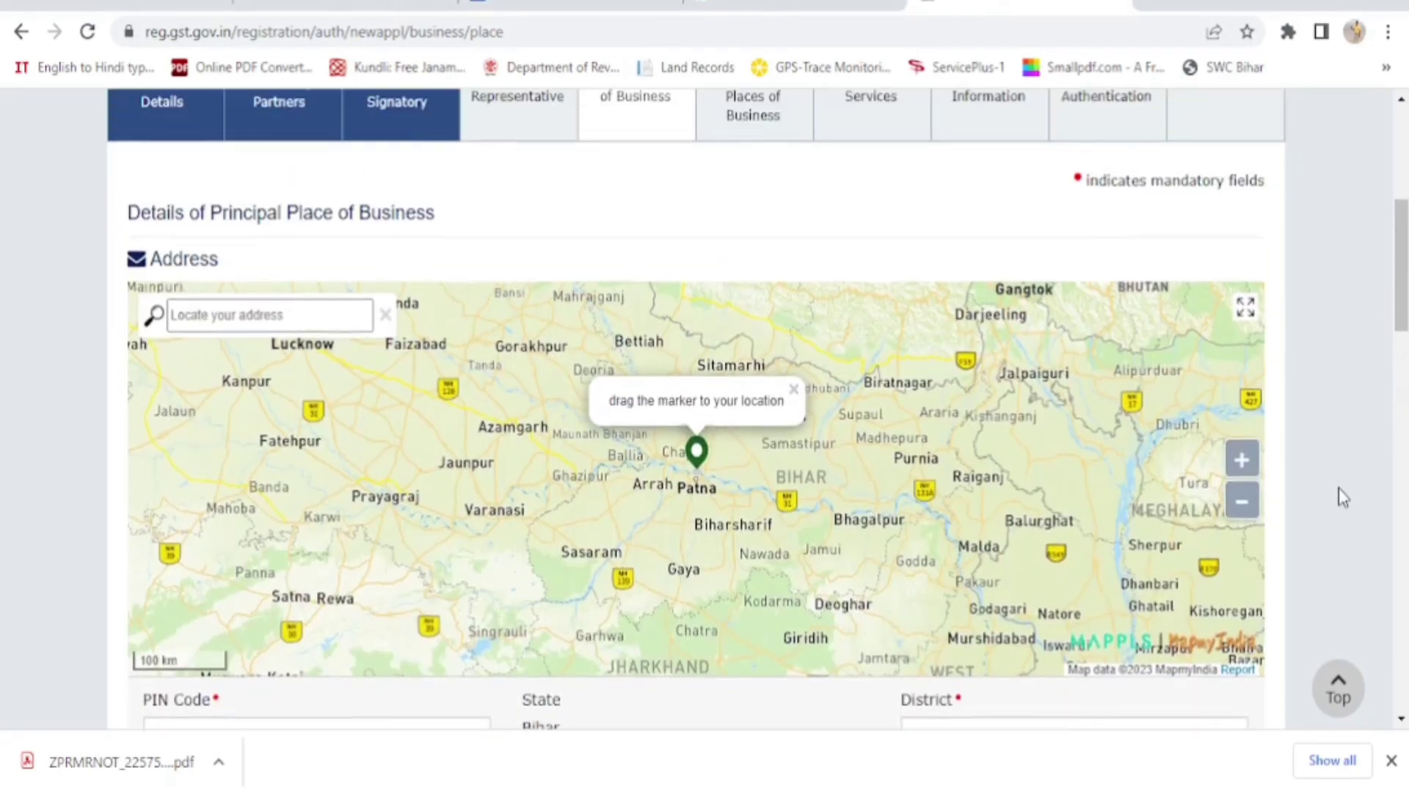
scroll(1343, 497, "up", 2)
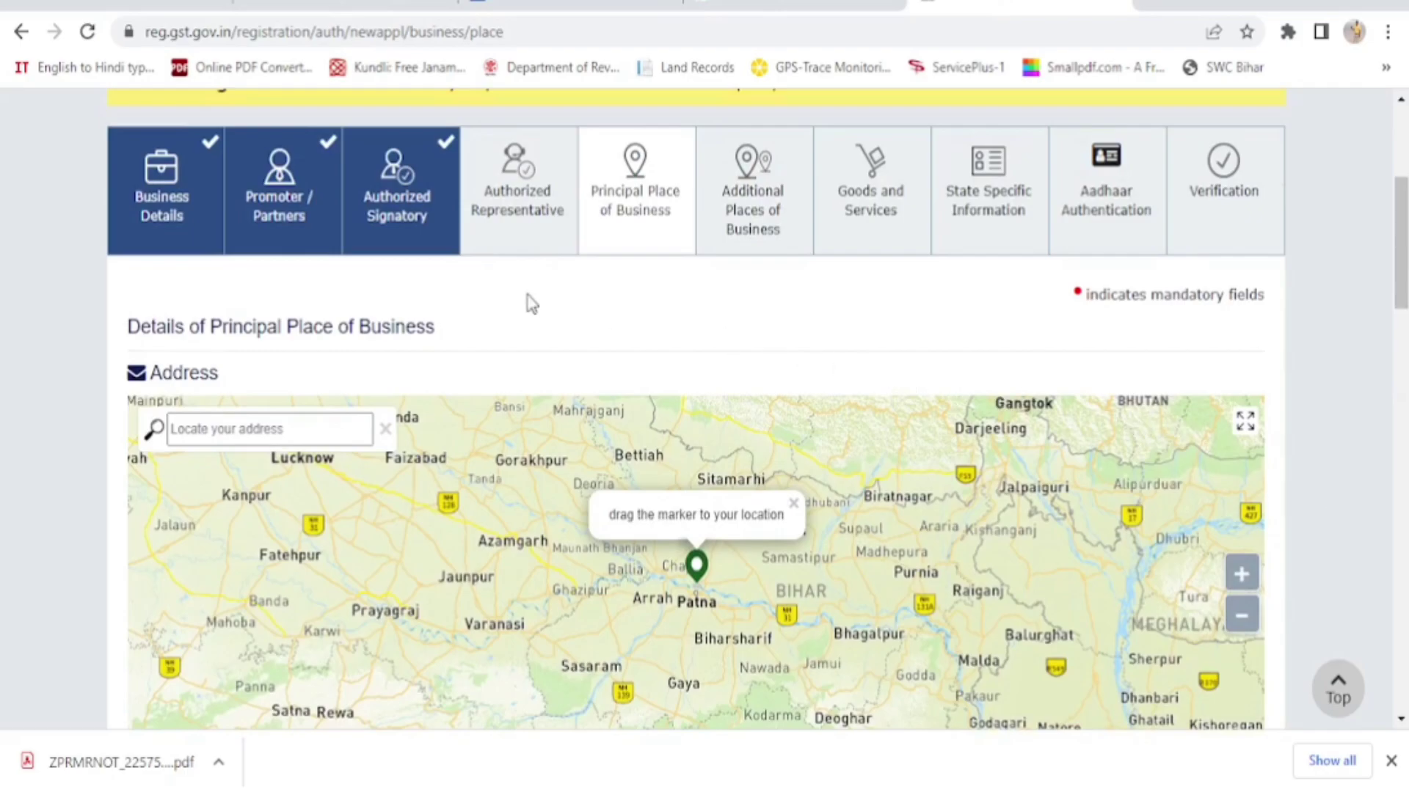
scroll(532, 303, "down", 2)
scroll(530, 302, "up", 2)
scroll(1315, 421, "down", 3)
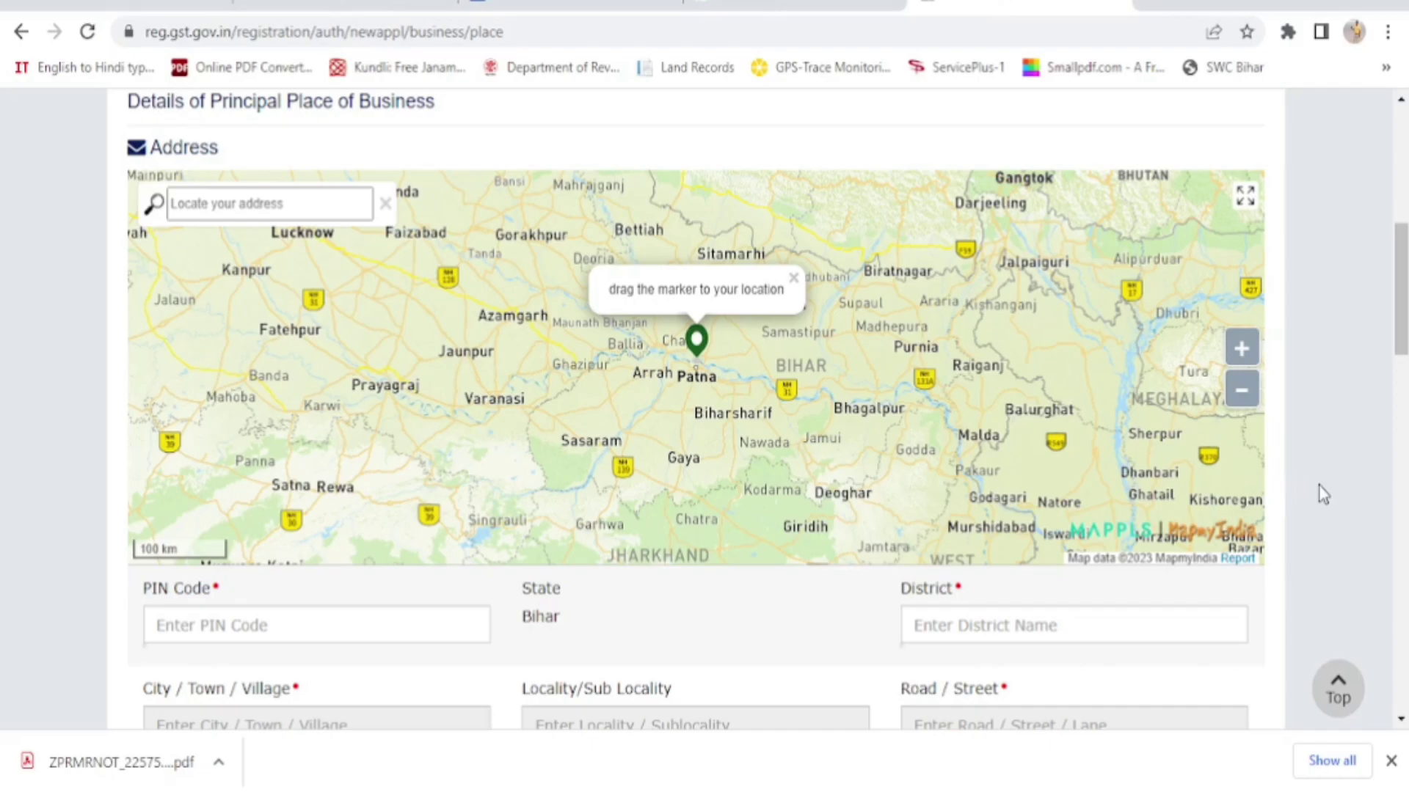
scroll(1319, 487, "down", 2)
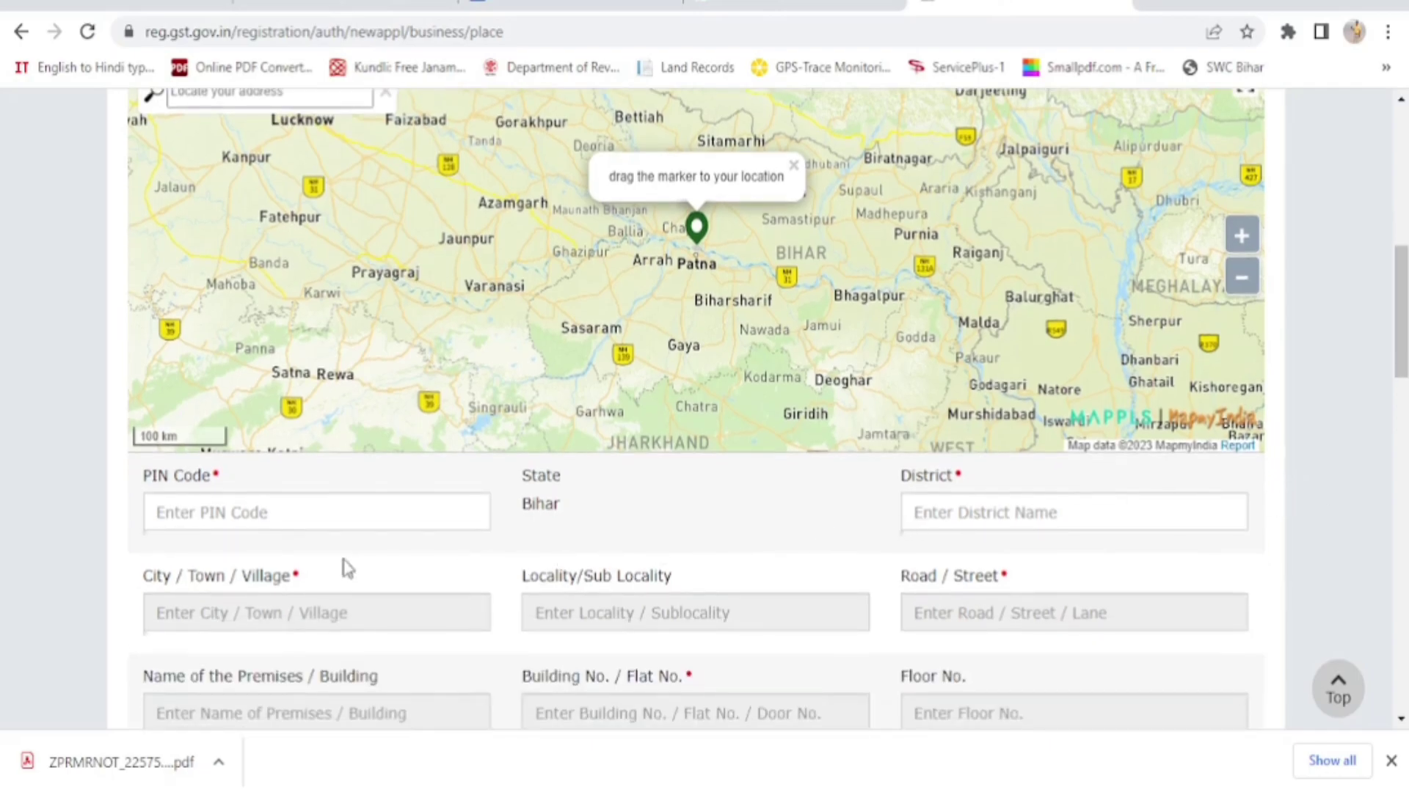
left_click(300, 512)
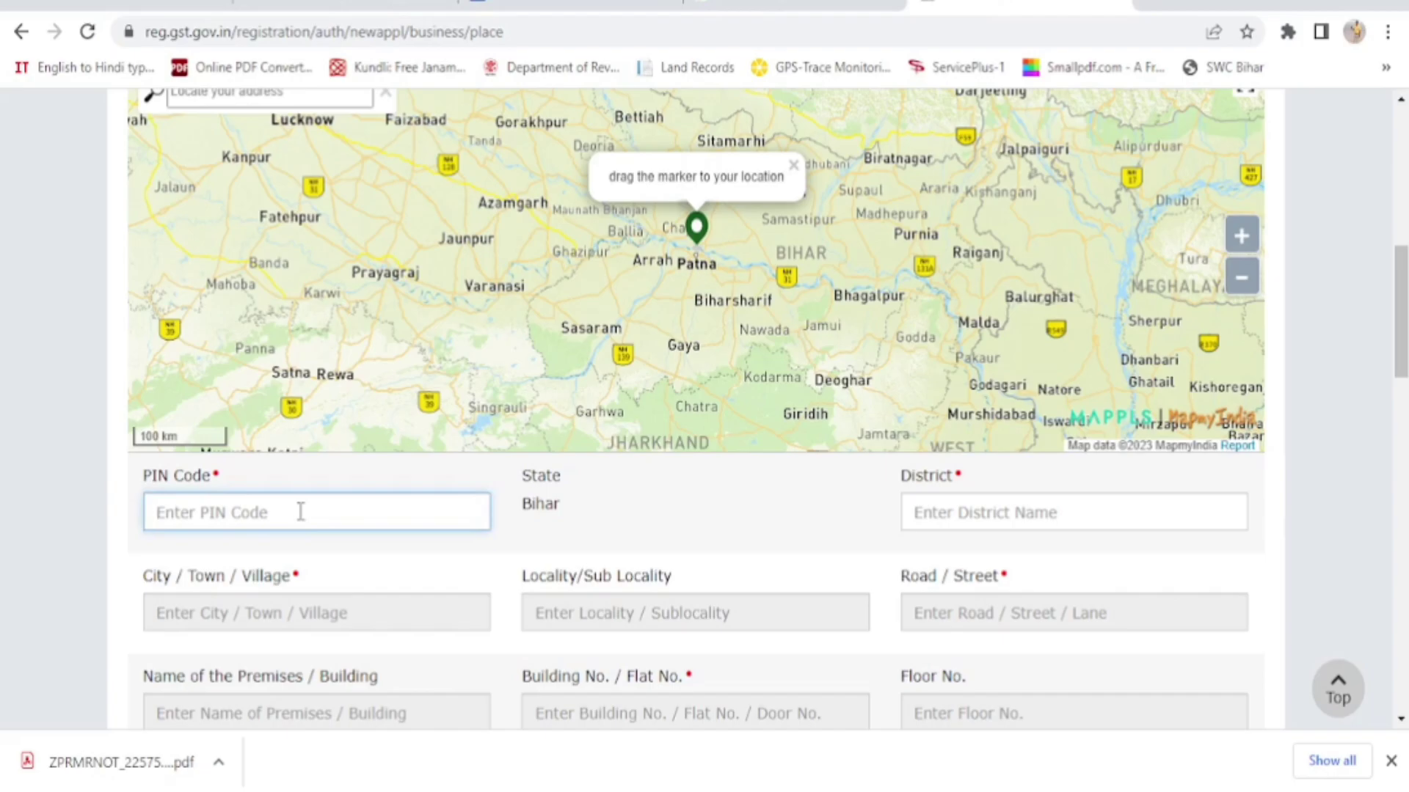
type("803116")
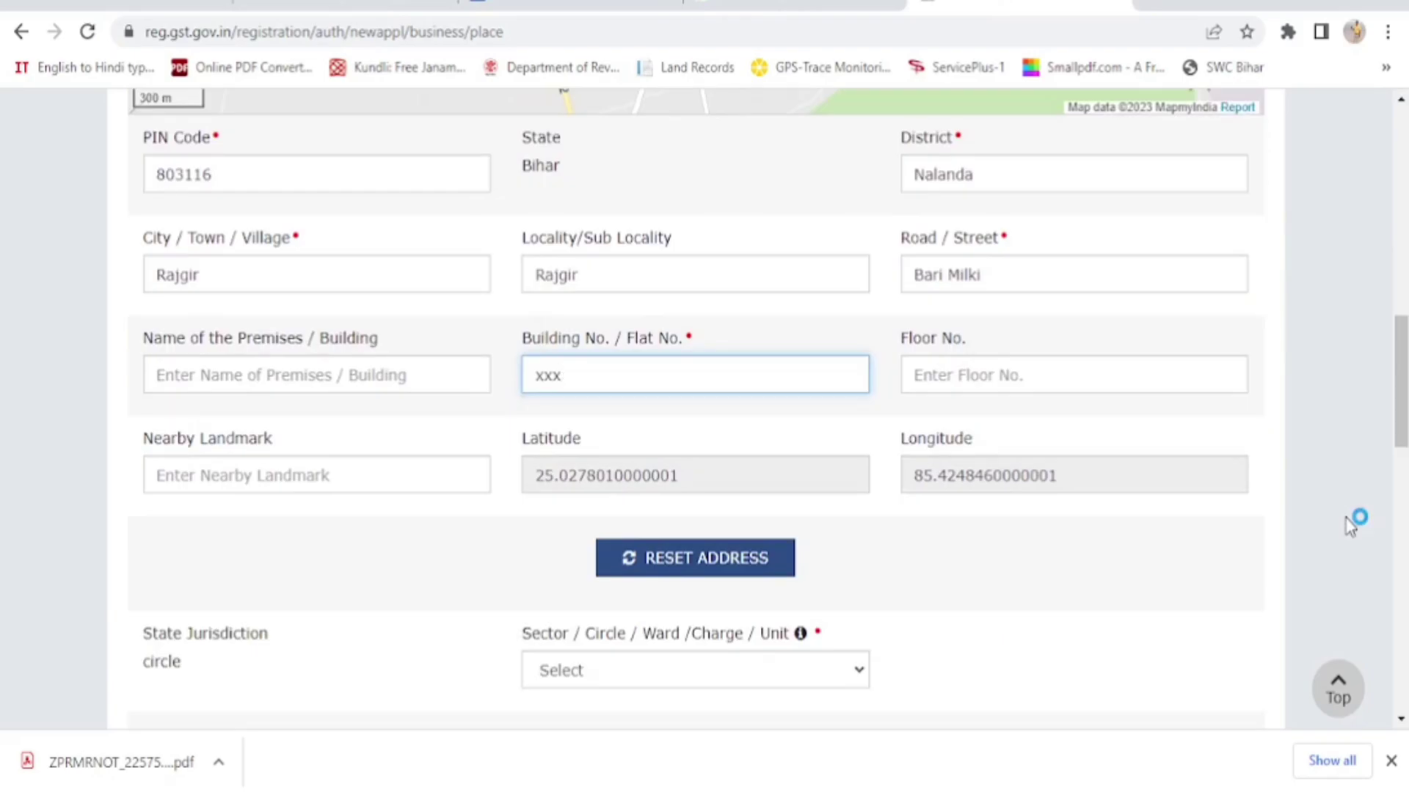
scroll(1350, 526, "down", 3)
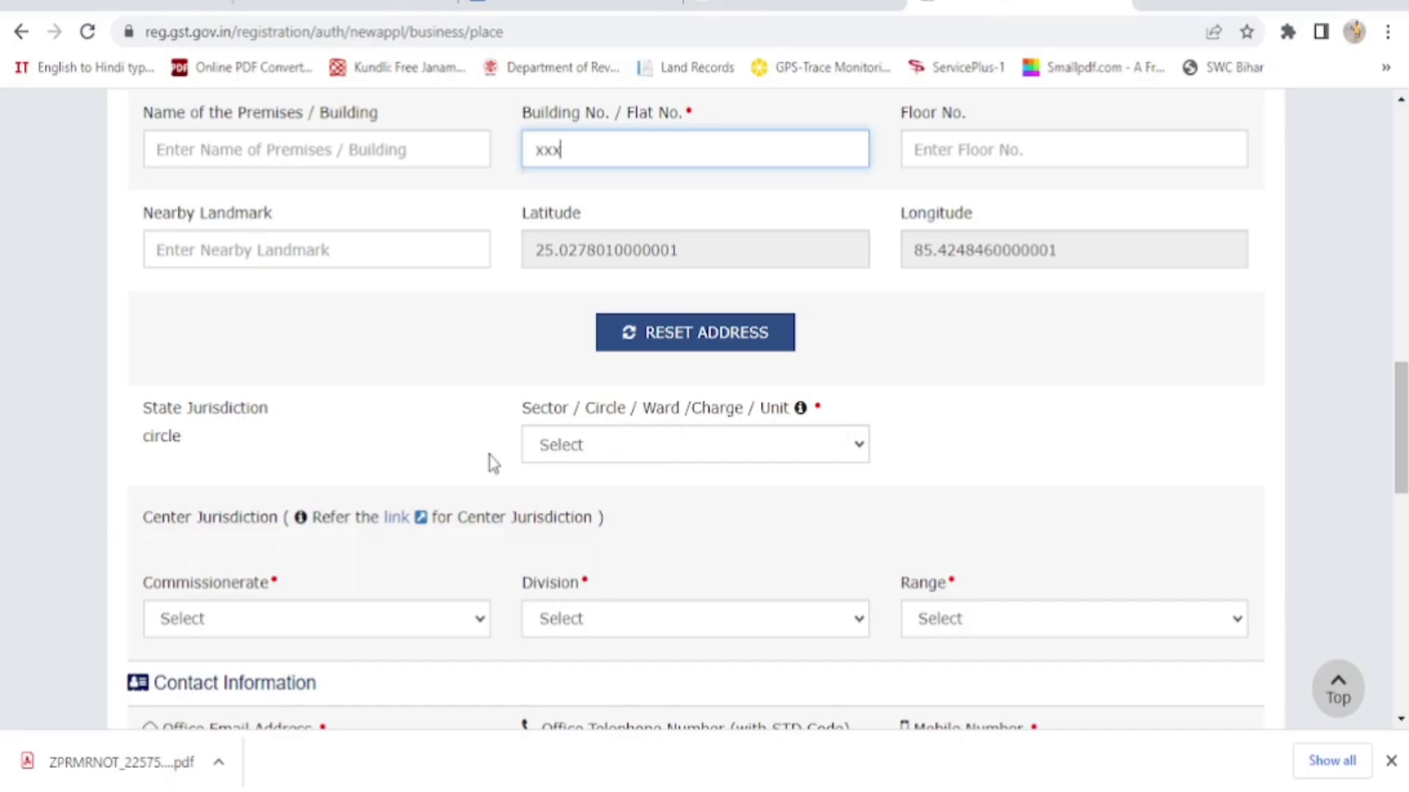
Choose Biharshariff as the sector / circle
left_click(863, 451)
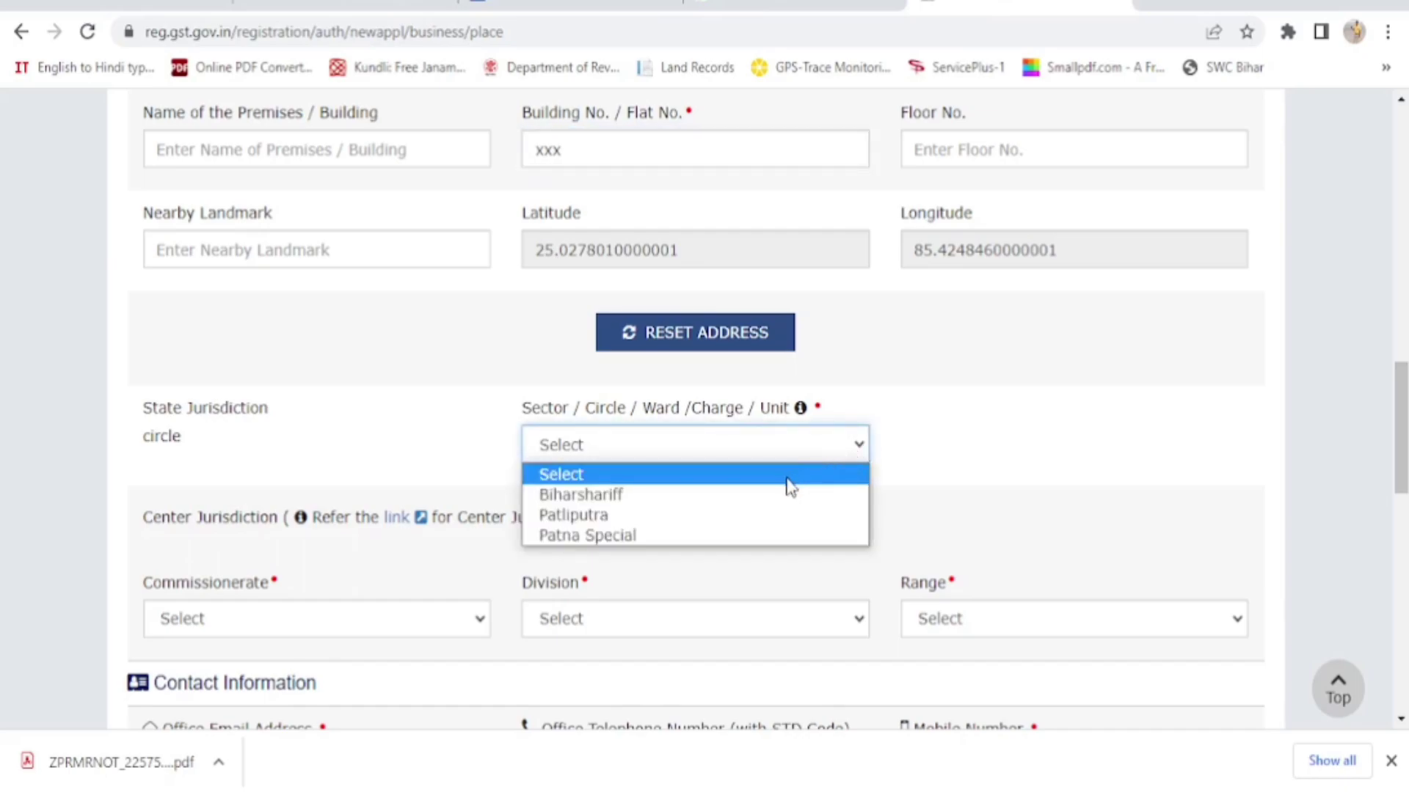
left_click(674, 502)
scroll(1086, 442, "down", 3)
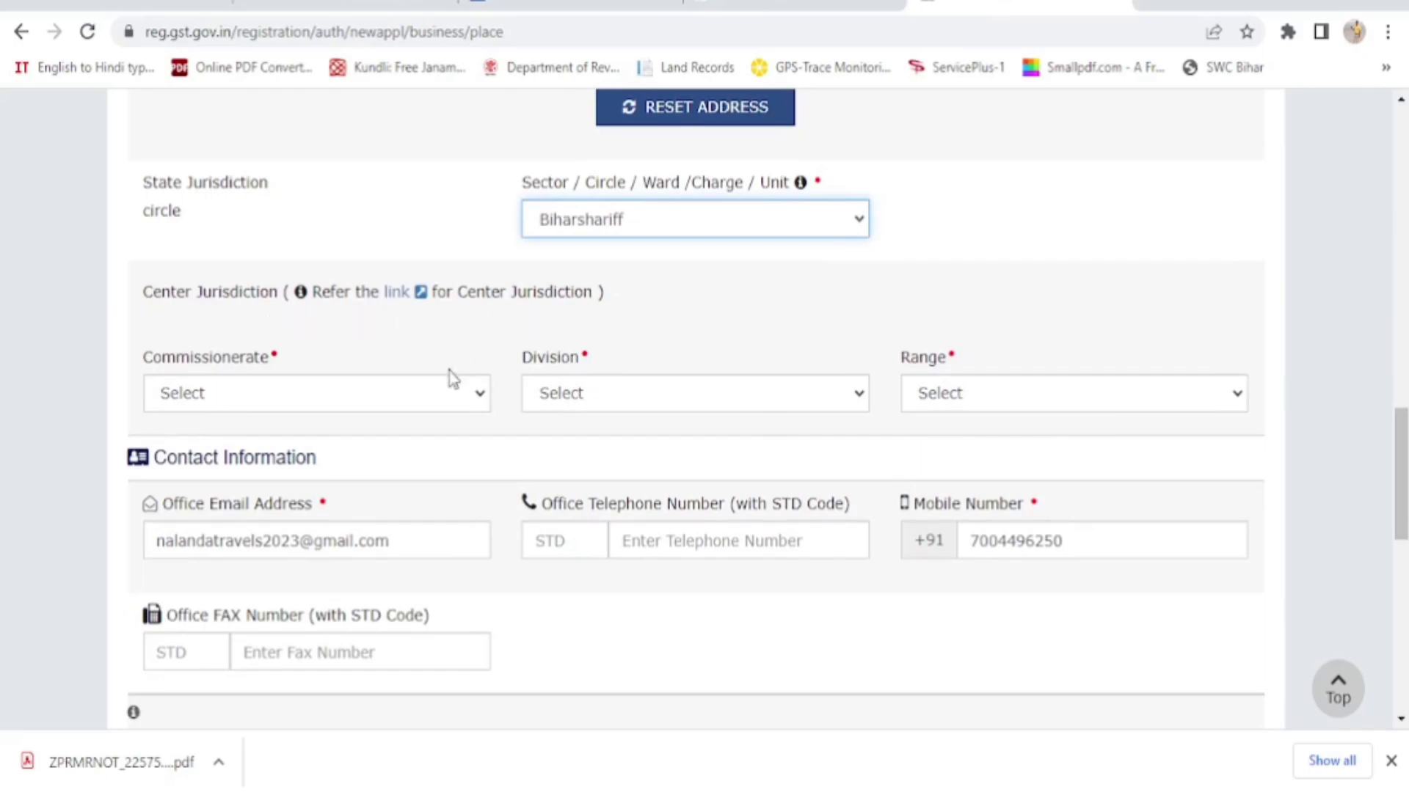
Select PATNA I commissionerate, PATNA EAST DIVISION and BIHARSHARIF RANGE
left_click(477, 402)
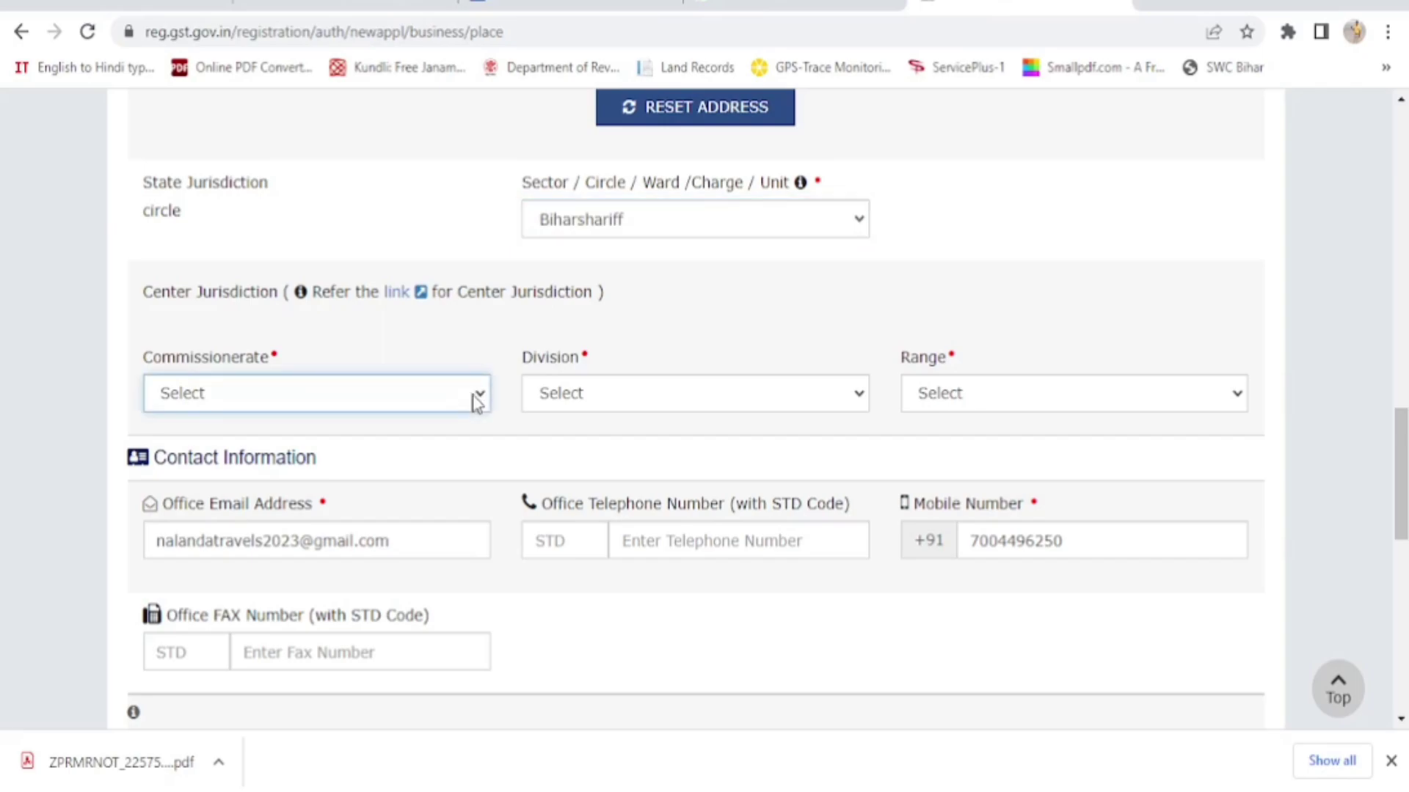
left_click(478, 402)
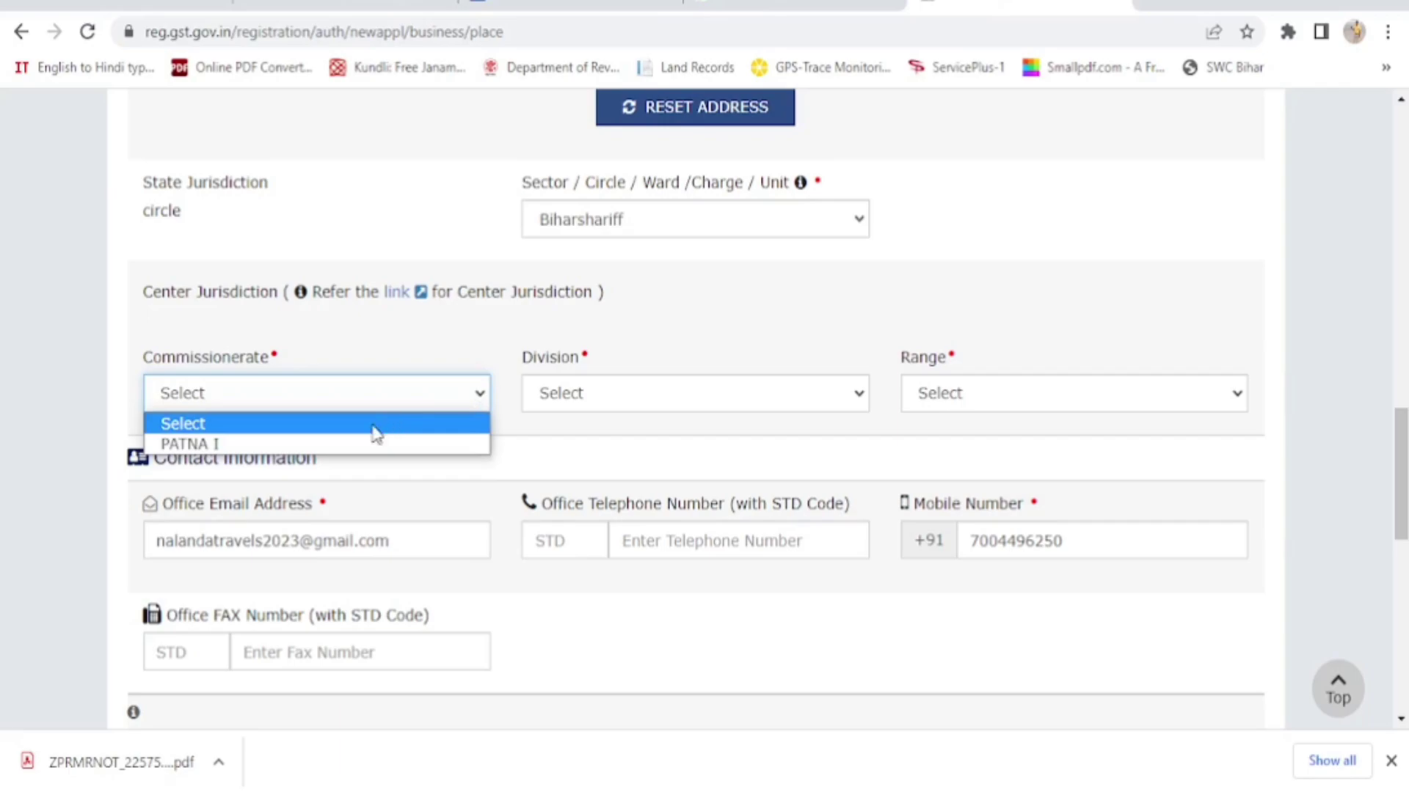
left_click(322, 445)
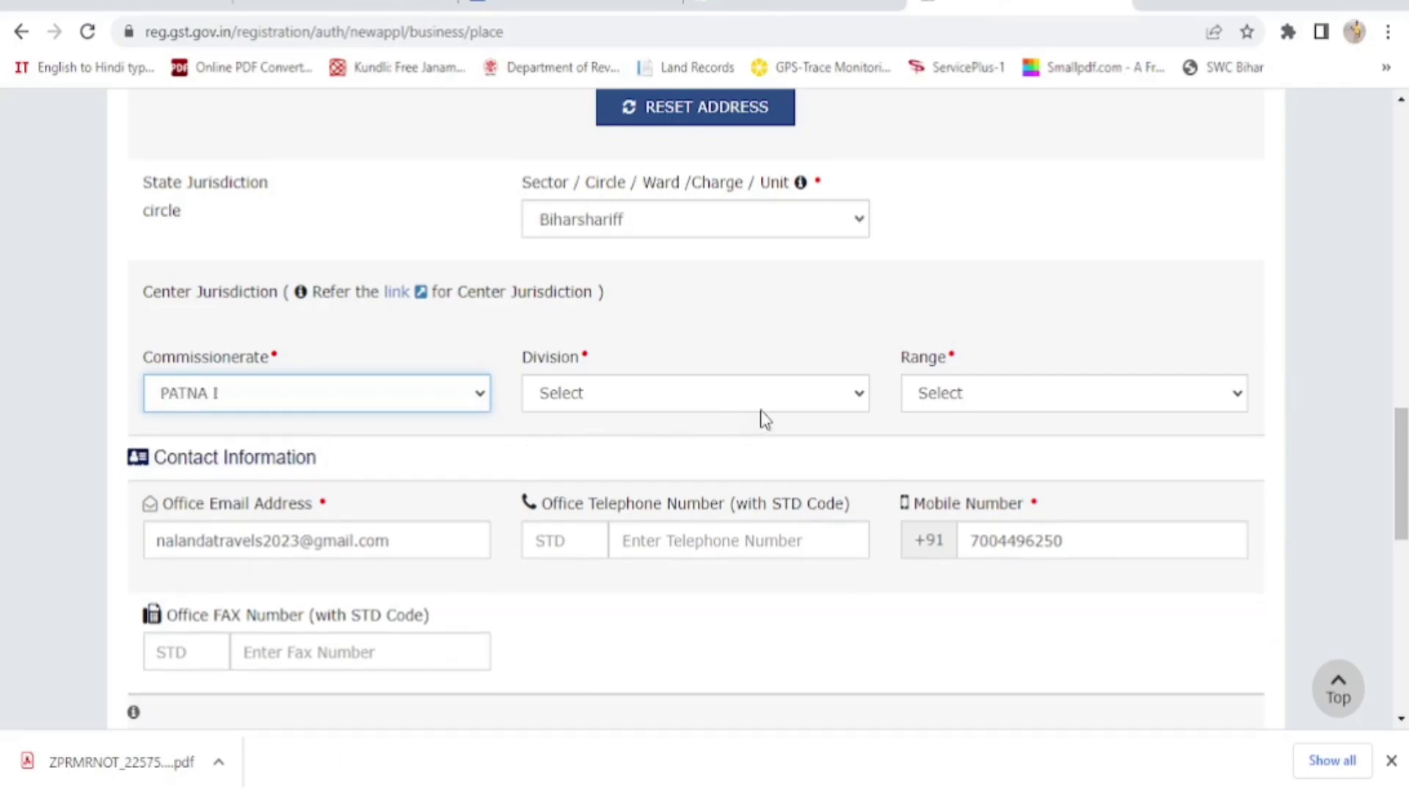
left_click(817, 403)
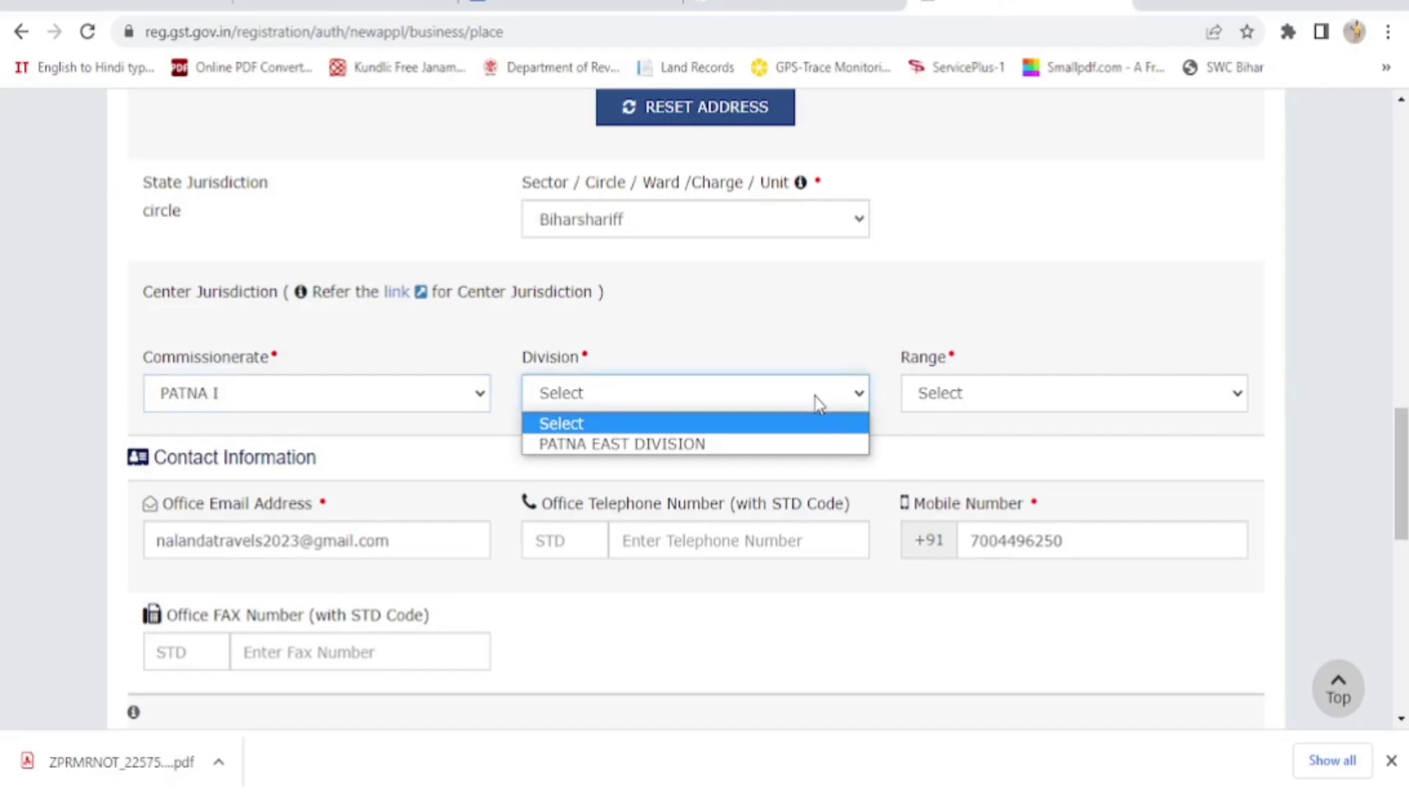
left_click(730, 446)
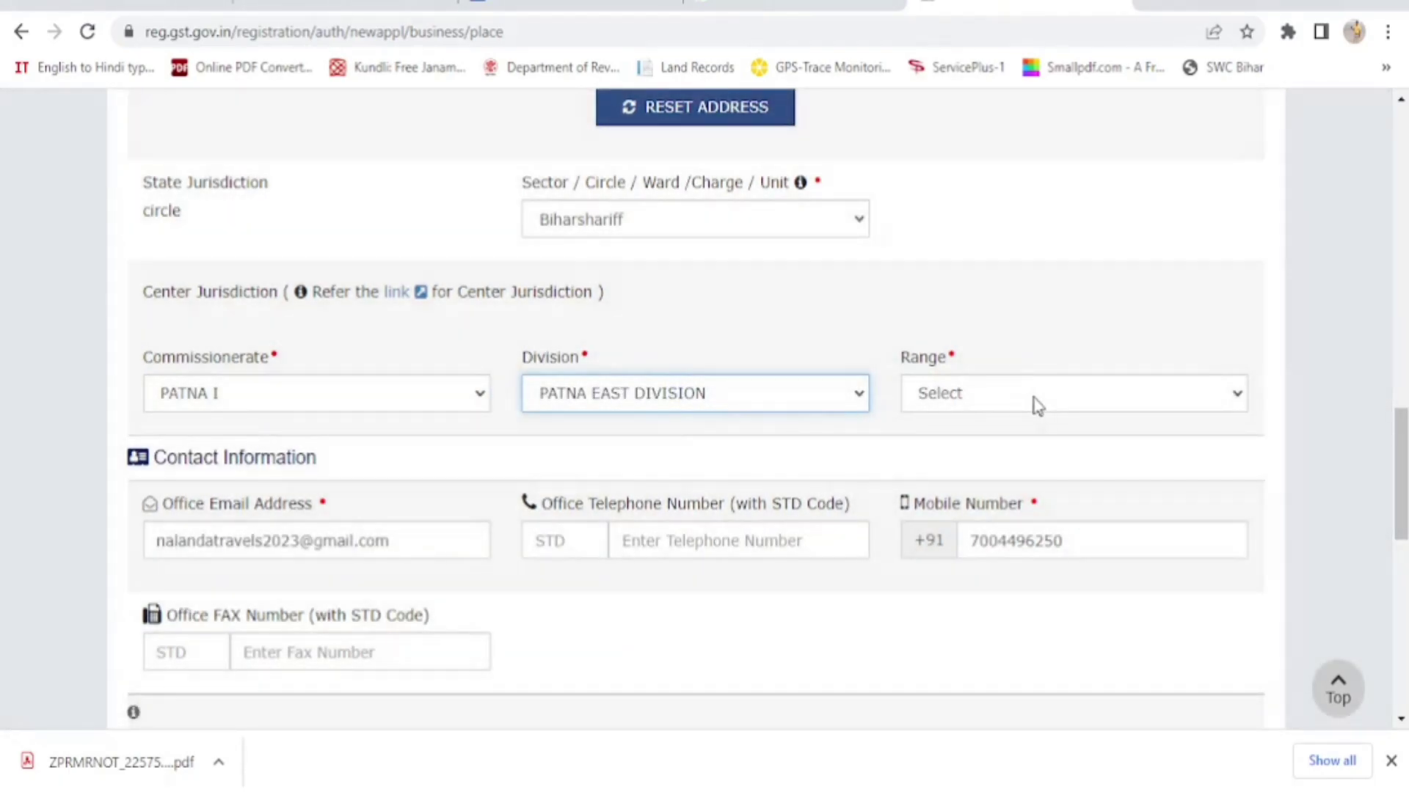
left_click(1033, 401)
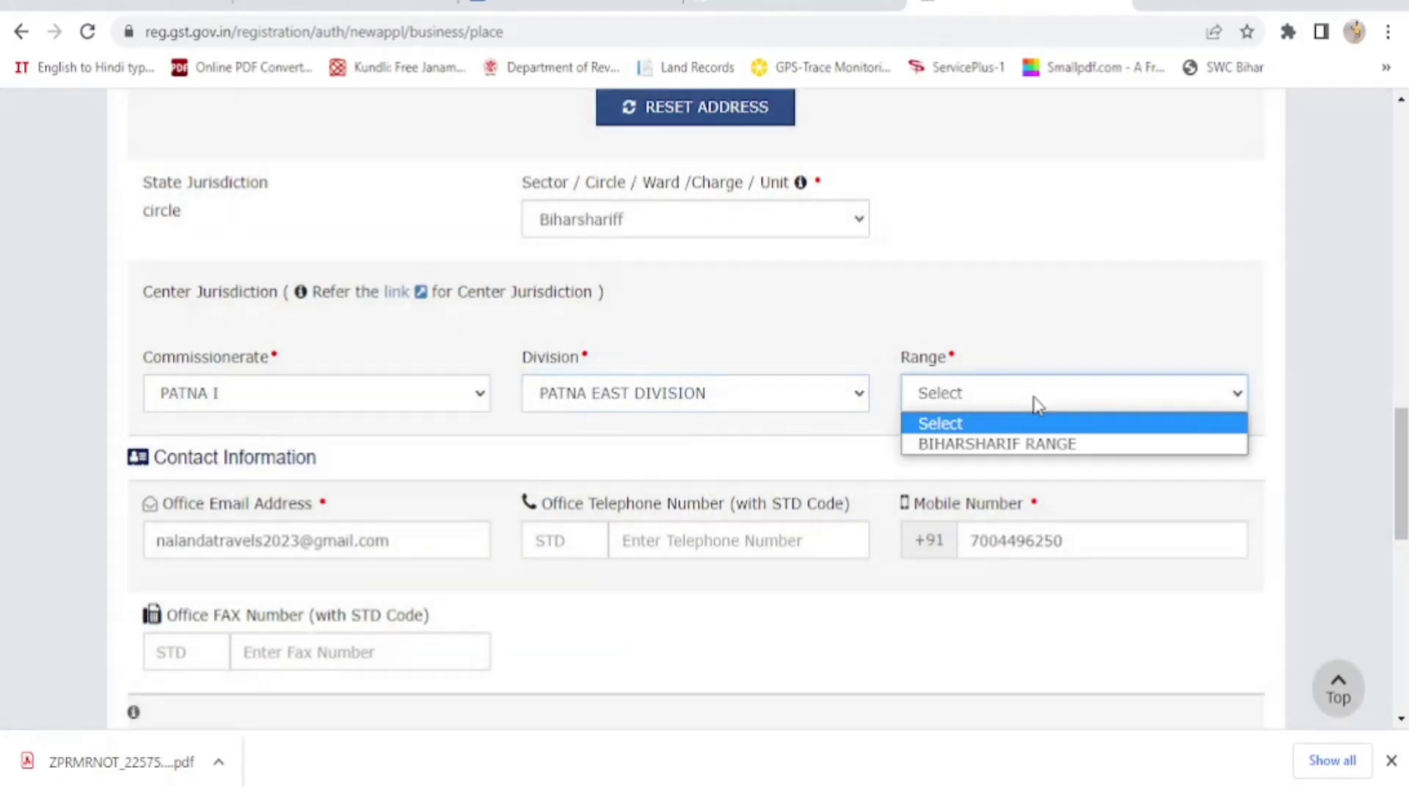
left_click(1033, 446)
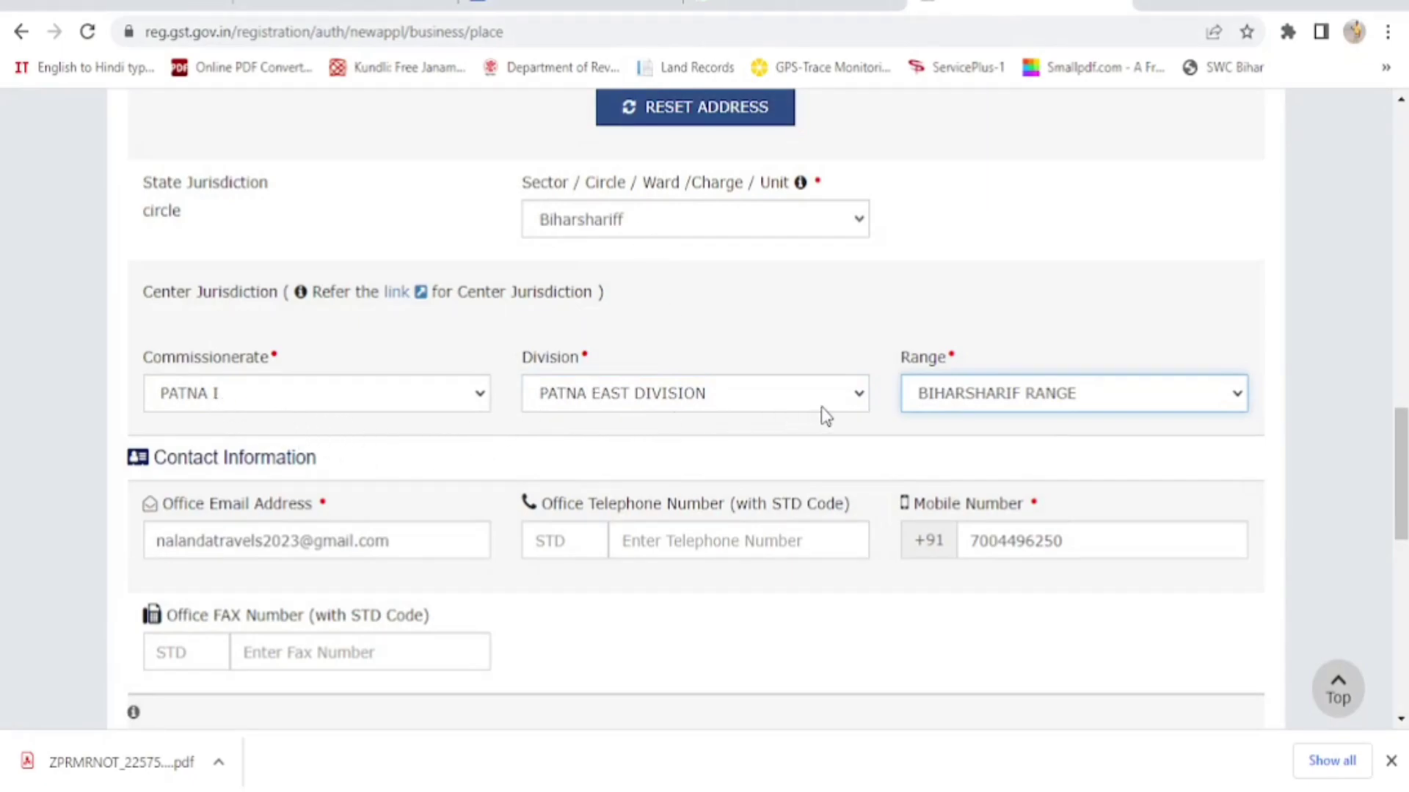
scroll(739, 484, "down", 2)
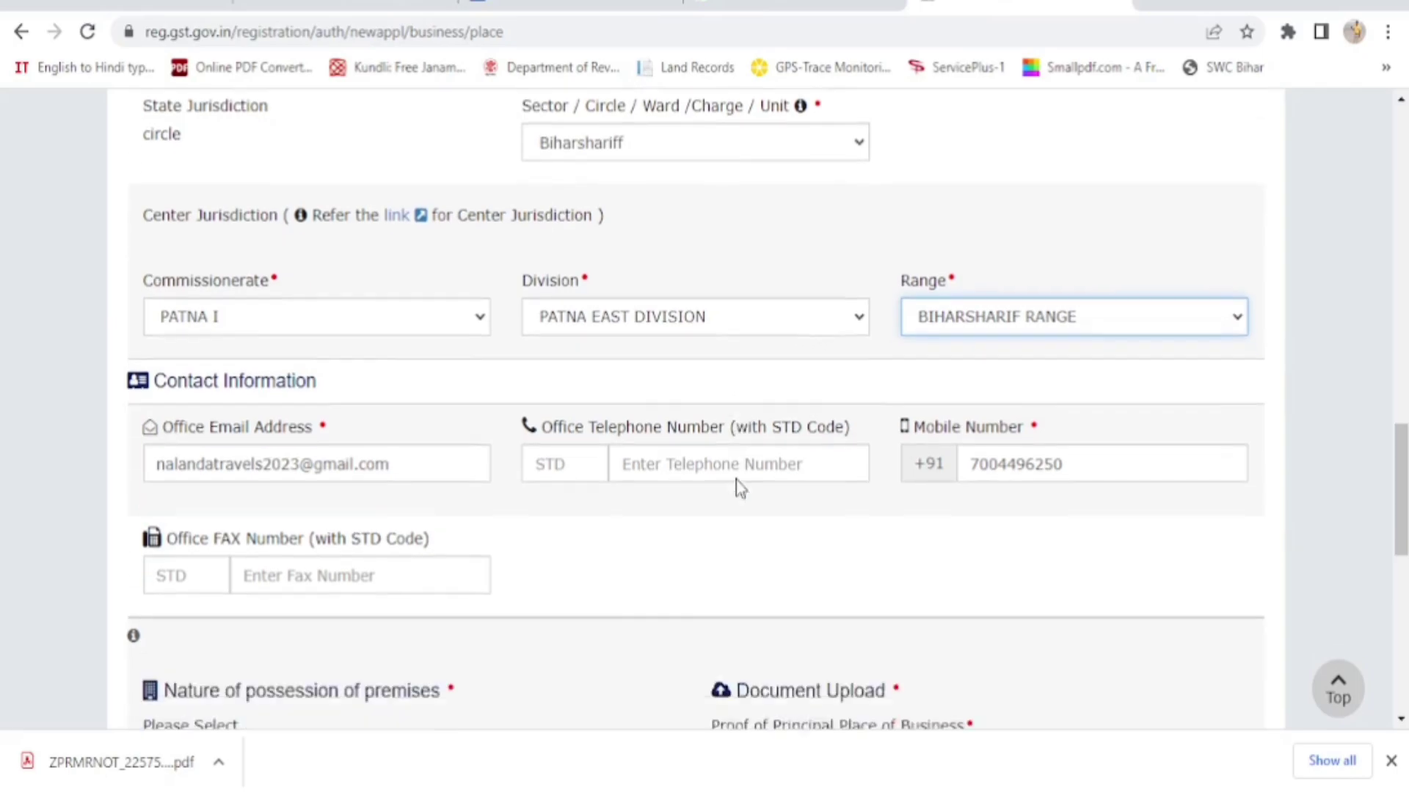
scroll(739, 487, "down", 2)
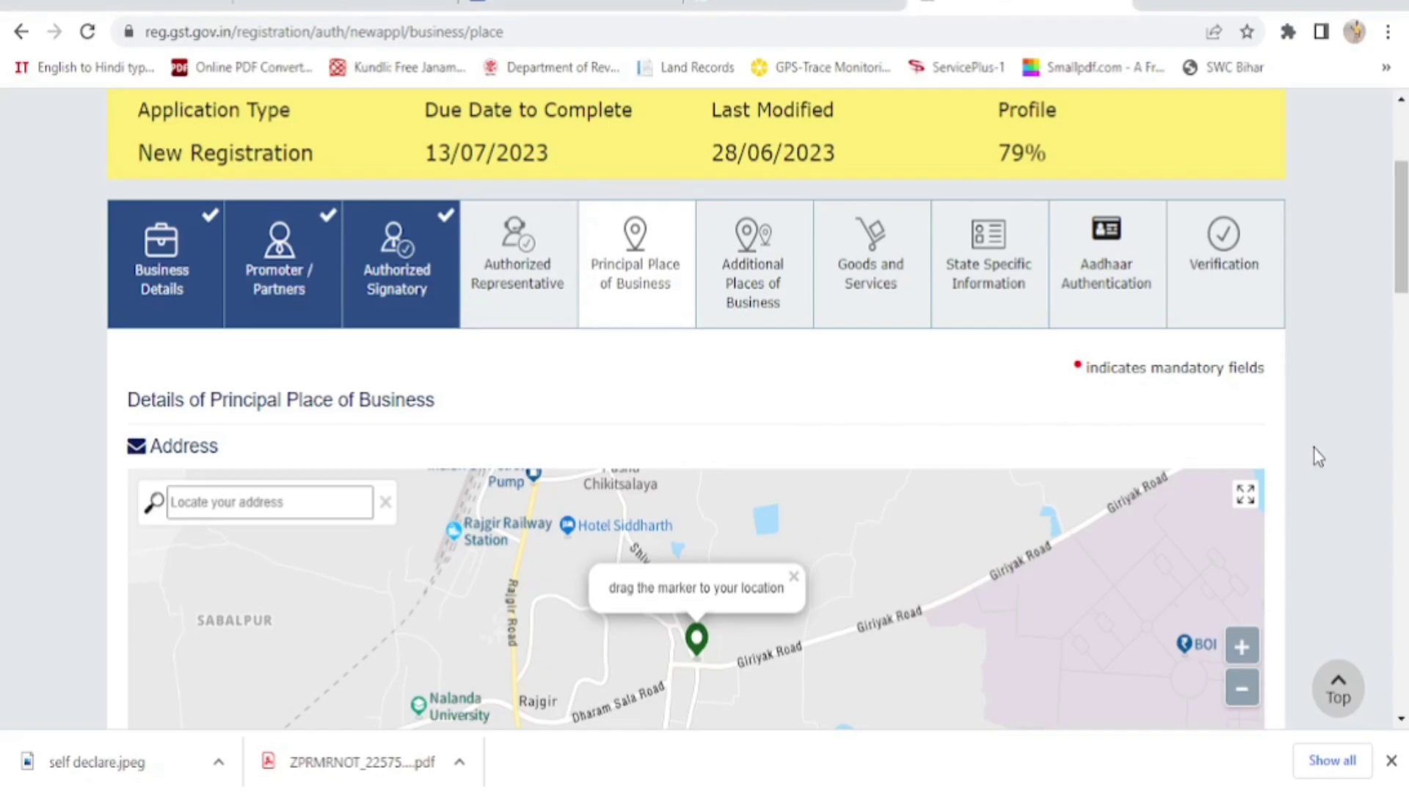
scroll(1317, 457, "down", 2)
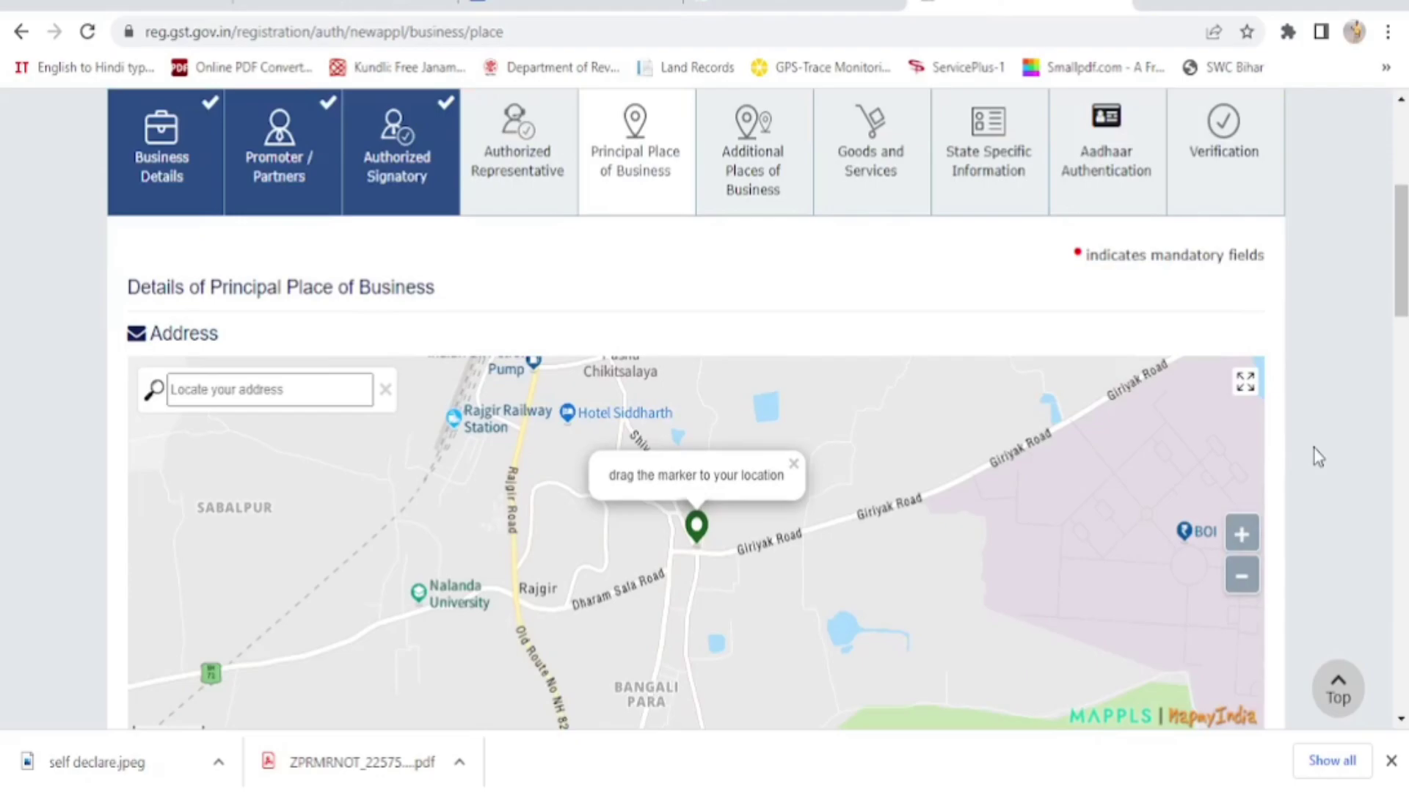
scroll(1317, 456, "down", 6)
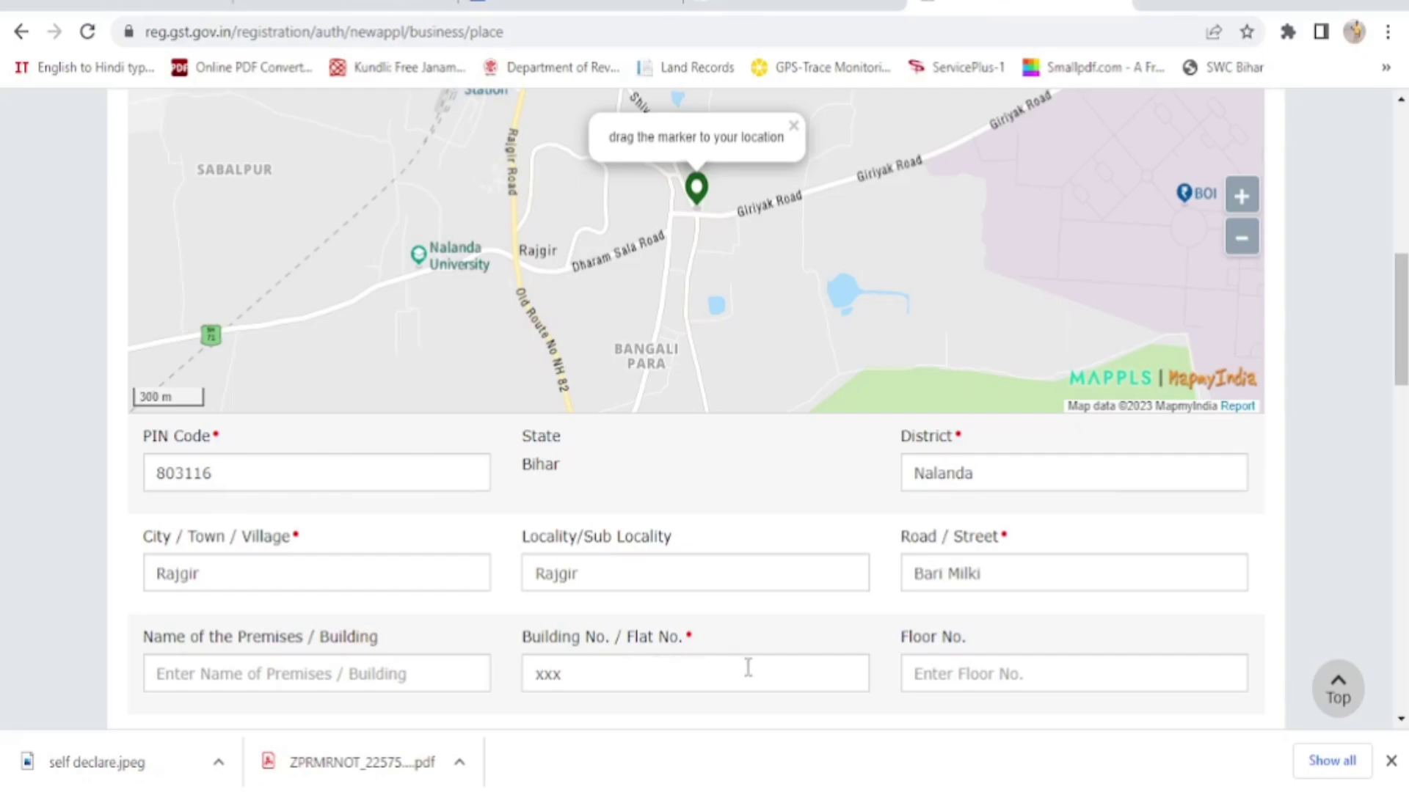
scroll(1071, 646, "down", 15)
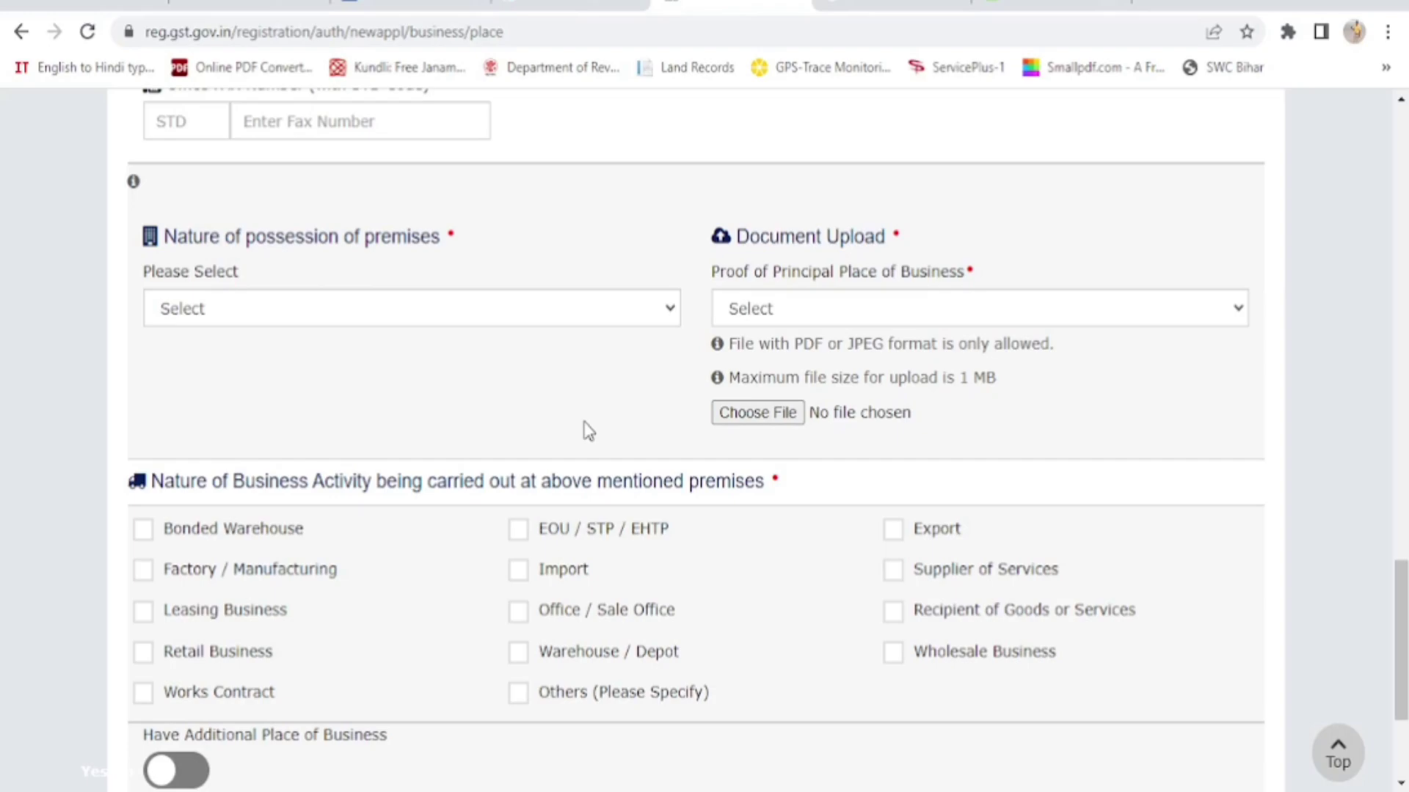
Set nature of possession to Own and the proof document type to Electricity Bill
left_click(494, 314)
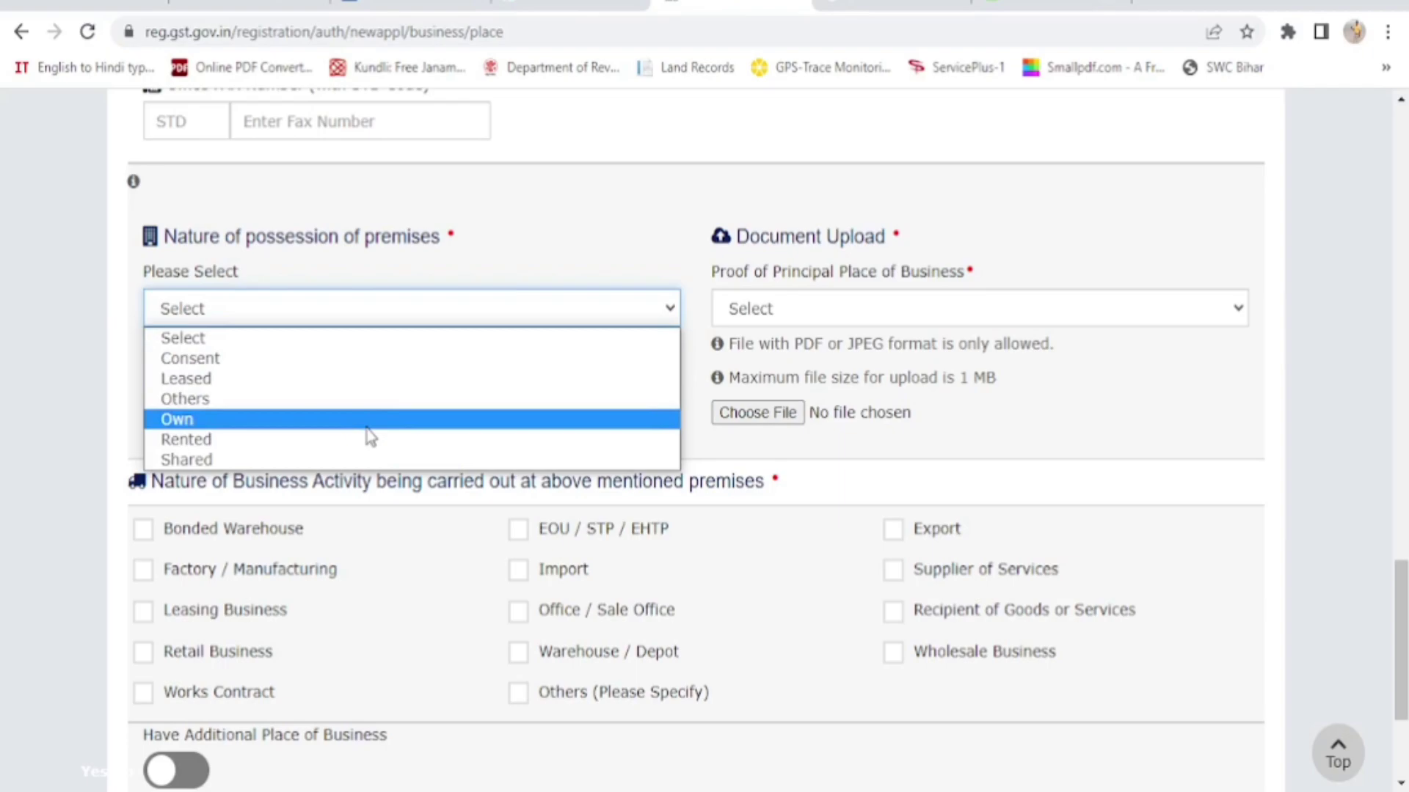
left_click(367, 427)
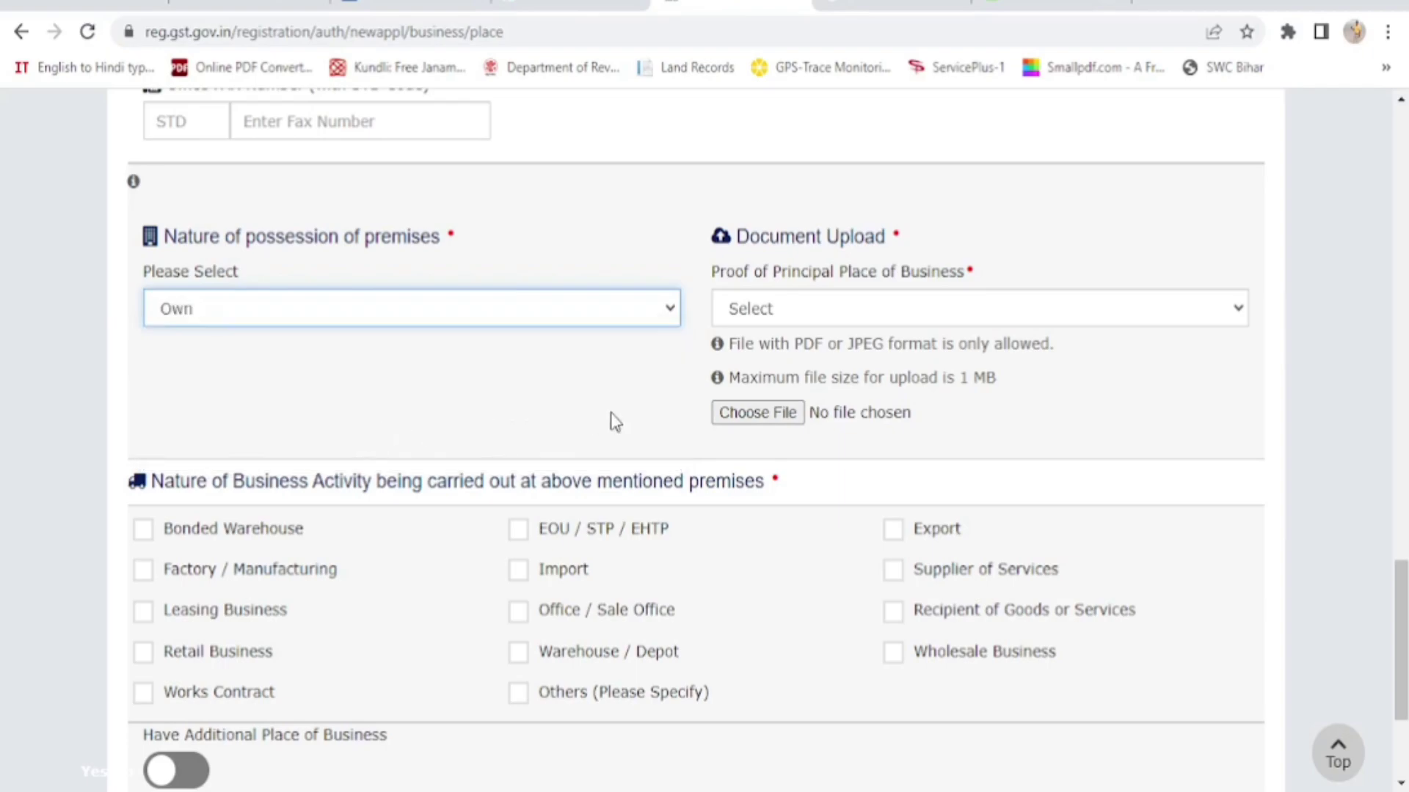
left_click(1061, 313)
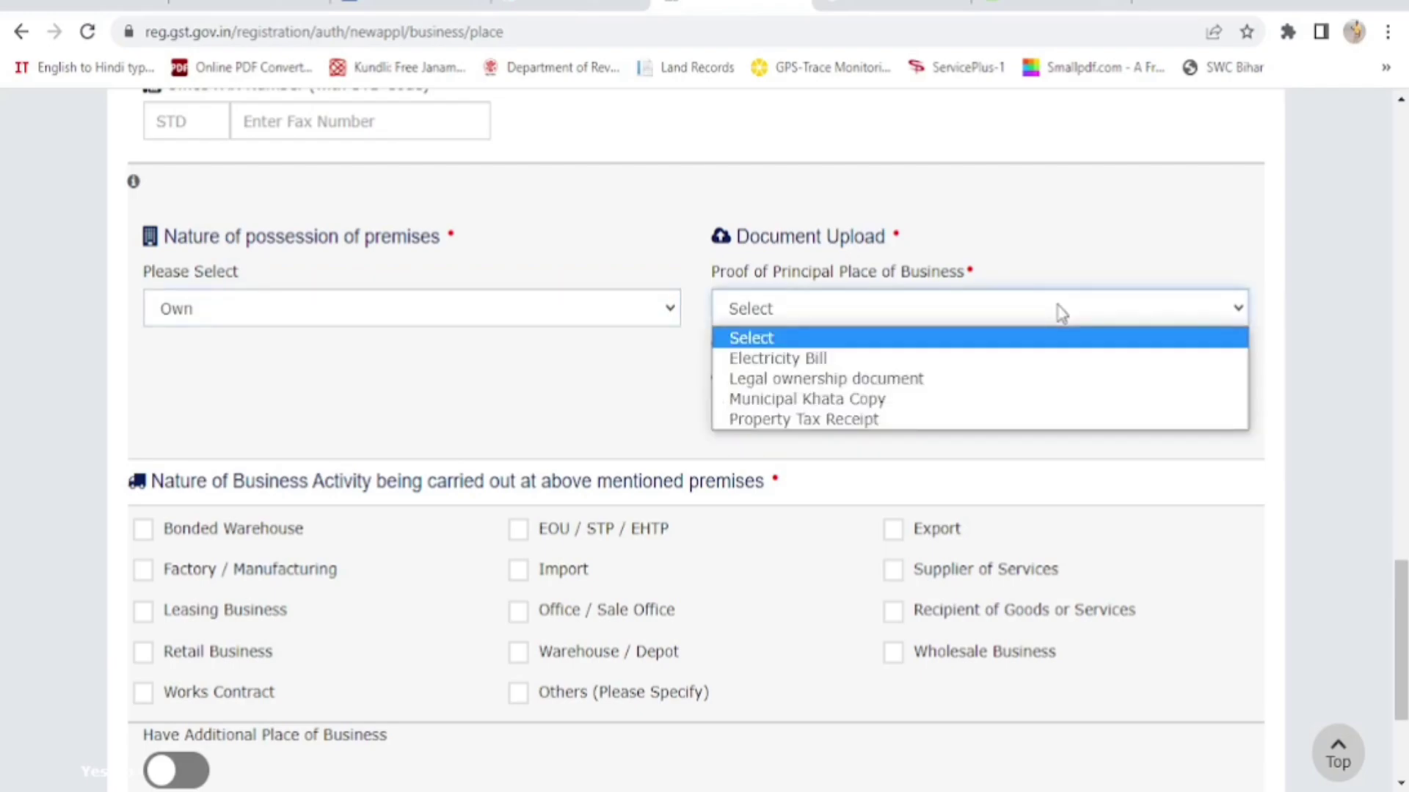
left_click(1060, 313)
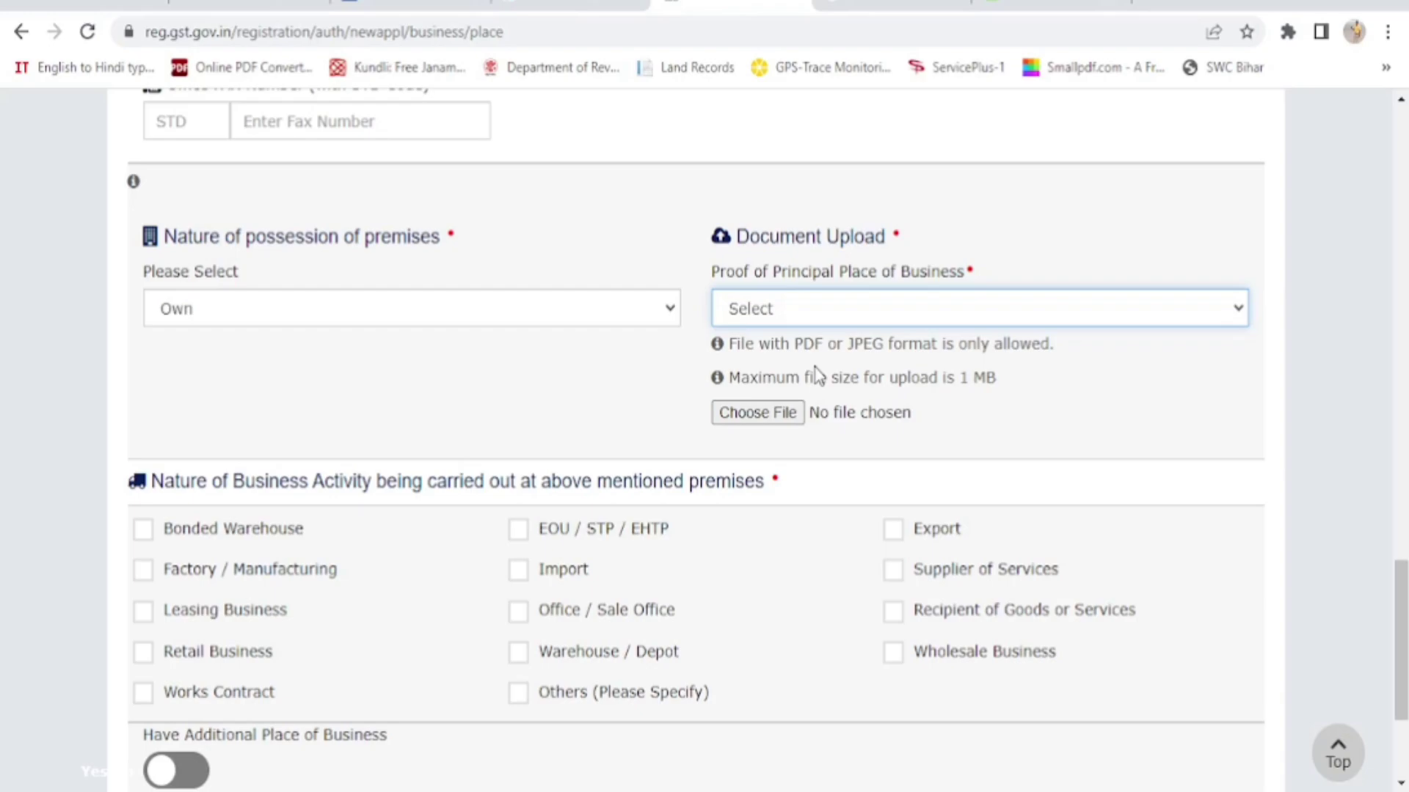
left_click(863, 312)
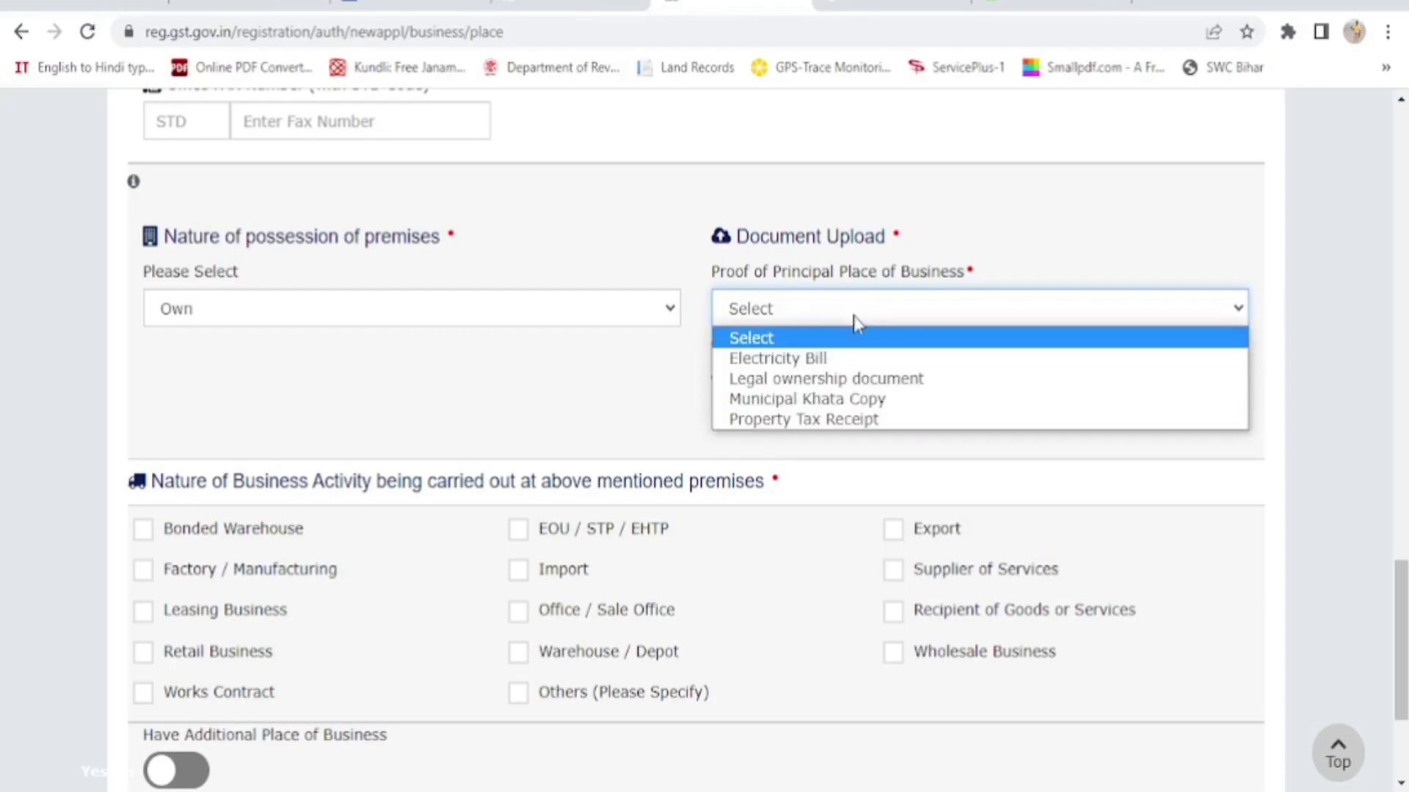
left_click(831, 360)
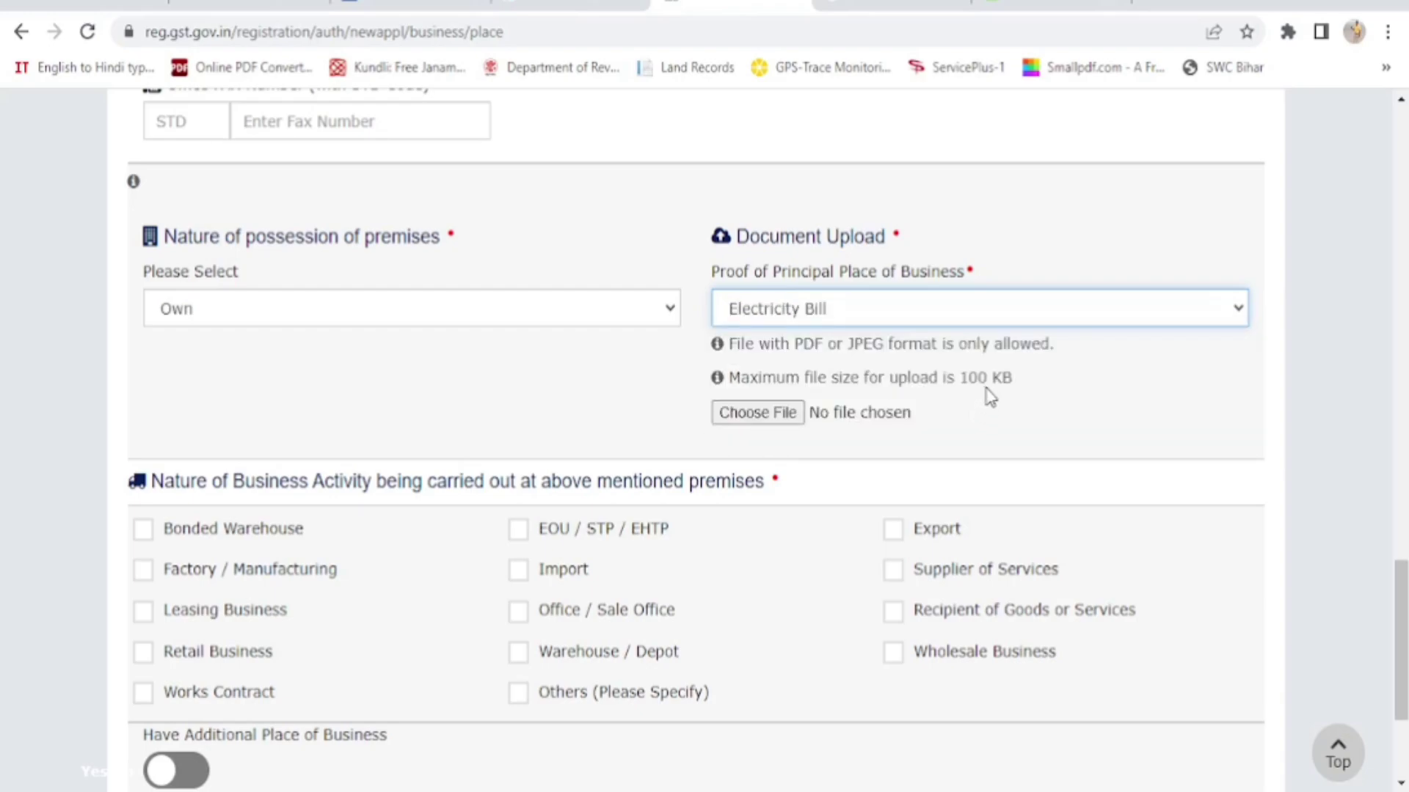
Upload the electricity bill PDF from the client's documents folder as the premises proof
left_click(748, 424)
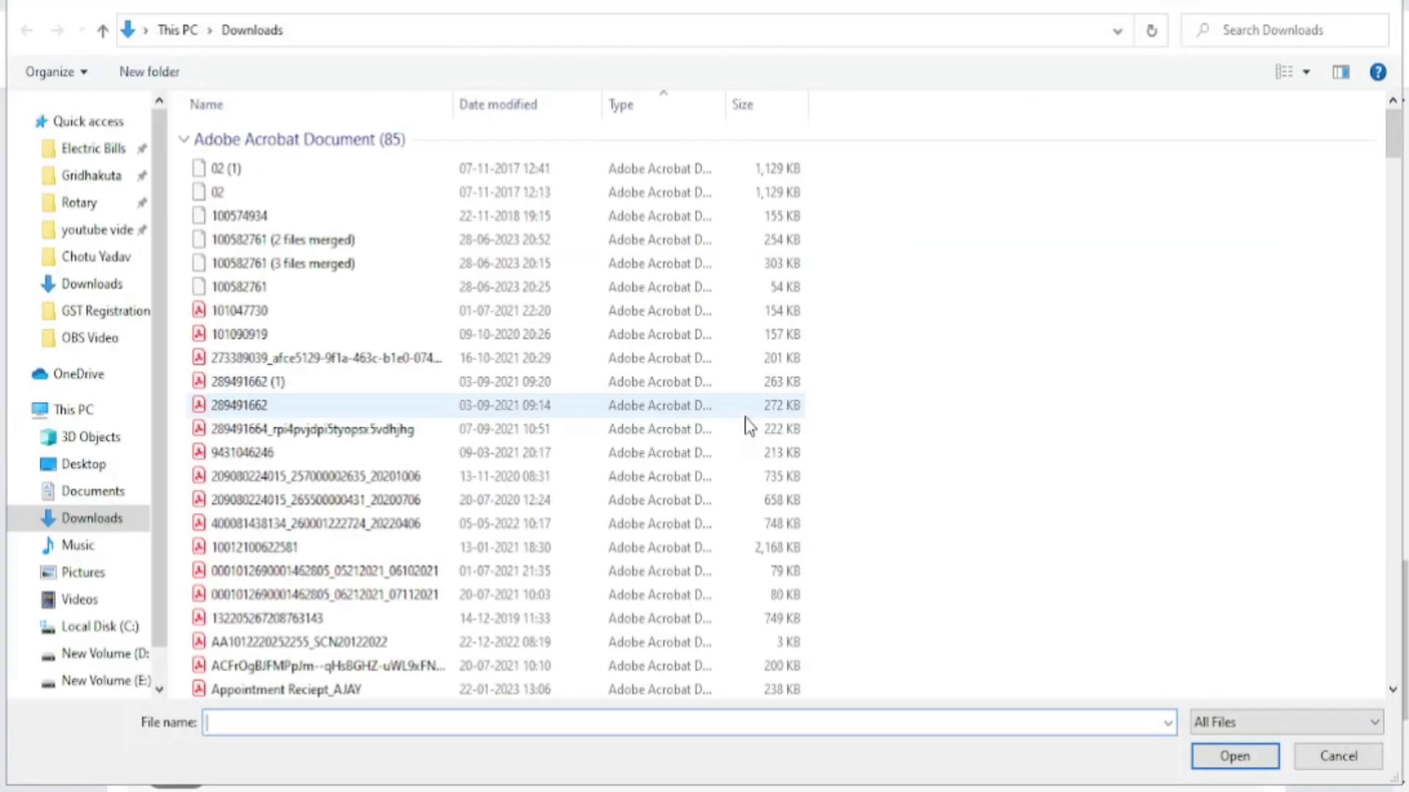
left_click(88, 263)
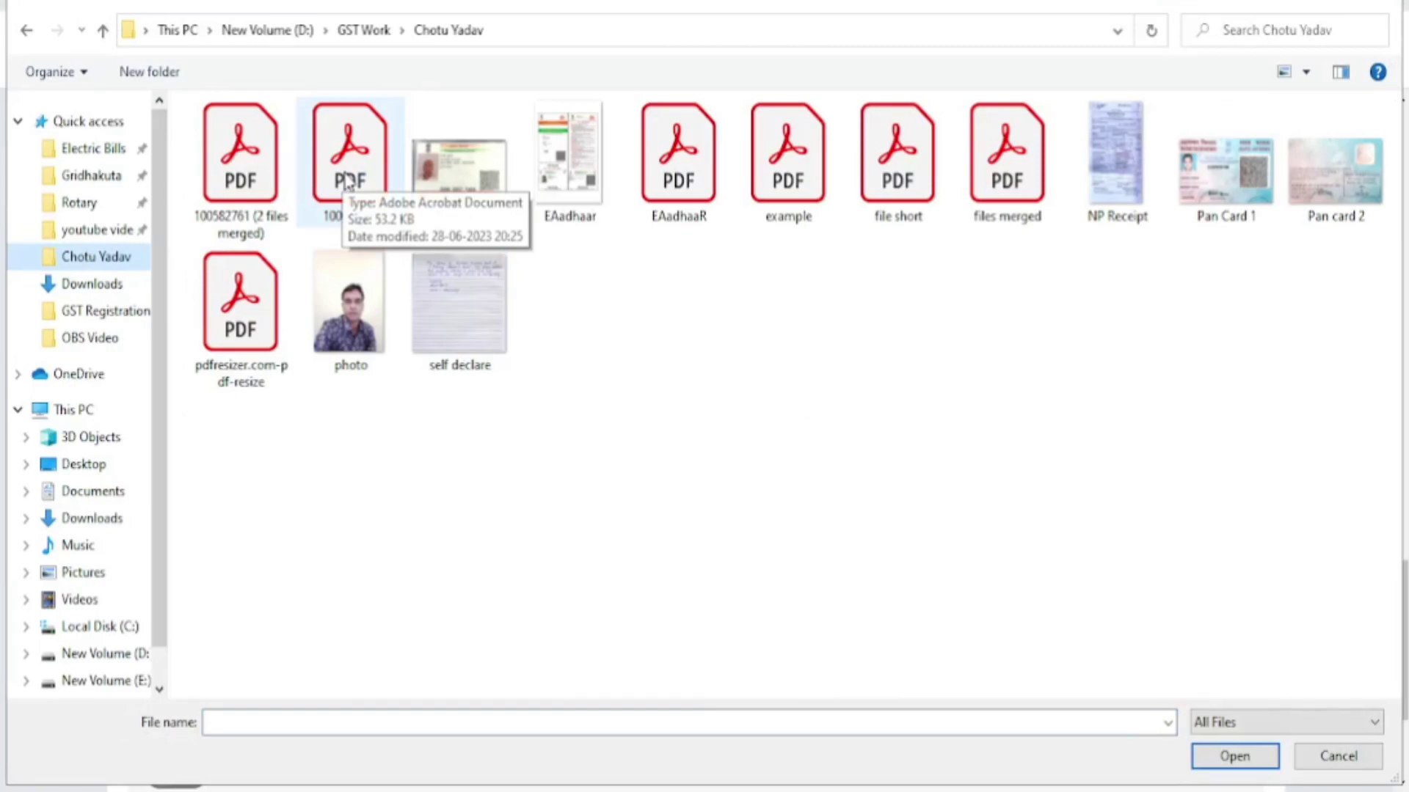
left_click(348, 182)
double_click(348, 182)
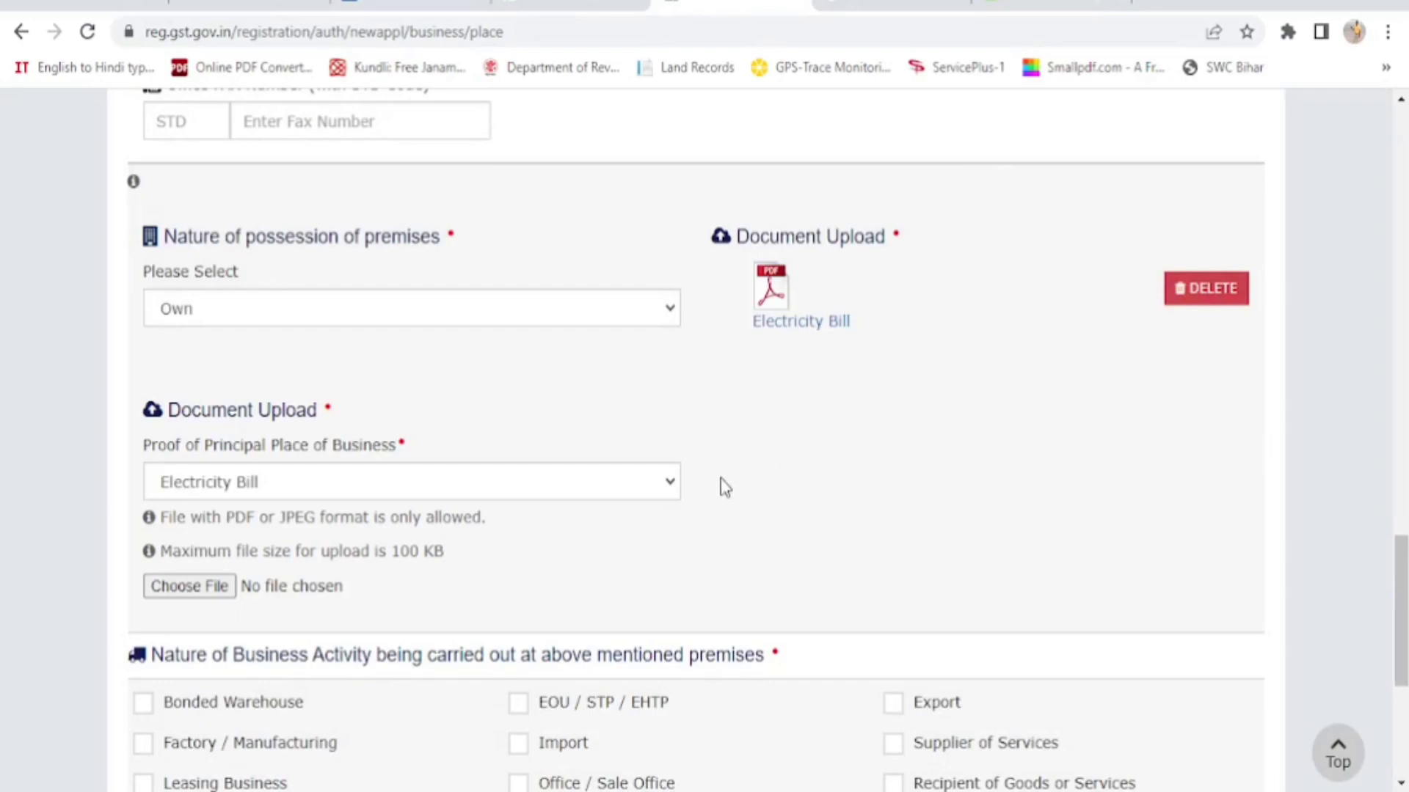
left_click(671, 487)
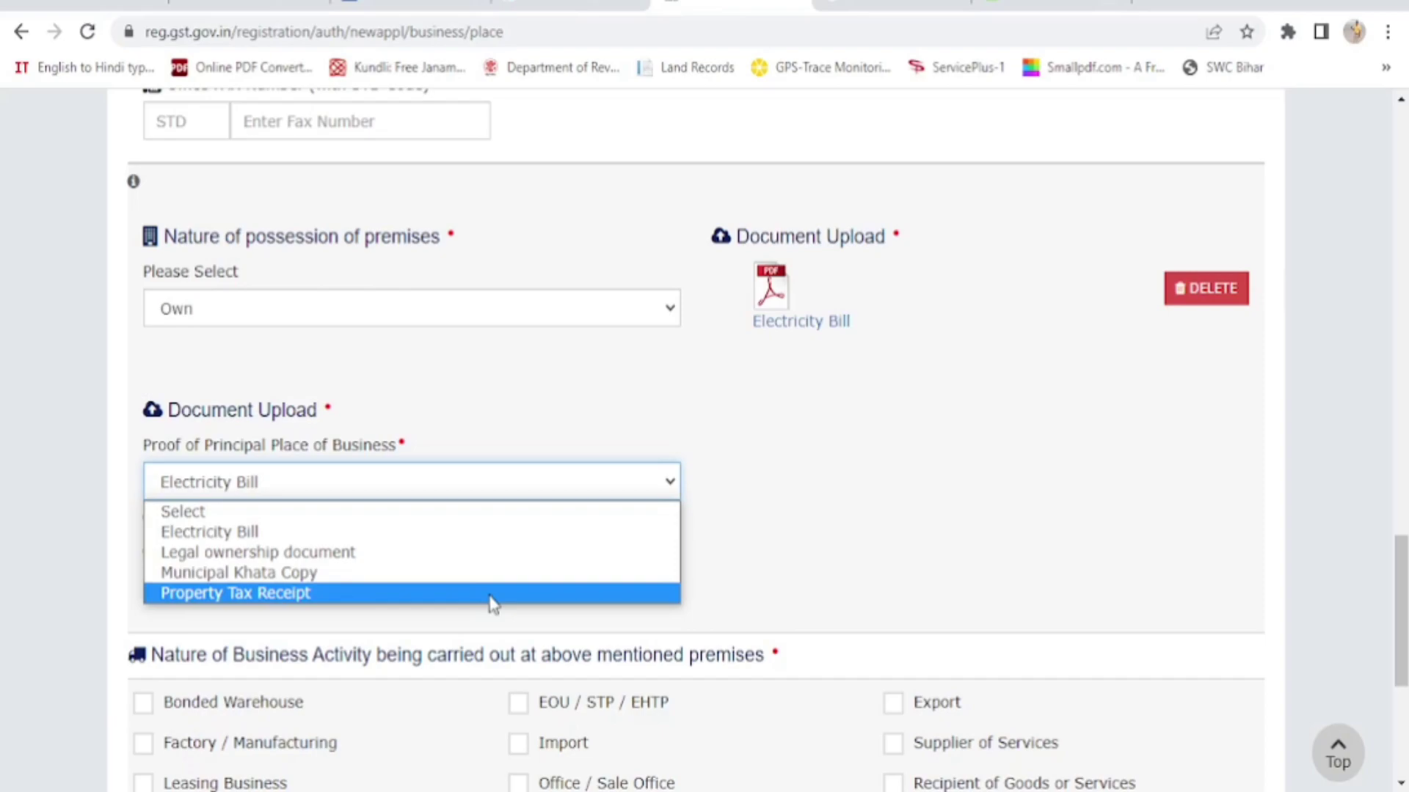
Add Property Tax Receipt as a second proof, uploading 'NP Receipt (2 files merged)' from Quick access
left_click(492, 595)
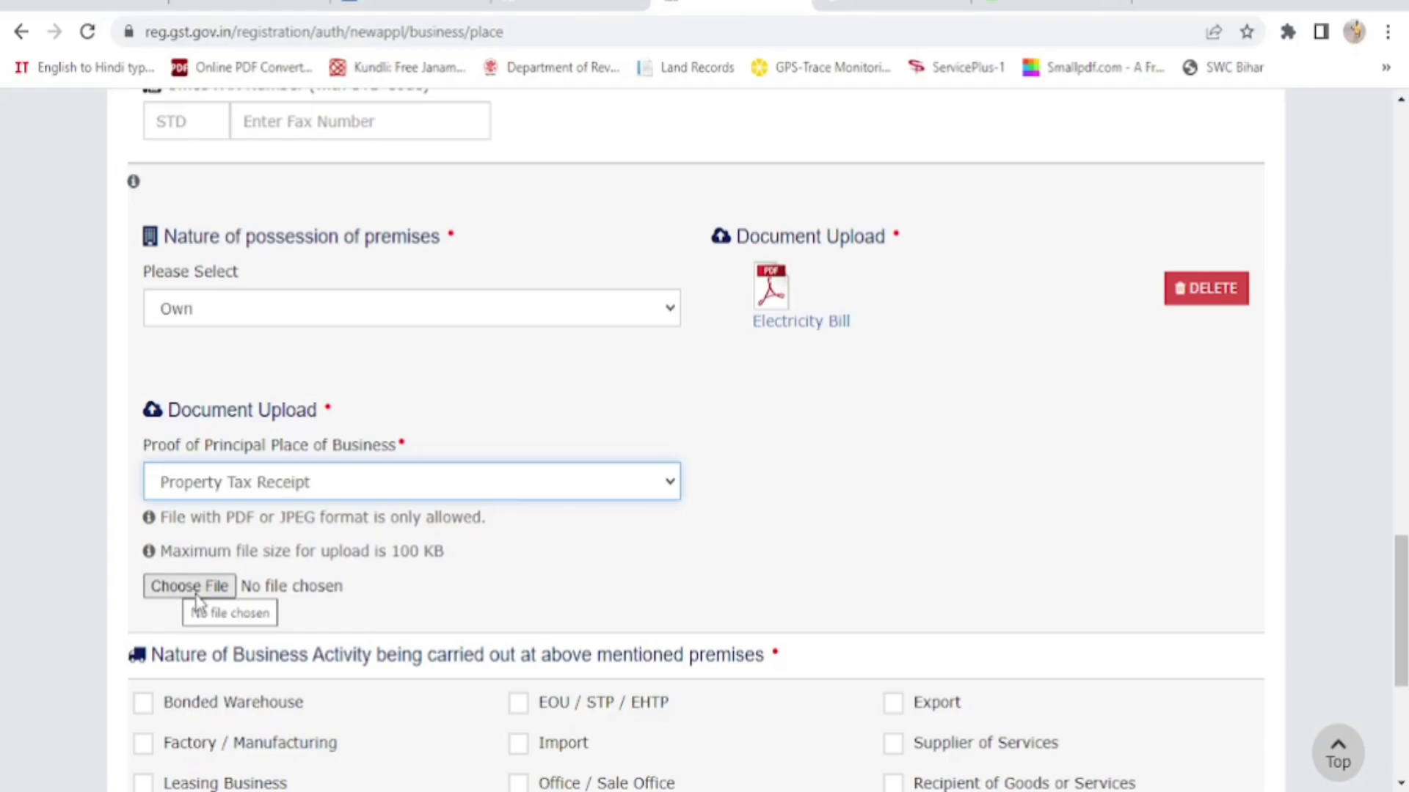
left_click(197, 598)
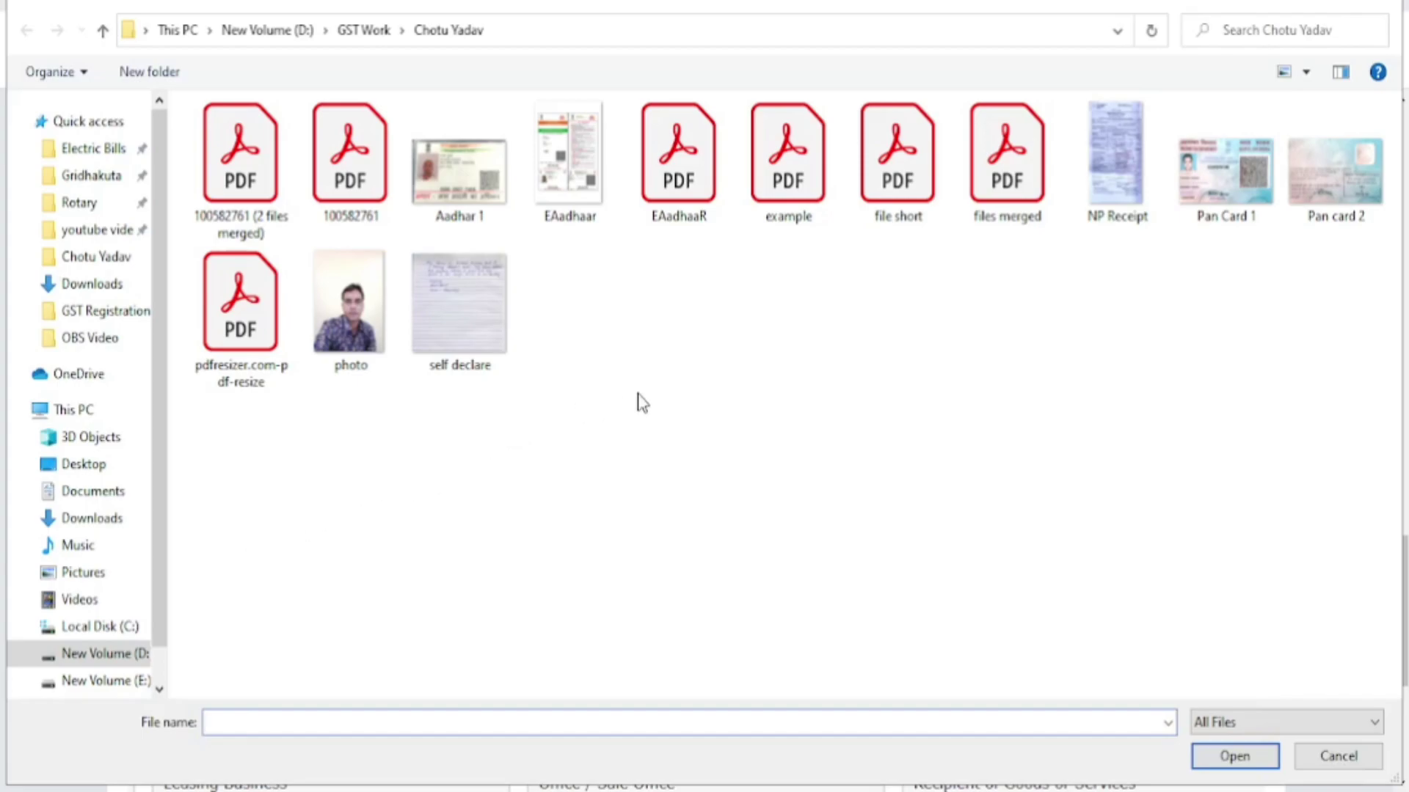
key("Escape")
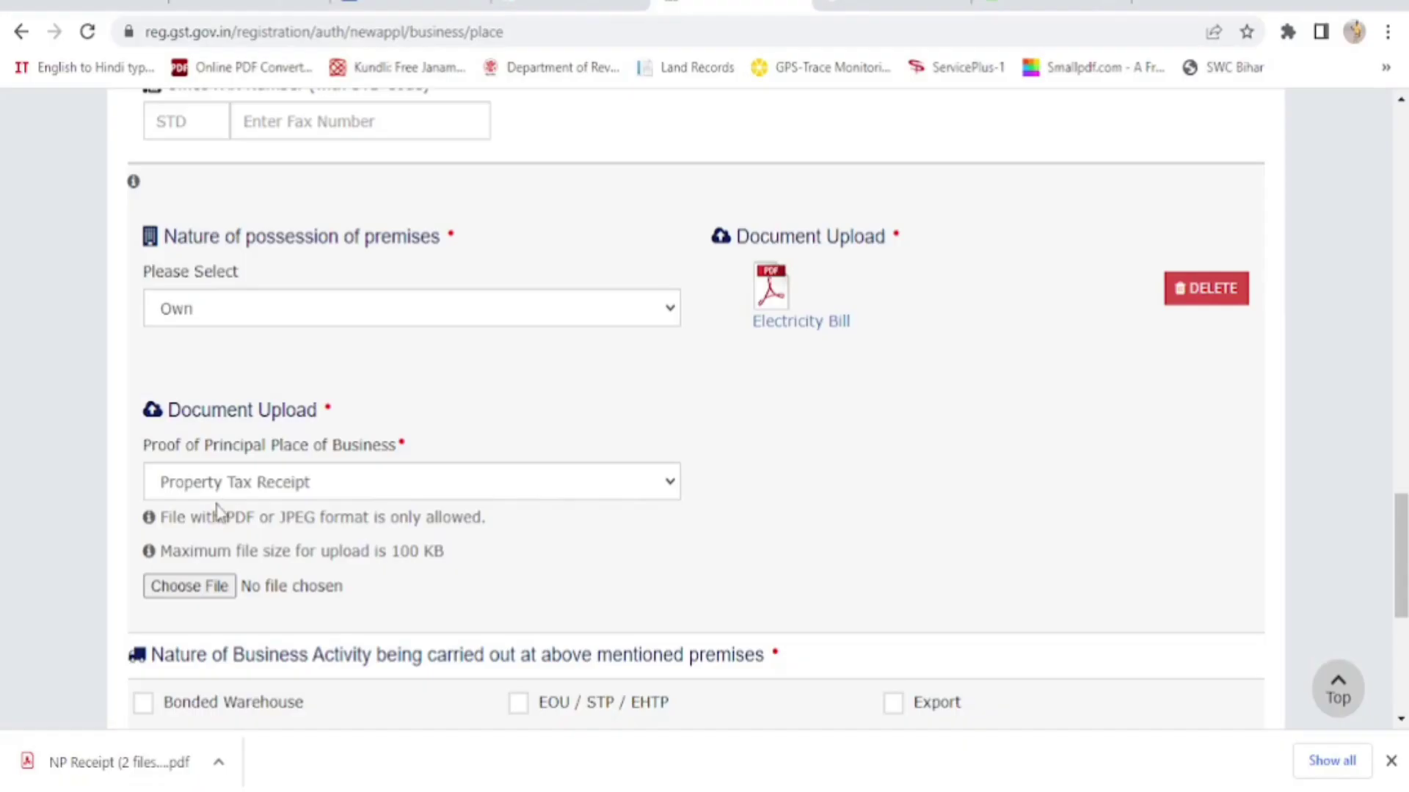
left_click(199, 589)
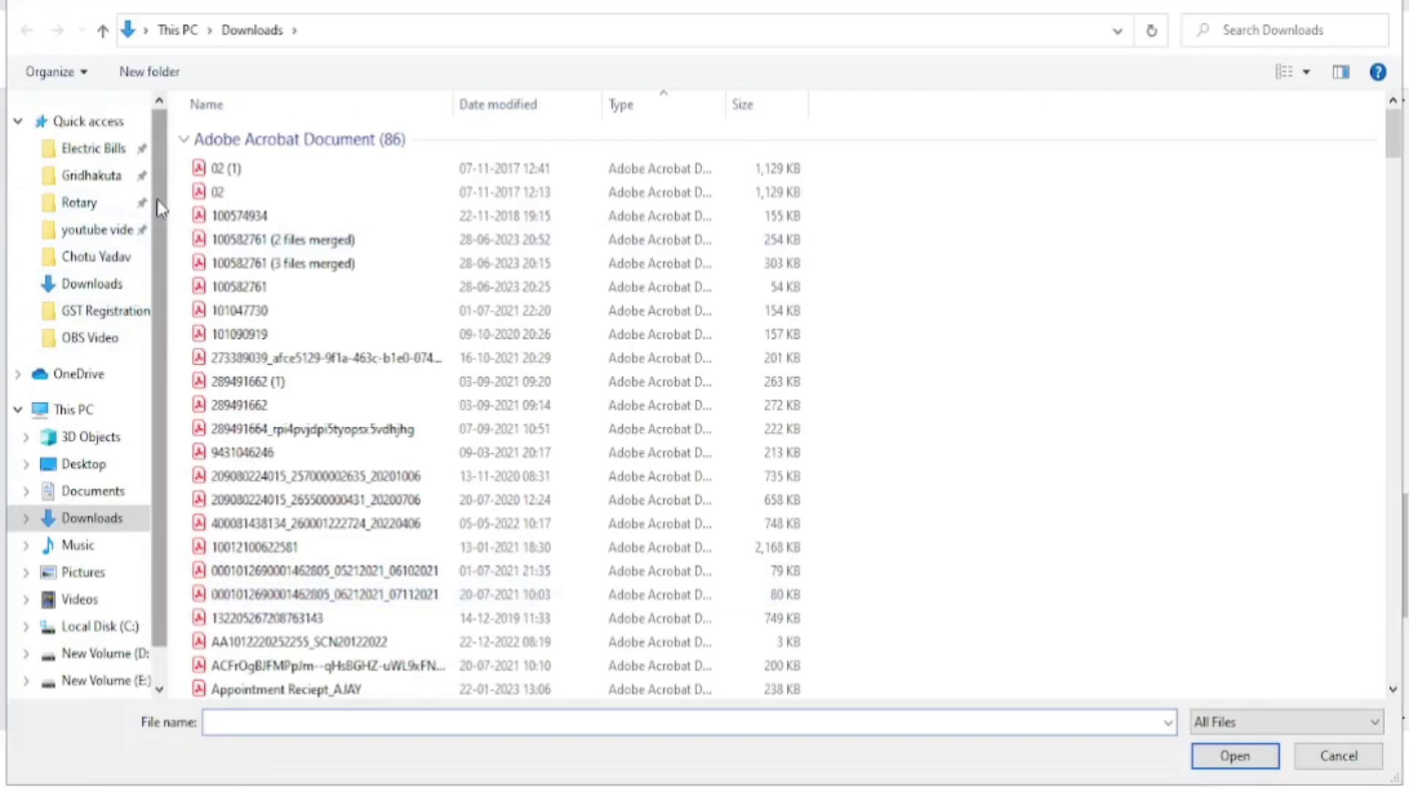
left_click(89, 124)
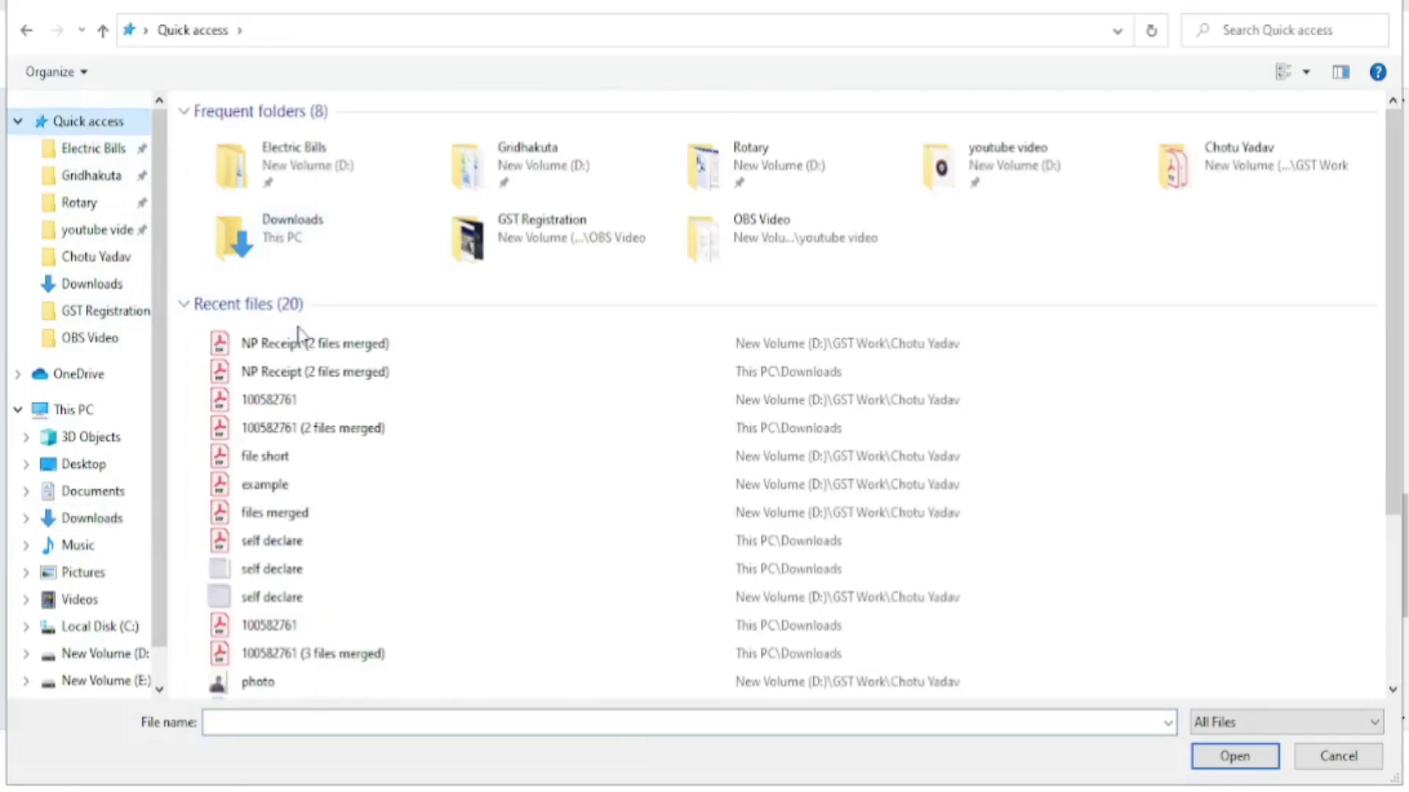
left_click(311, 358)
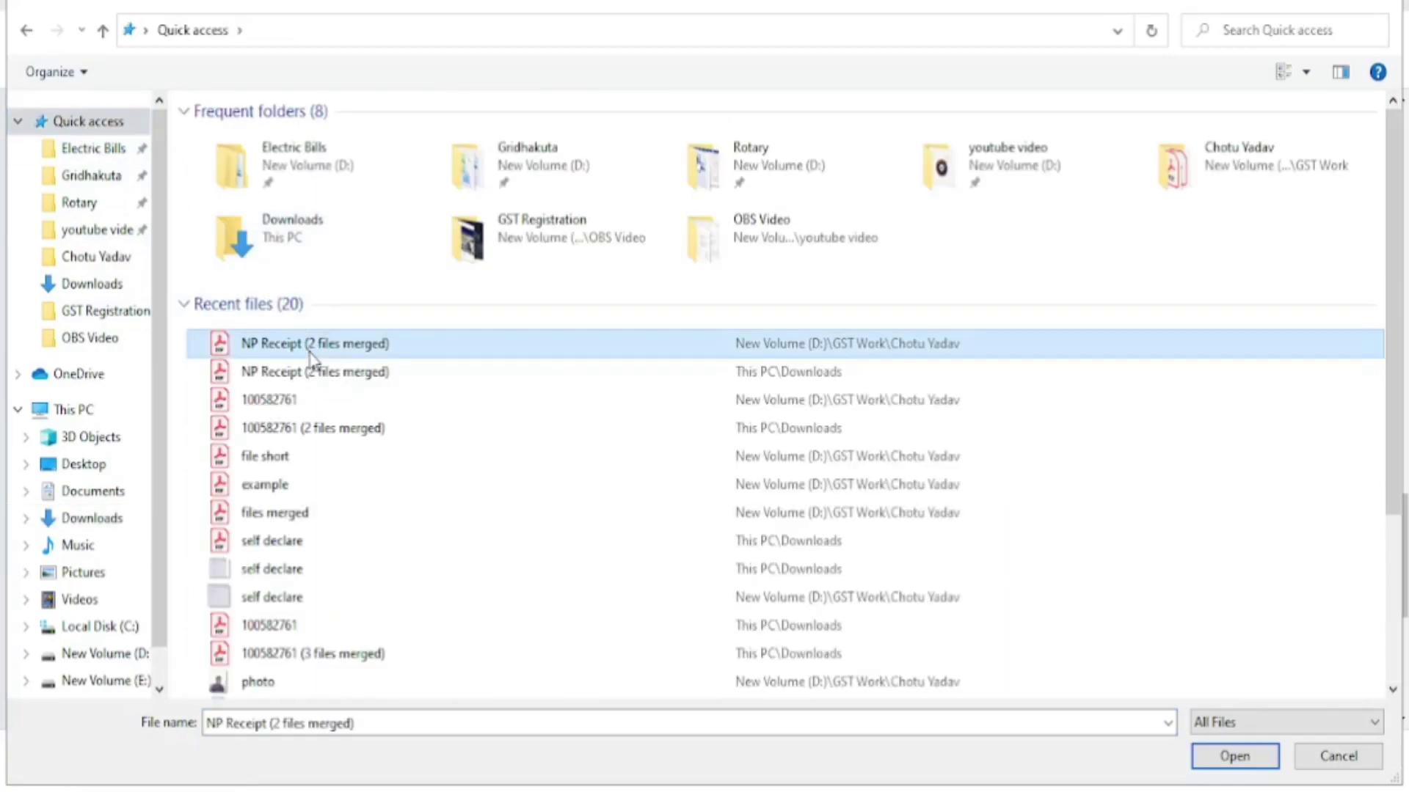
double_click(311, 358)
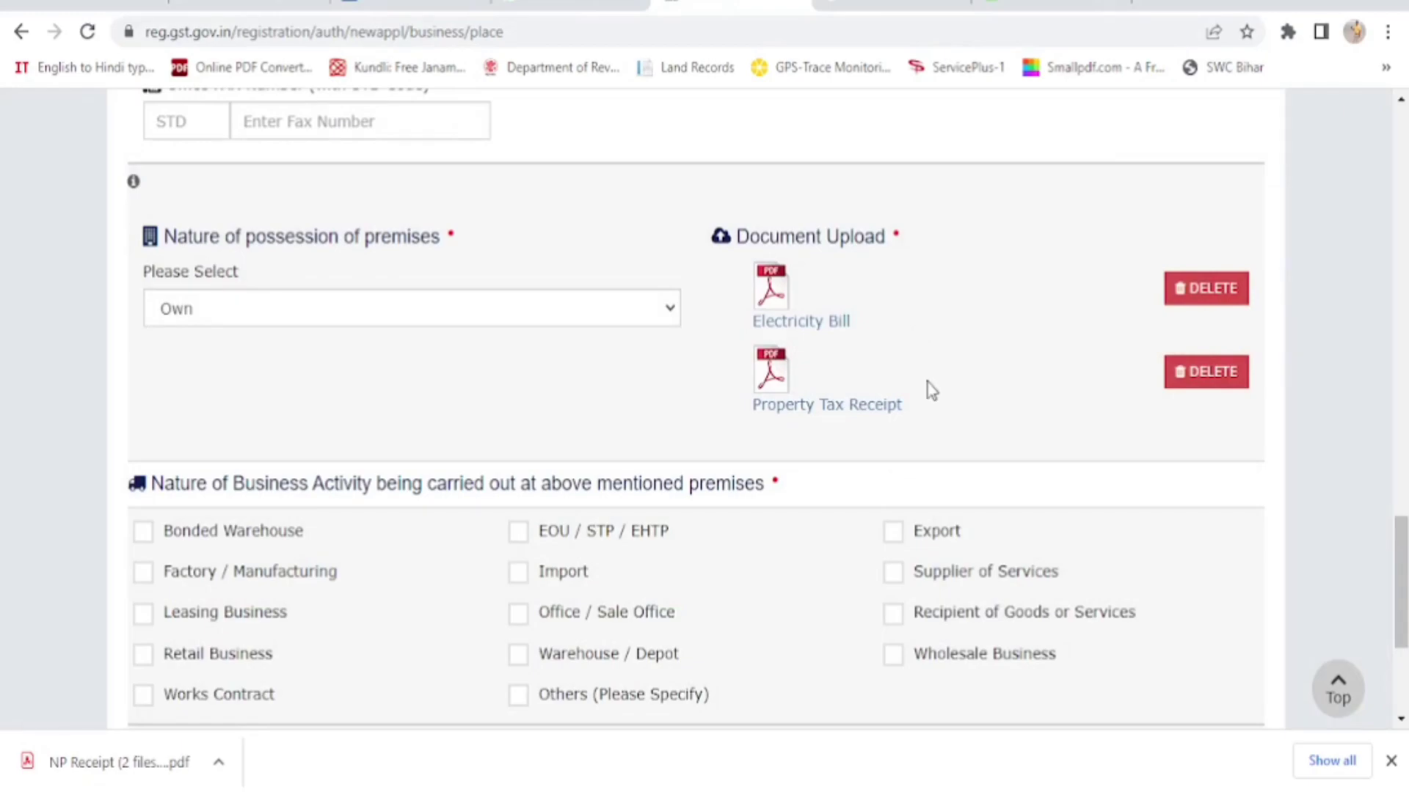
Leave Office / Sale Office as the only ticked business activity and save the premises details
scroll(931, 398, "down", 3)
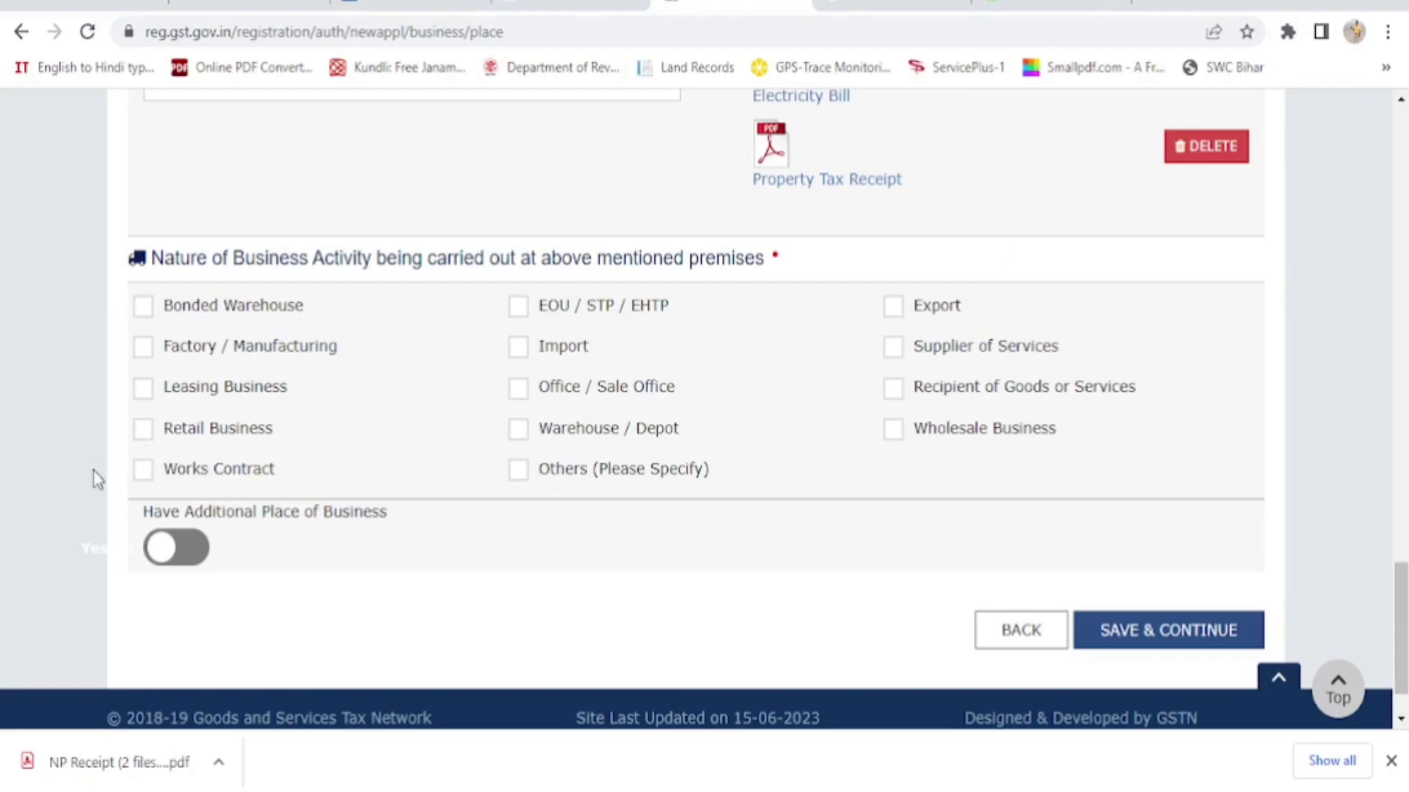
left_click(145, 473)
left_click(144, 348)
left_click(145, 433)
left_click(144, 428)
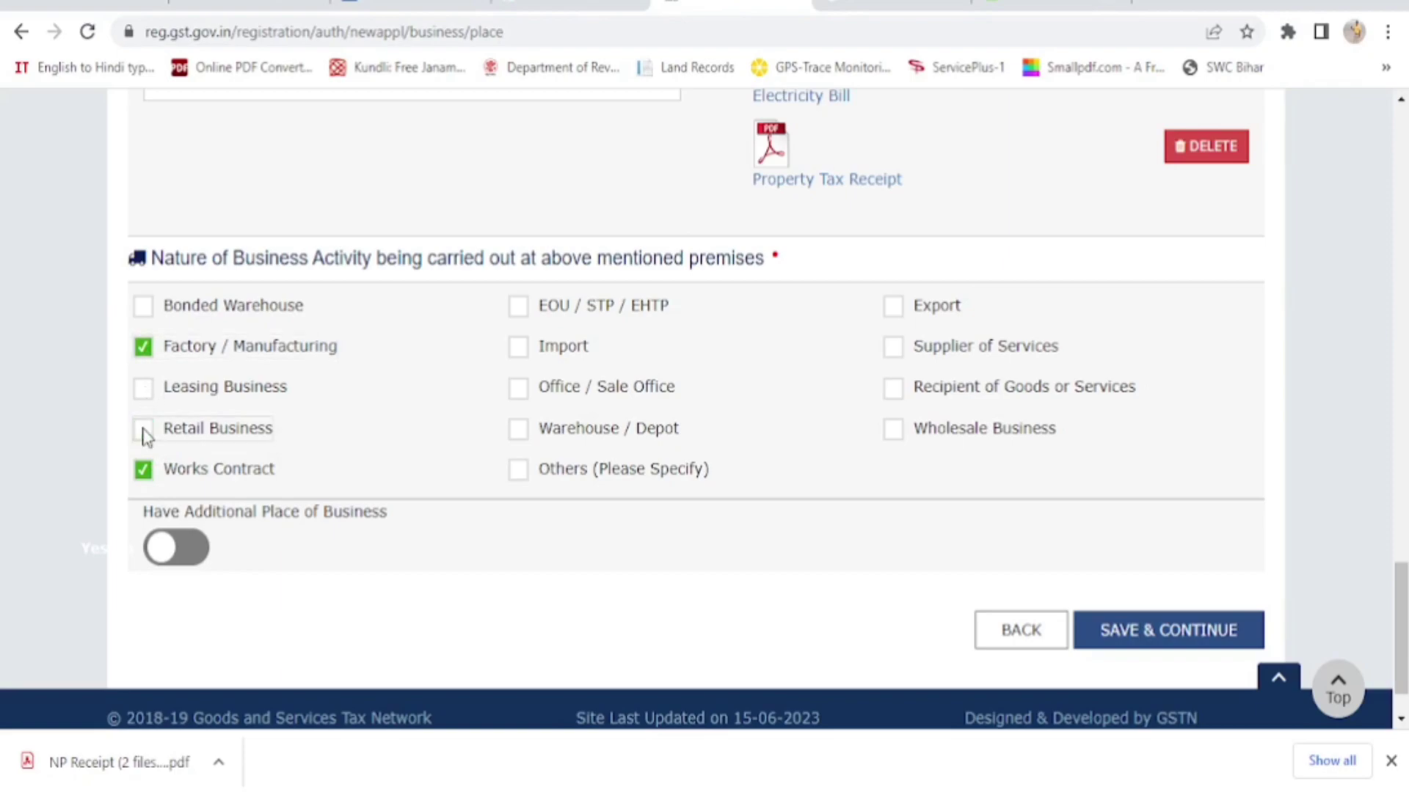
left_click(146, 348)
left_click(150, 475)
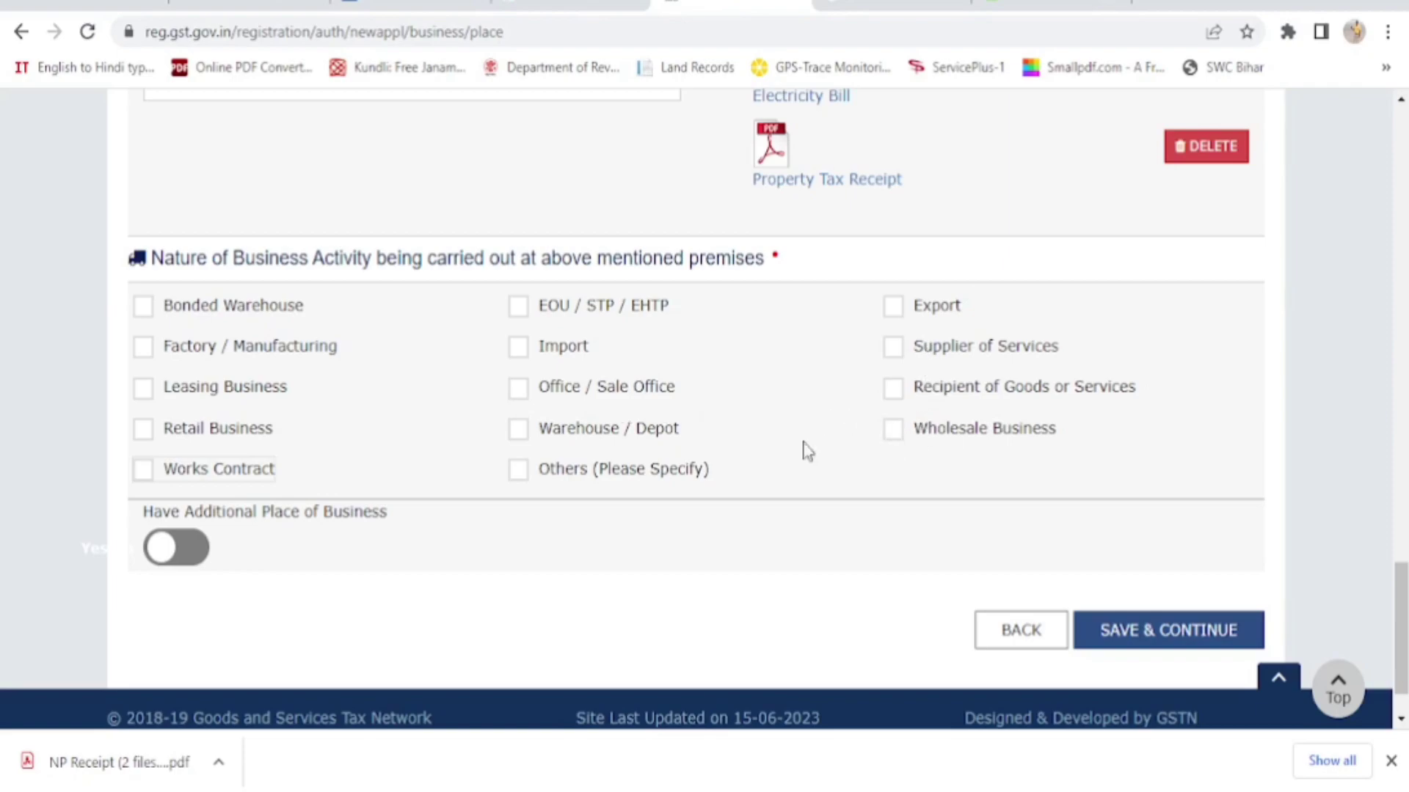
left_click(519, 390)
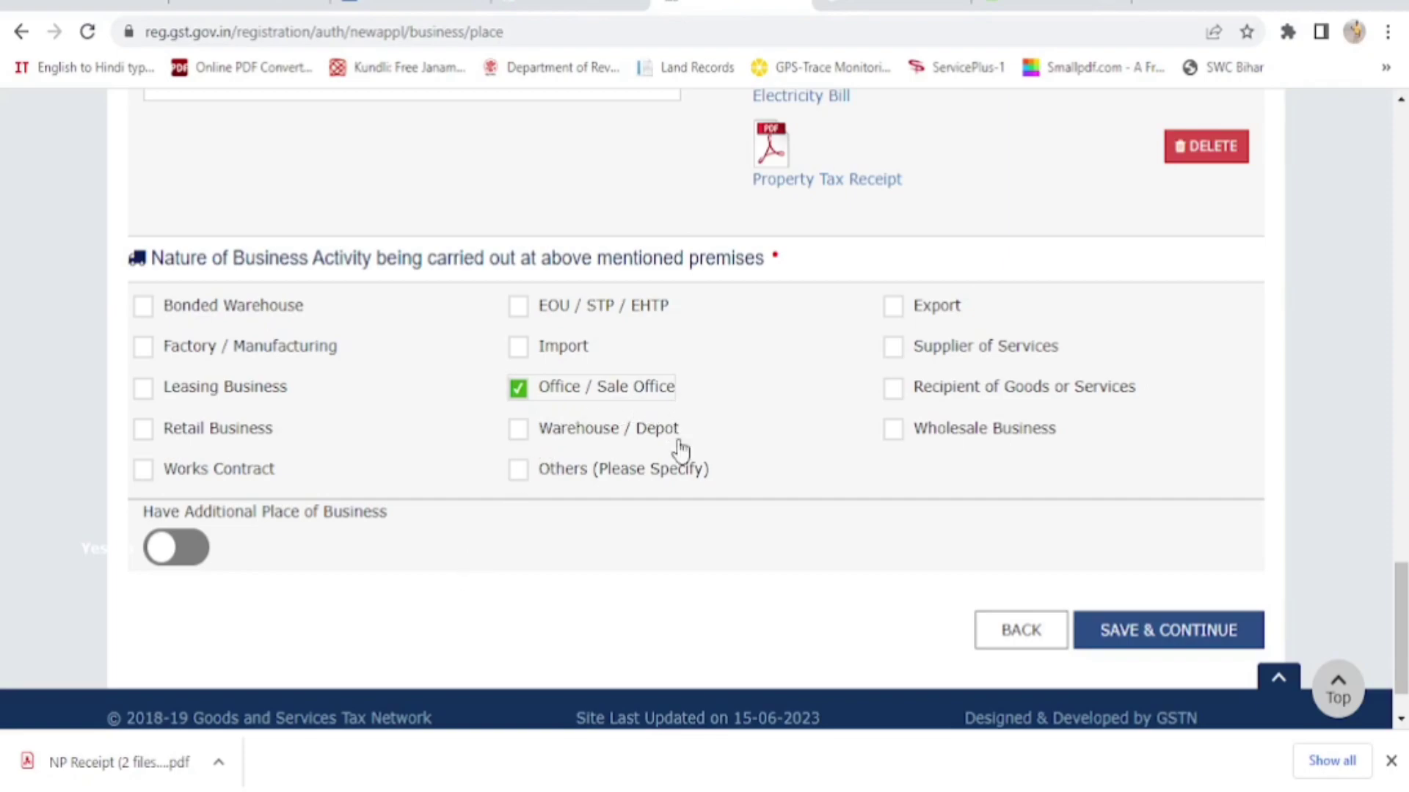
left_click(1198, 643)
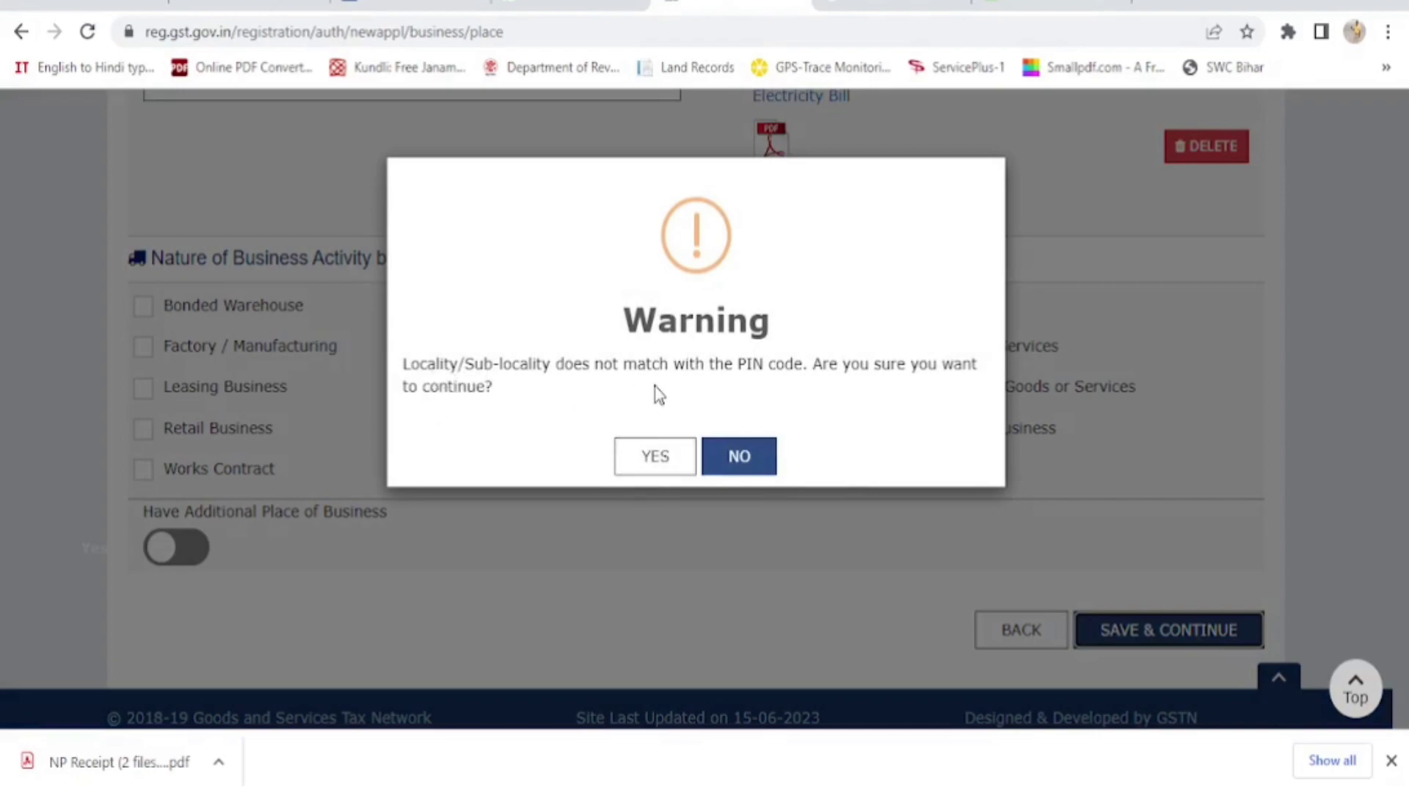
Accept the locality/PIN mismatch warning and continue past Additional Places of Business to Goods and Services
left_click(657, 460)
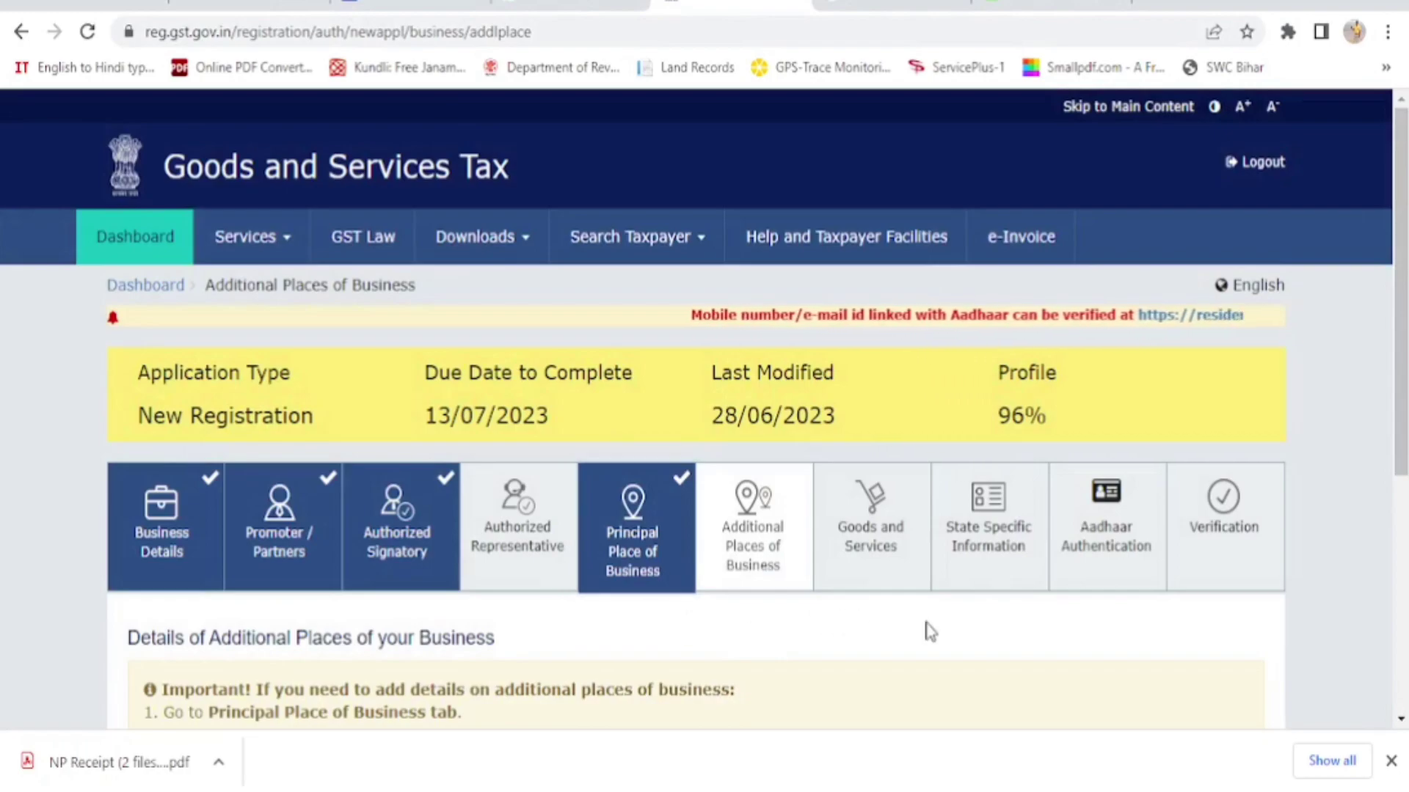
scroll(930, 631, "down", 3)
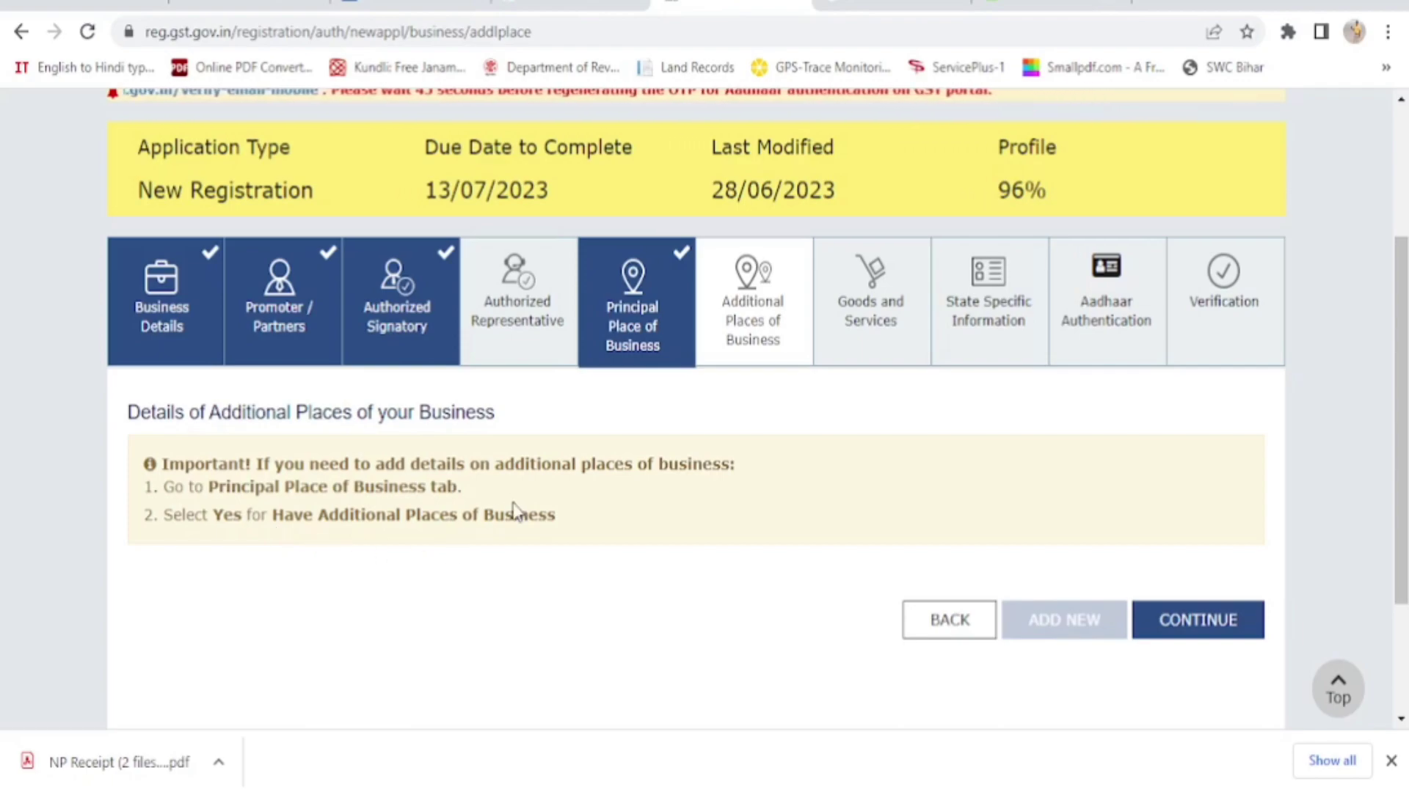
left_click(1211, 628)
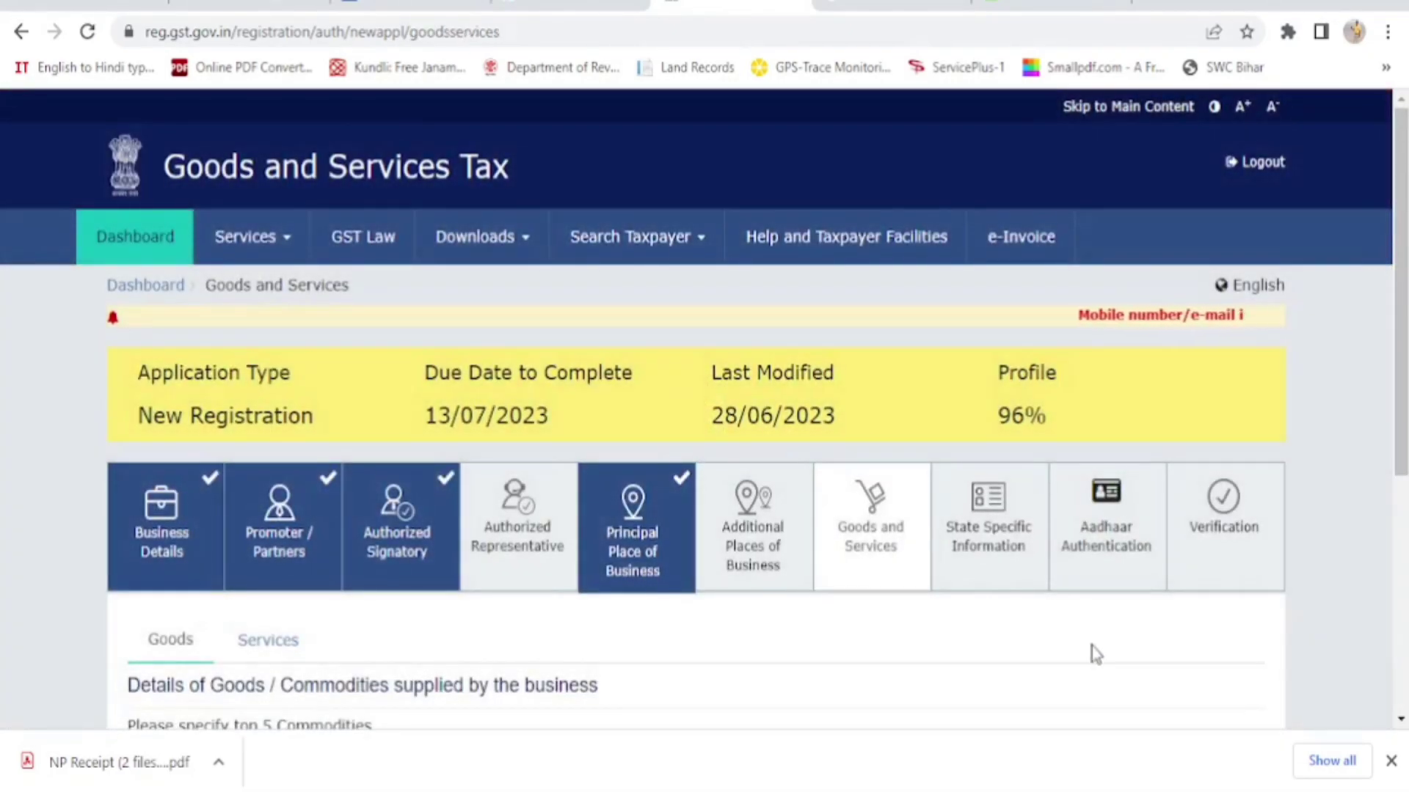
scroll(1091, 646, "down", 3)
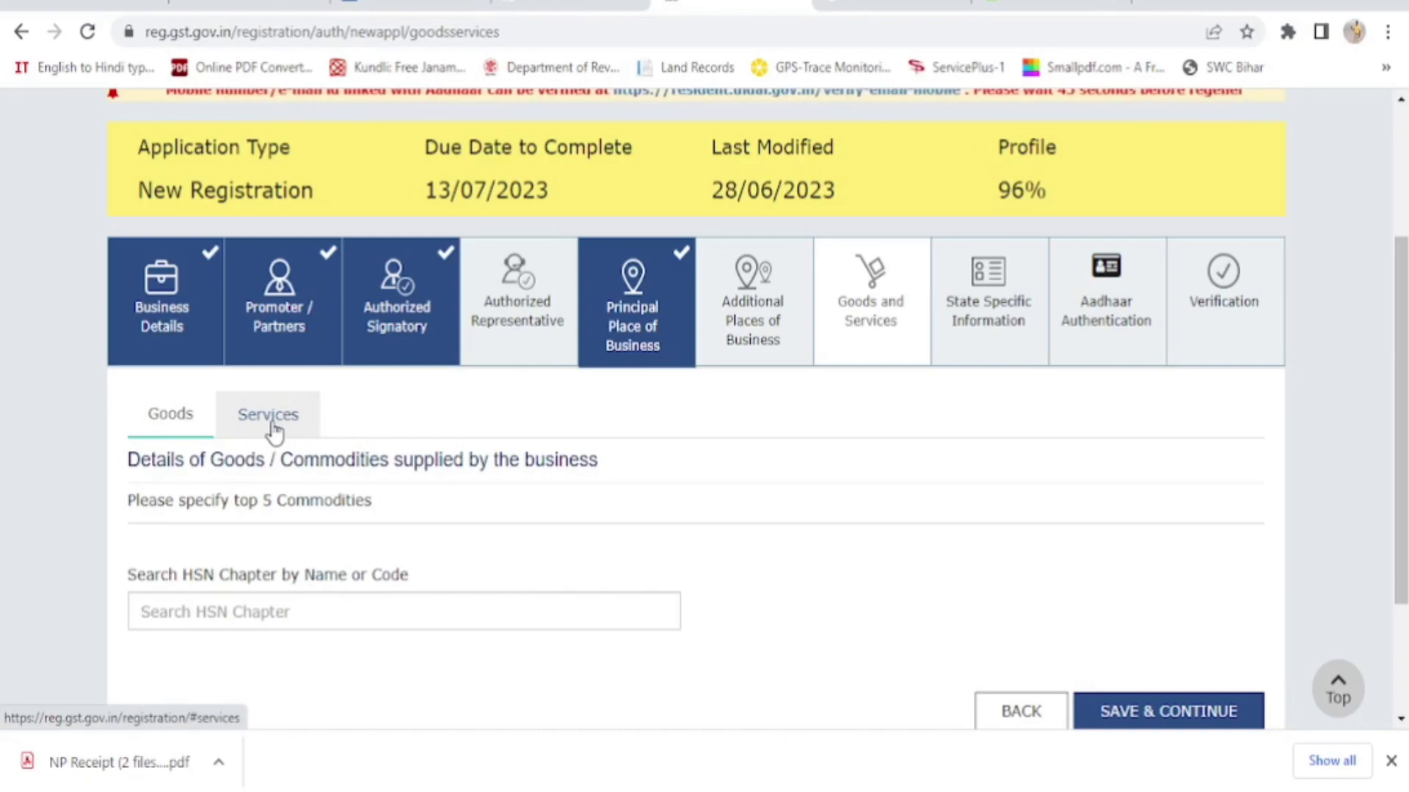
Switch to the Services sub-tab, confirming Goods and Services is ticked and the profile shows 98%
left_click(271, 429)
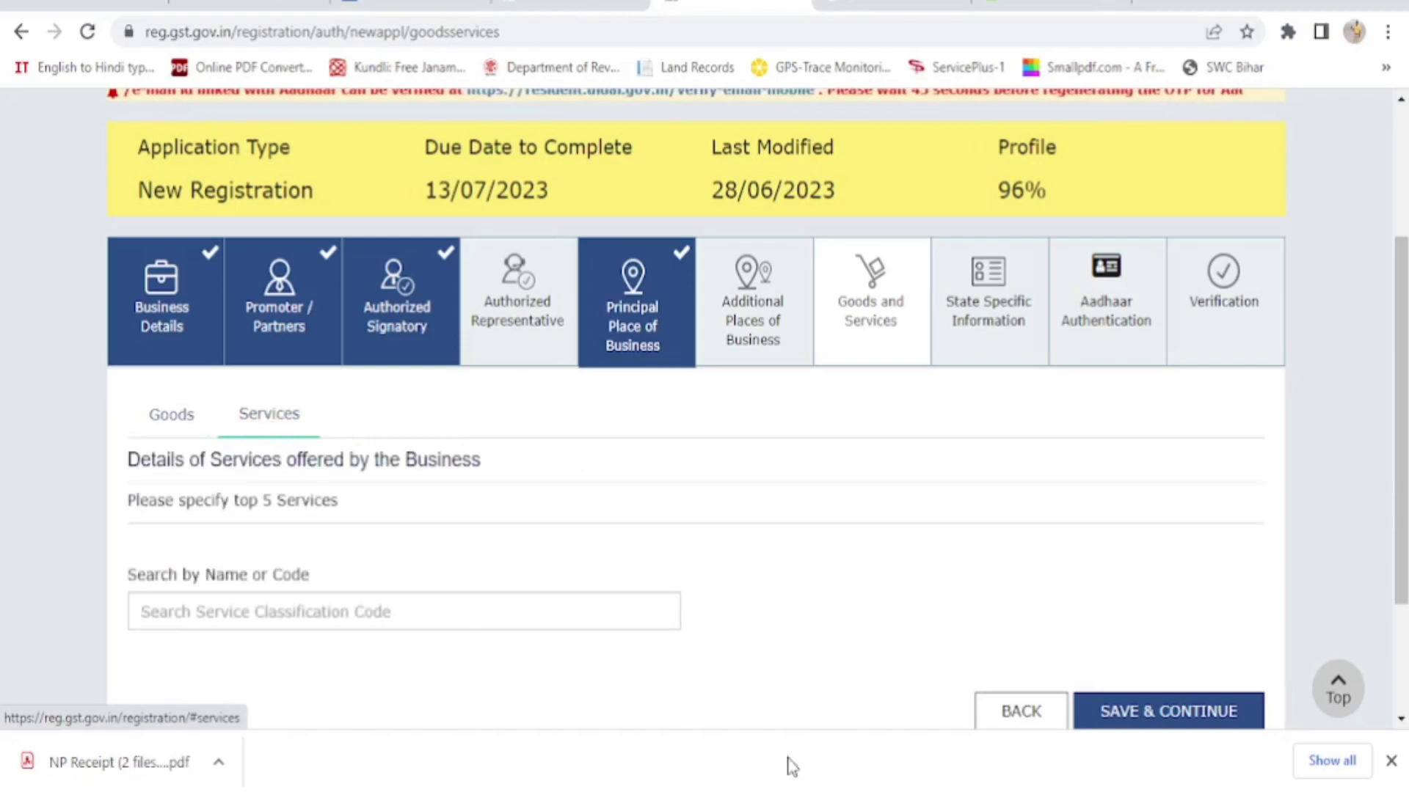
mouse_move(901, 791)
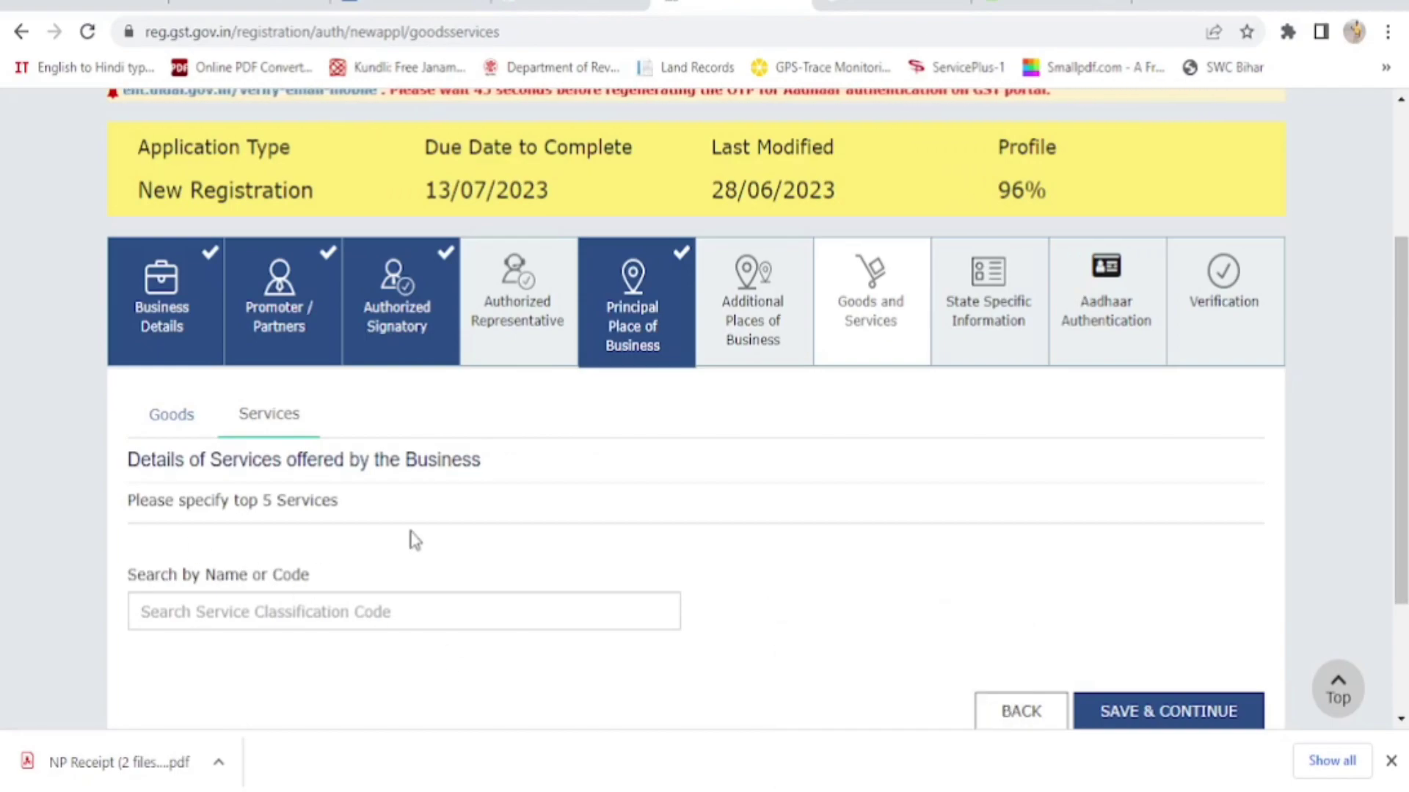
scroll(422, 541, "down", 2)
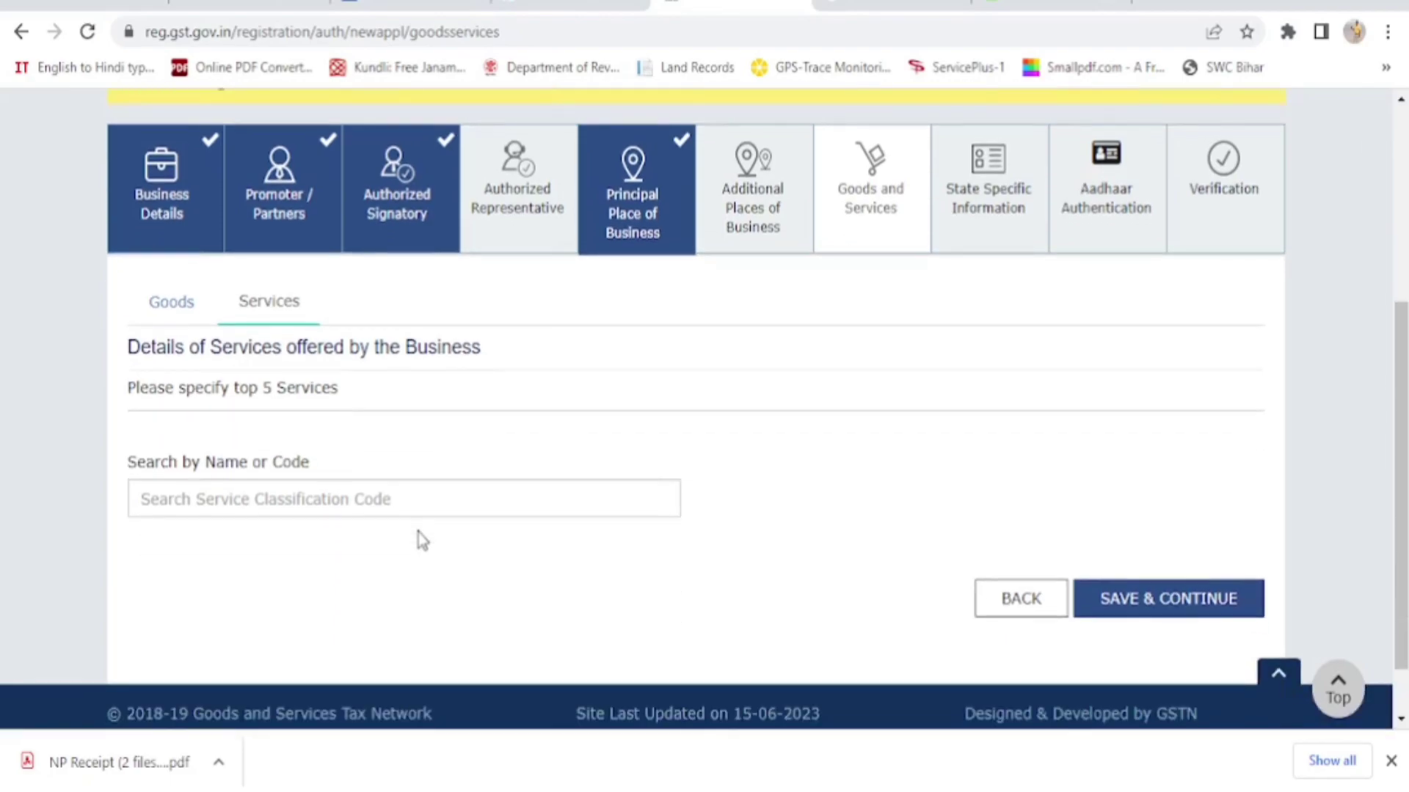
scroll(422, 541, "up", 3)
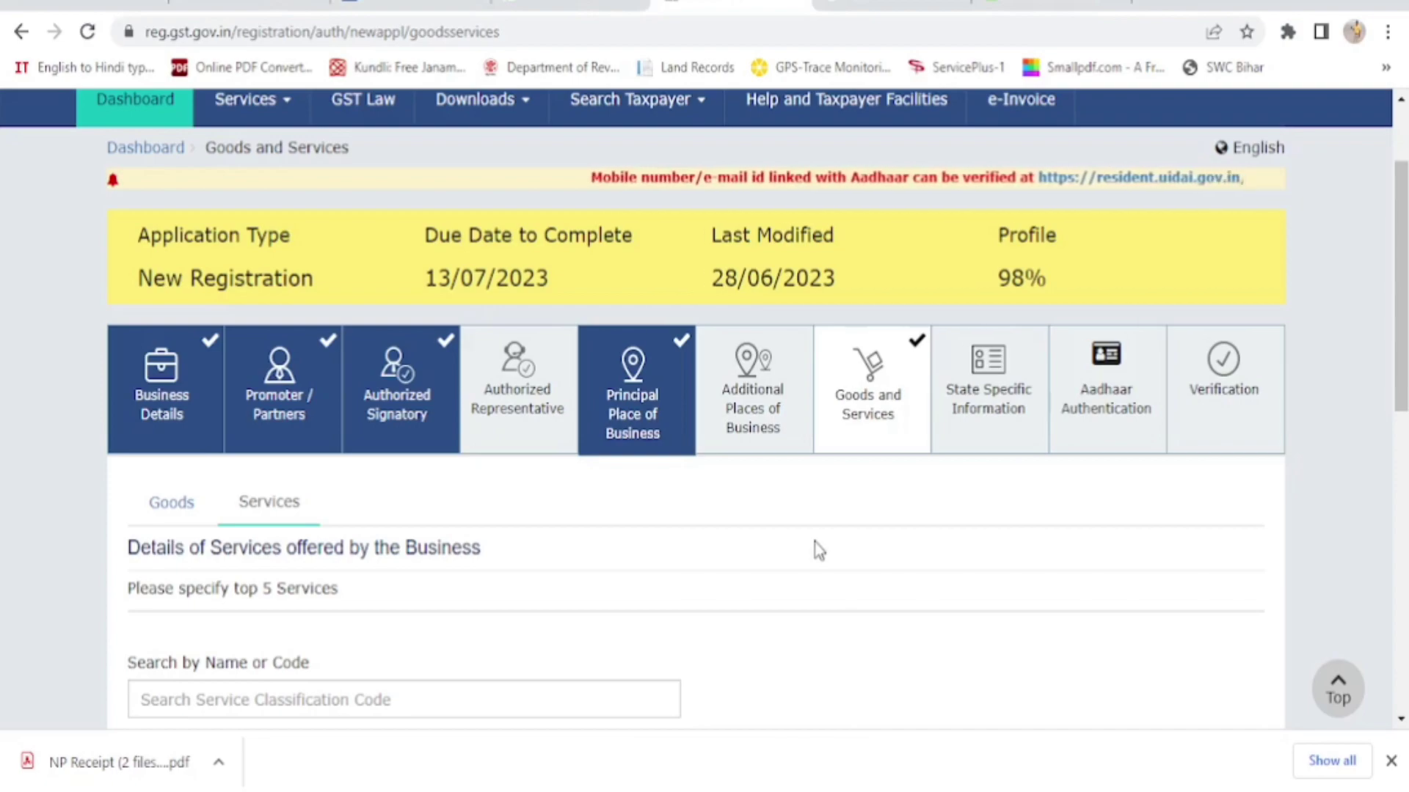
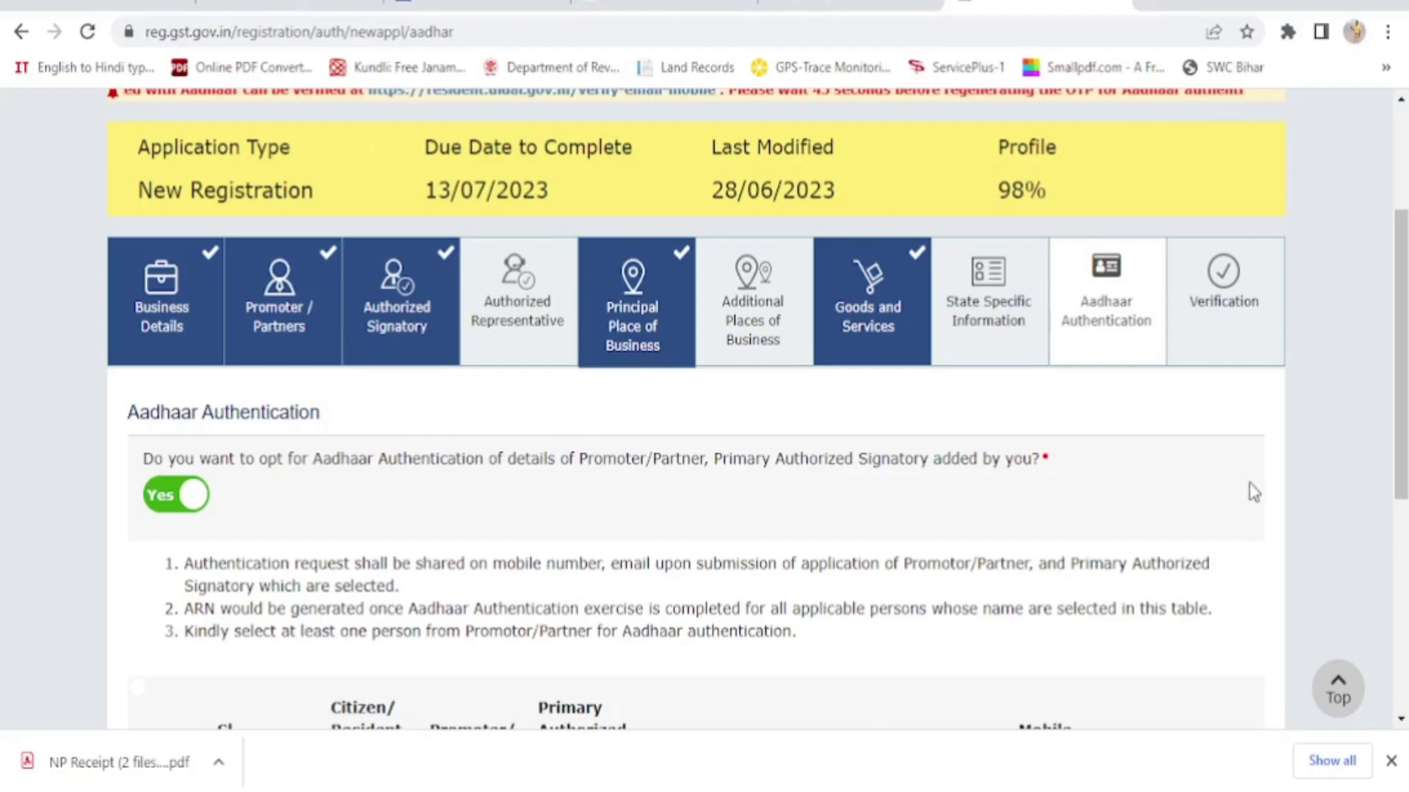
Save the Aadhaar Authentication tab with Yes opted, and accept the warning to reach Verification
scroll(1150, 521, "down", 4)
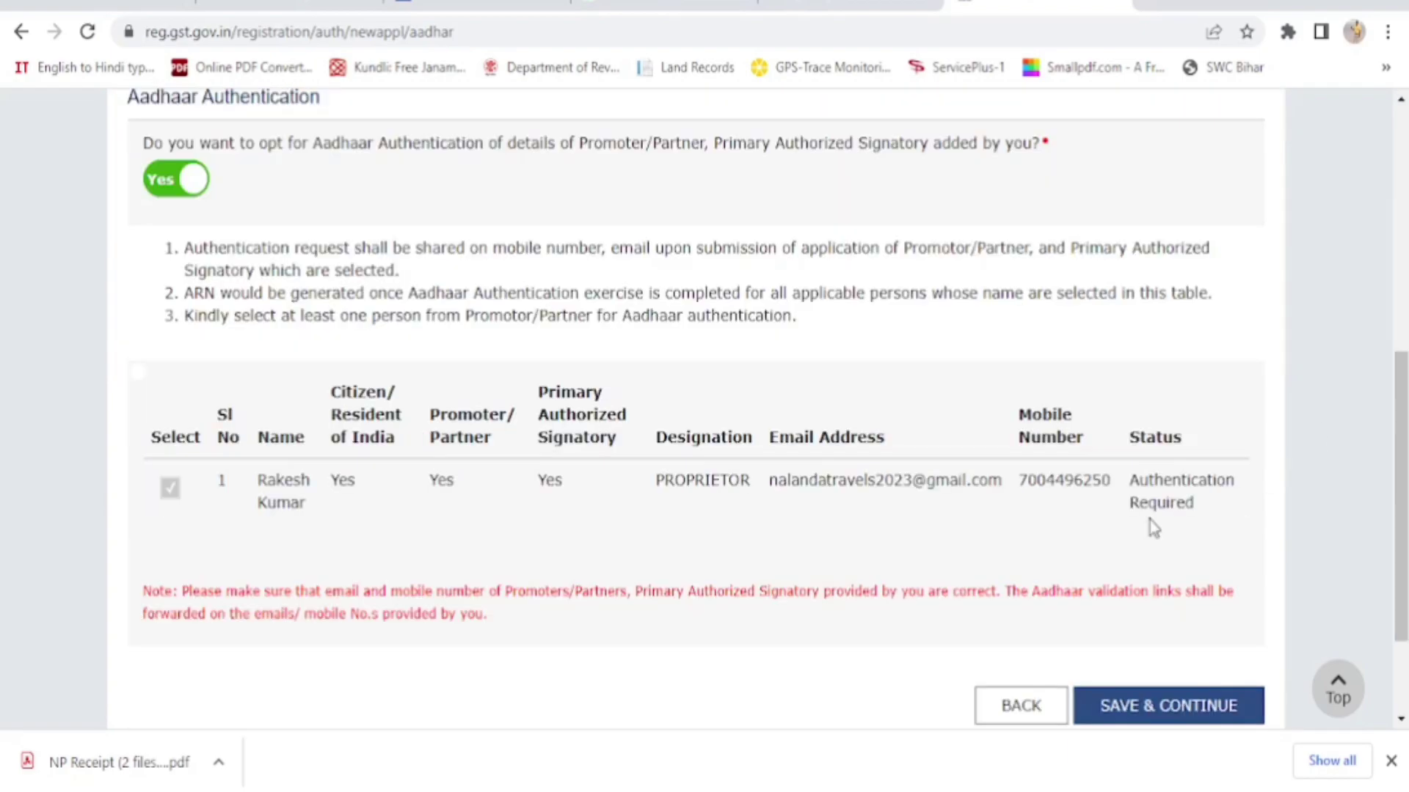
left_click(1173, 709)
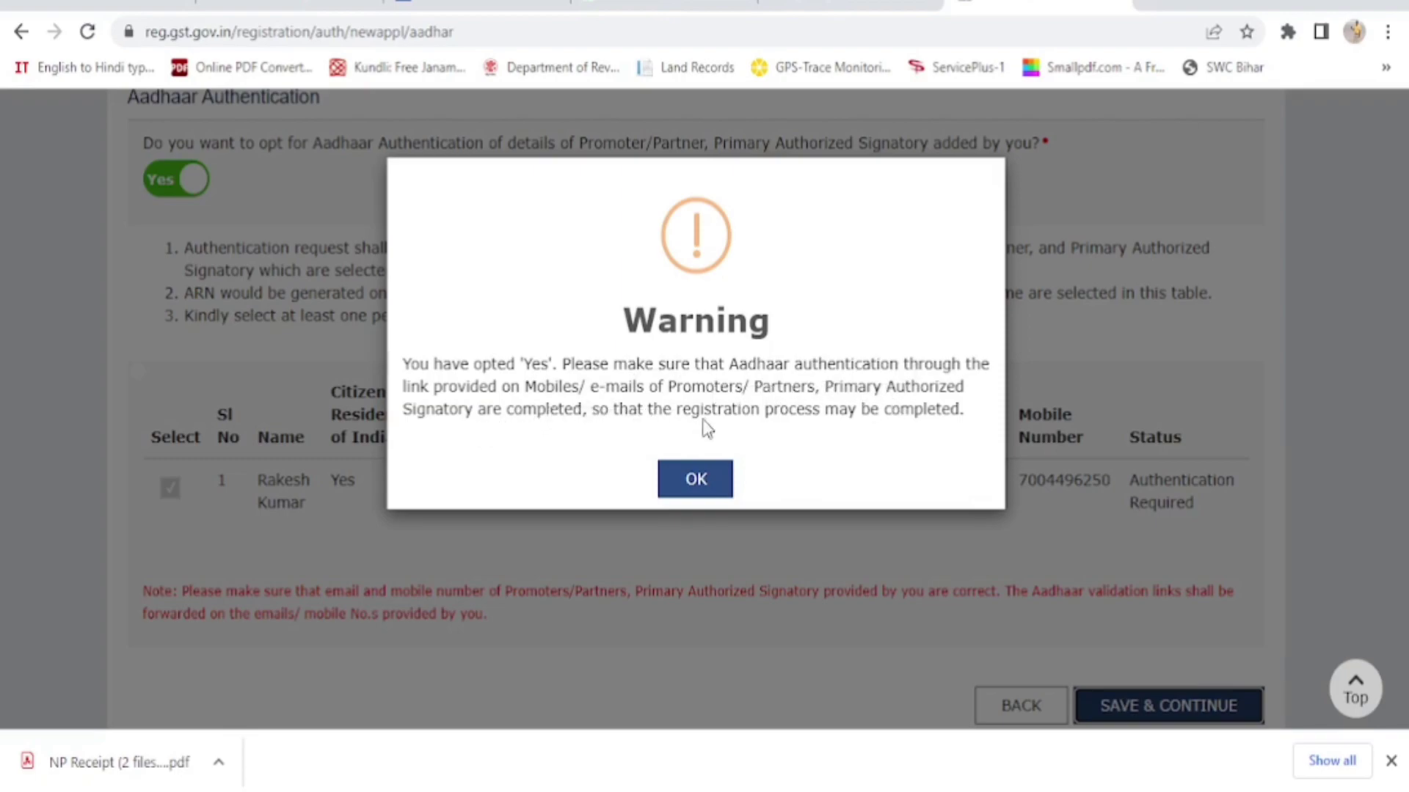
left_click(696, 480)
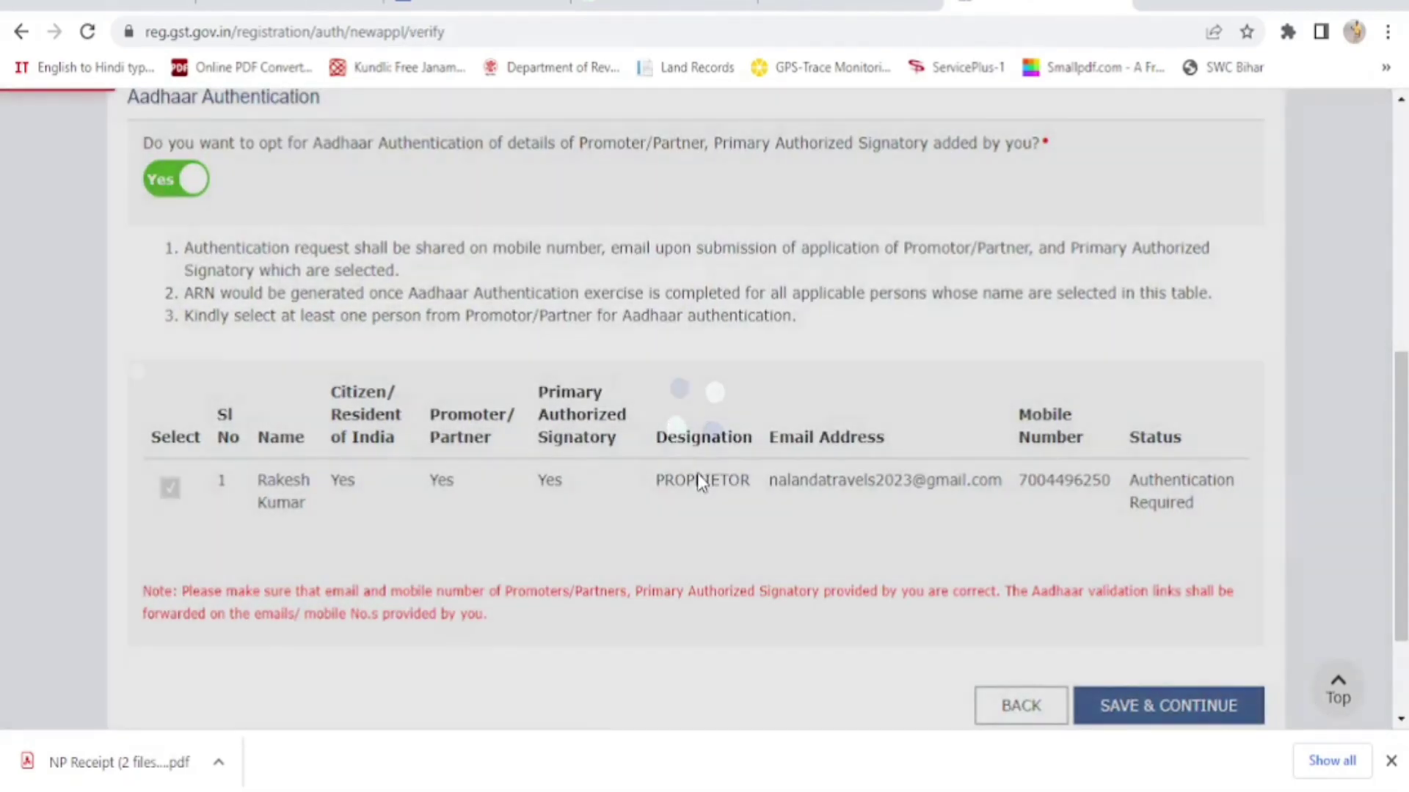
Tick the truthfulness declaration, pick the proprietor as authorized signatory, and set place to Rajgir
scroll(702, 483, "down", 2)
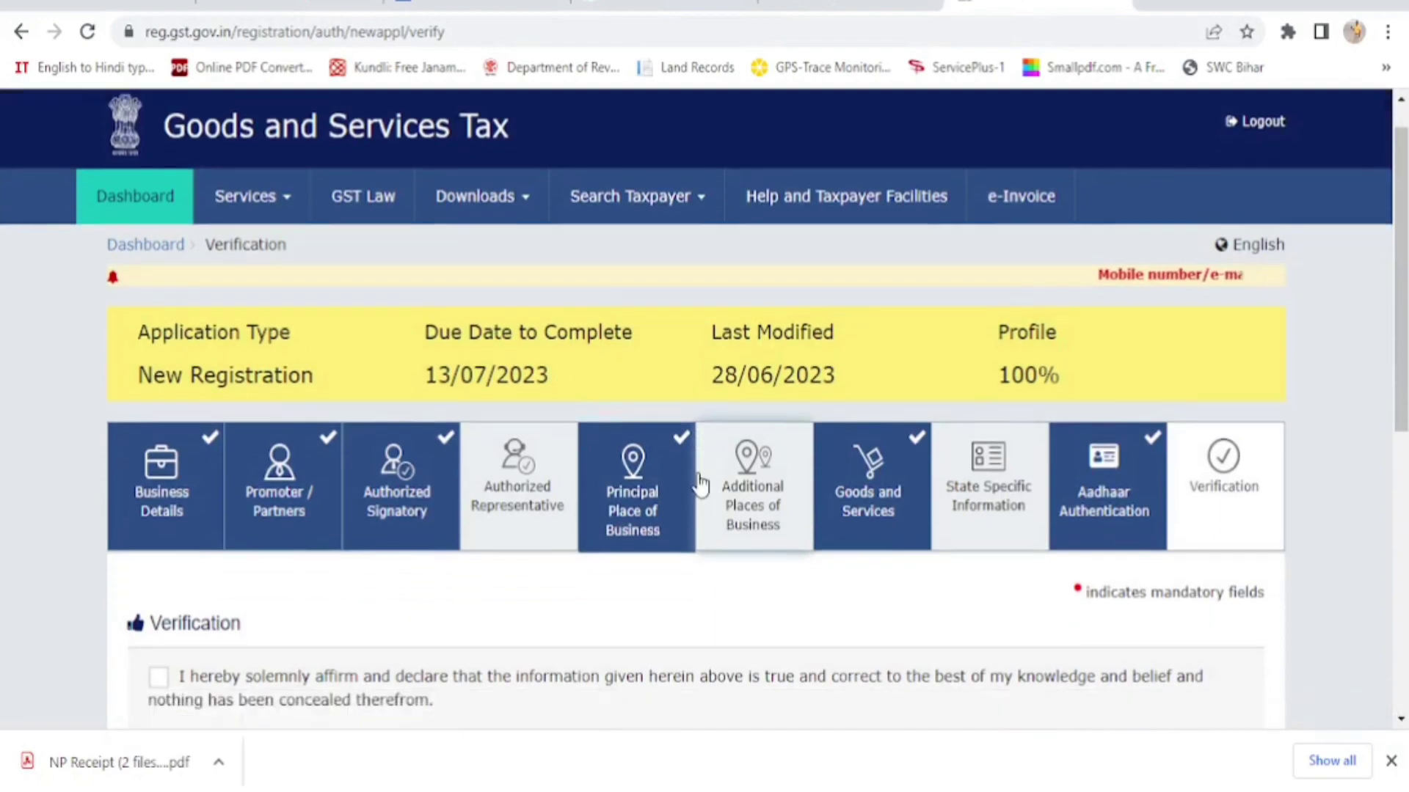
scroll(698, 481, "down", 3)
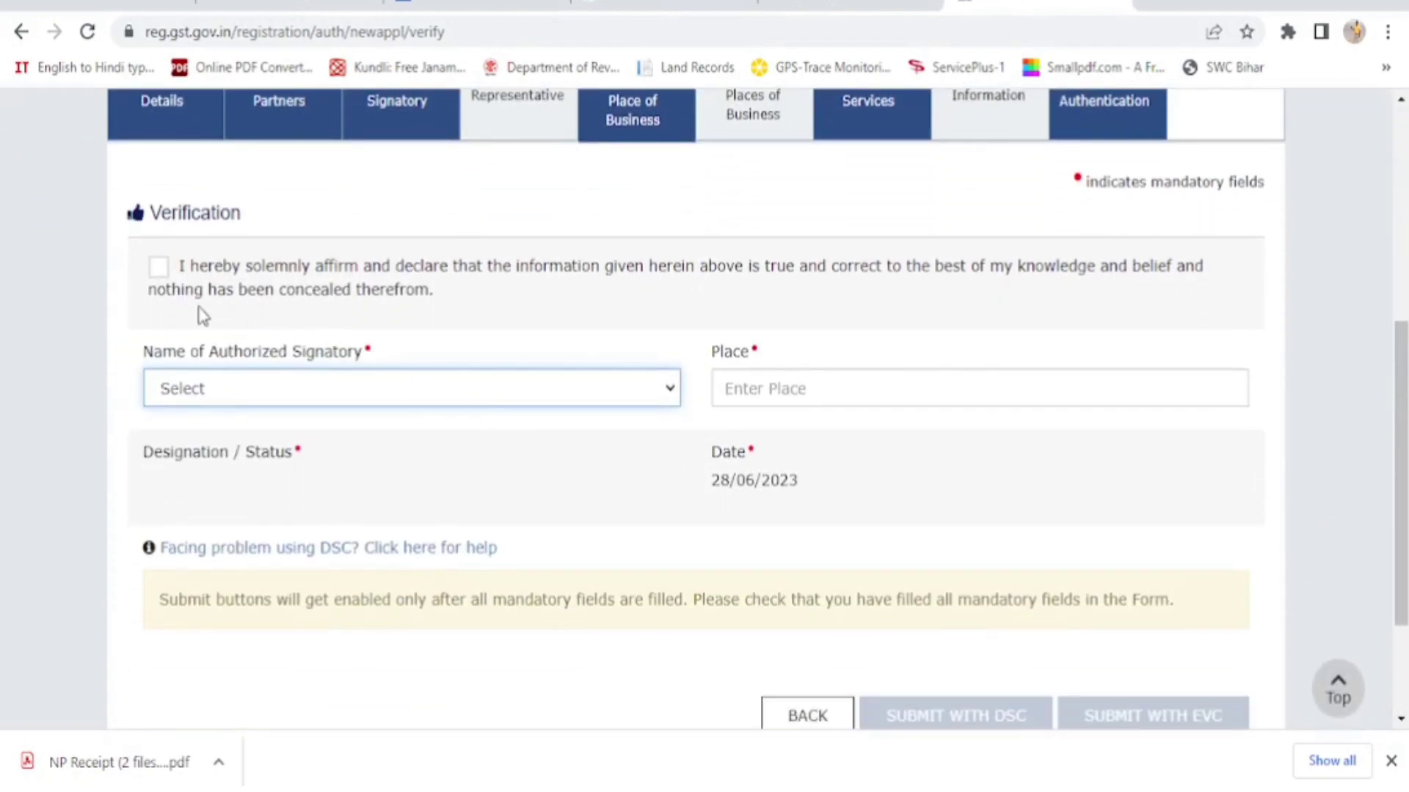
left_click(159, 269)
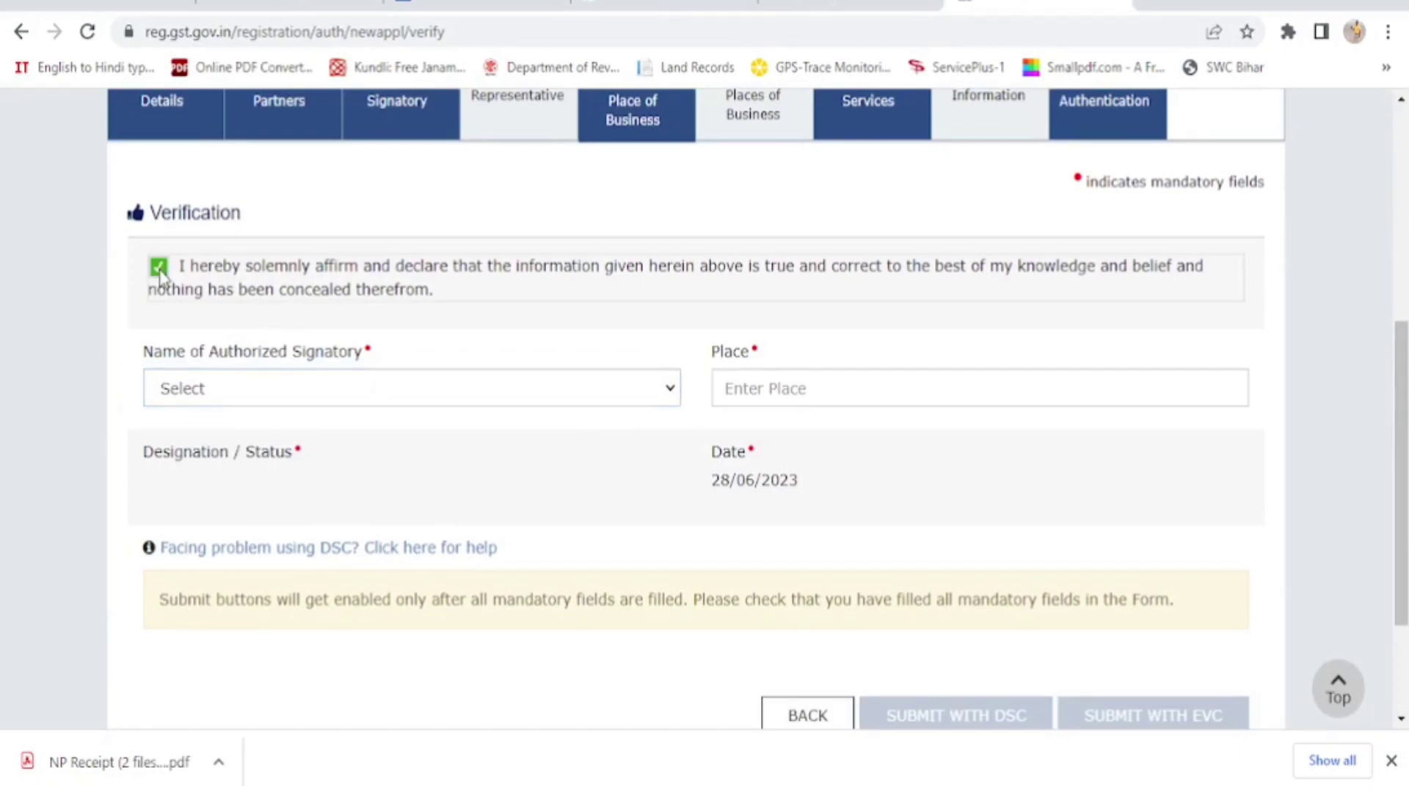
left_click(541, 400)
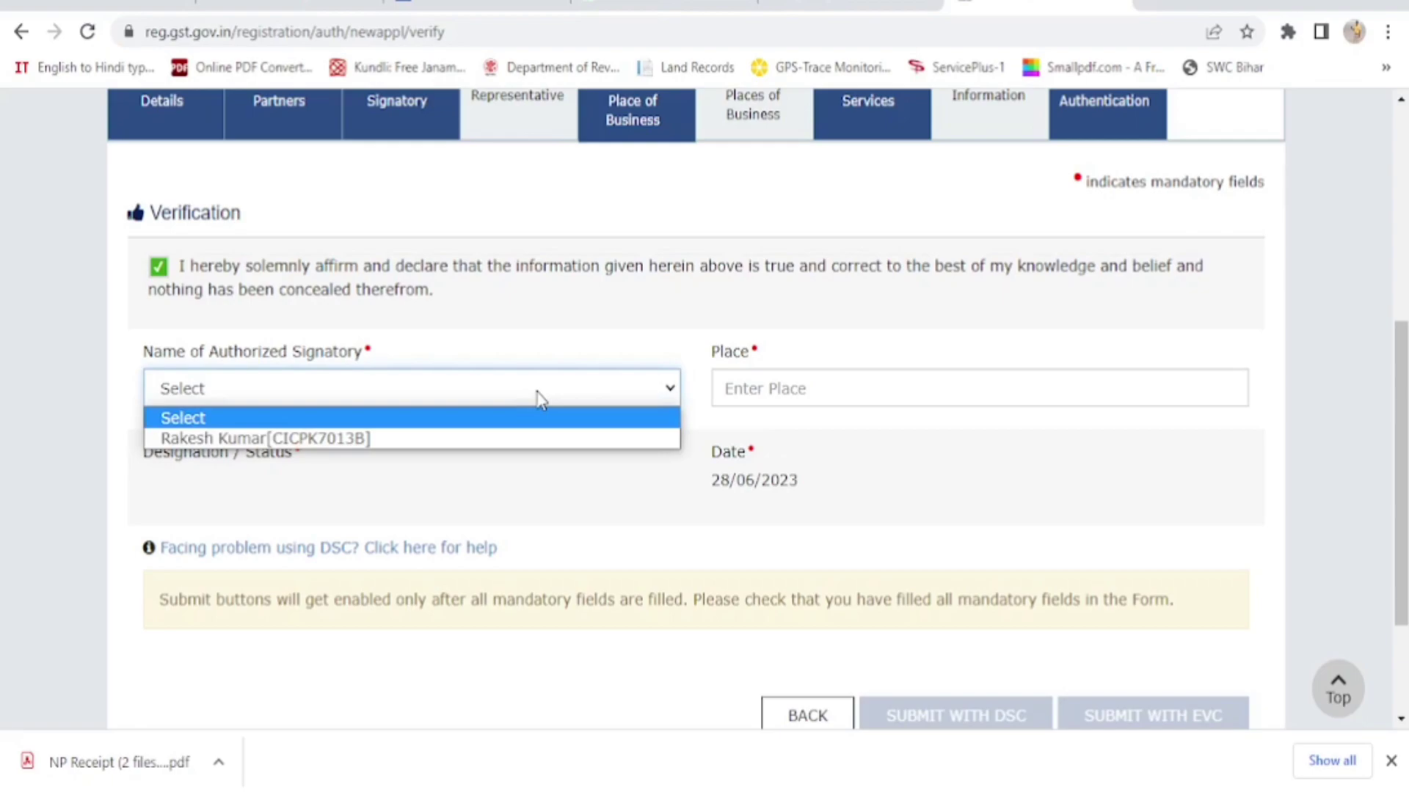
left_click(462, 438)
left_click(764, 390)
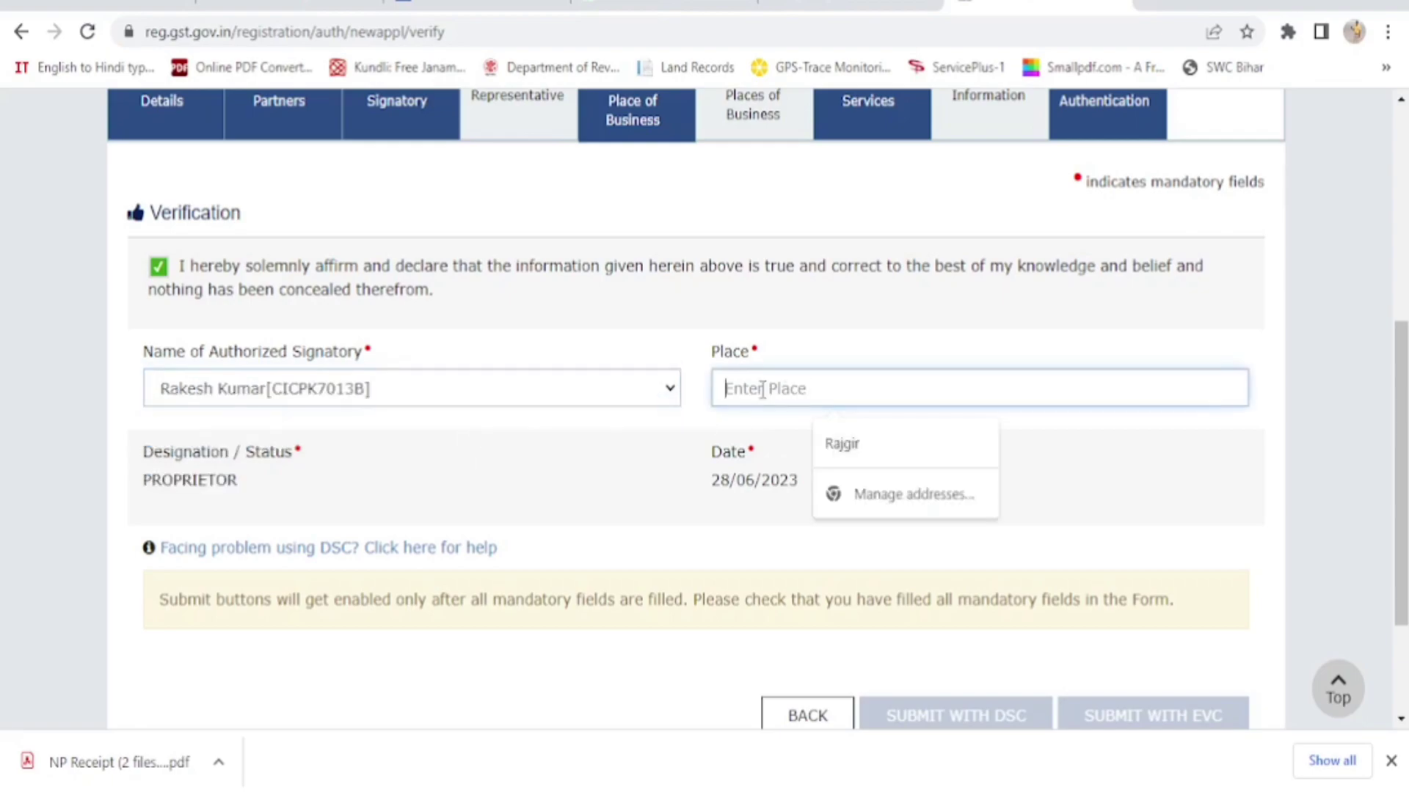
left_click(840, 444)
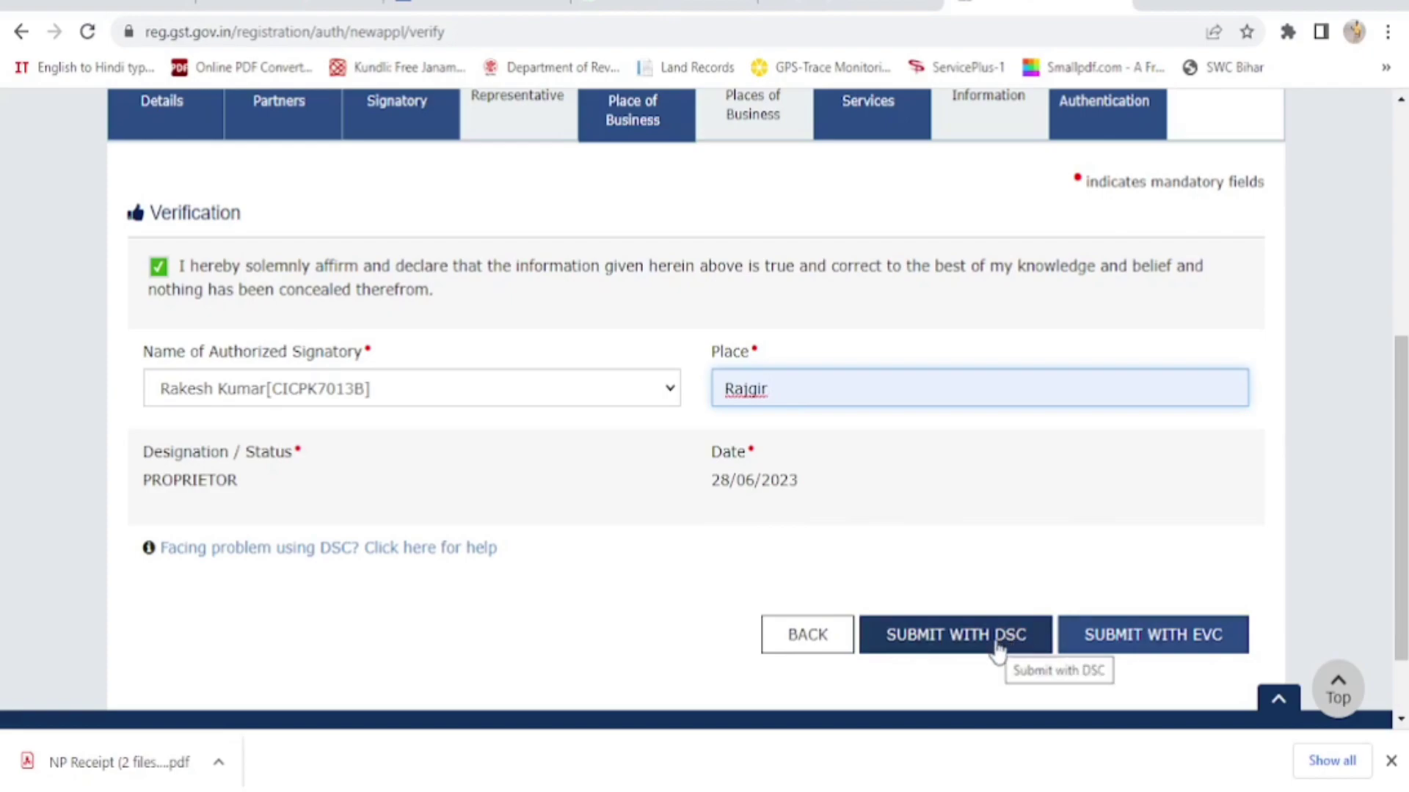
Submit the application with EVC and scroll up to the SUCCESS acknowledgement
left_click(1160, 639)
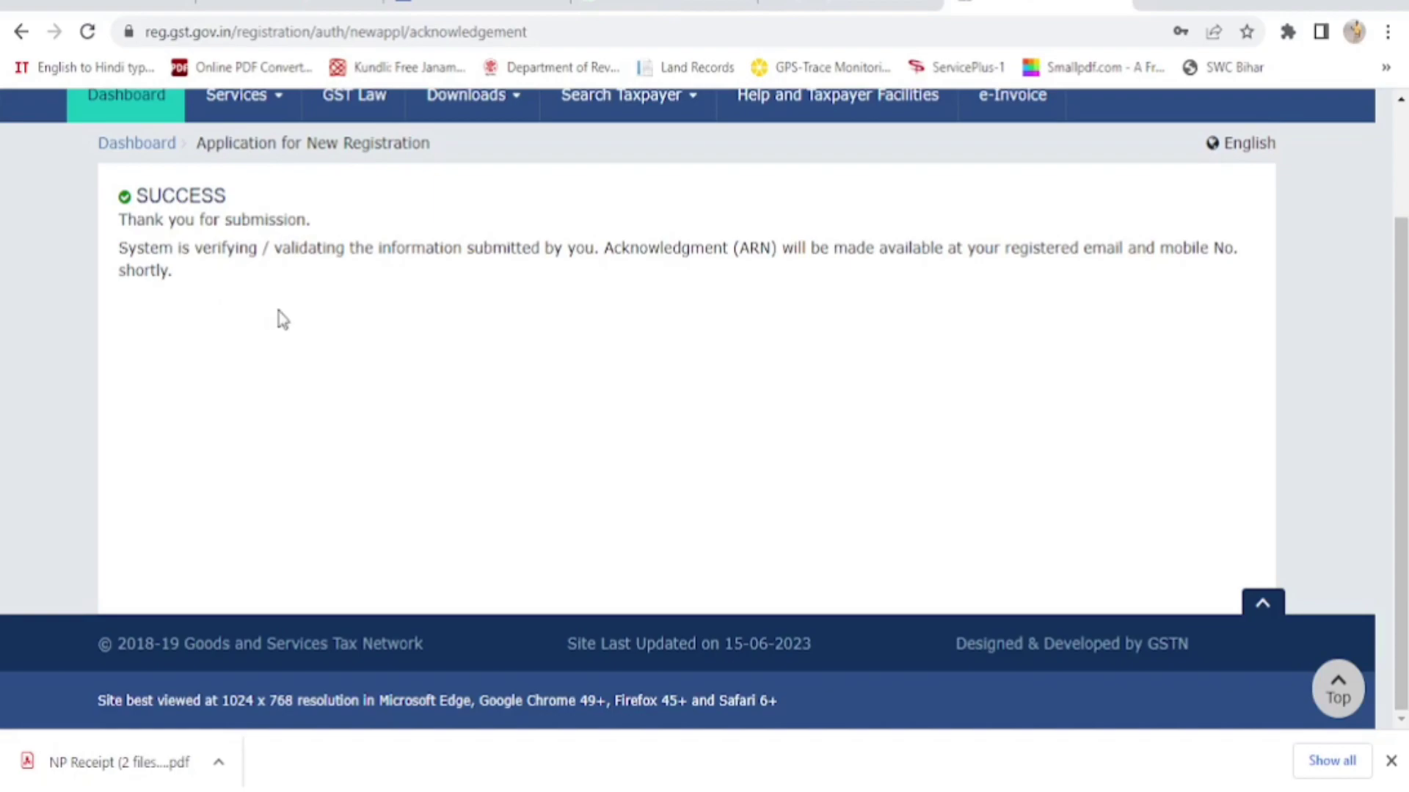
scroll(565, 384, "up", 2)
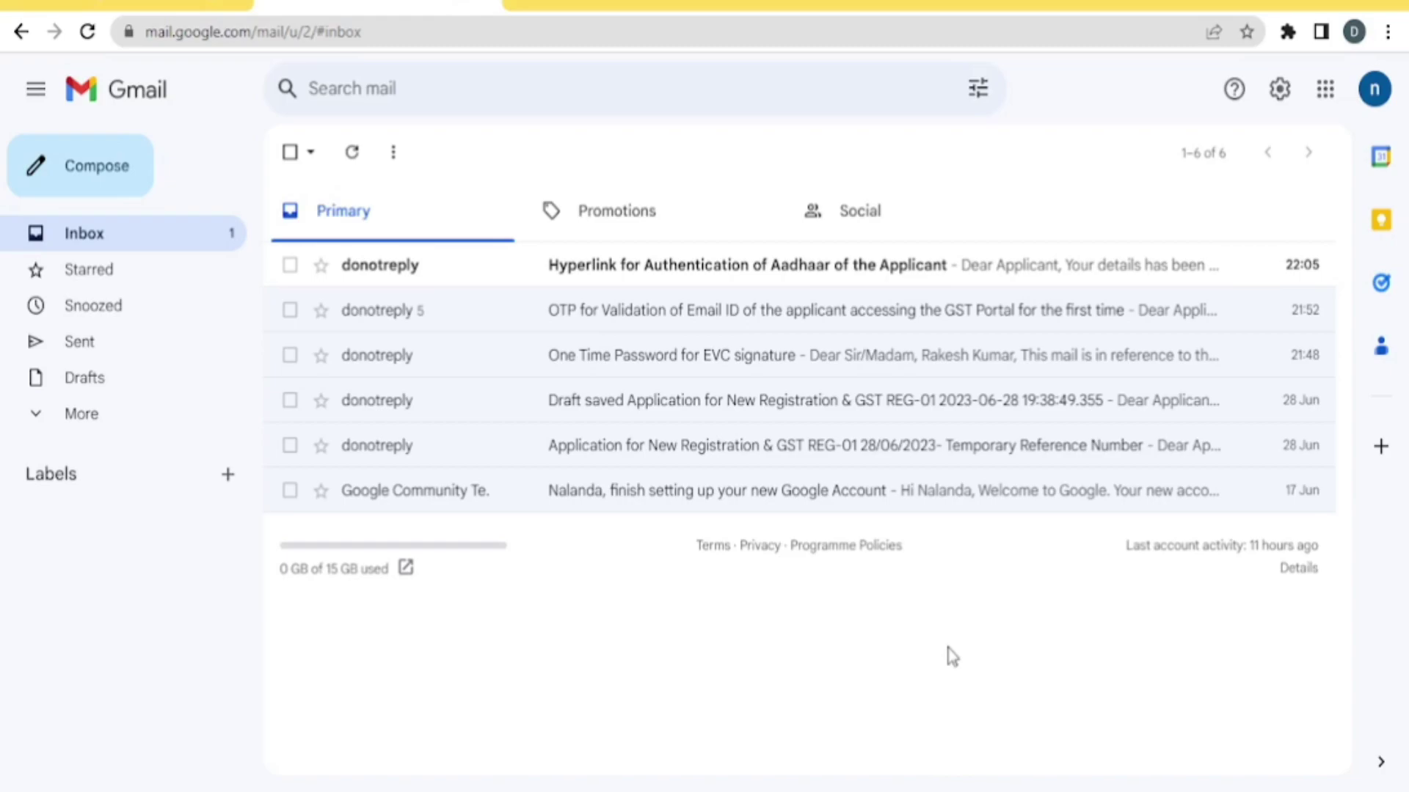
Open the 'Hyperlink for Authentication of Aadhaar of the Applicant' email and follow its Click Here link
left_click(702, 277)
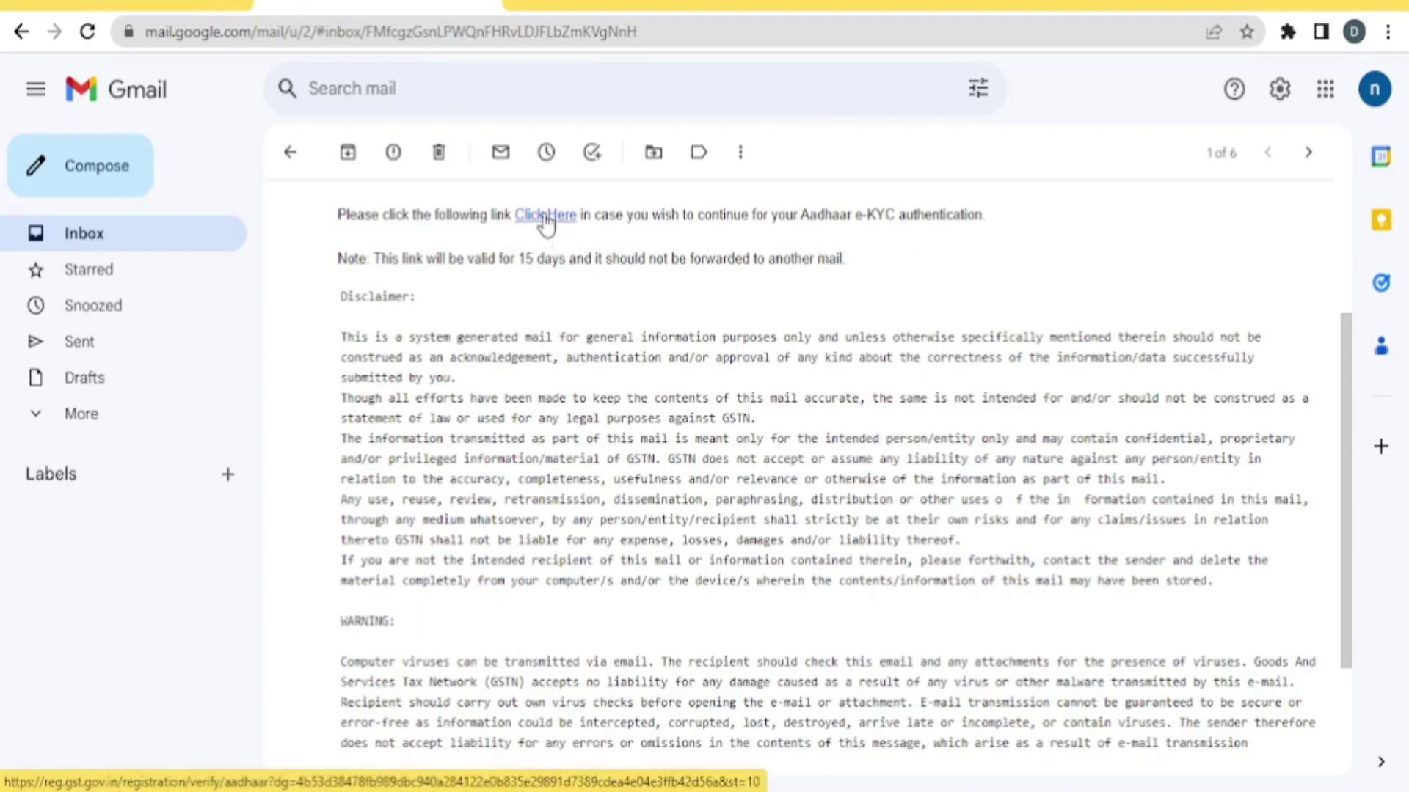
left_click(545, 217)
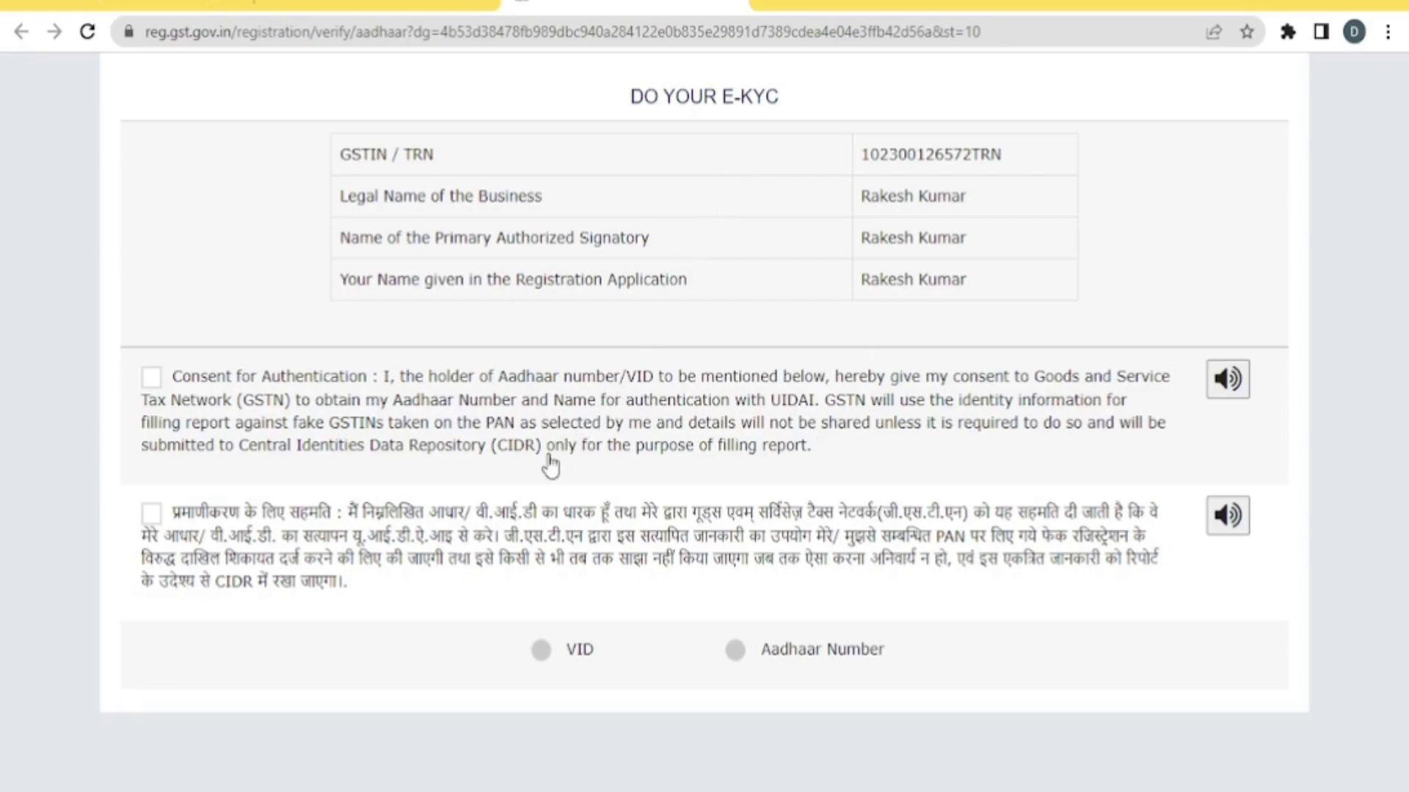
Consent, choose Aadhaar Number, enter and validate it to get an OTP, declining Chrome's password save
left_click(152, 515)
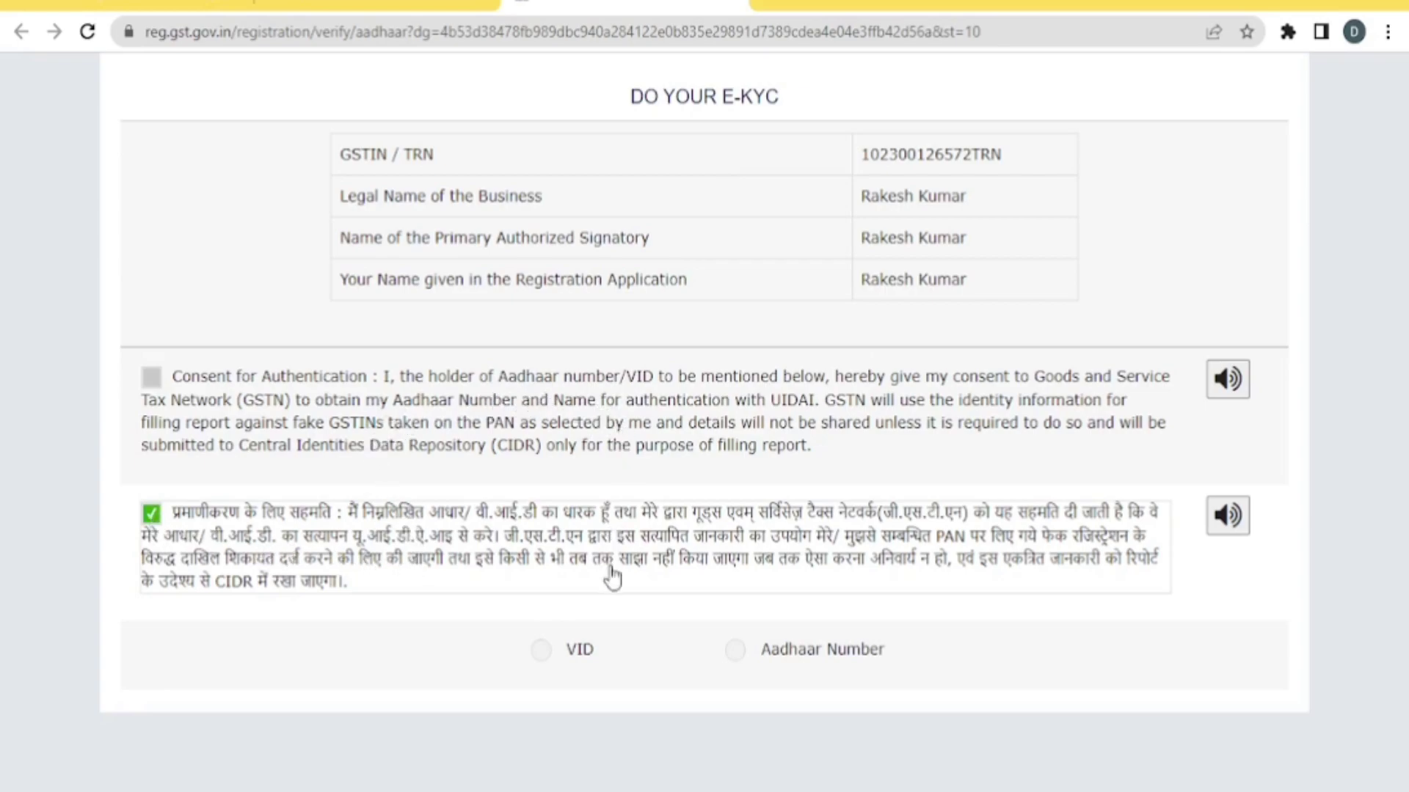
left_click(739, 653)
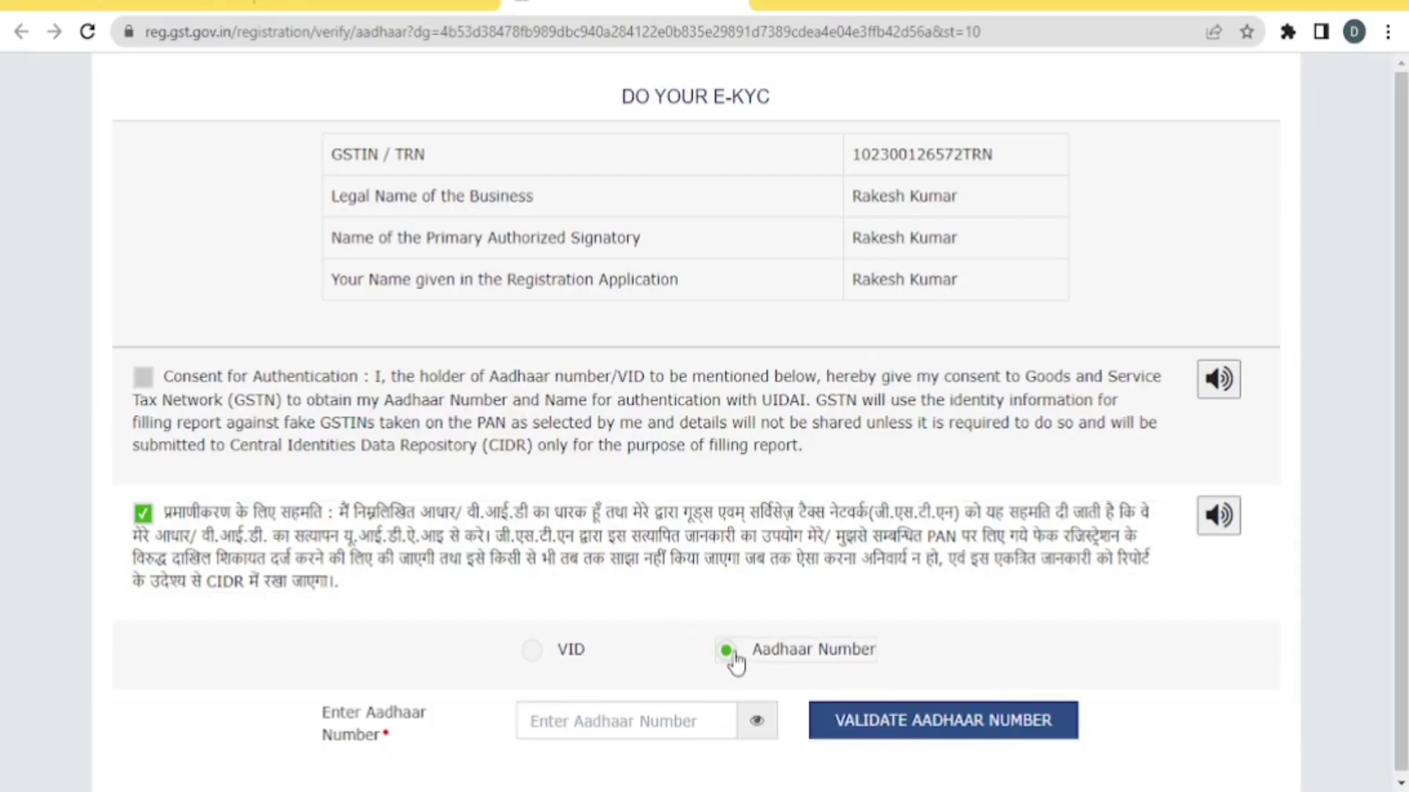
left_click(563, 723)
left_click(759, 726)
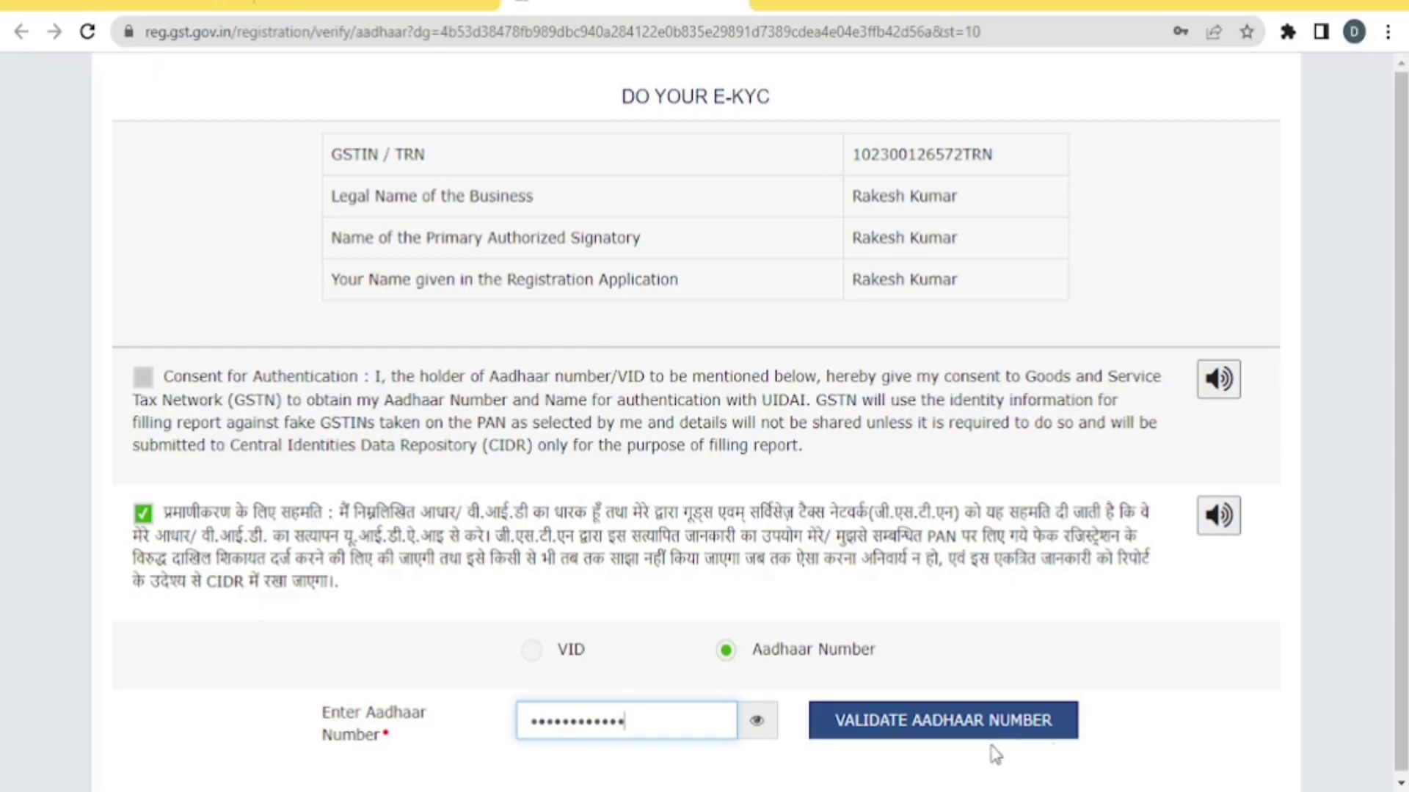
left_click(947, 731)
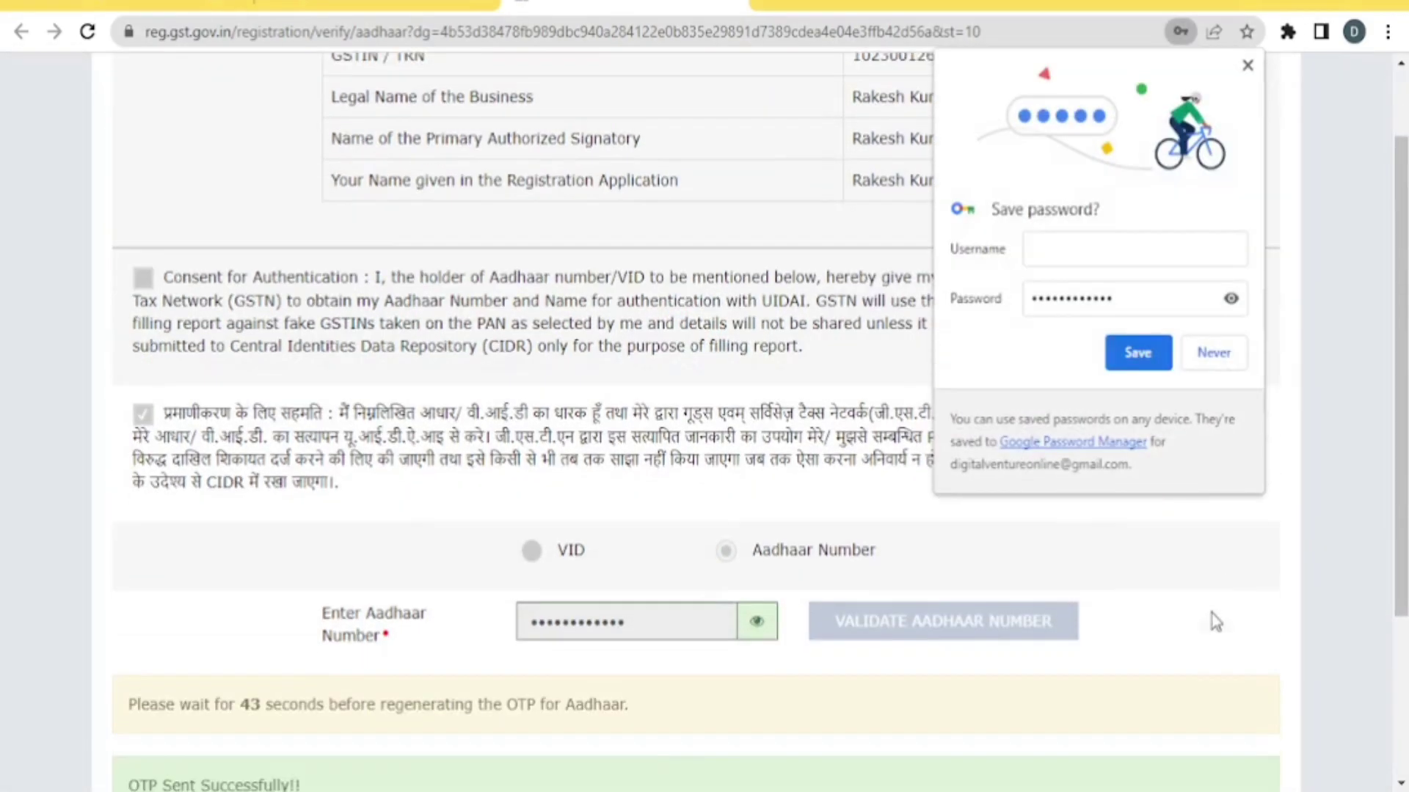
left_click(1214, 352)
scroll(1195, 518, "down", 3)
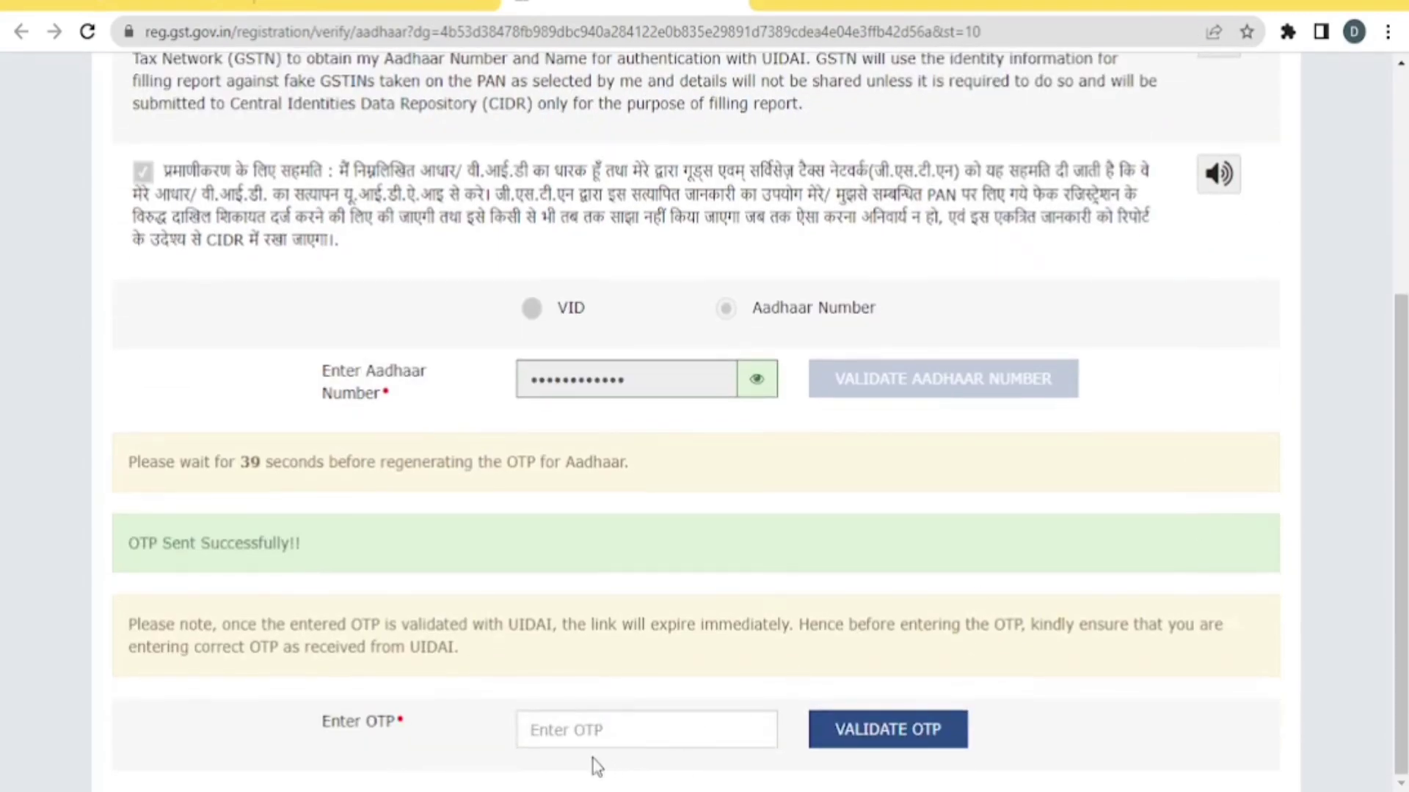
Enter the received OTP and validate it to verify the Aadhaar for e-KYC
left_click(544, 729)
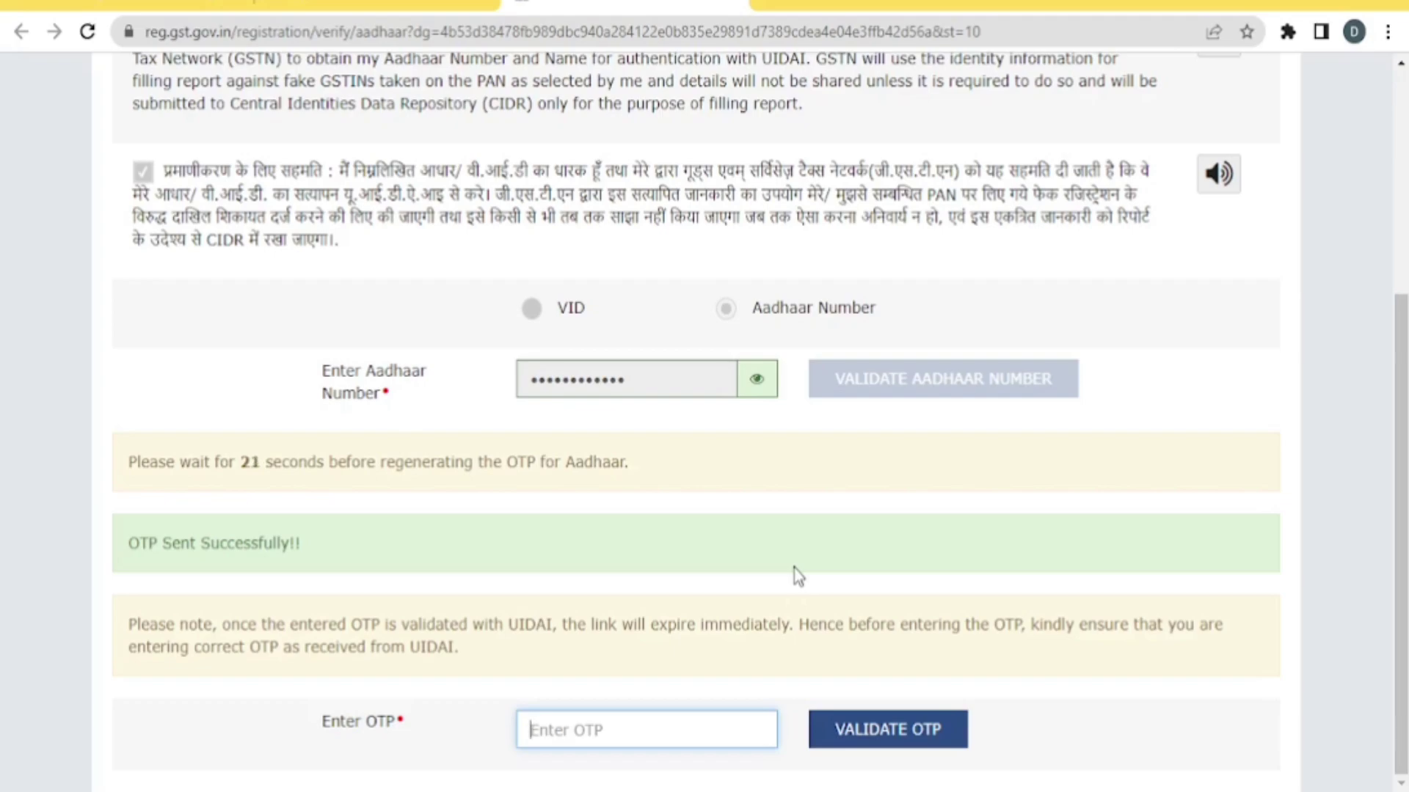
type("••••••")
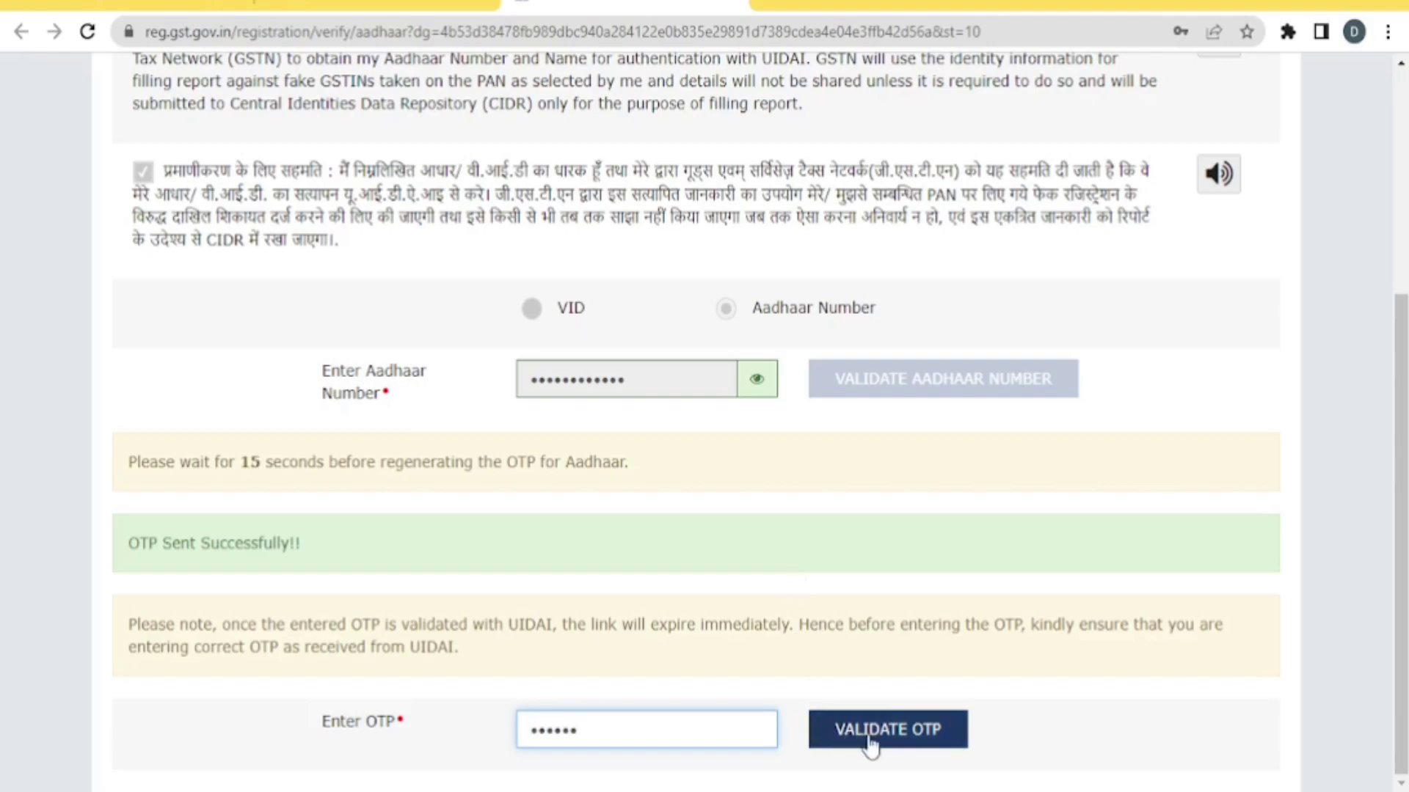
left_click(894, 736)
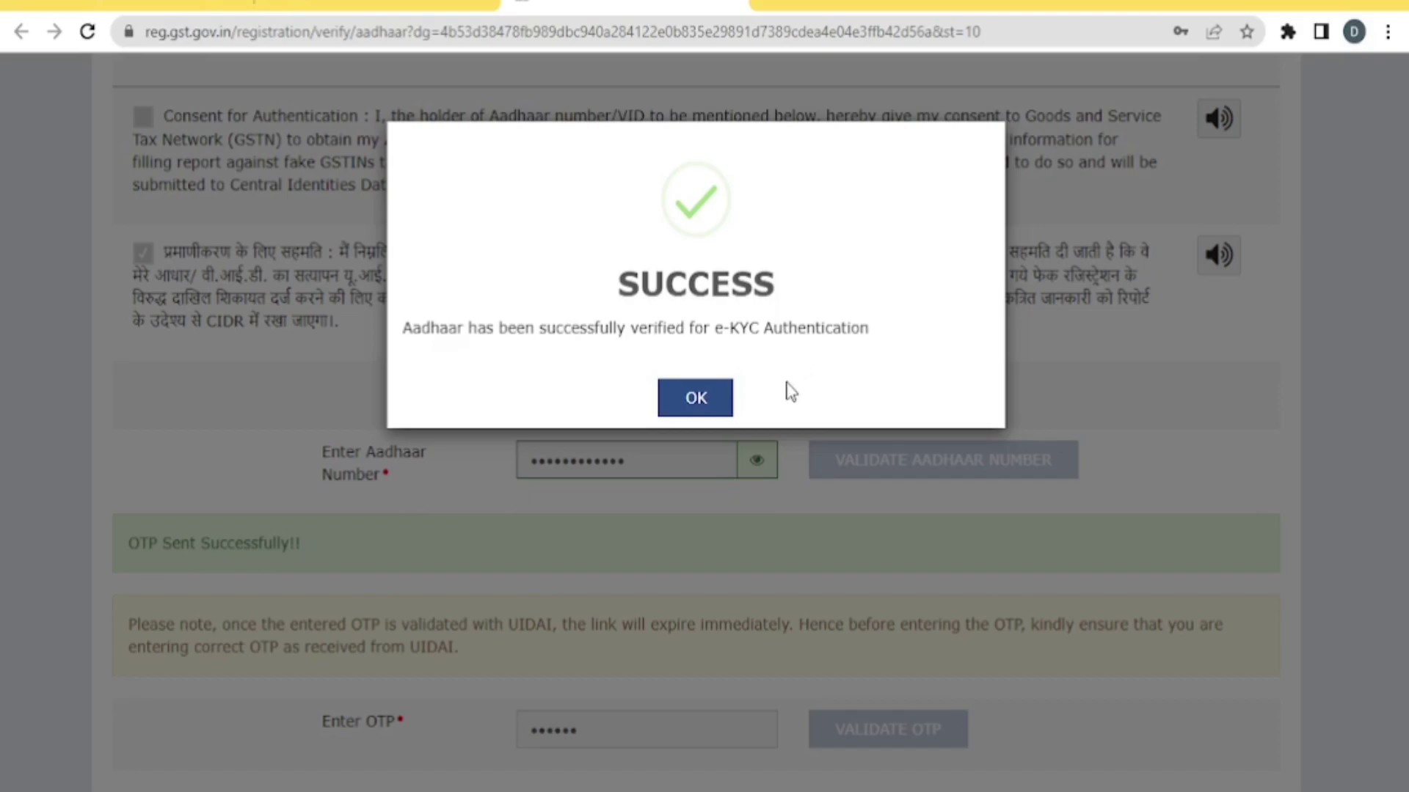
Dismiss the success dialog, then read the Aadhaar Verified Successfully email in Gmail and return to the inbox
left_click(695, 402)
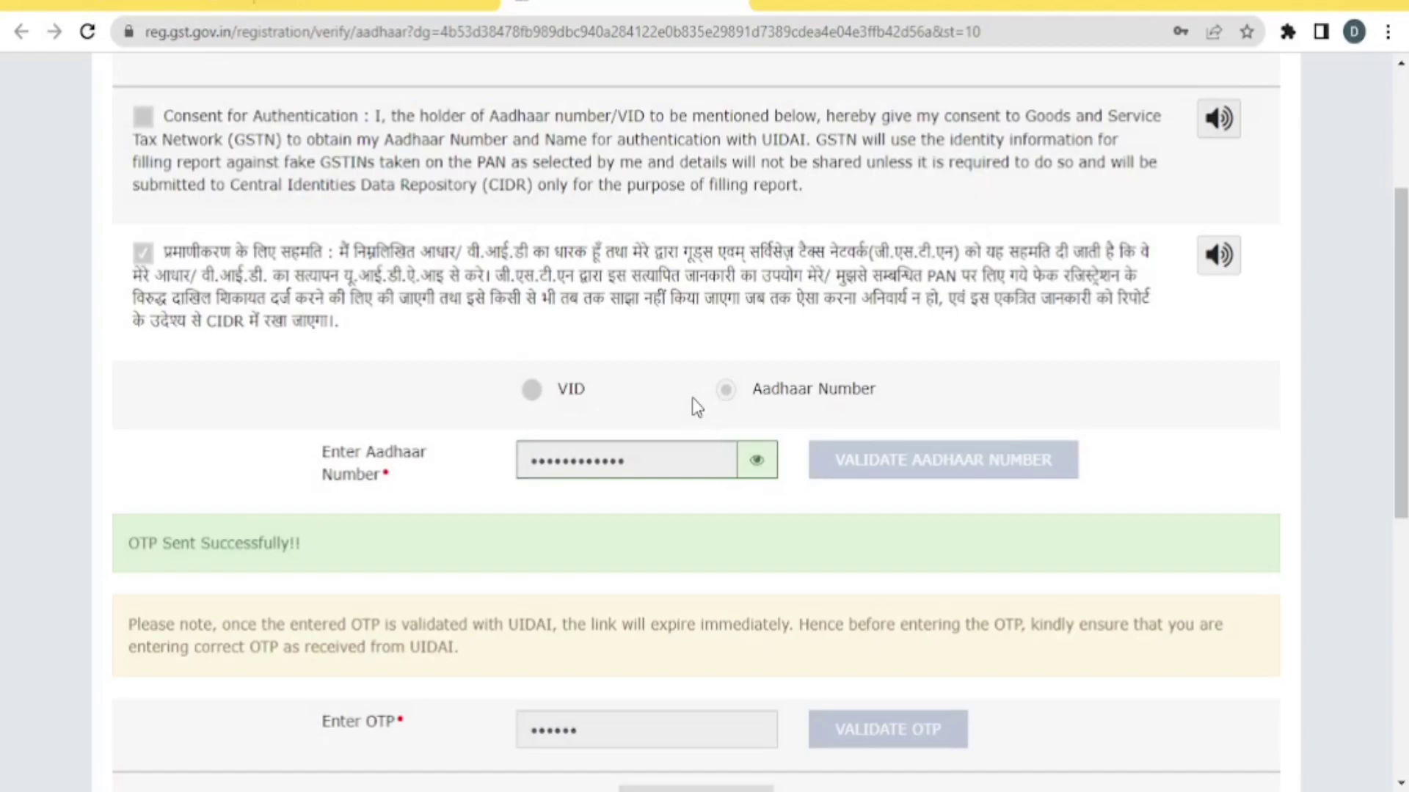
scroll(692, 397, "up", 3)
scroll(693, 400, "down", 6)
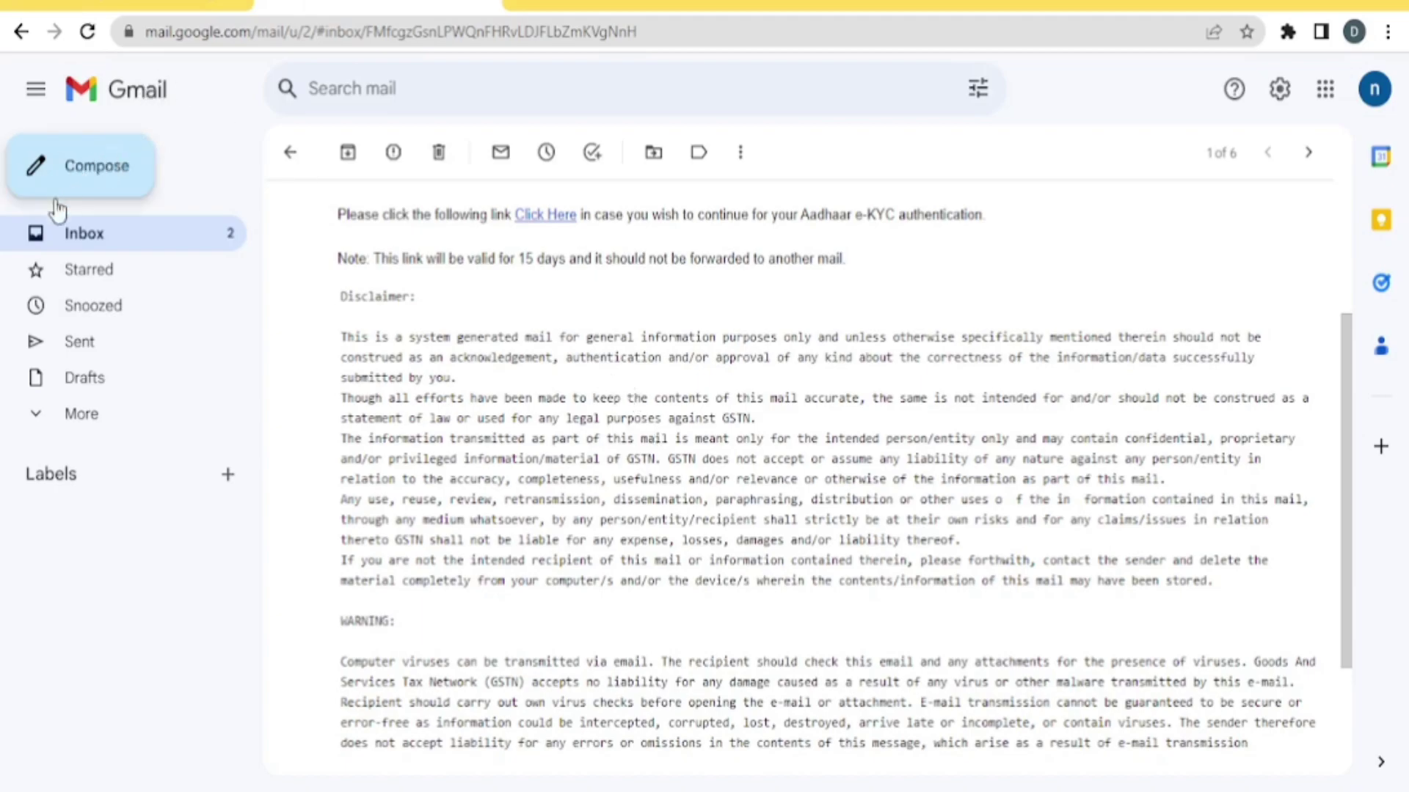
left_click(85, 241)
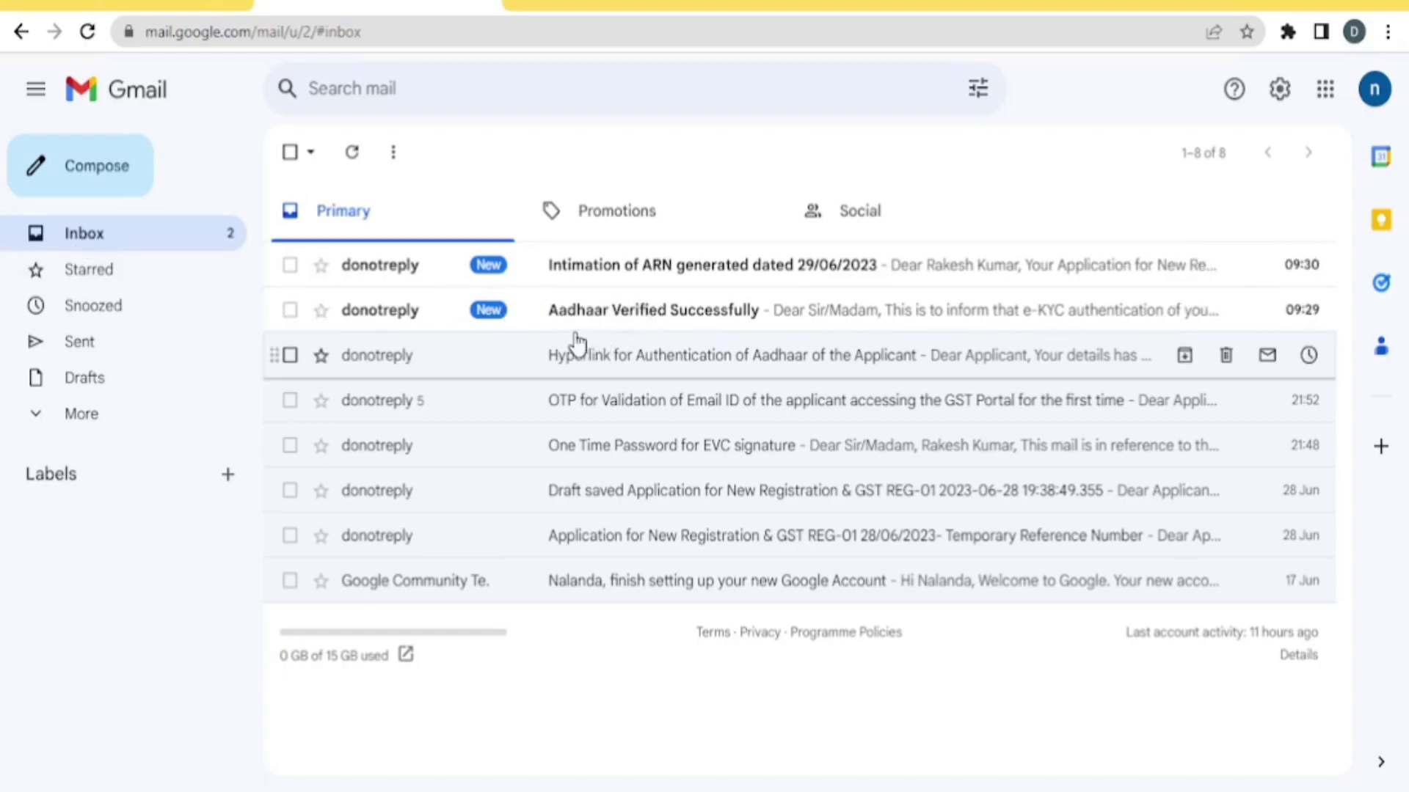
left_click(629, 319)
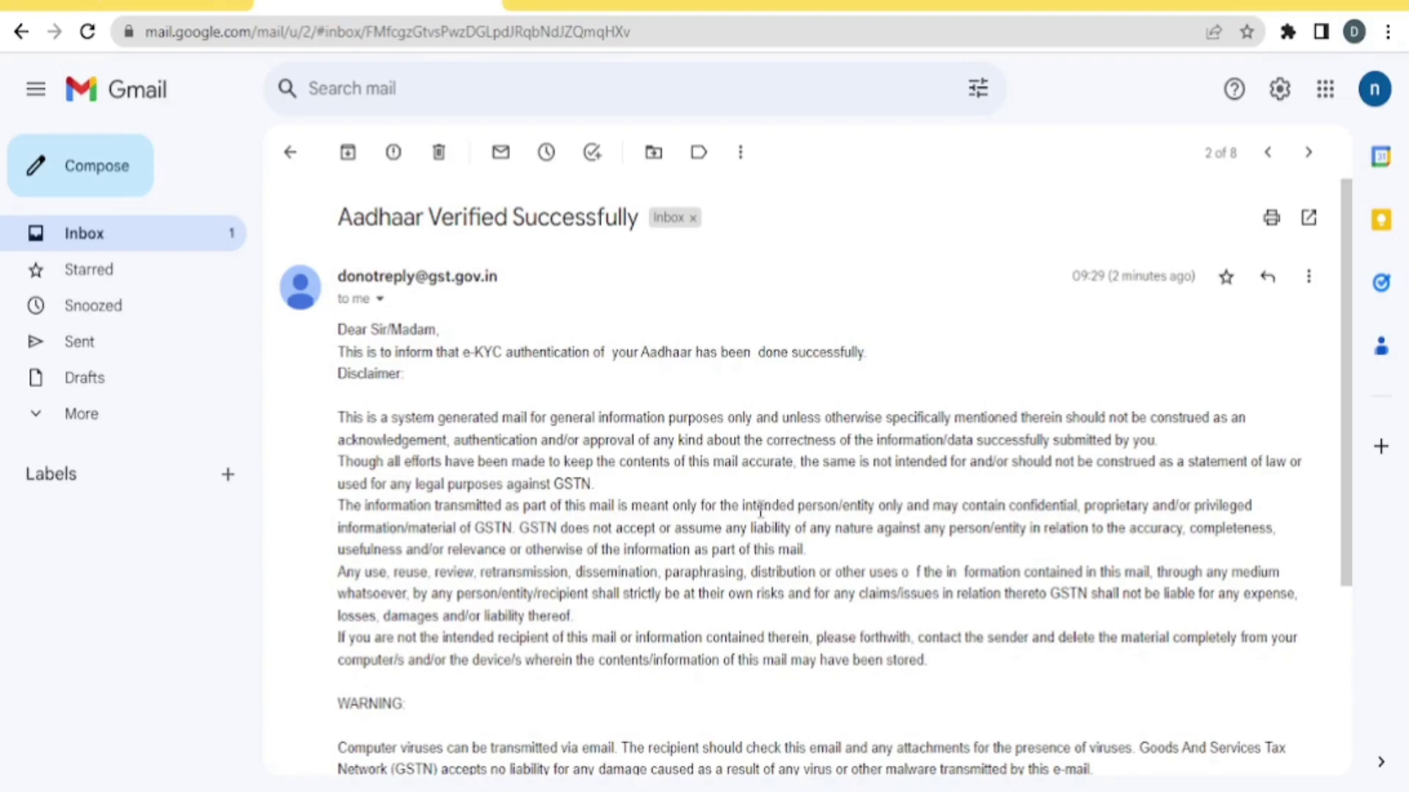
left_click(291, 154)
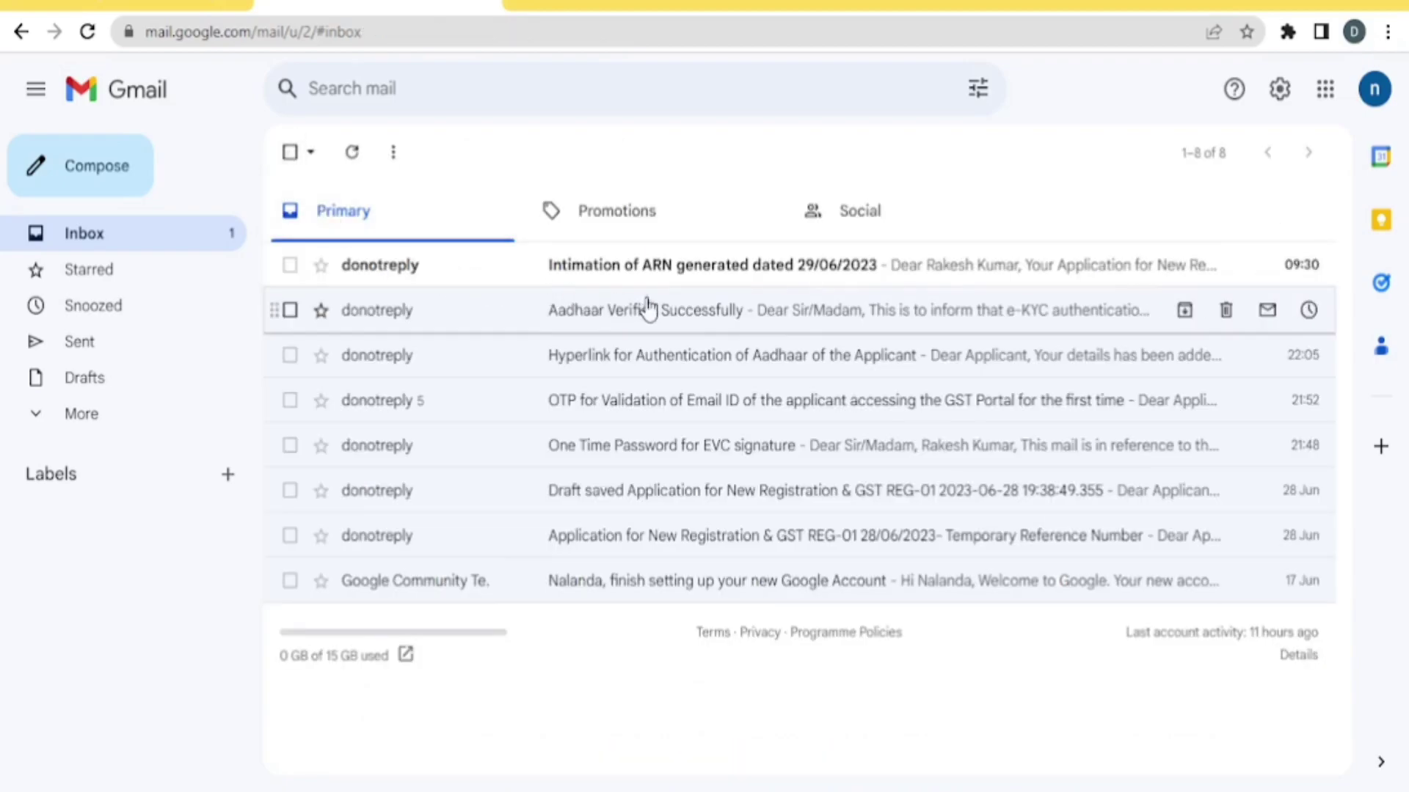
Read the 'Intimation of ARN generated' email, then switch to the GST dashboard showing the REG-01 application
left_click(718, 281)
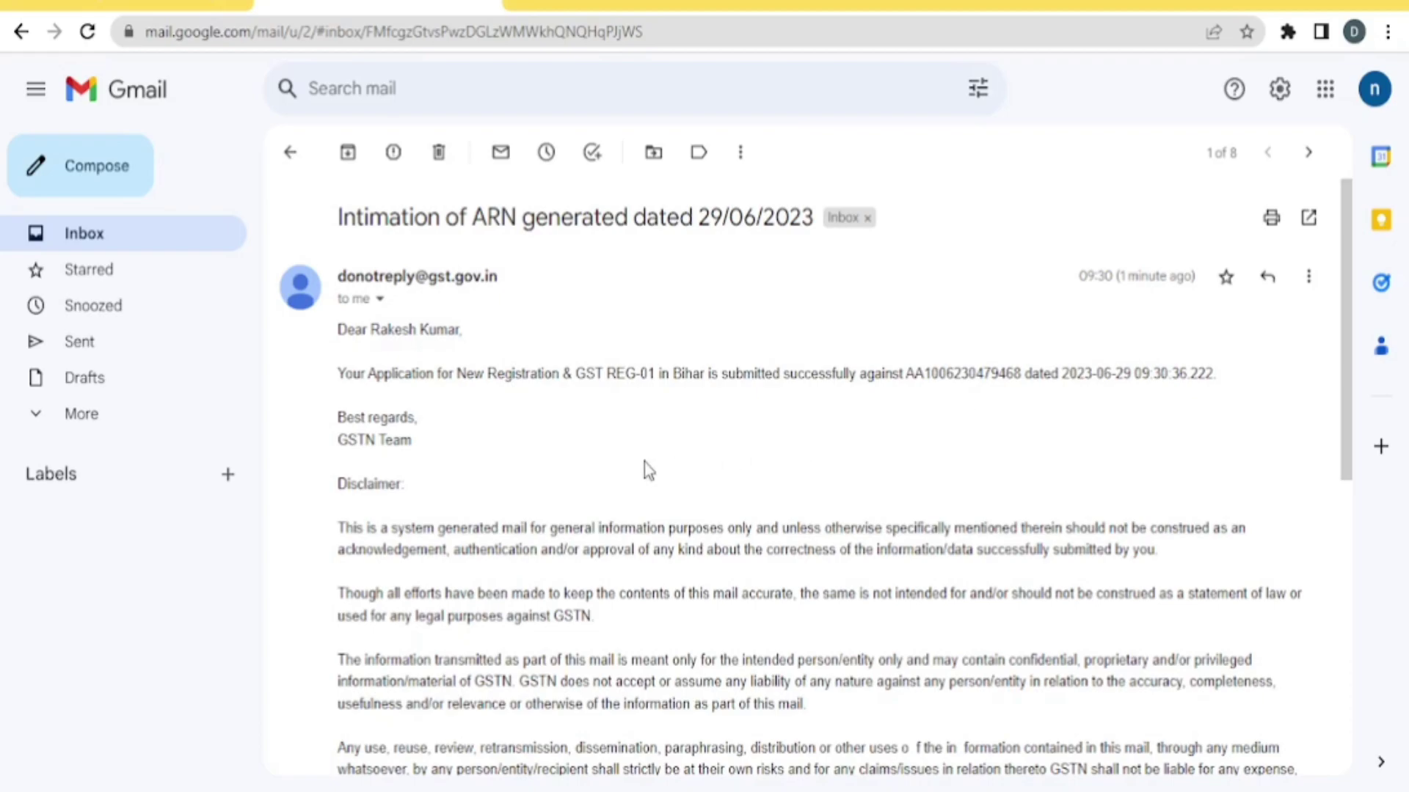
scroll(645, 465, "down", 2)
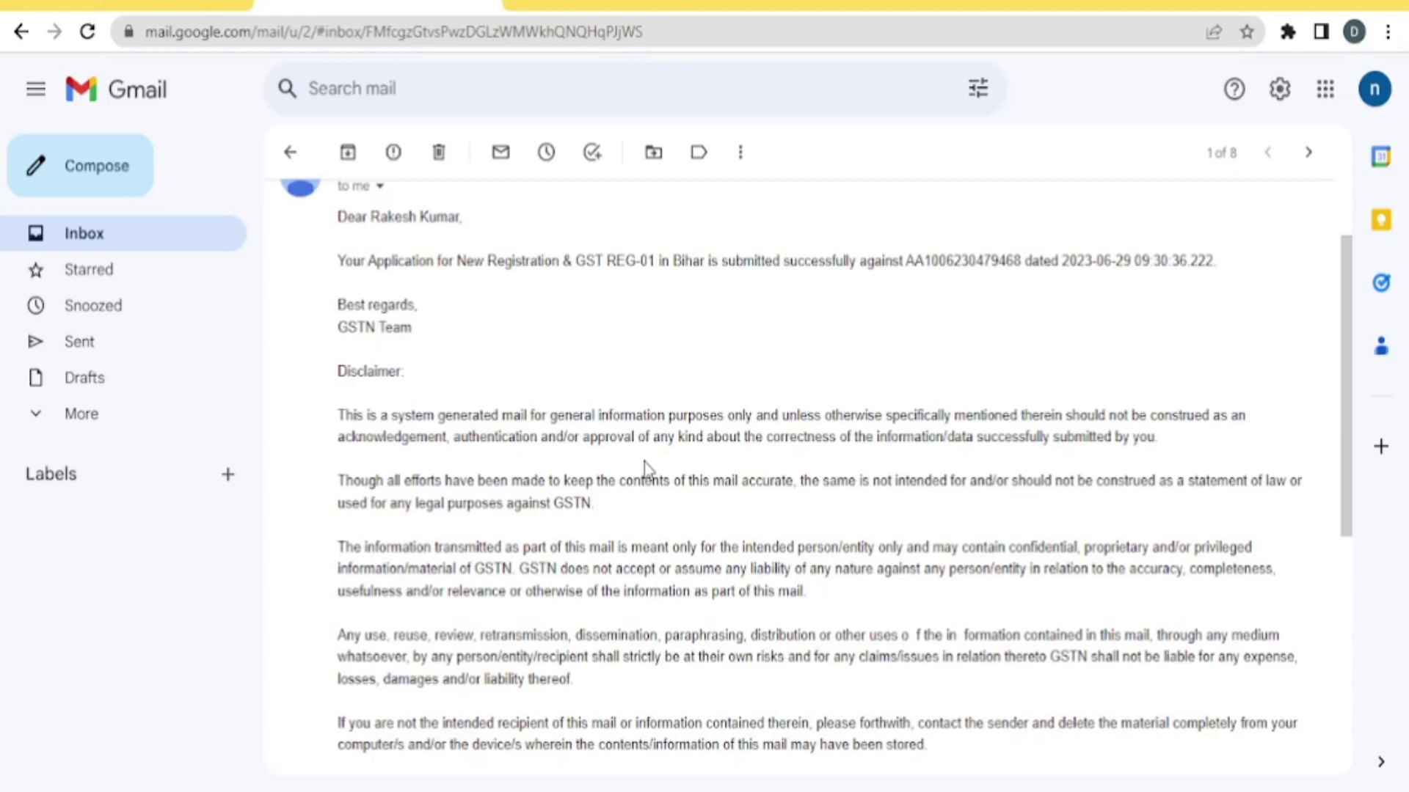
key("alt+Tab")
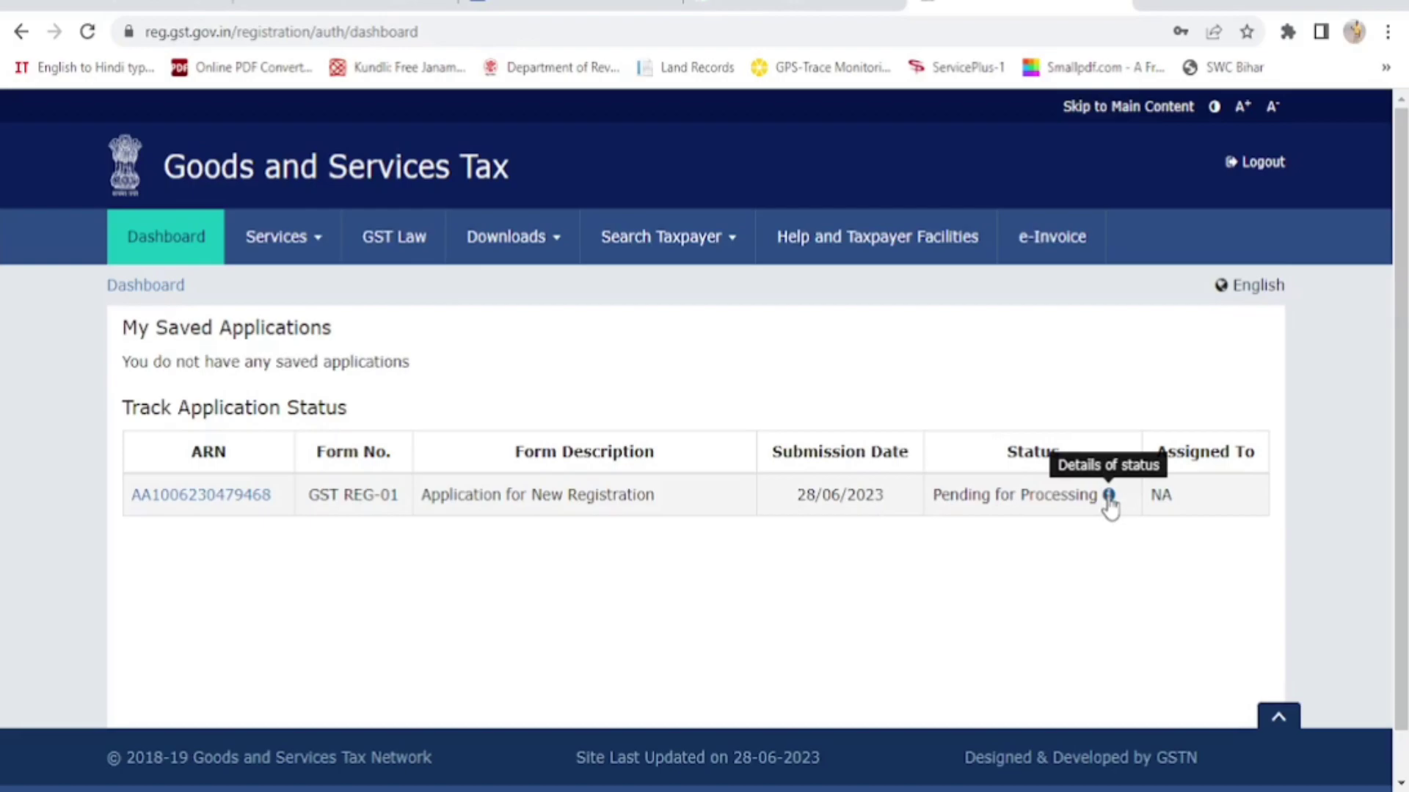
Read and close the Pending for Processing status explanation, then switch to the Gmail OTP email
left_click(1108, 495)
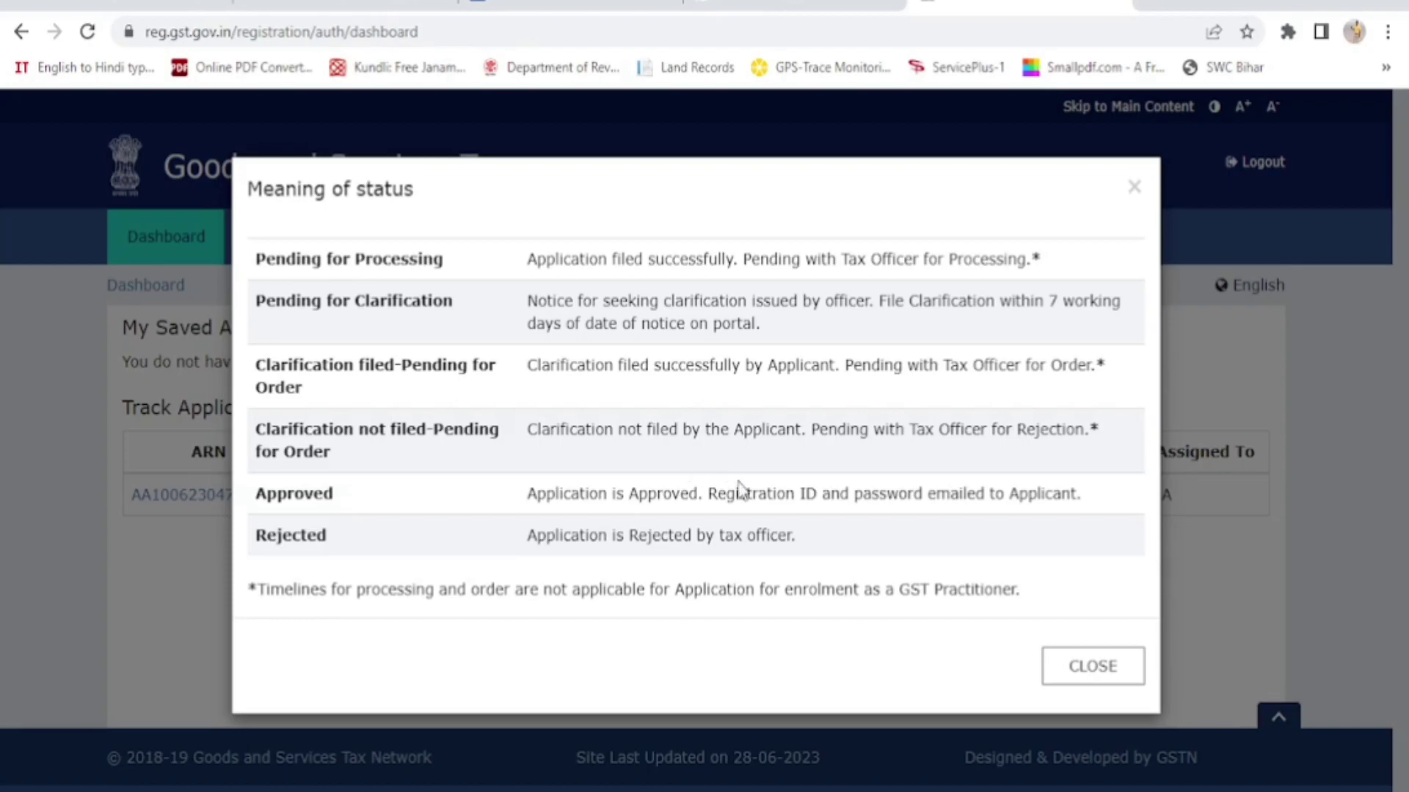
left_click(1093, 668)
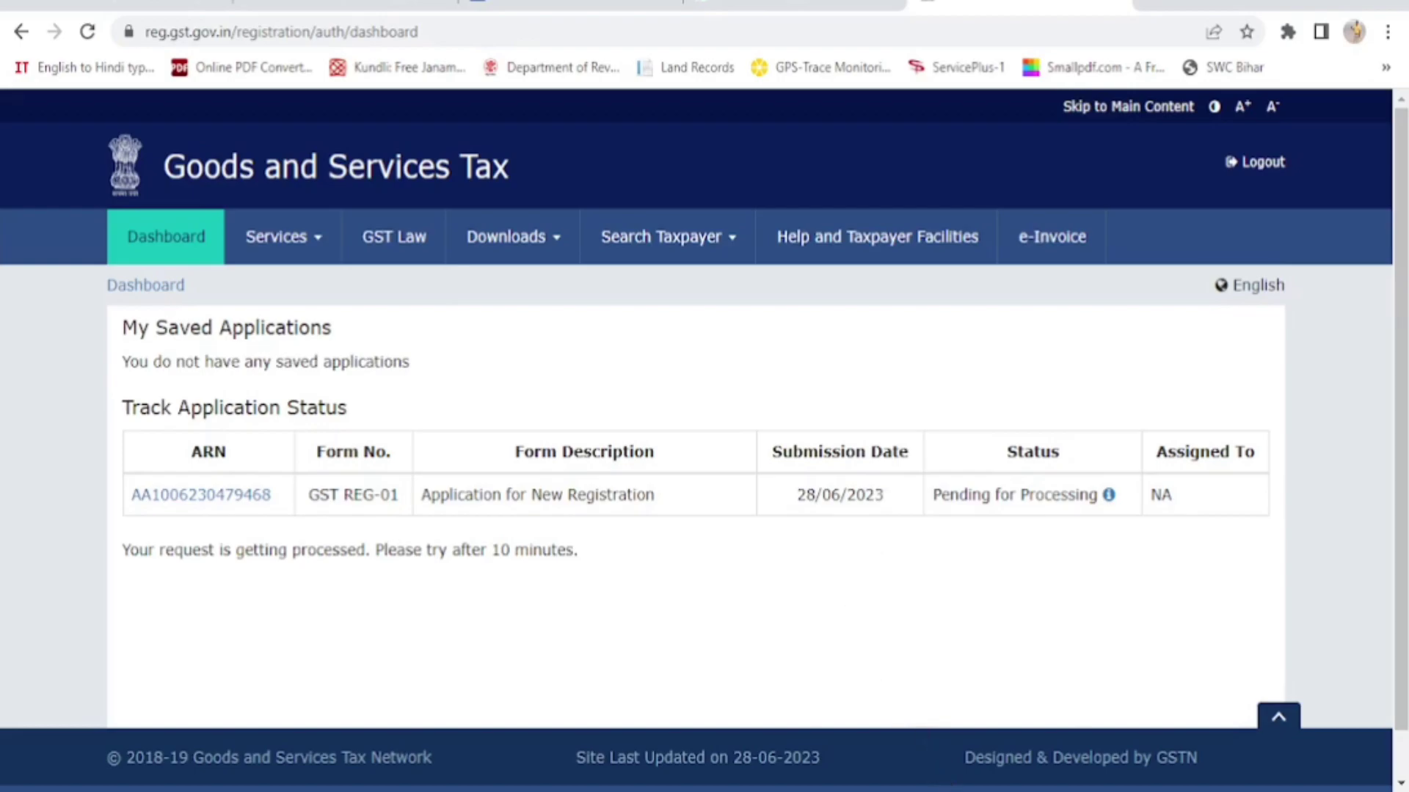
key("alt+Tab")
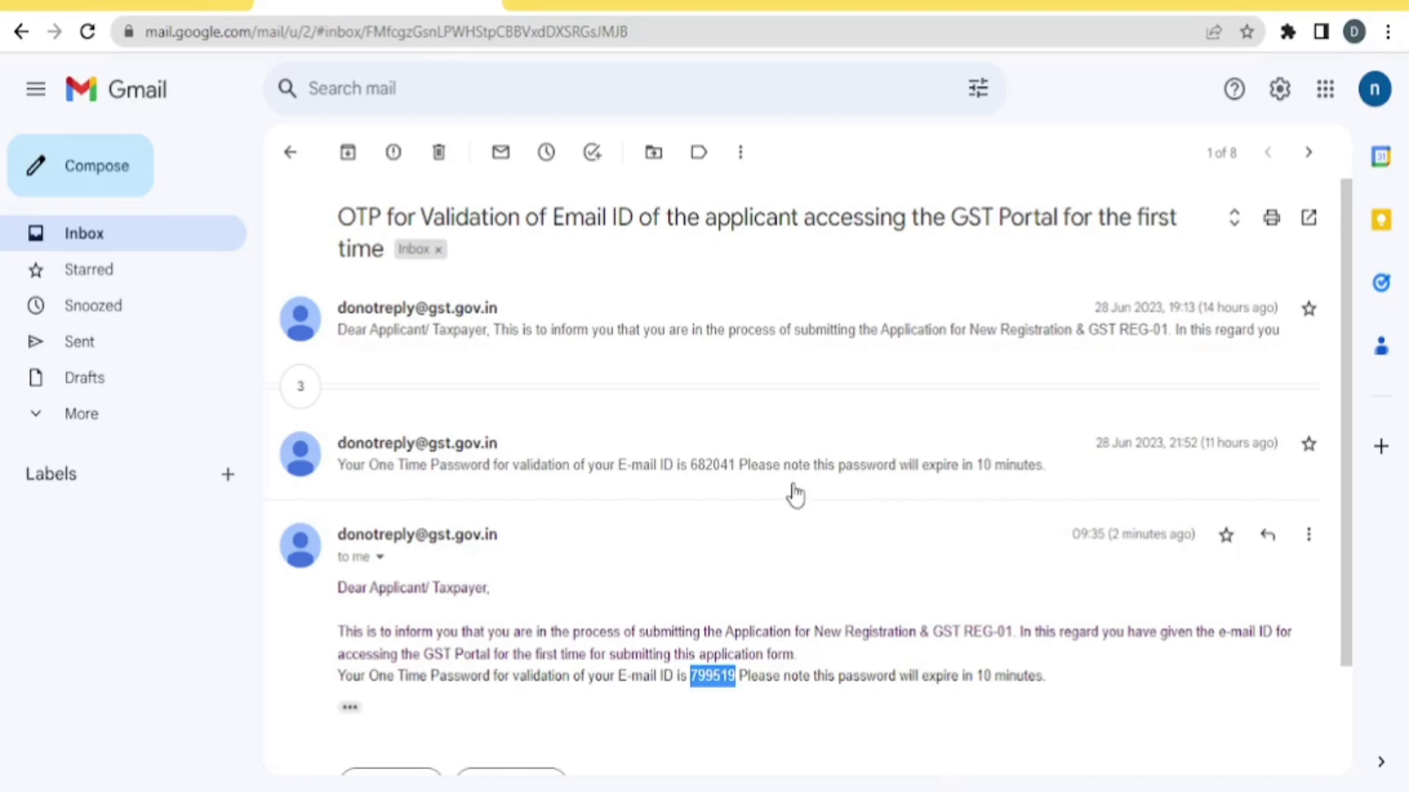
Return to the Gmail inbox showing the new 'Welcome to GST Family' email, then bring back the GST Portal
left_click(90, 250)
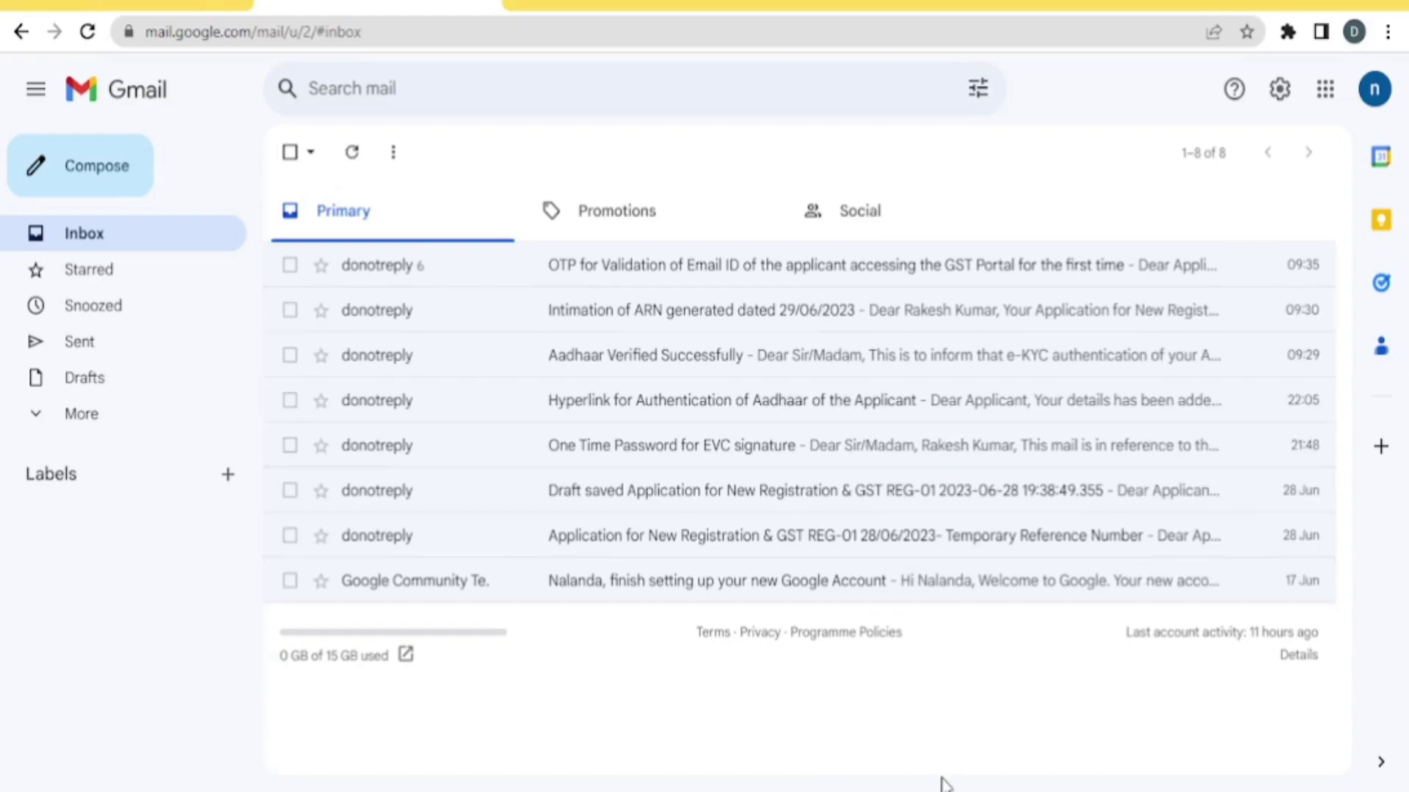
mouse_move(945, 785)
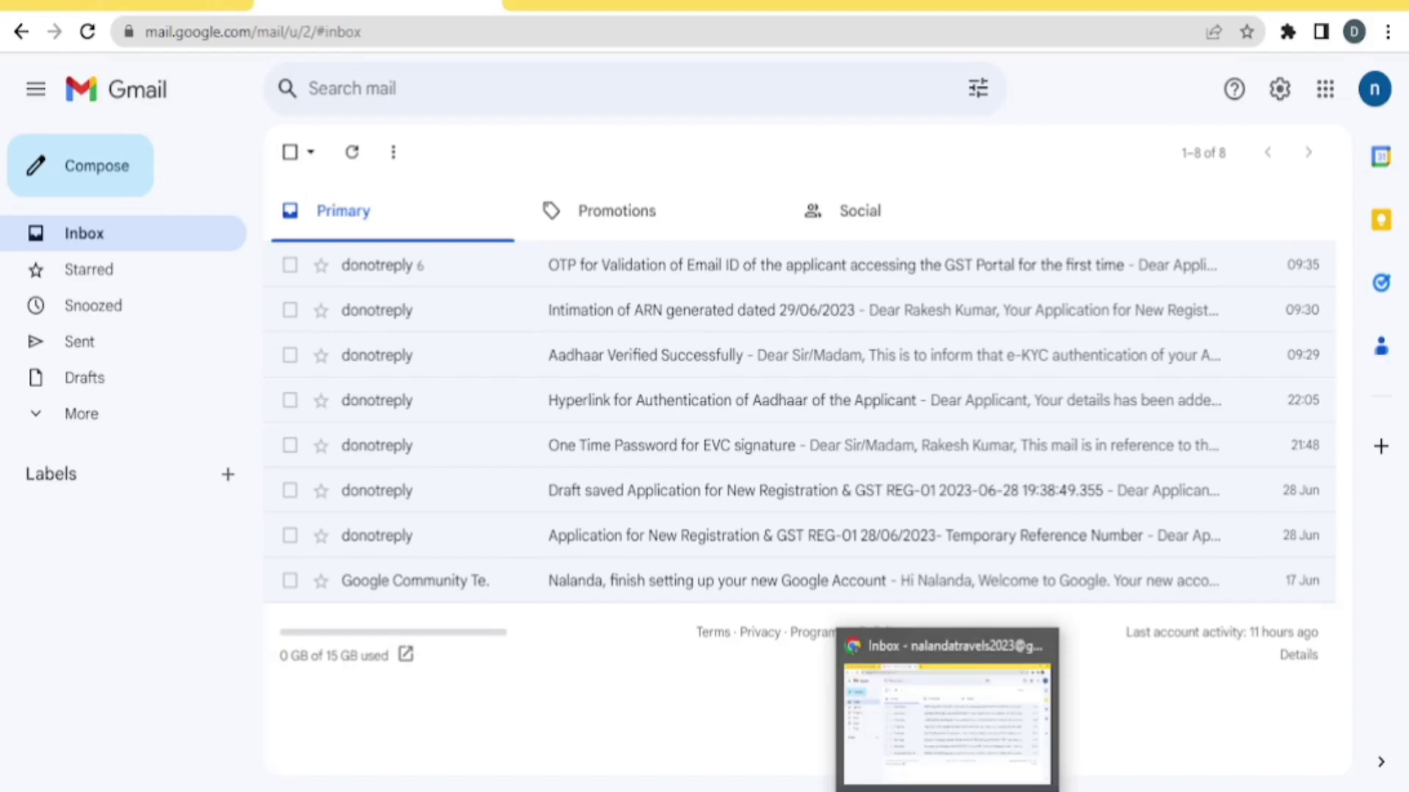
left_click(900, 723)
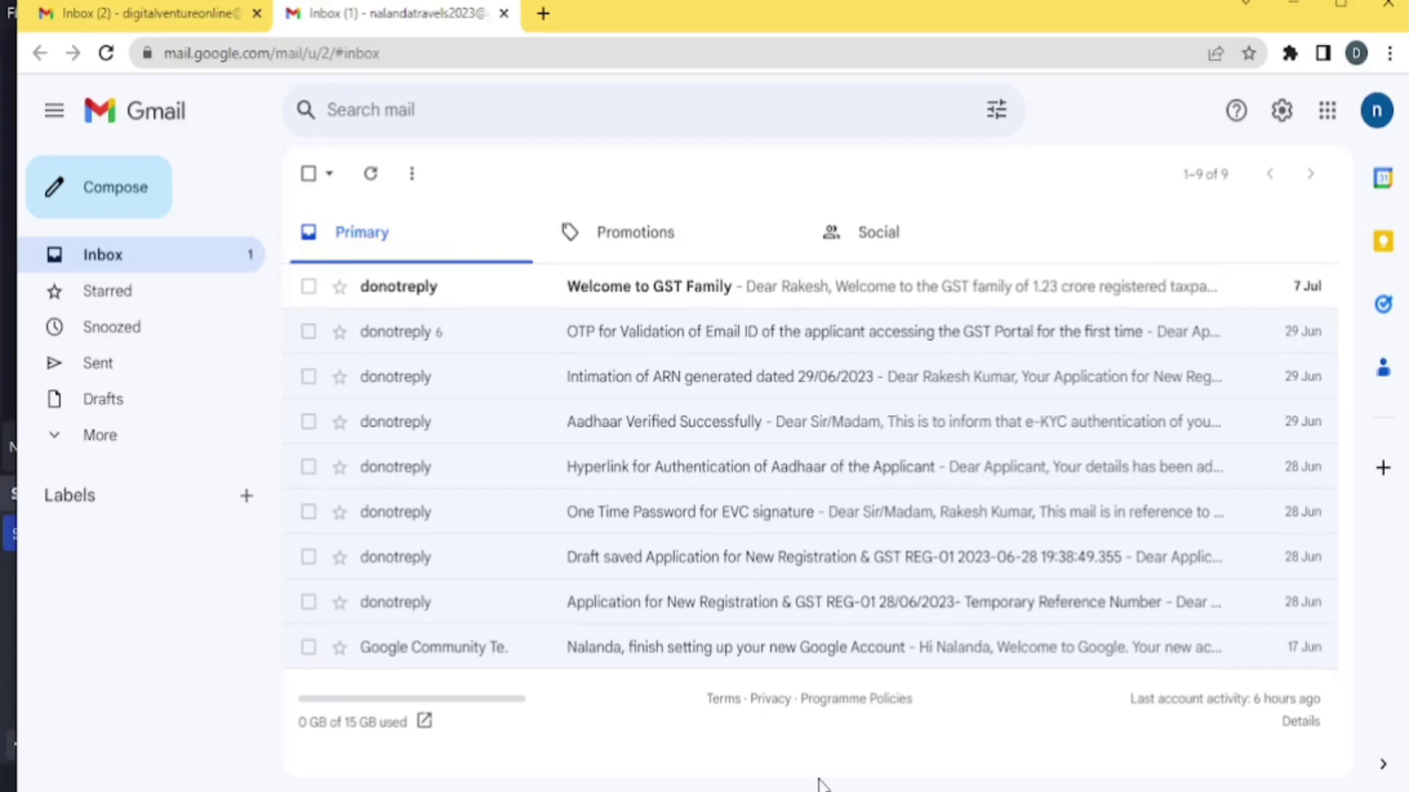
Open the 'Welcome to GST Family' email that holds the GSTIN and login credentials
left_click(694, 294)
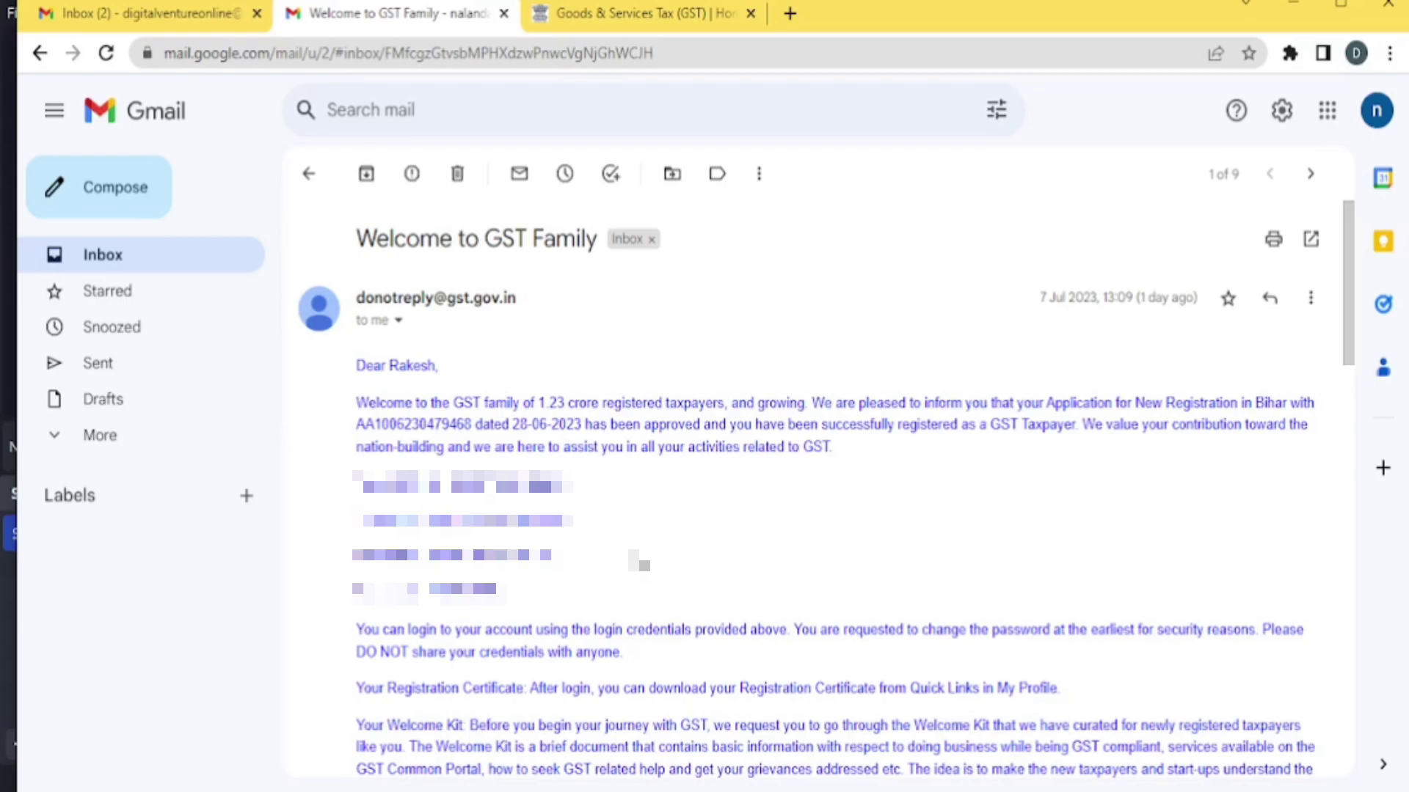
Return to the gst.gov.in home page and bring up the taxpayer Login page
left_click(641, 19)
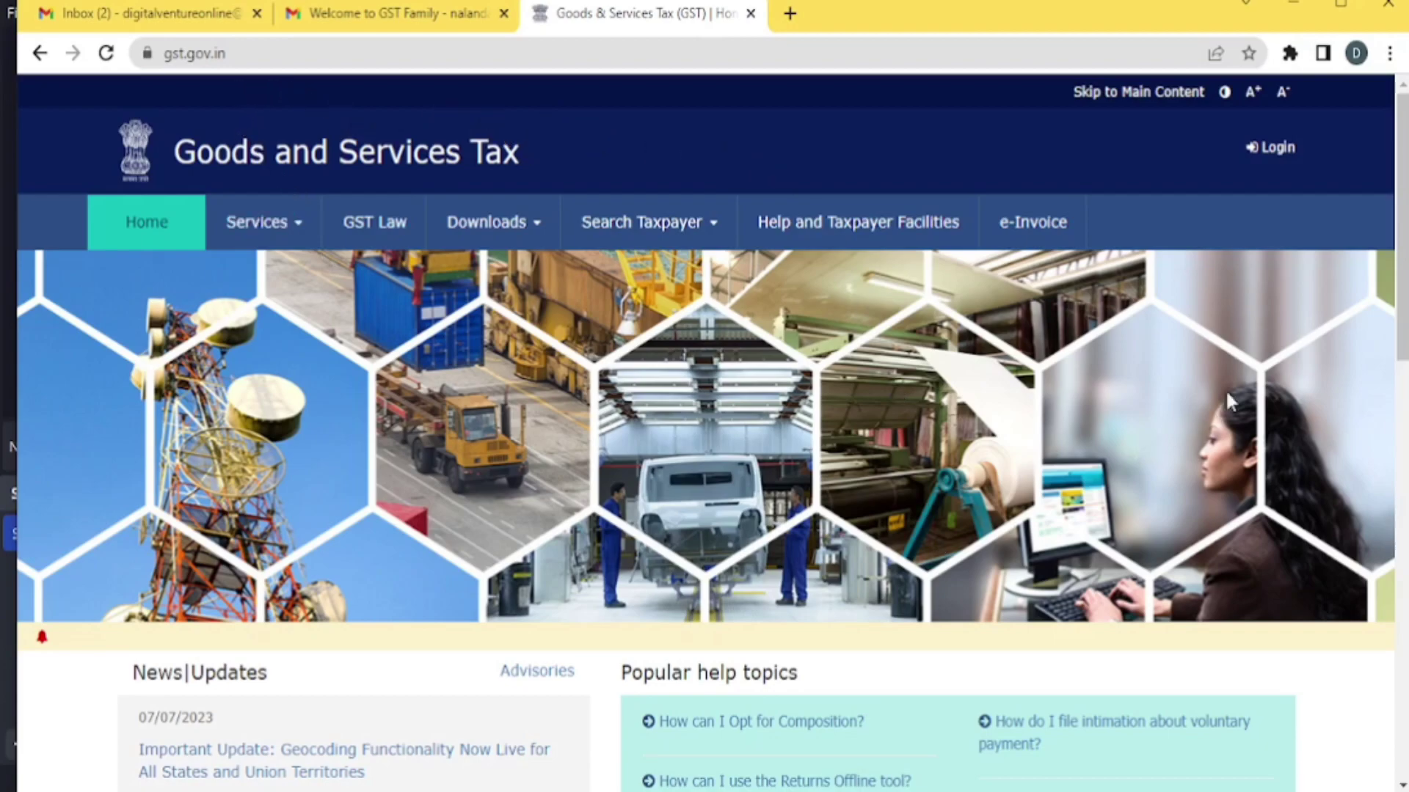
left_click(1278, 149)
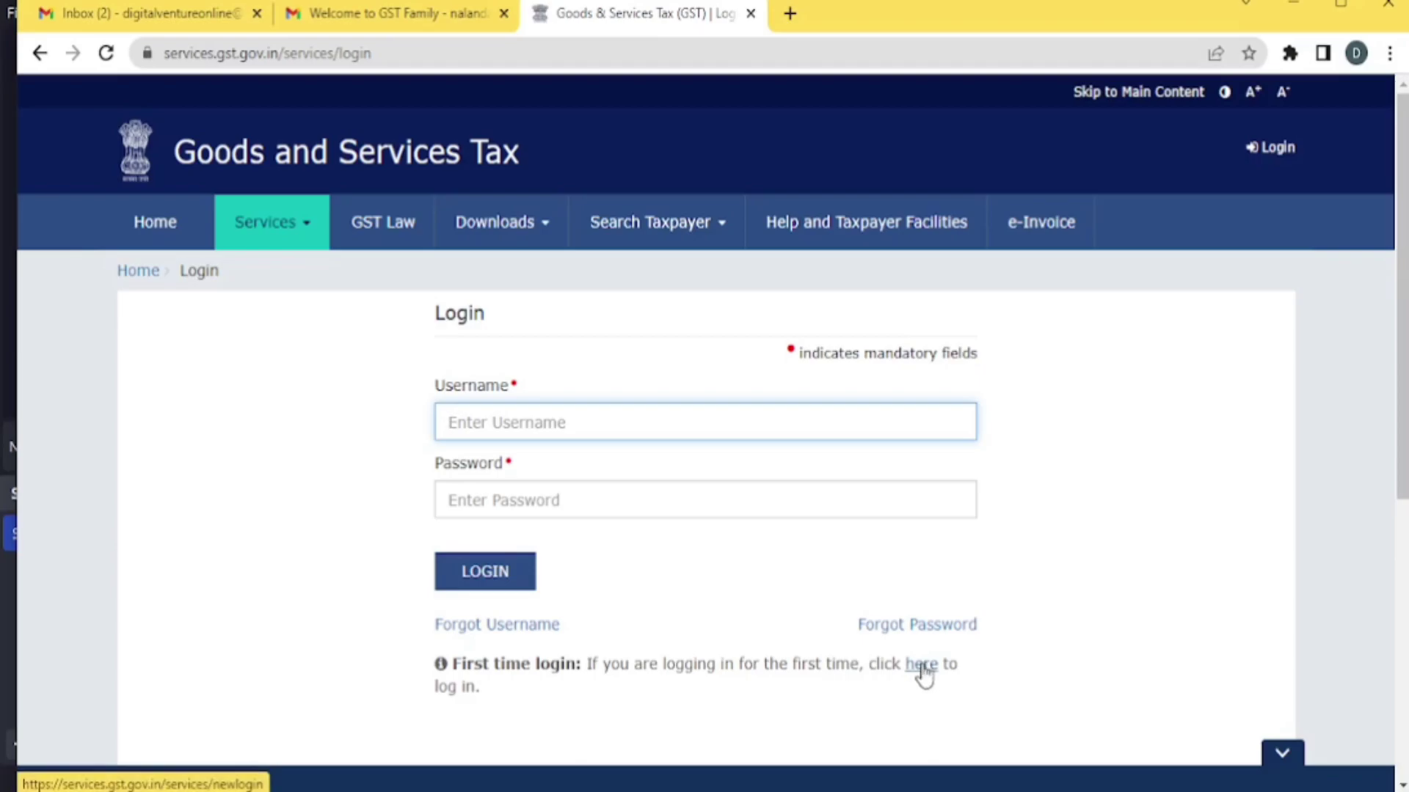
On the first-time user login, paste the GSTIN, enter the emailed temporary password and the captcha
left_click(922, 668)
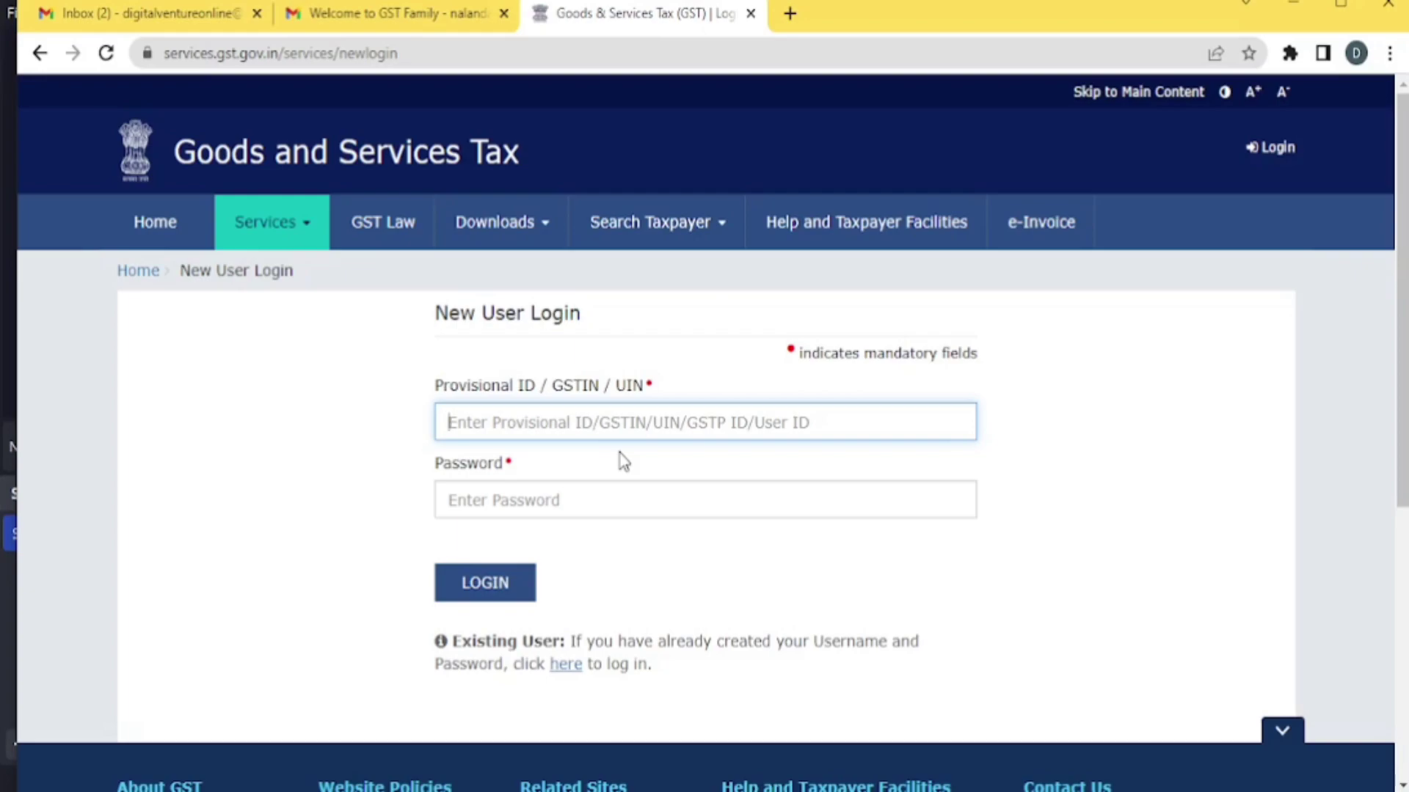
key("ctrl+v")
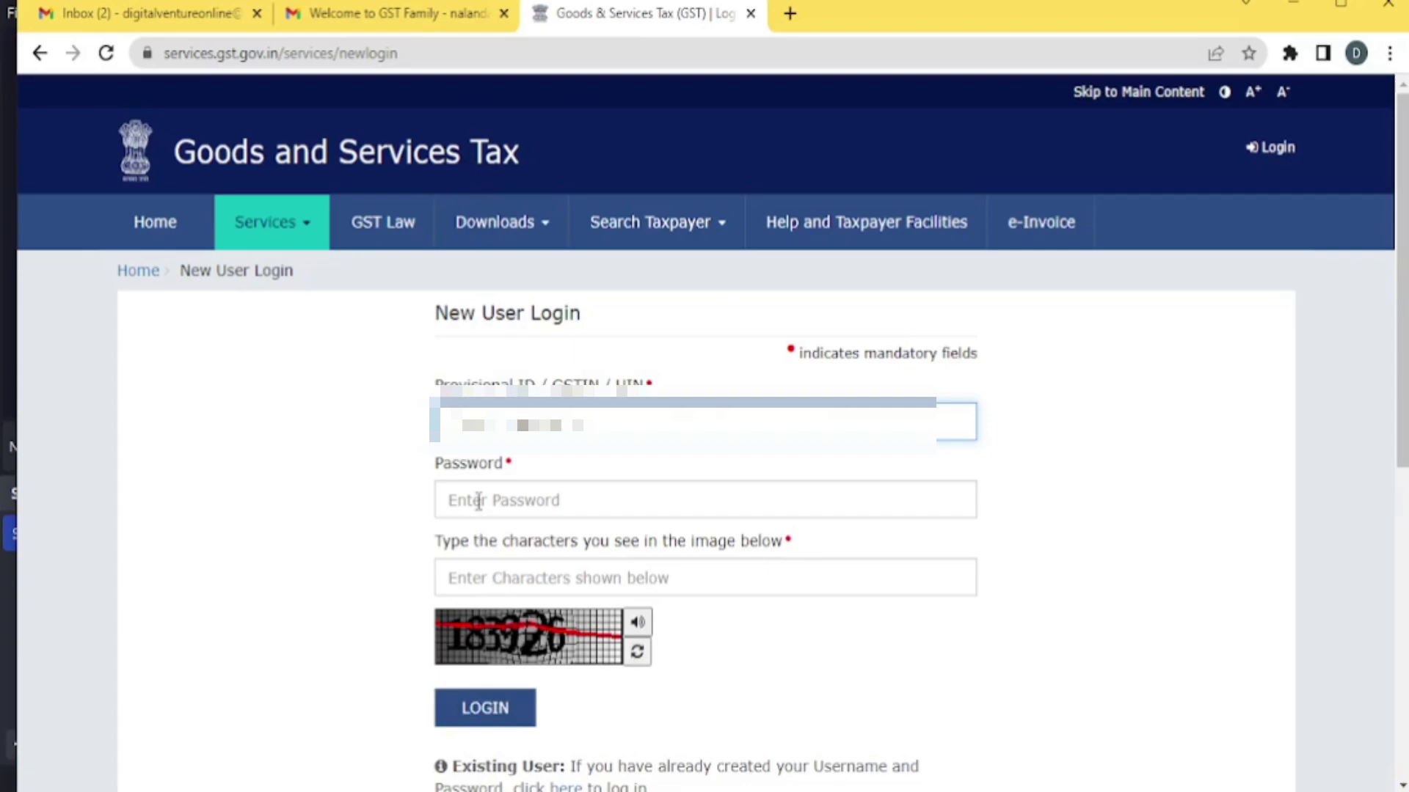
left_click(478, 501)
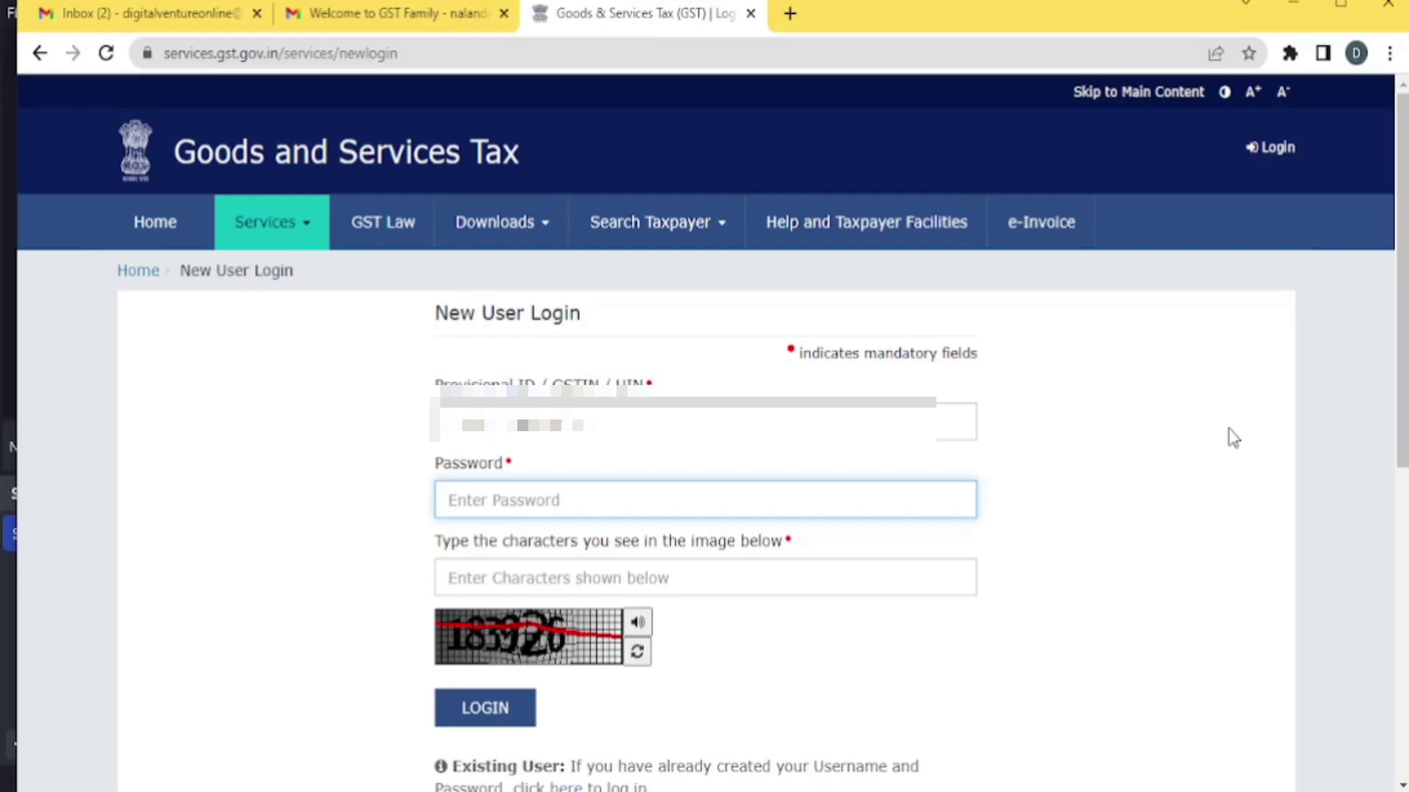
type("•")
type("**")
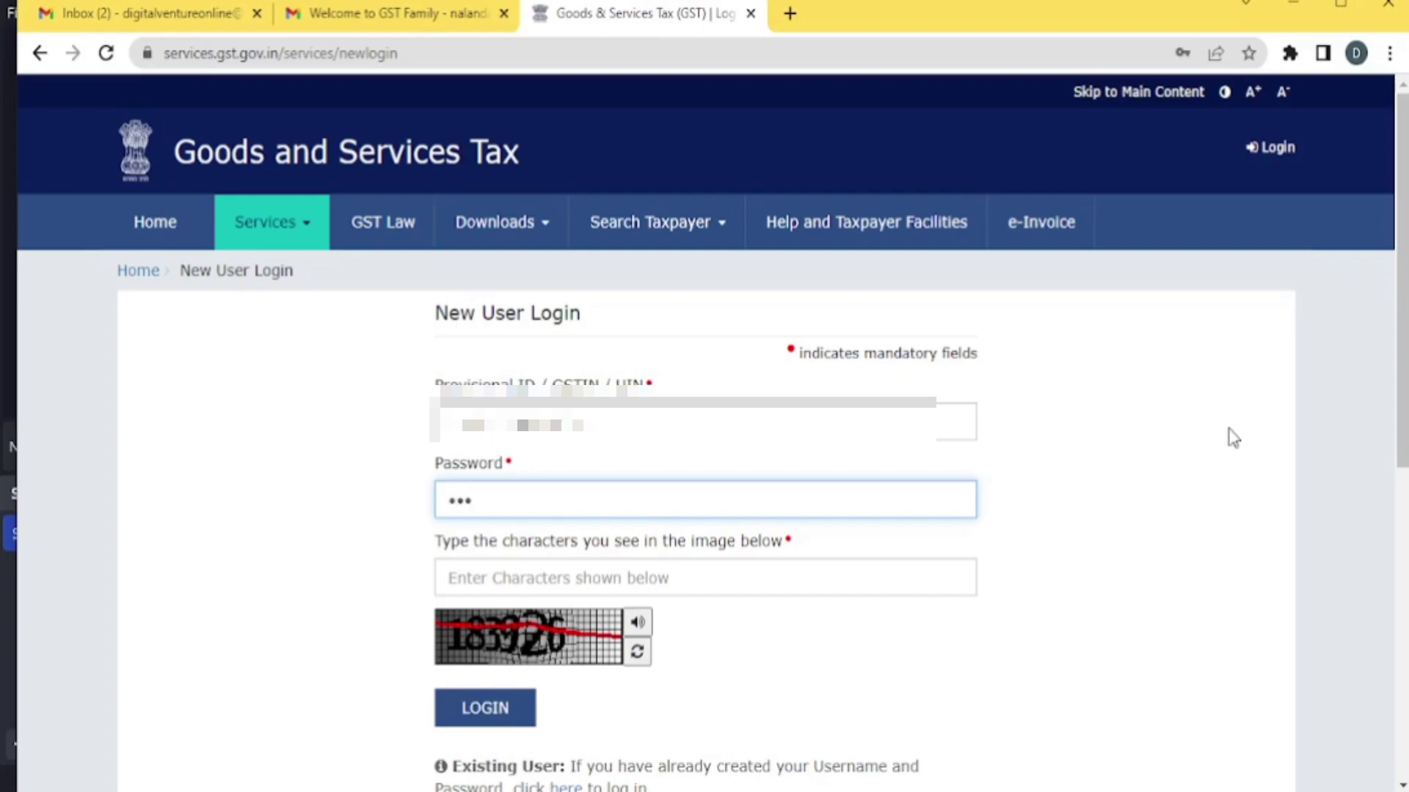
type("*******")
left_click(454, 580)
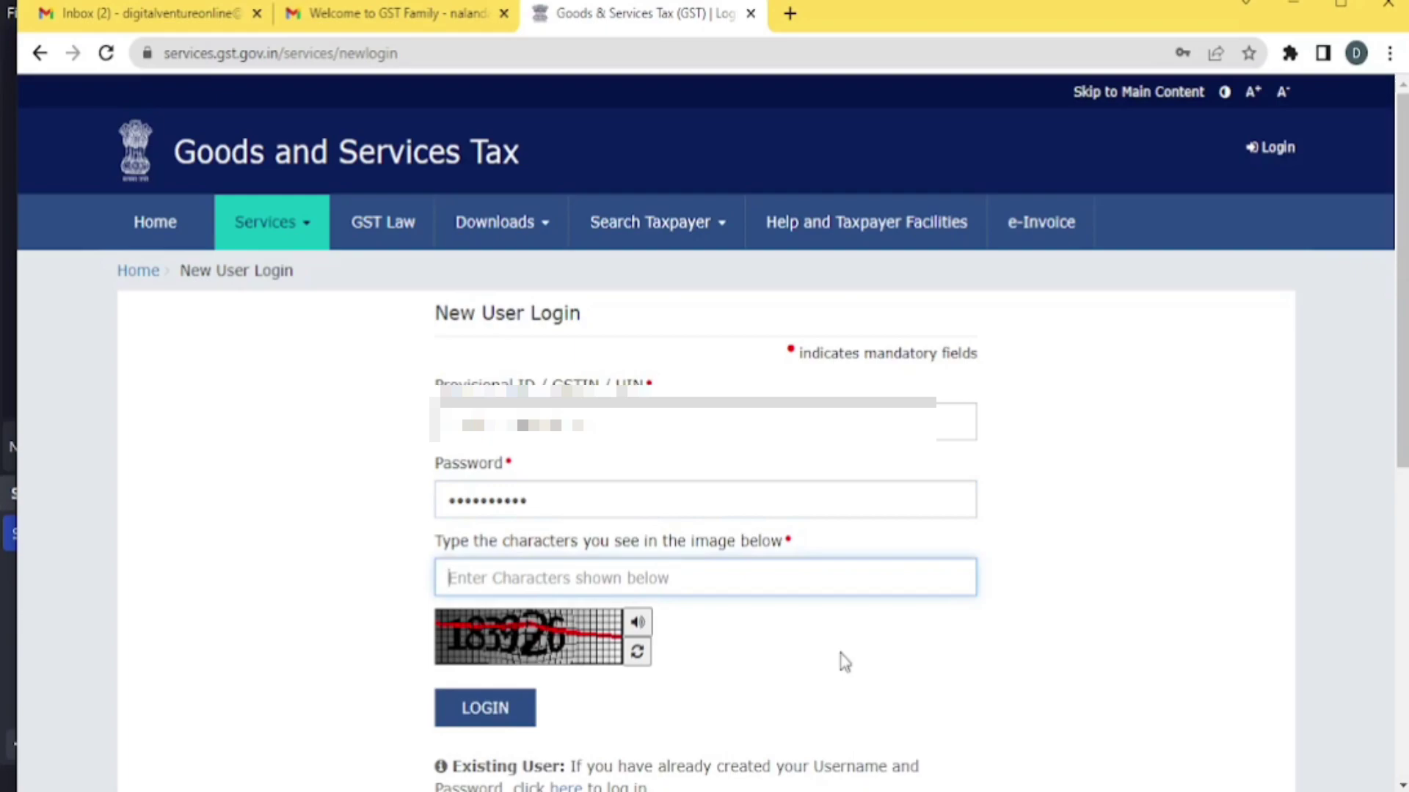
type("1")
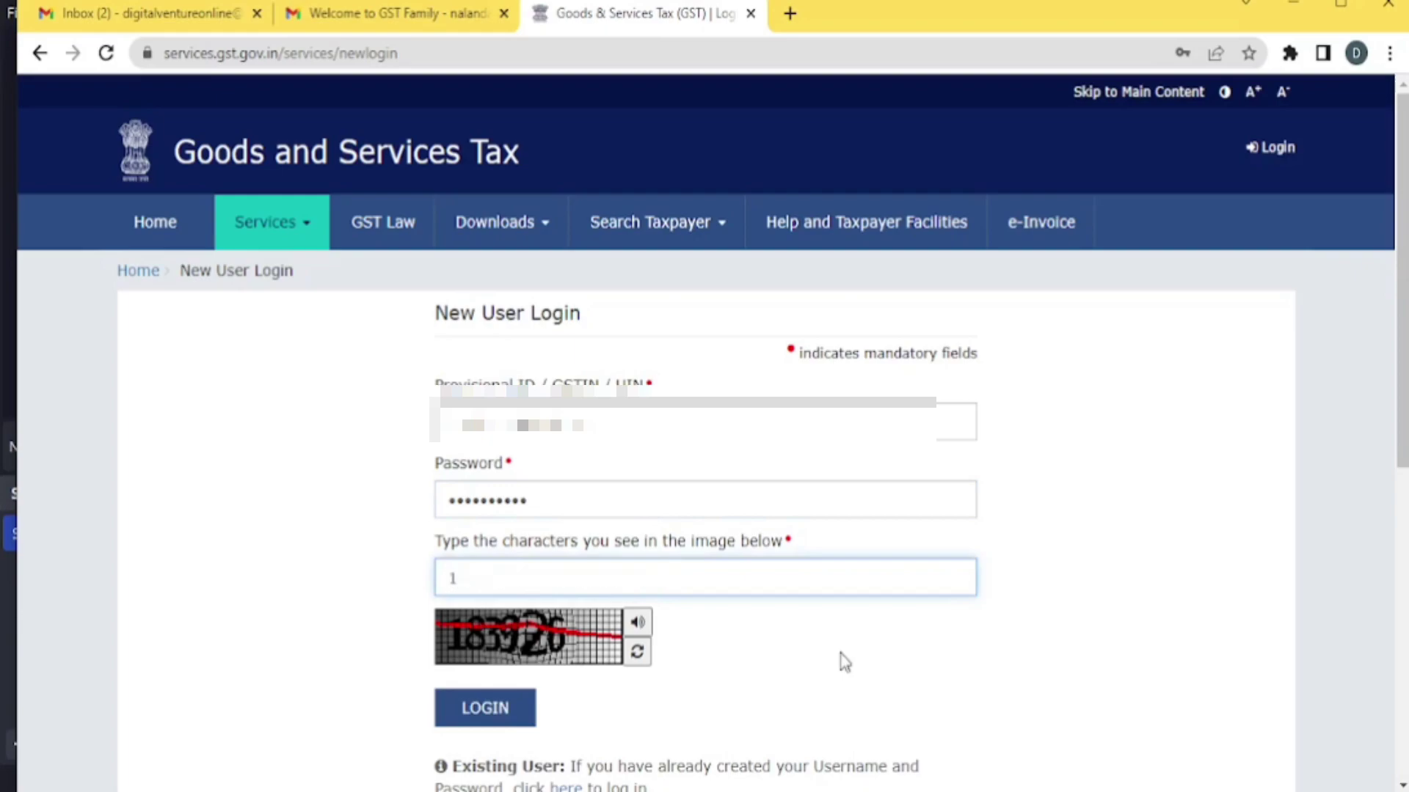
type("83926")
Log in and set a new username and password, replacing the already-taken username before resubmitting
left_click(487, 715)
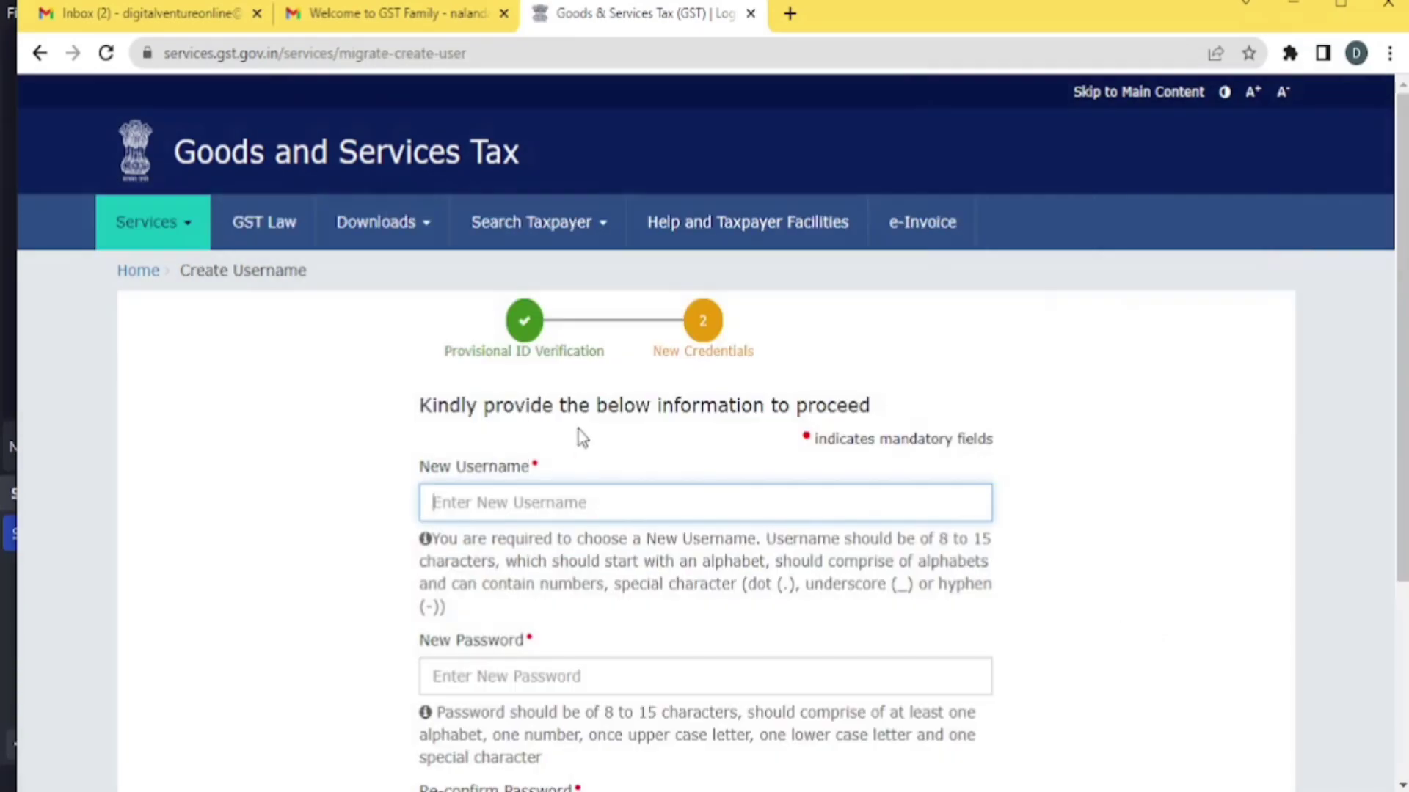
scroll(578, 430, "down", 2)
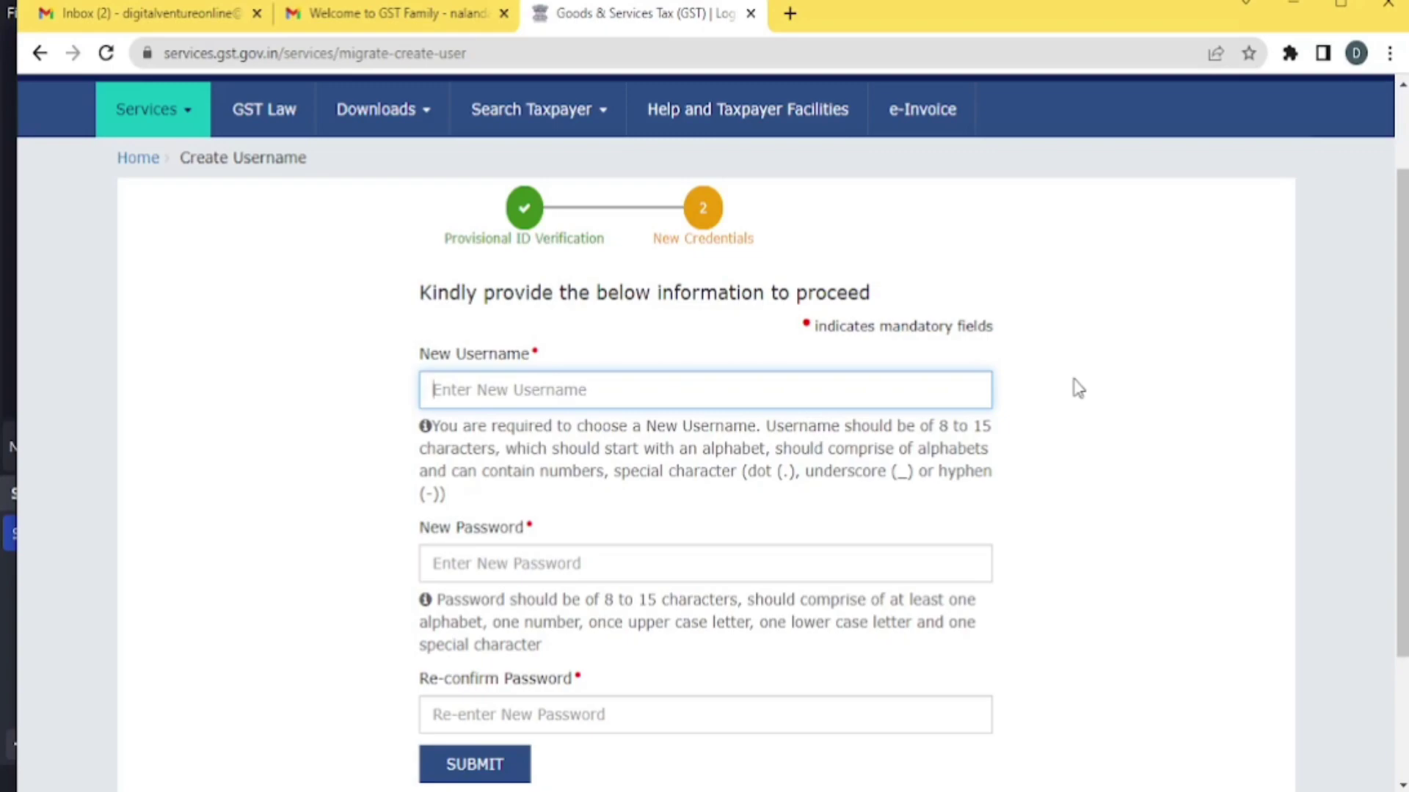
scroll(1077, 389, "down", 2)
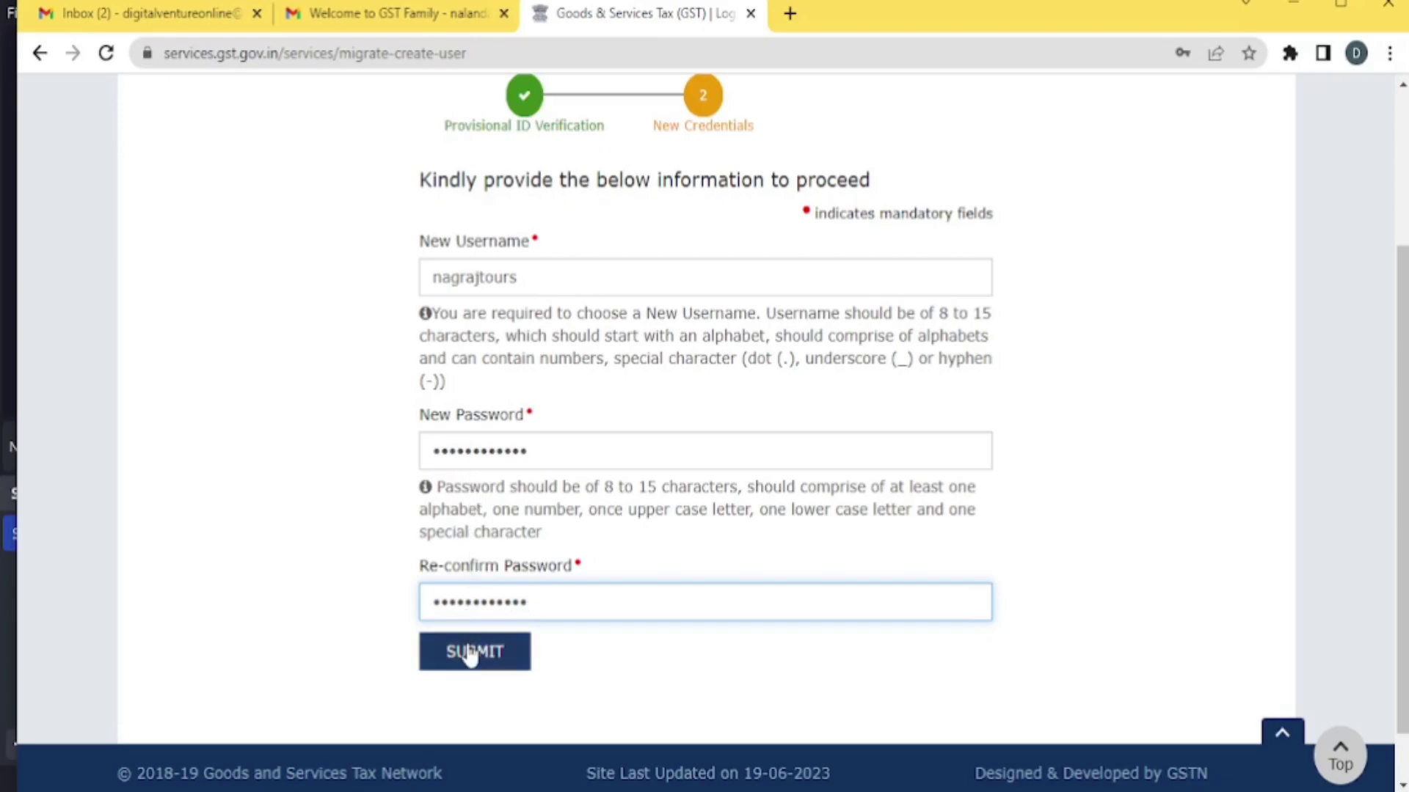
left_click(473, 652)
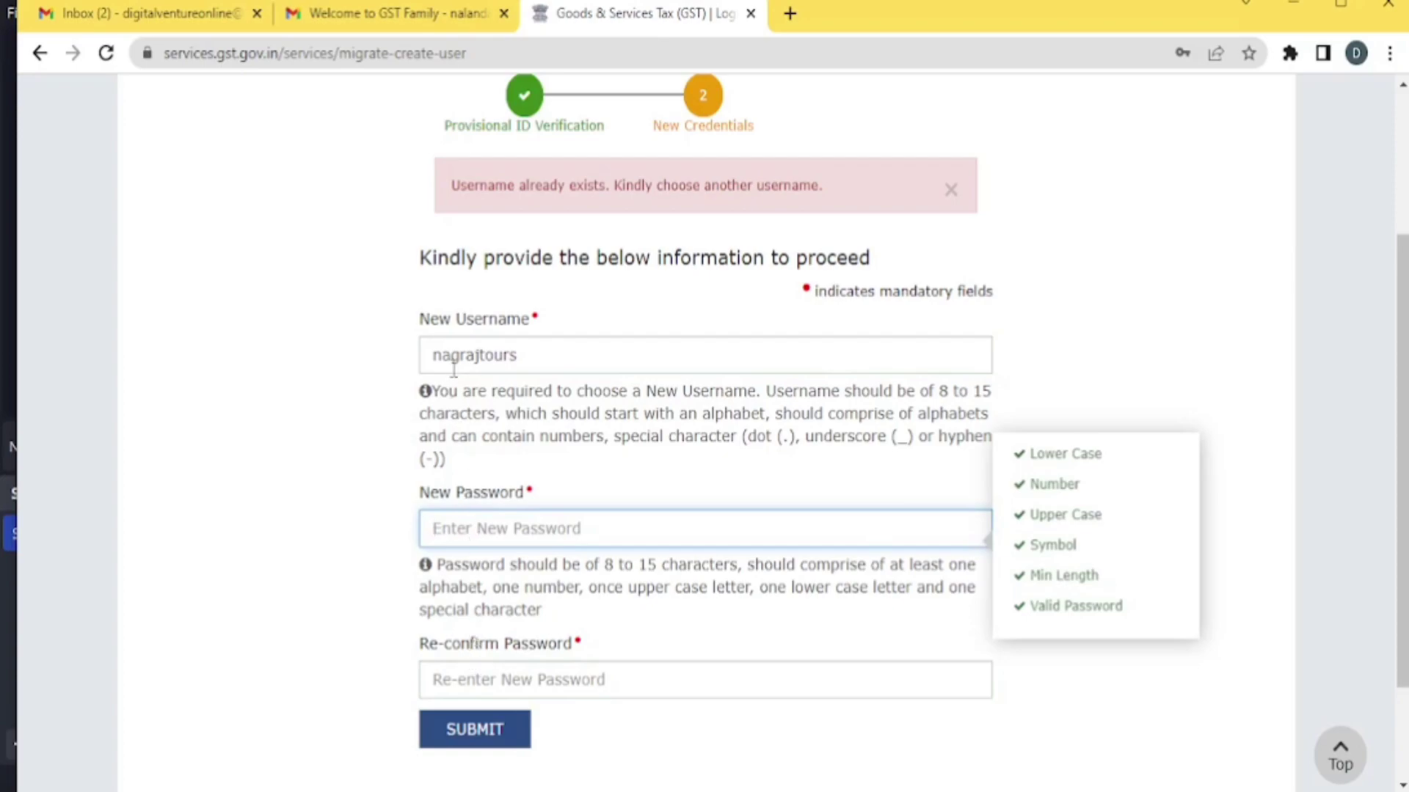
left_click(526, 355)
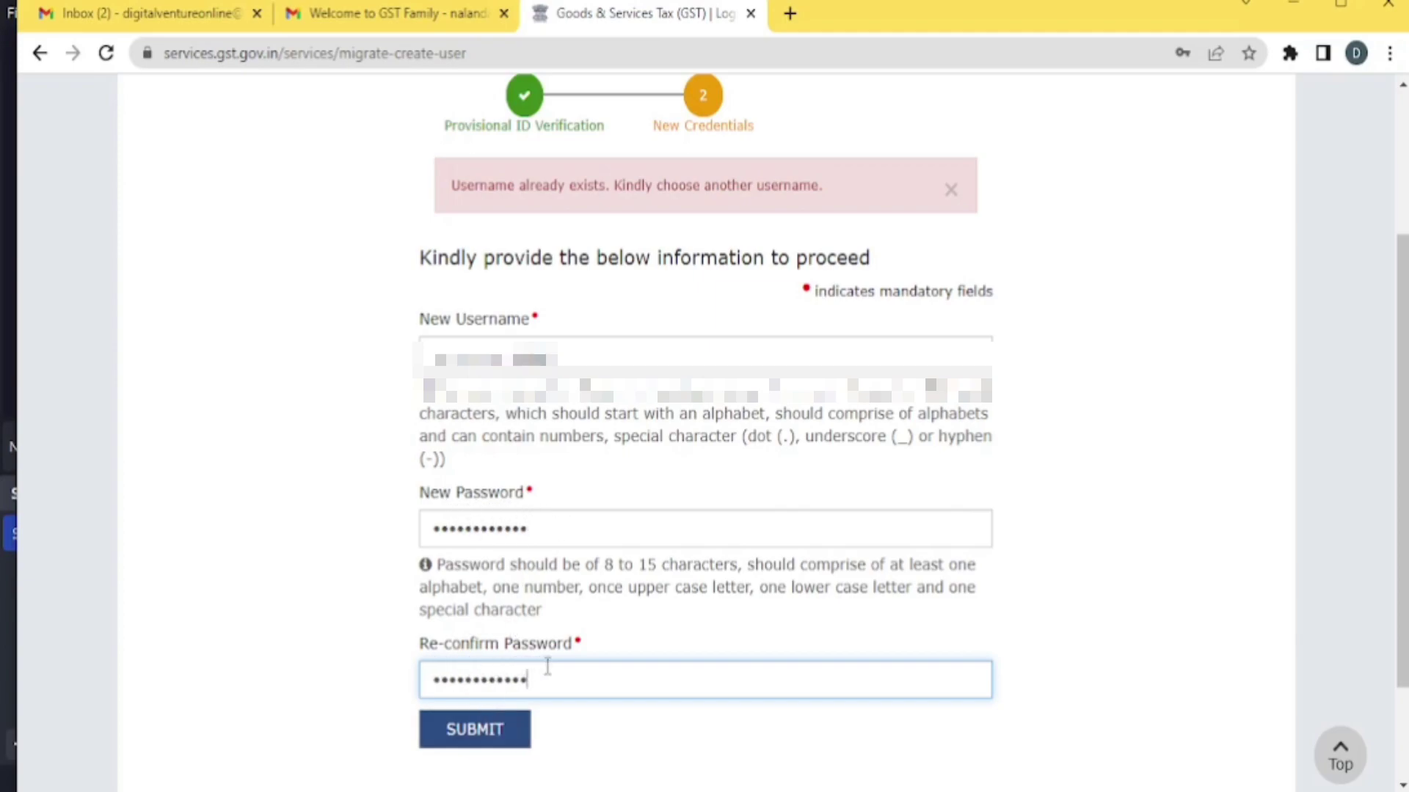
left_click(477, 733)
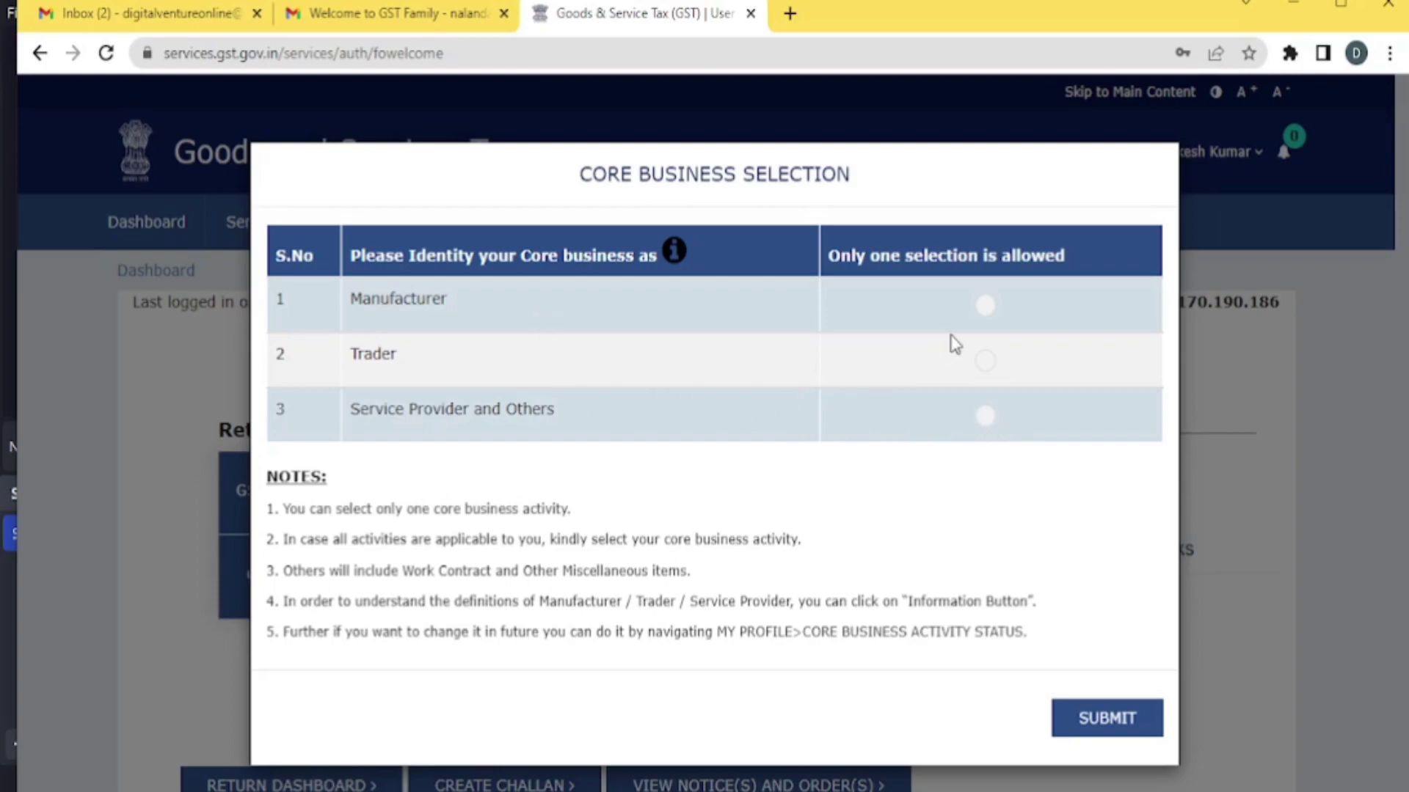
Select Service Provider and Others as the core business activity and submit it
left_click(985, 418)
left_click(985, 363)
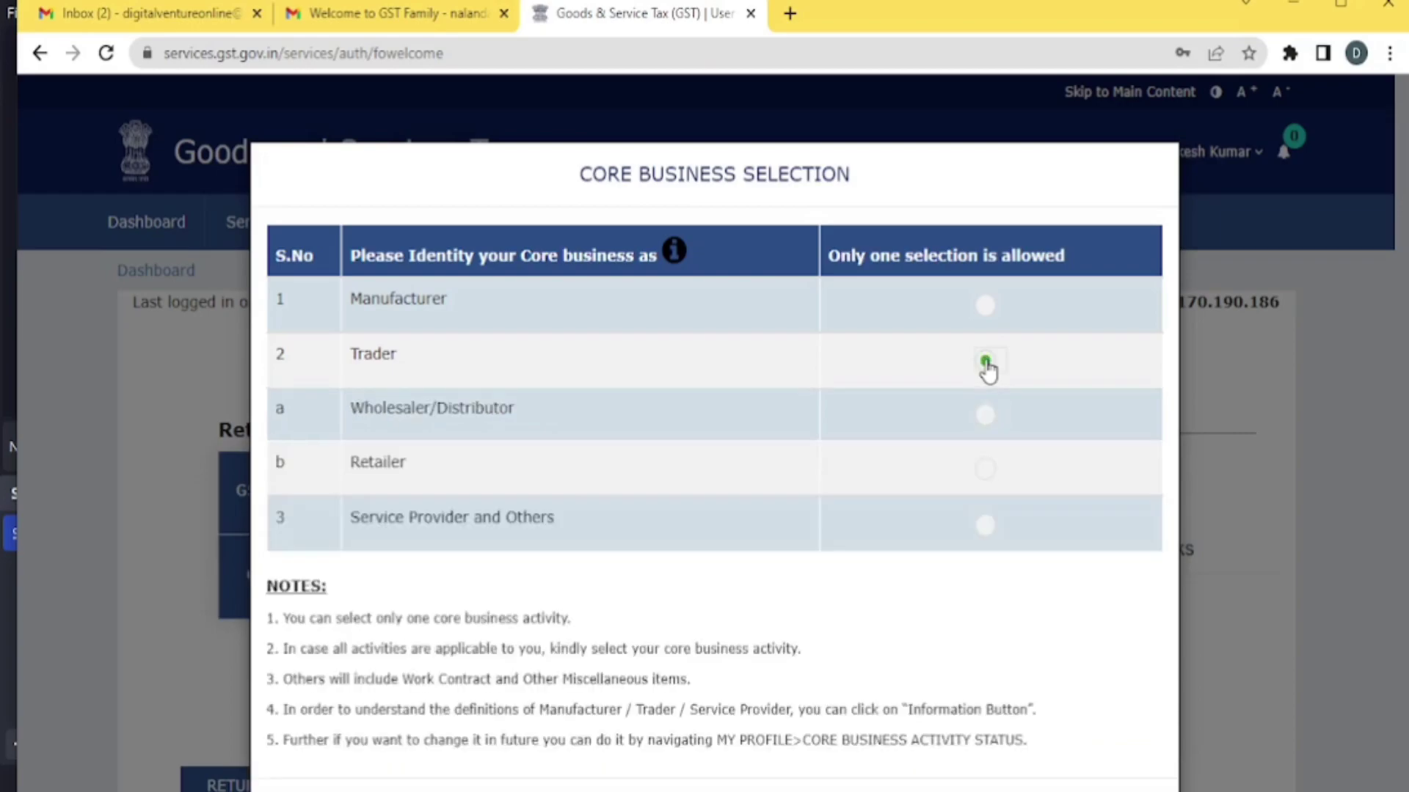
left_click(986, 307)
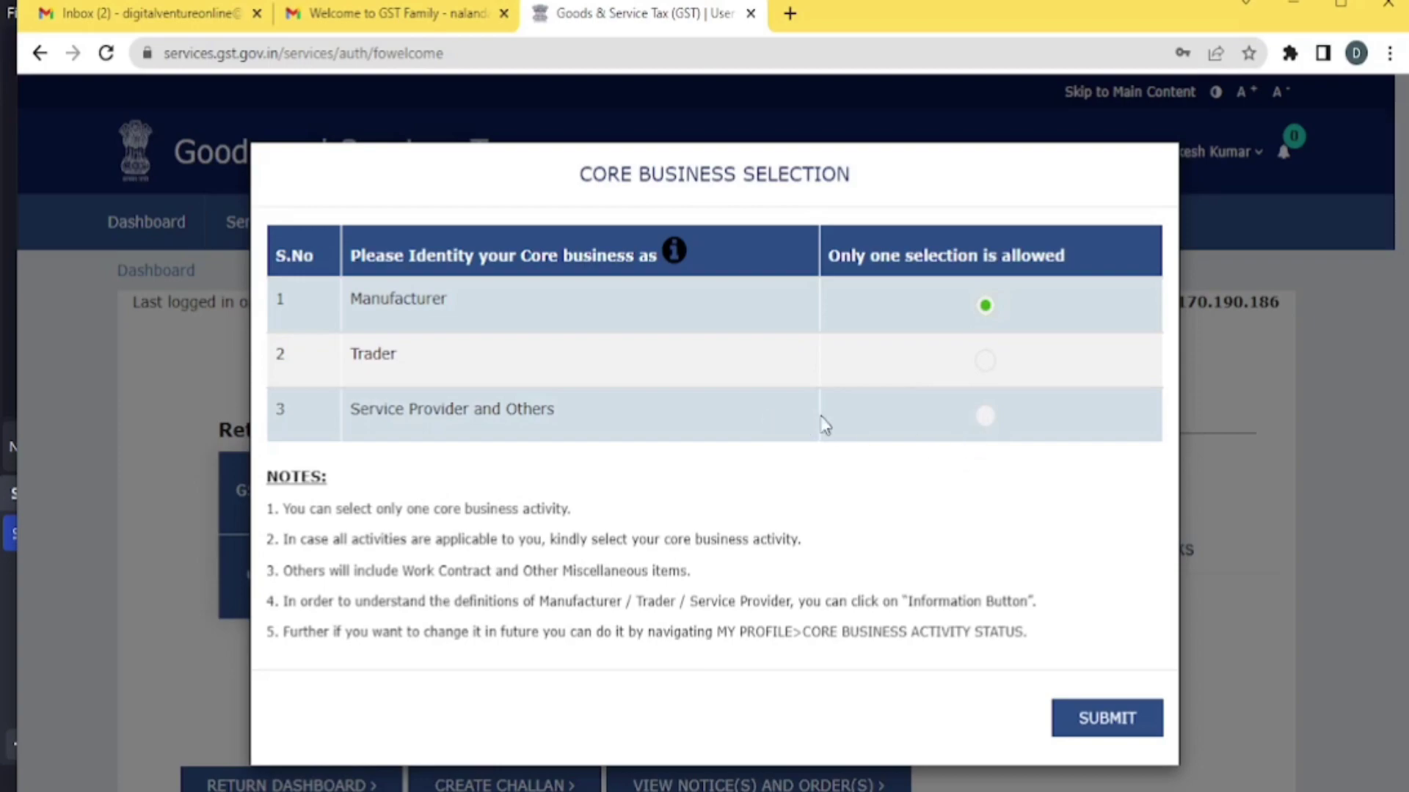
left_click(985, 417)
left_click(1111, 720)
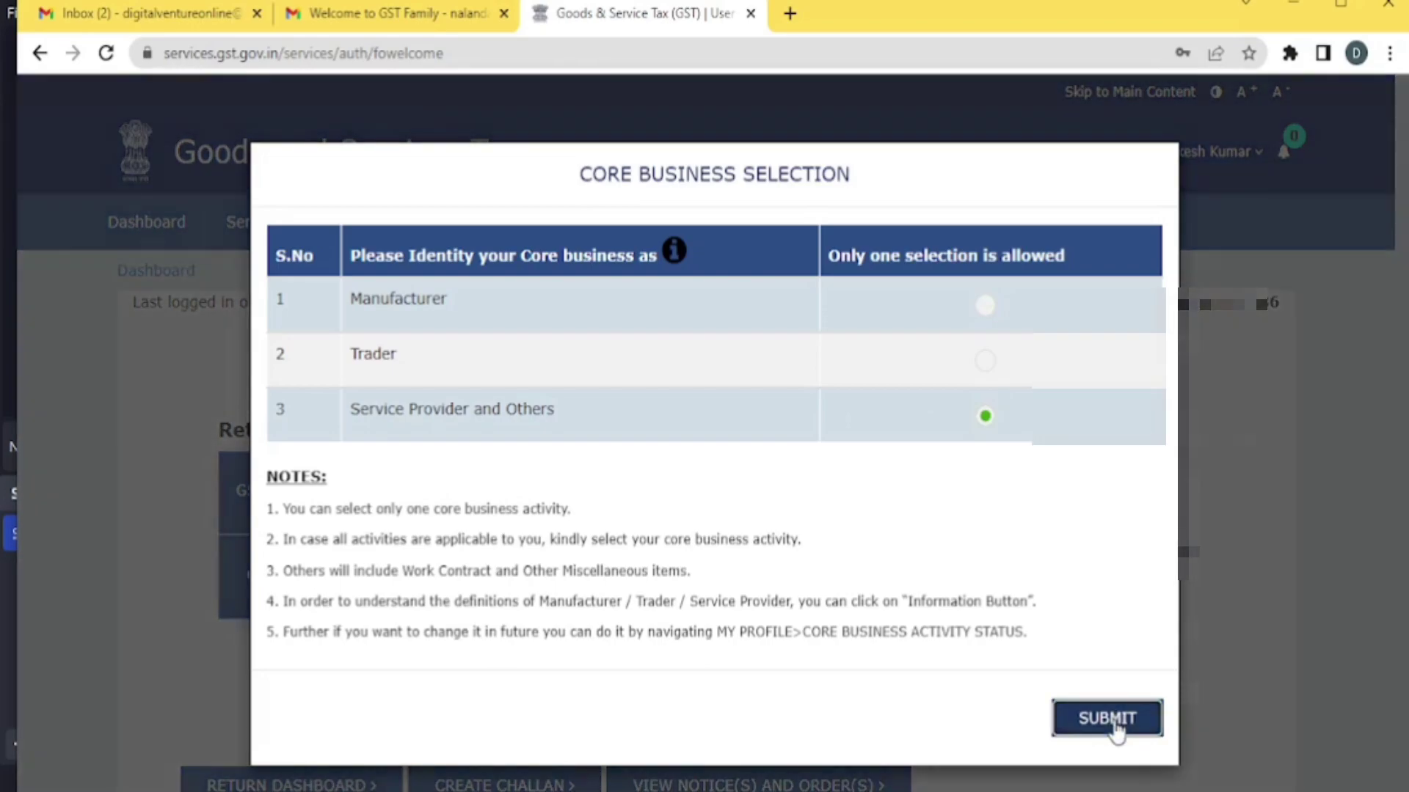